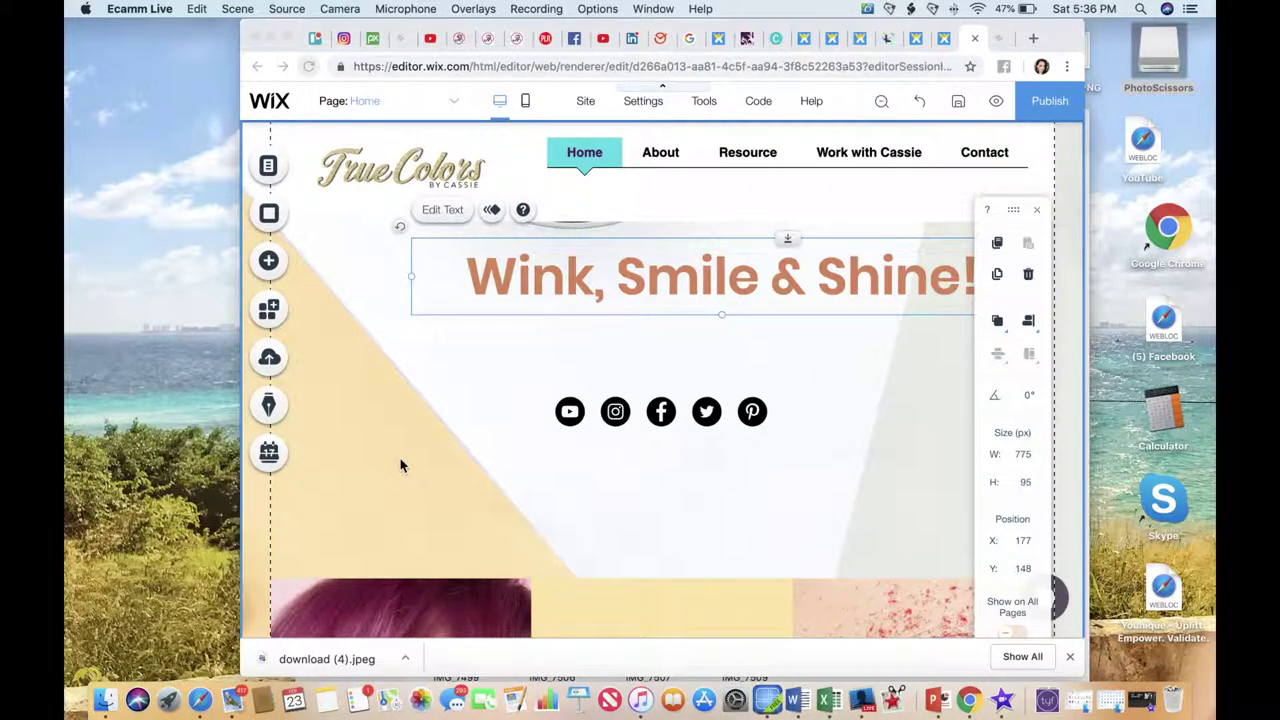
# Type the new tagline 'Create Boss Babes who Build the life they deserve to live' over the heading.
pyautogui.click(712, 524)
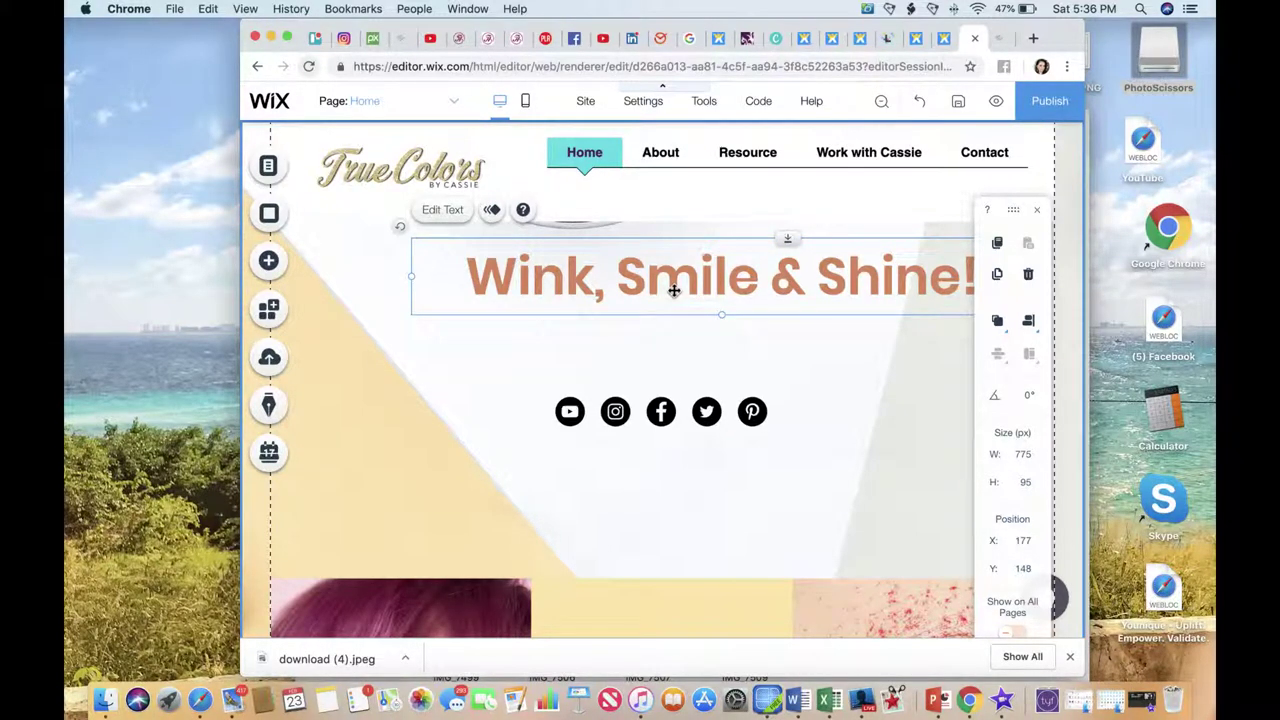
pyautogui.doubleClick(674, 290)
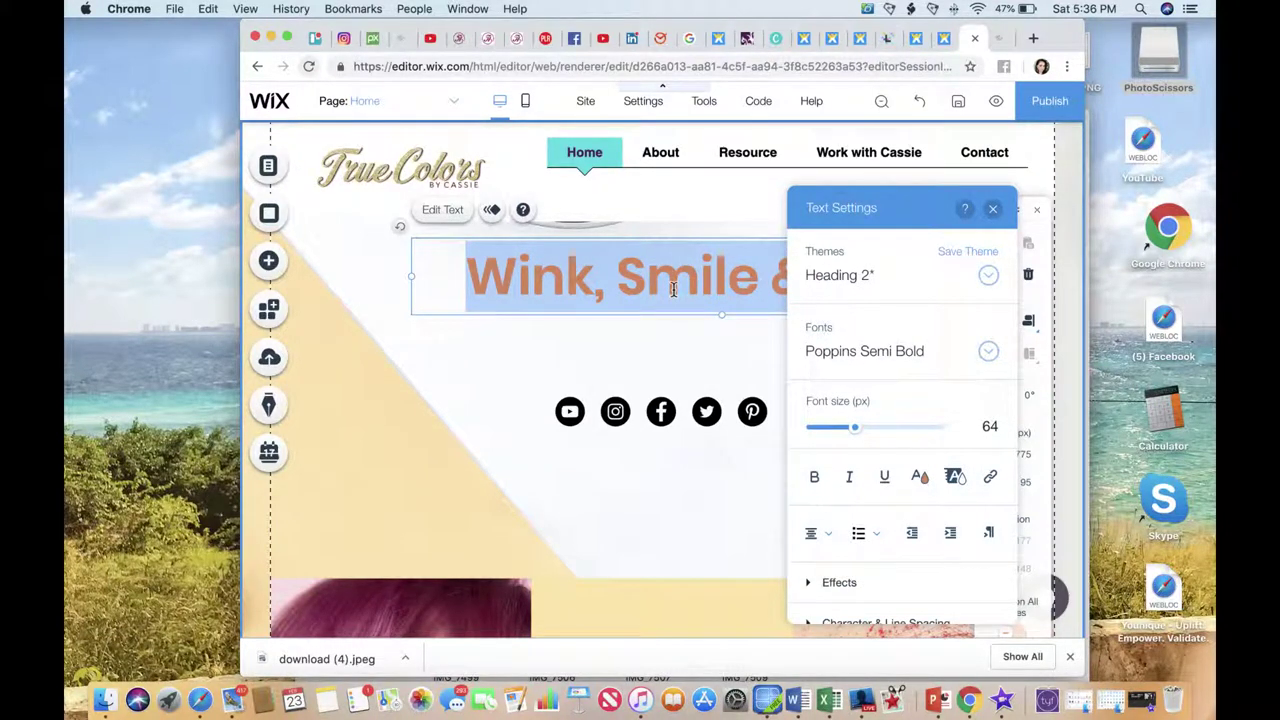
pyautogui.write('Create')
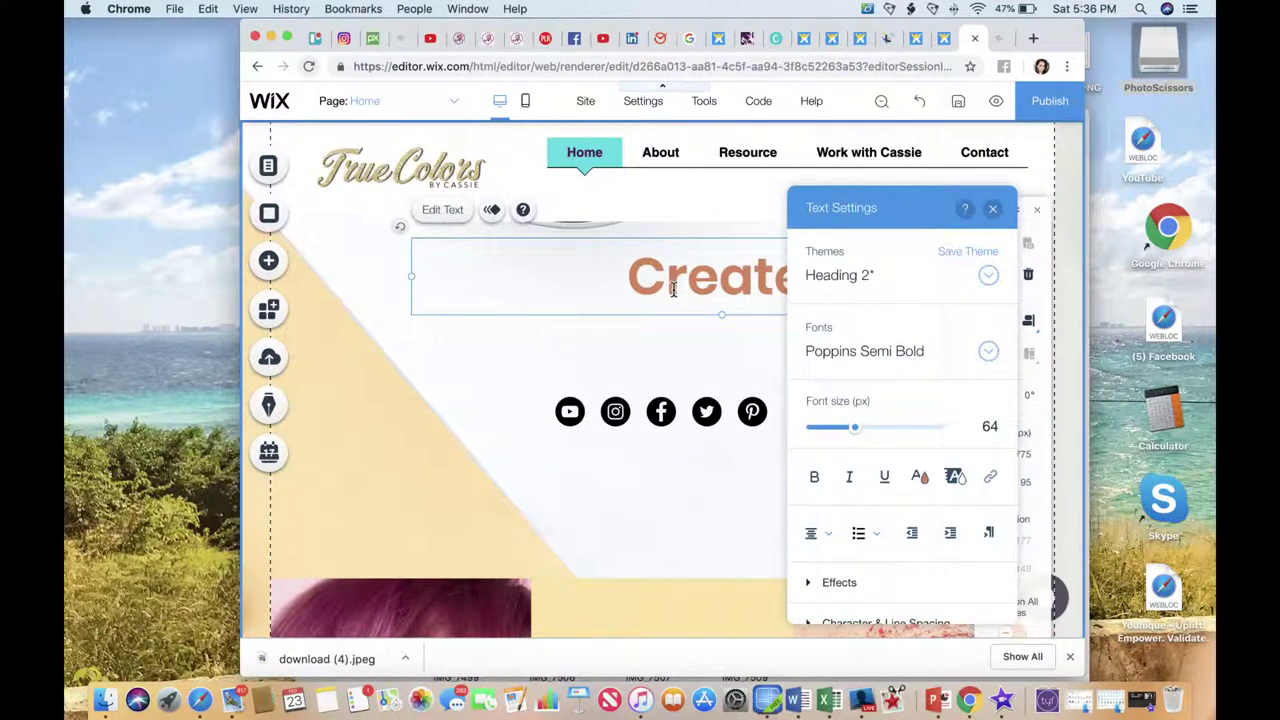
pyautogui.moveTo(906, 216); pyautogui.dragTo(1015, 316)
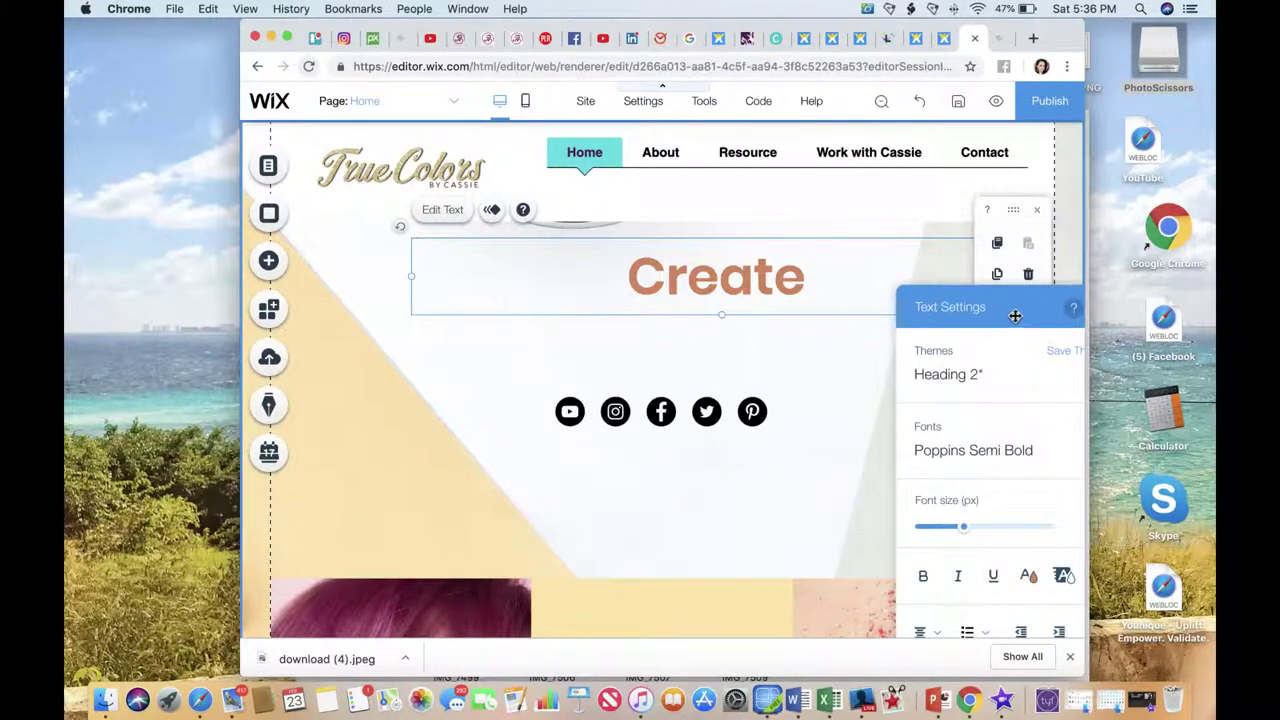
pyautogui.write('Boss')
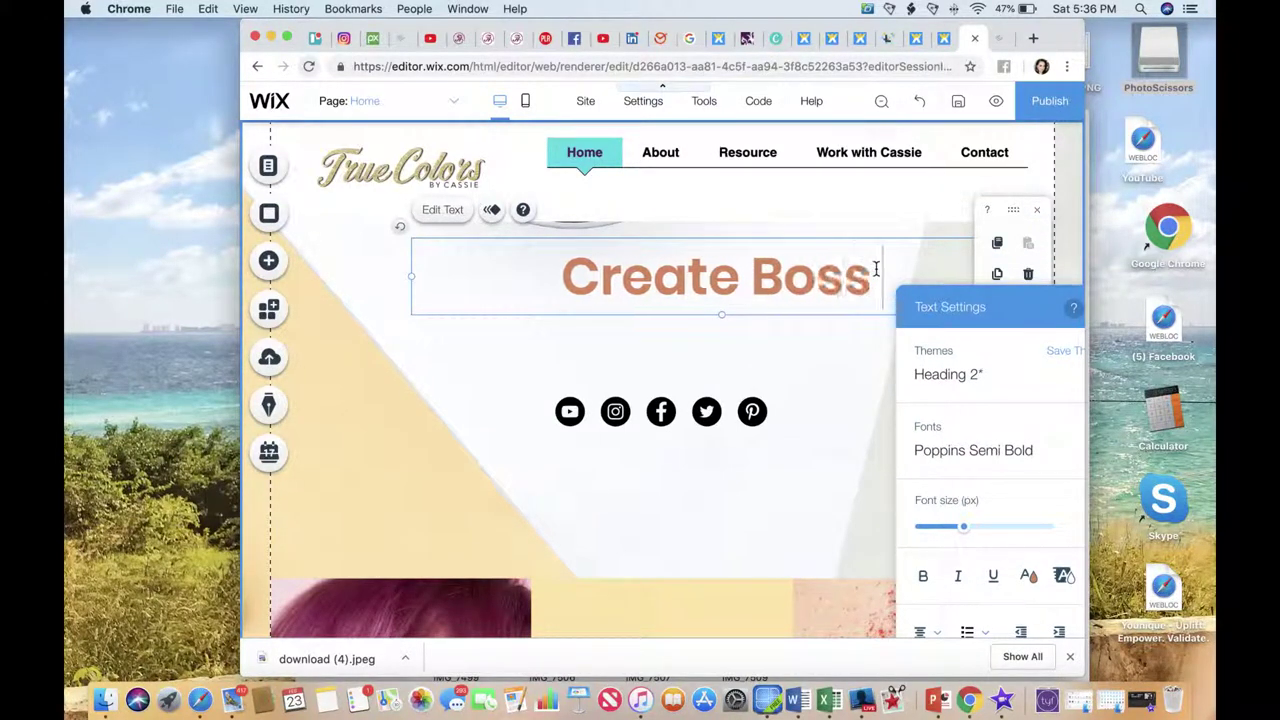
pyautogui.write(' Babes w')
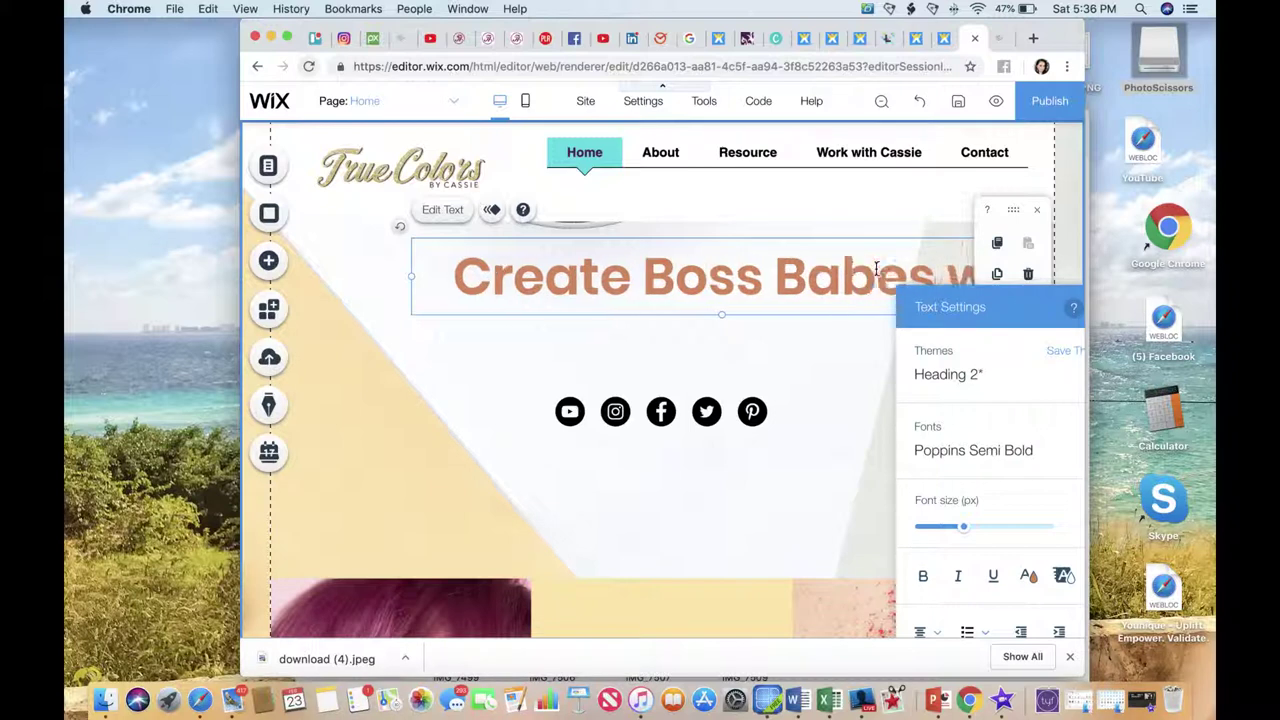
pyautogui.write('ho Build')
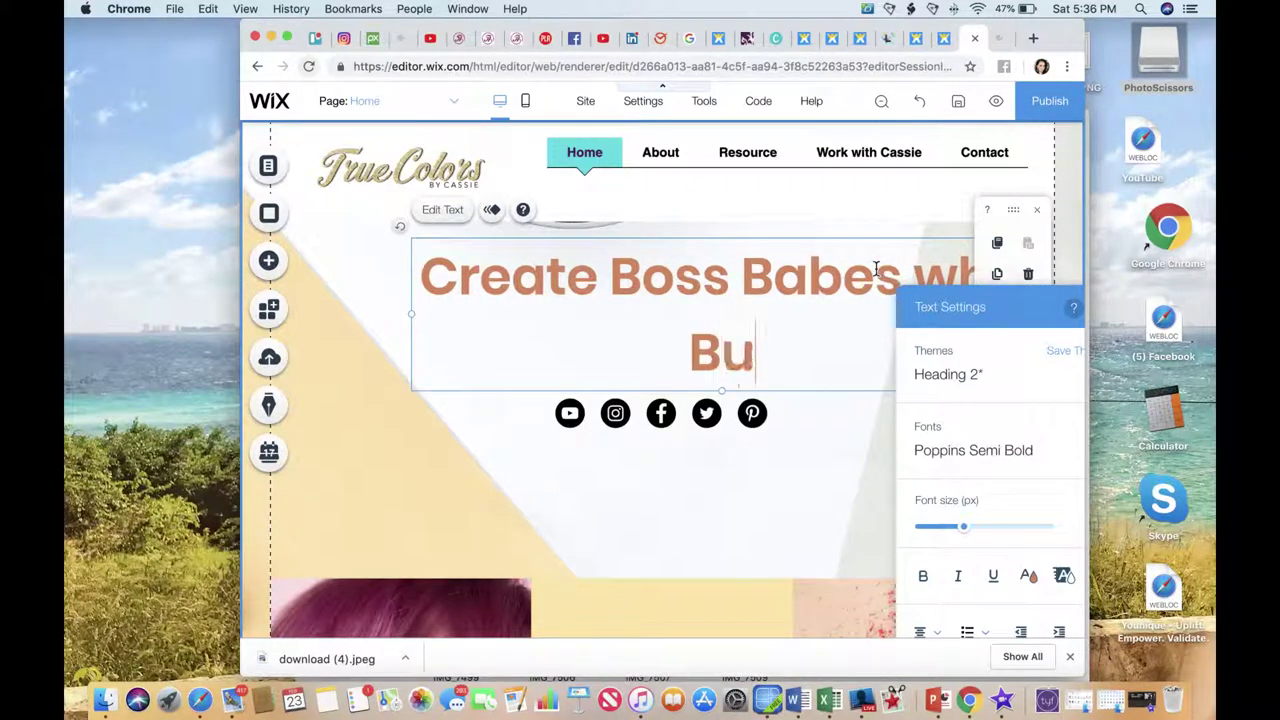
pyautogui.write(' the ')
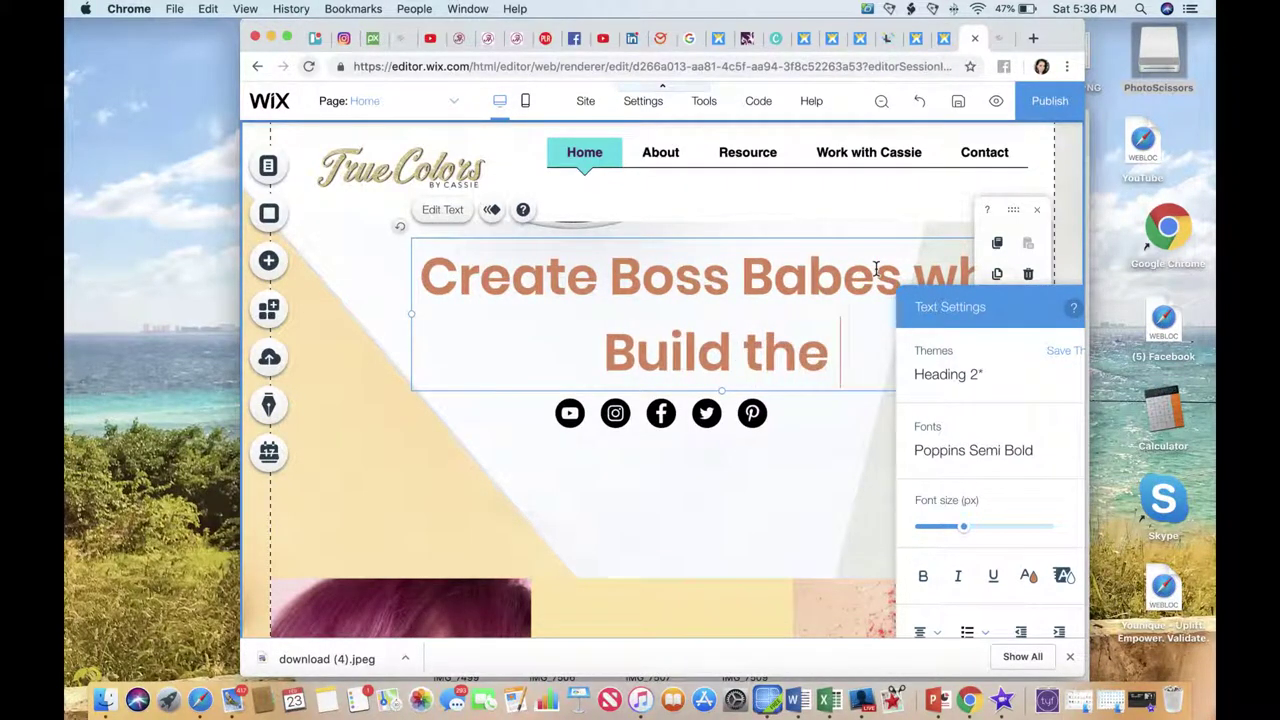
pyautogui.write('life the')
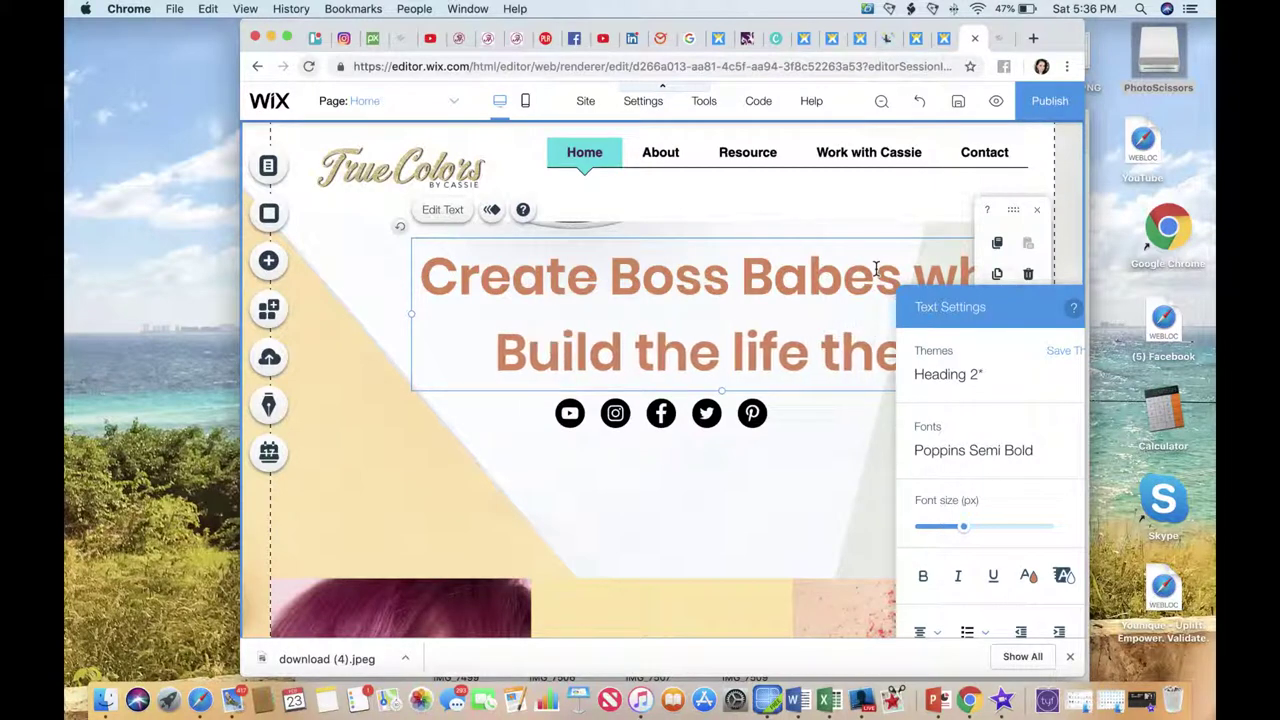
pyautogui.write('y l')
pyautogui.write('serve')
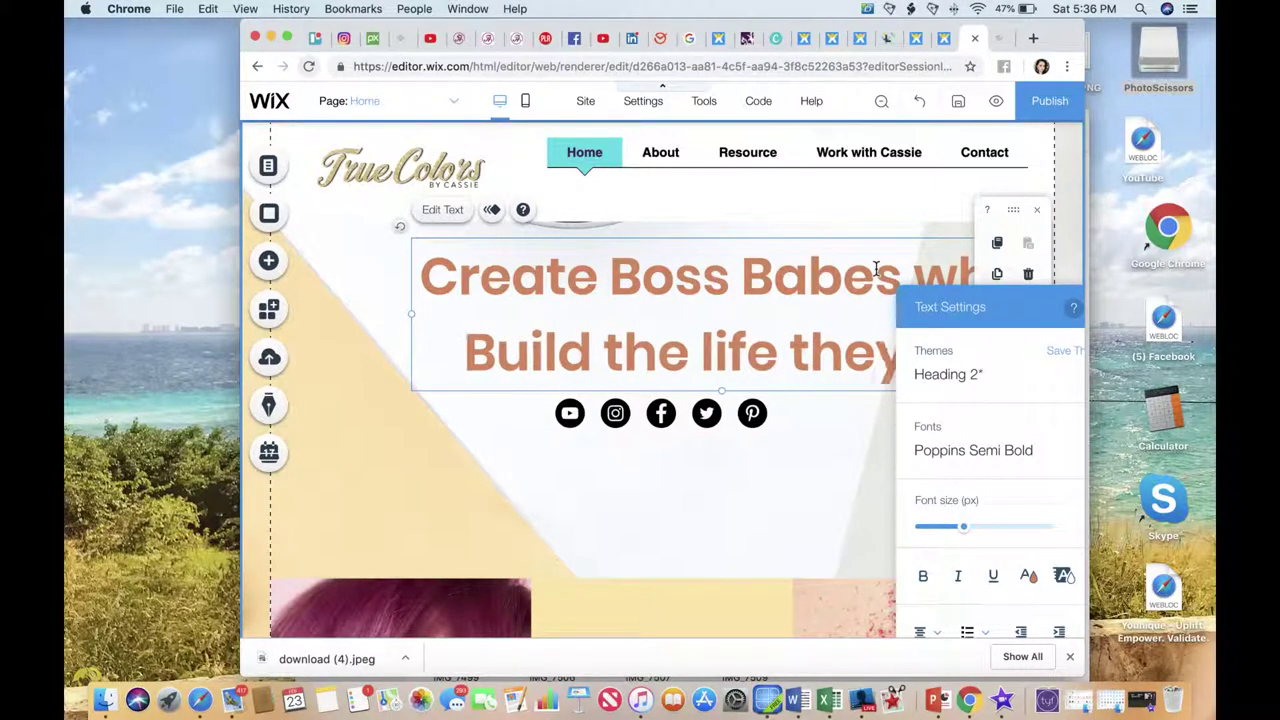
pyautogui.write(' to live')
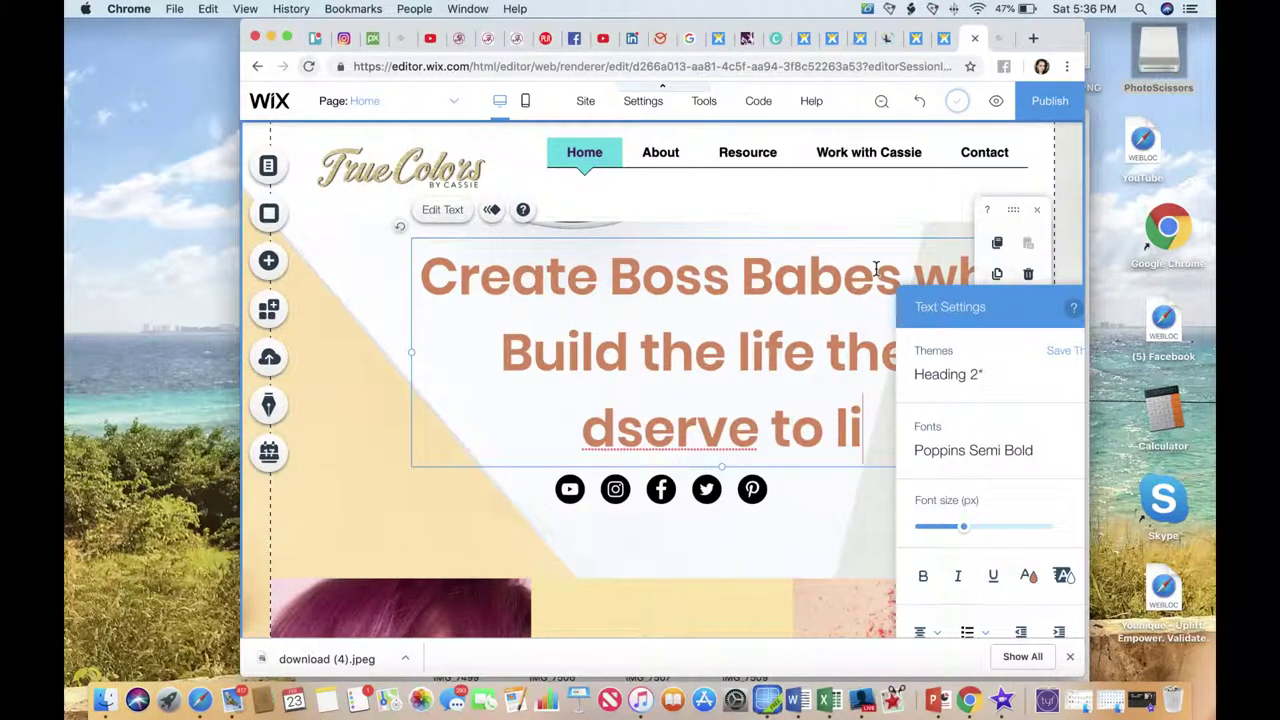
# Correct the misspelled word to 'deserve', then exit editing and reselect the heading box.
pyautogui.click(665, 410)
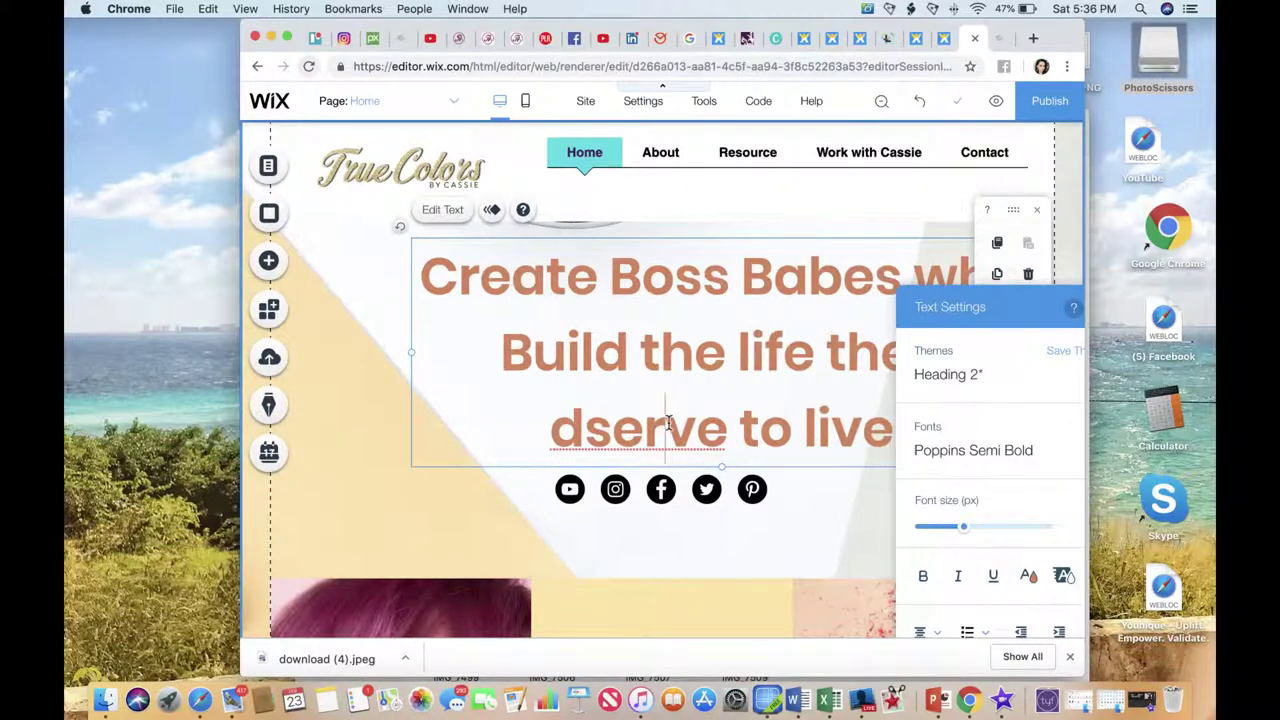
pyautogui.write('e')
pyautogui.click(742, 427)
pyautogui.hotkey('ctrl', 'a')
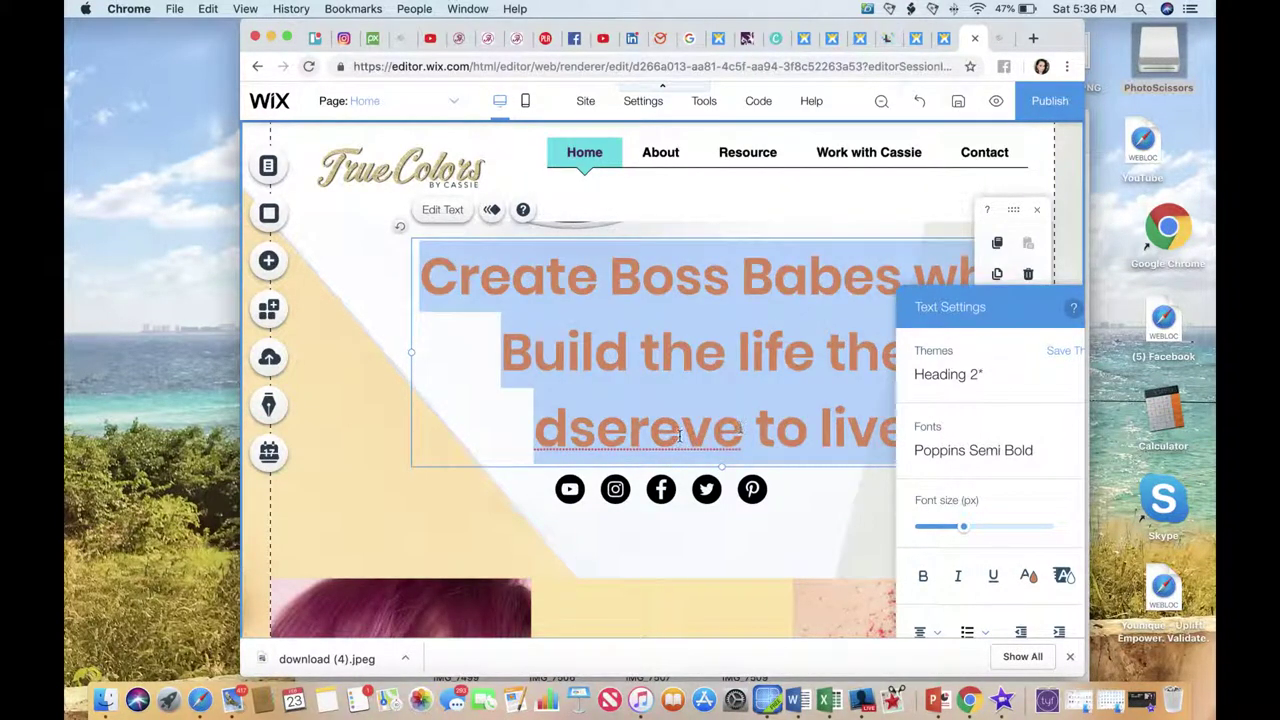
pyautogui.click(683, 428)
pyautogui.press('BackSpace')
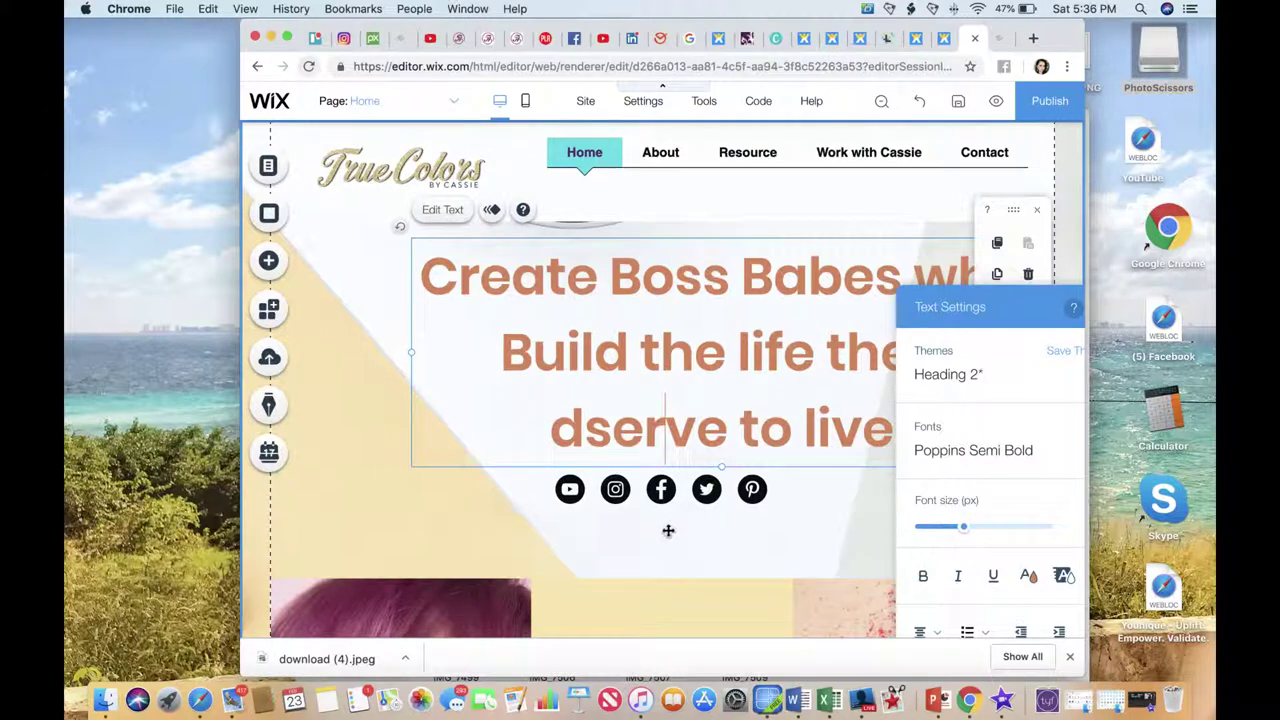
pyautogui.click(596, 422)
pyautogui.click(596, 422)
pyautogui.write('e')
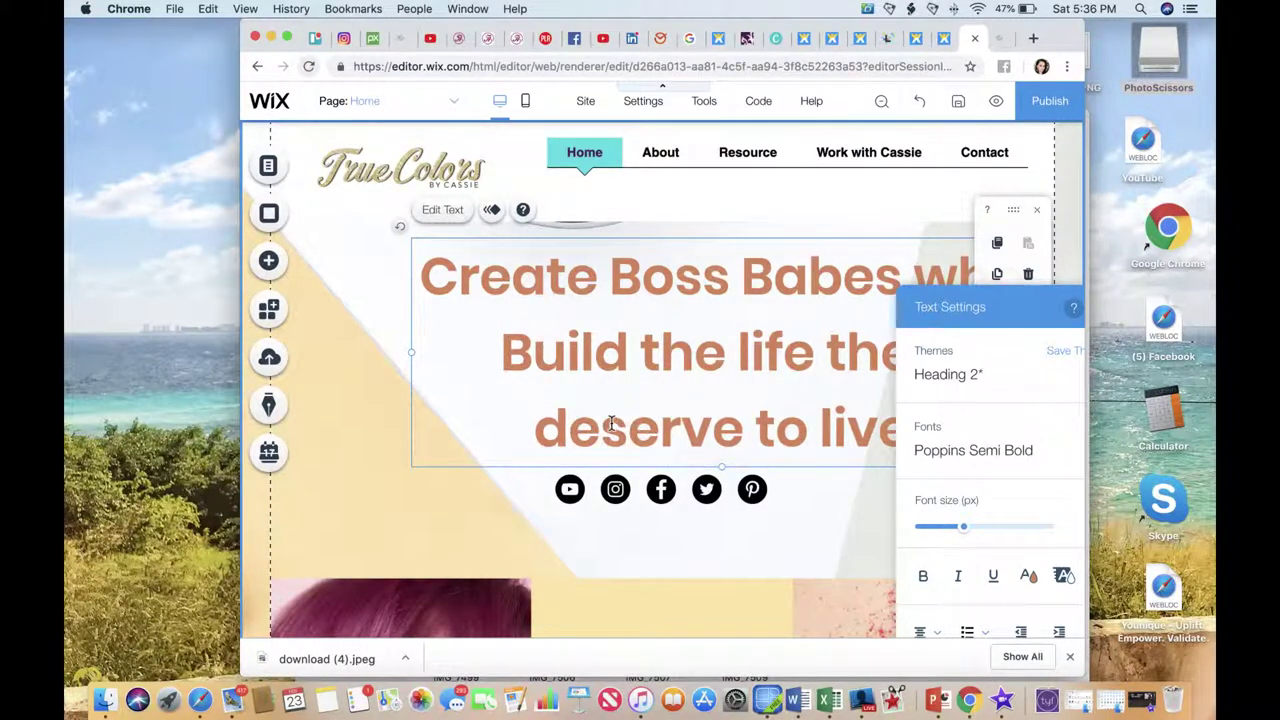
pyautogui.click(717, 528)
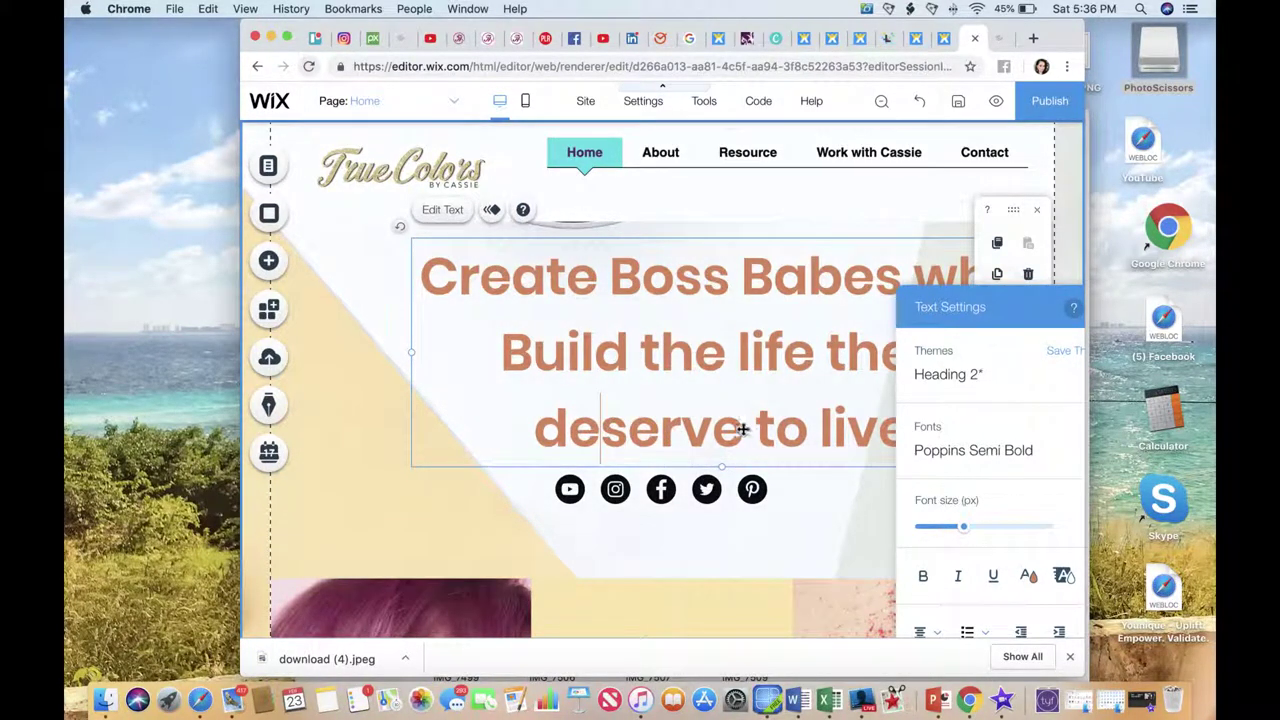
pyautogui.click(642, 349)
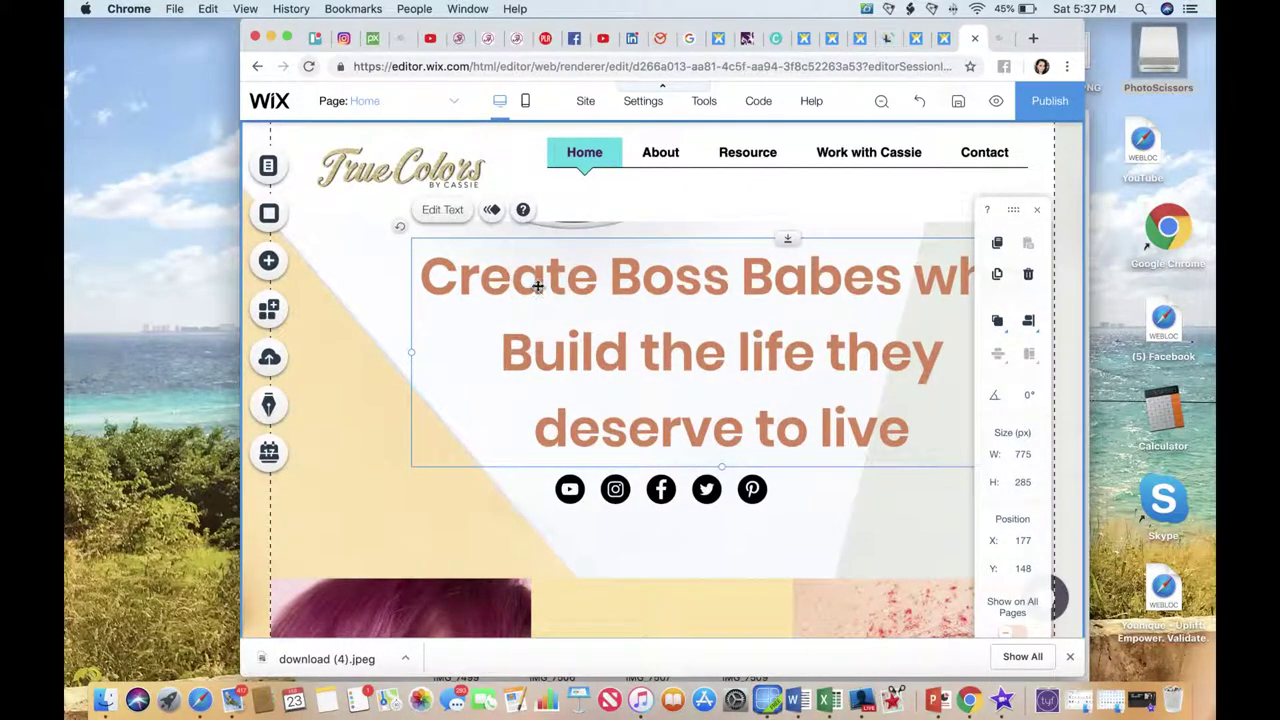
# Set the heading font size to 40 px and colour it with custom purple 722AD1.
pyautogui.doubleClick(517, 277)
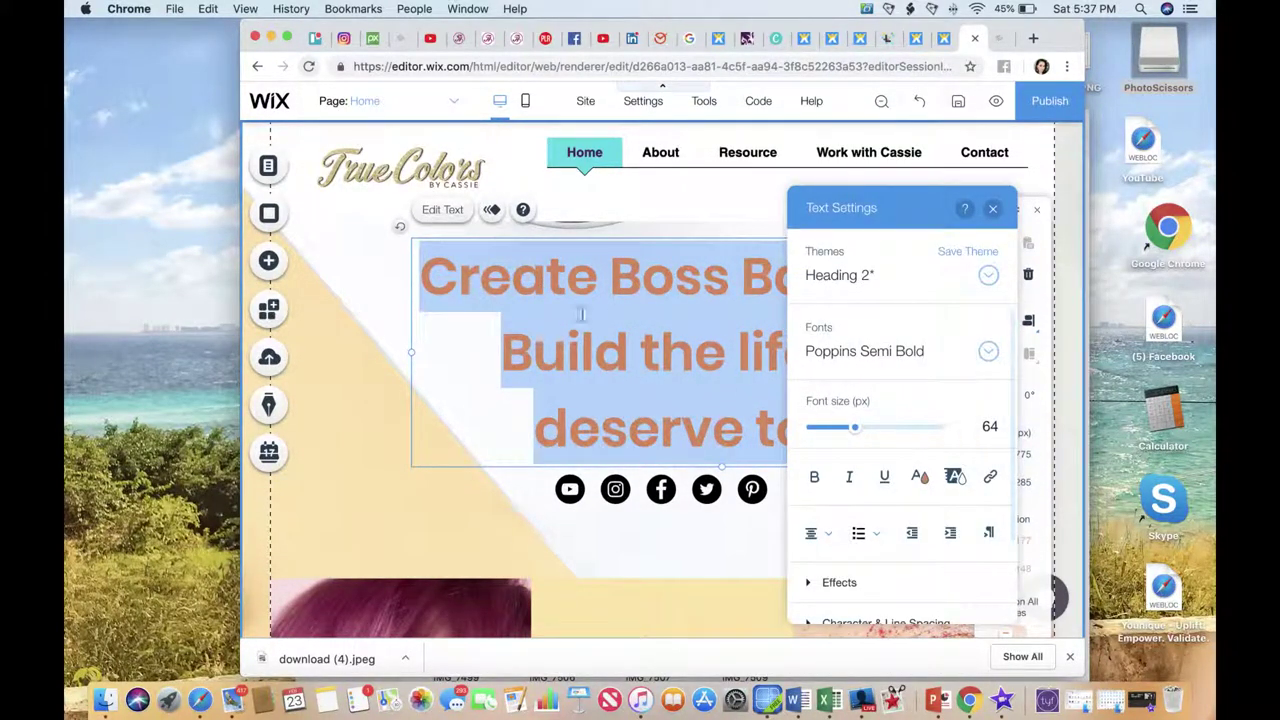
pyautogui.moveTo(858, 437); pyautogui.dragTo(839, 434)
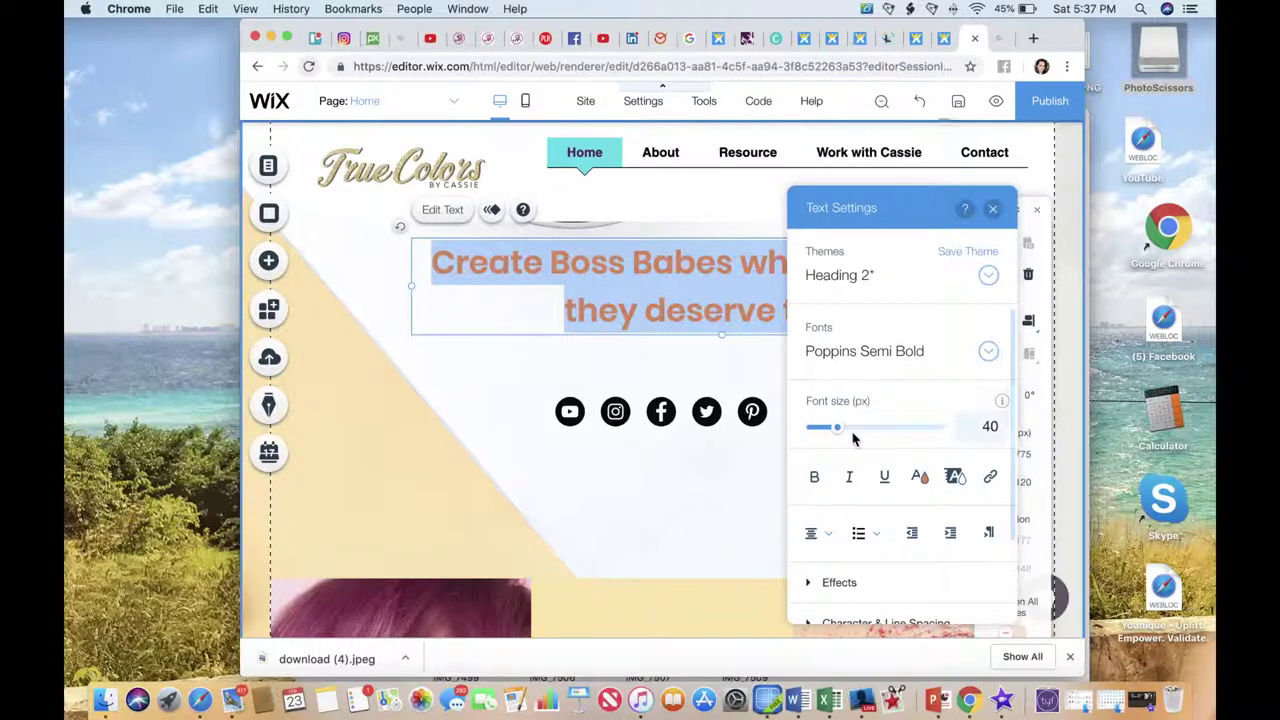
pyautogui.click(919, 480)
pyautogui.click(919, 480)
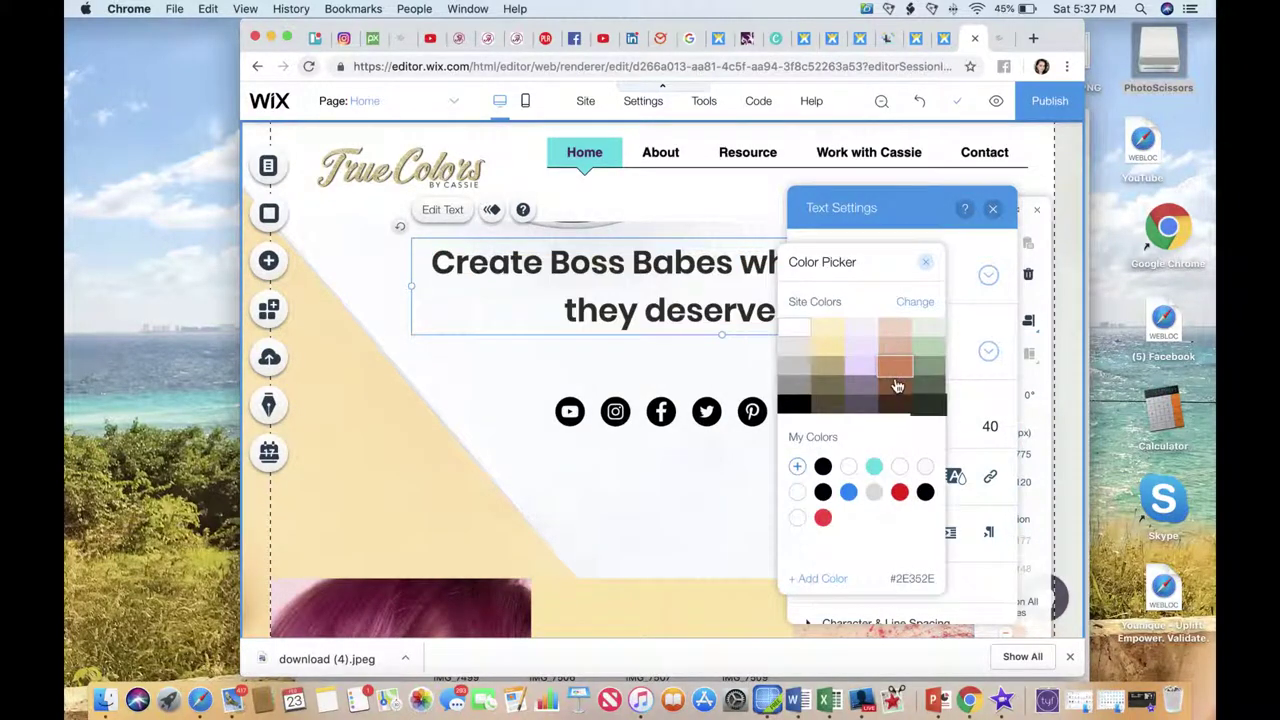
pyautogui.click(818, 580)
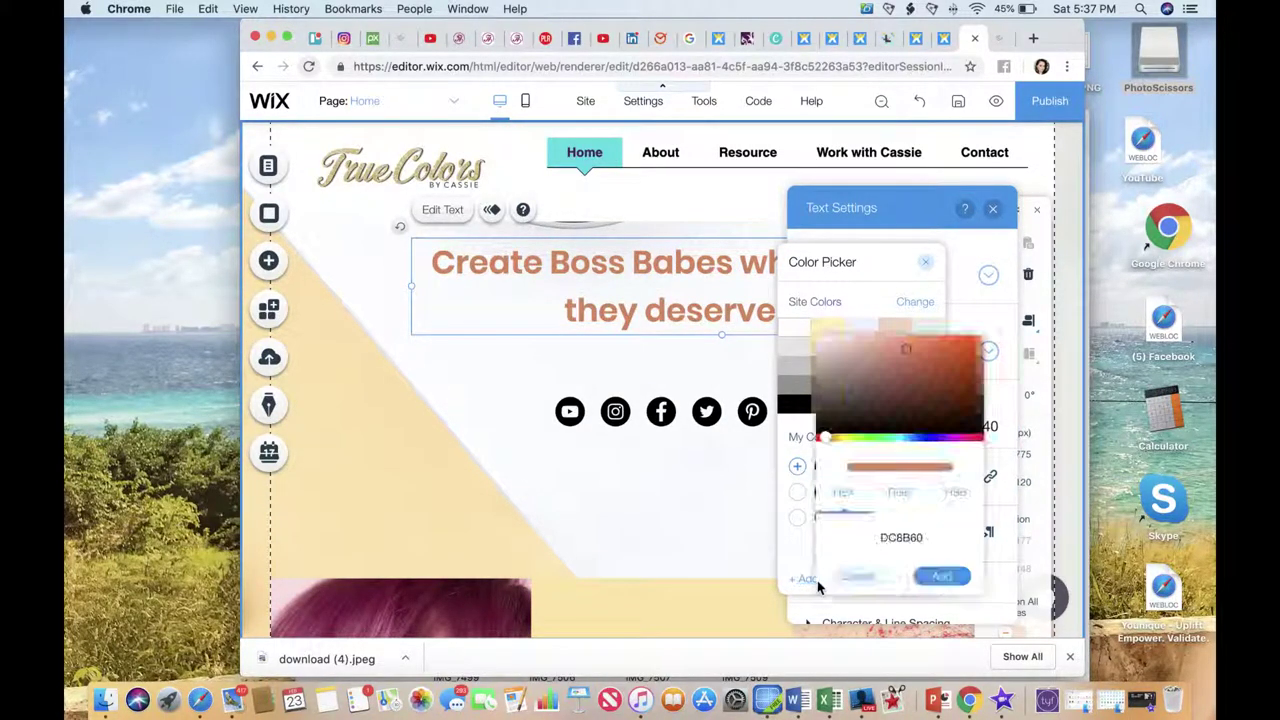
pyautogui.click(940, 438)
pyautogui.click(943, 351)
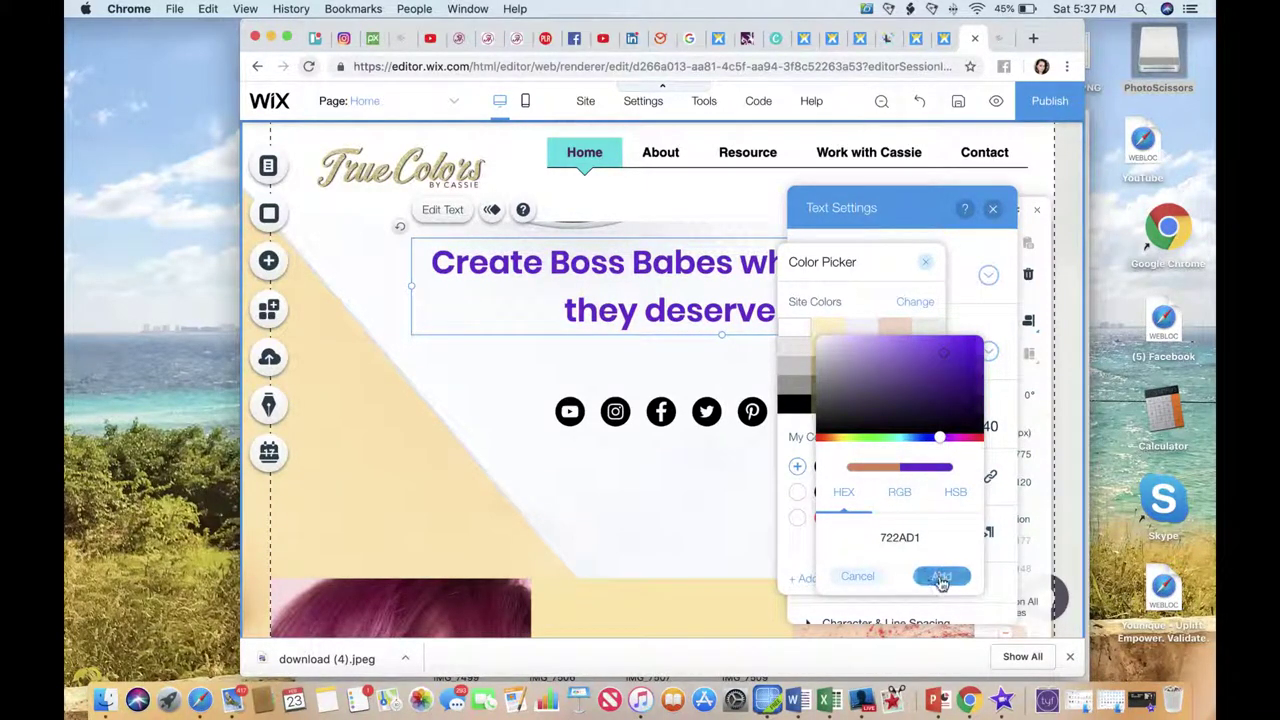
pyautogui.click(941, 576)
pyautogui.click(752, 517)
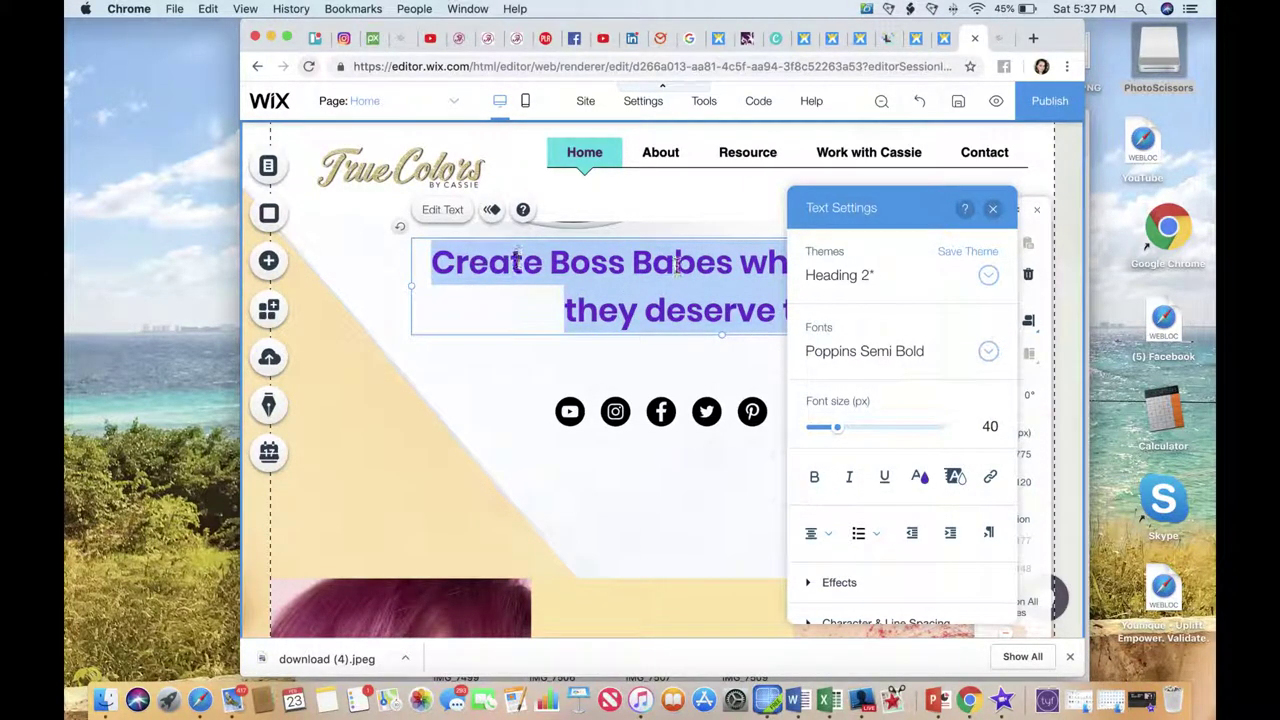
# Apply text effect A to the heading and close the text settings.
pyautogui.click(810, 585)
pyautogui.scroll(-1, 812, 586)
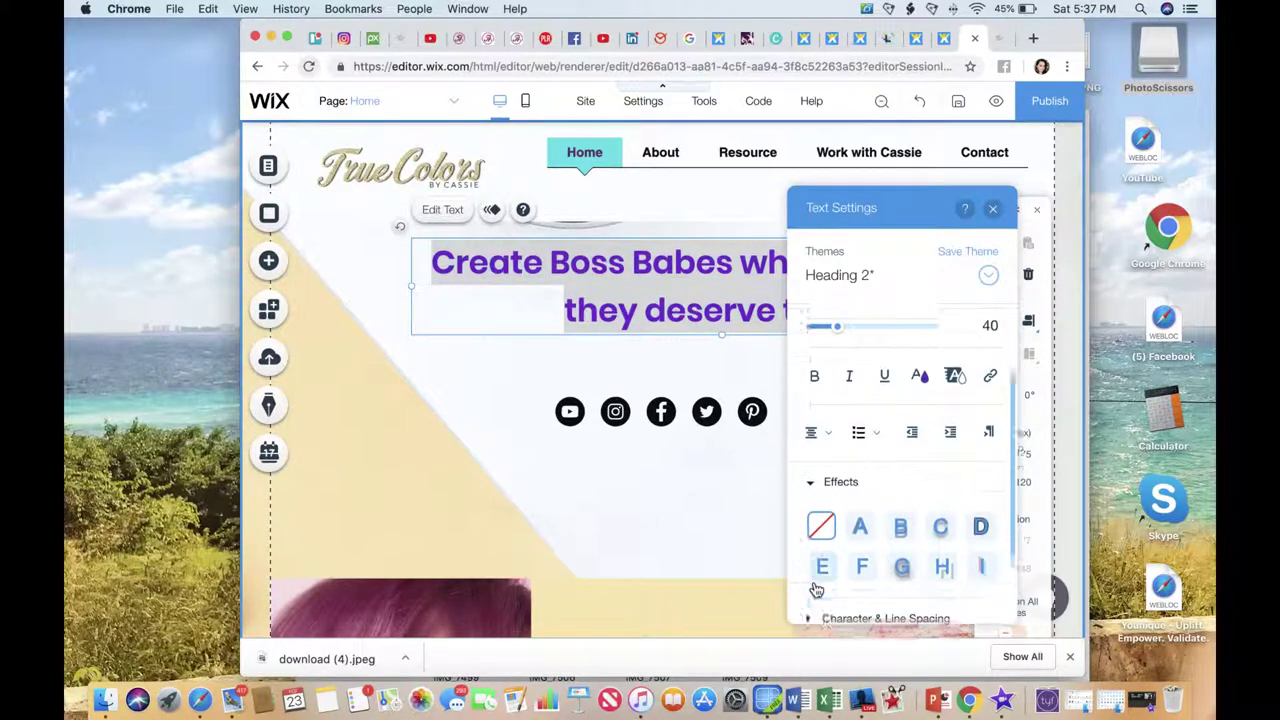
pyautogui.click(940, 510)
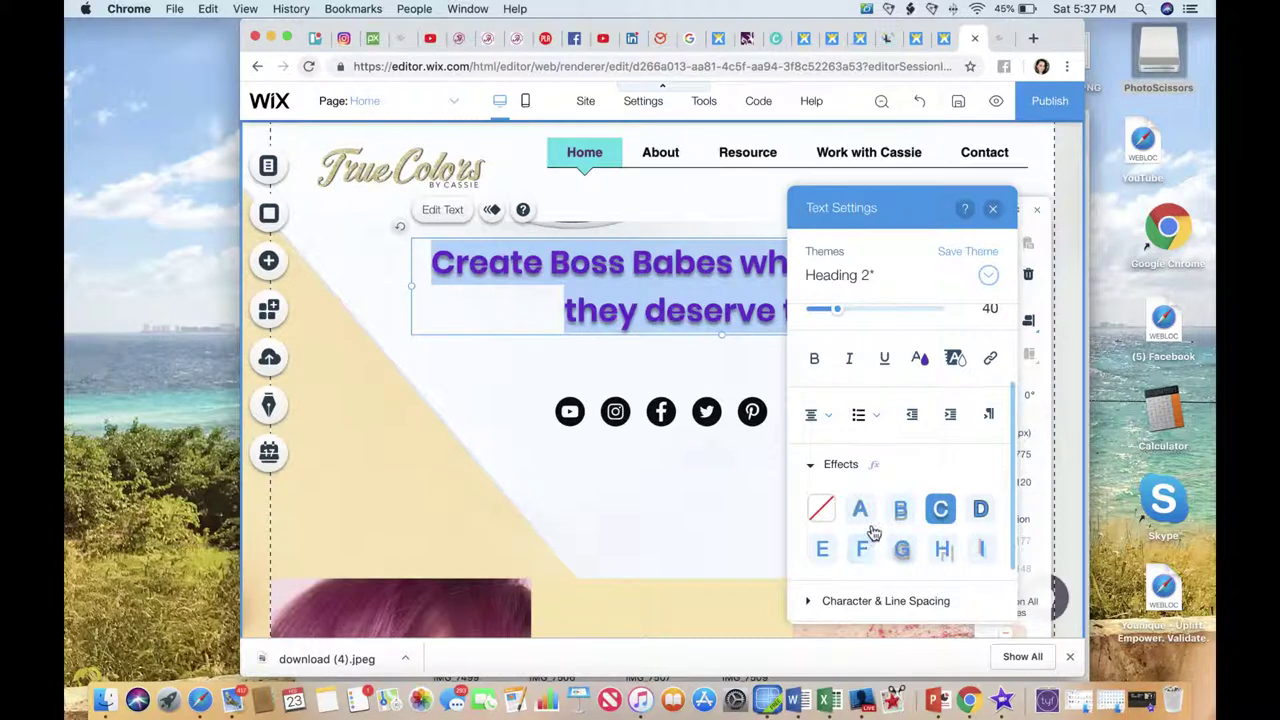
pyautogui.click(868, 520)
pyautogui.click(733, 504)
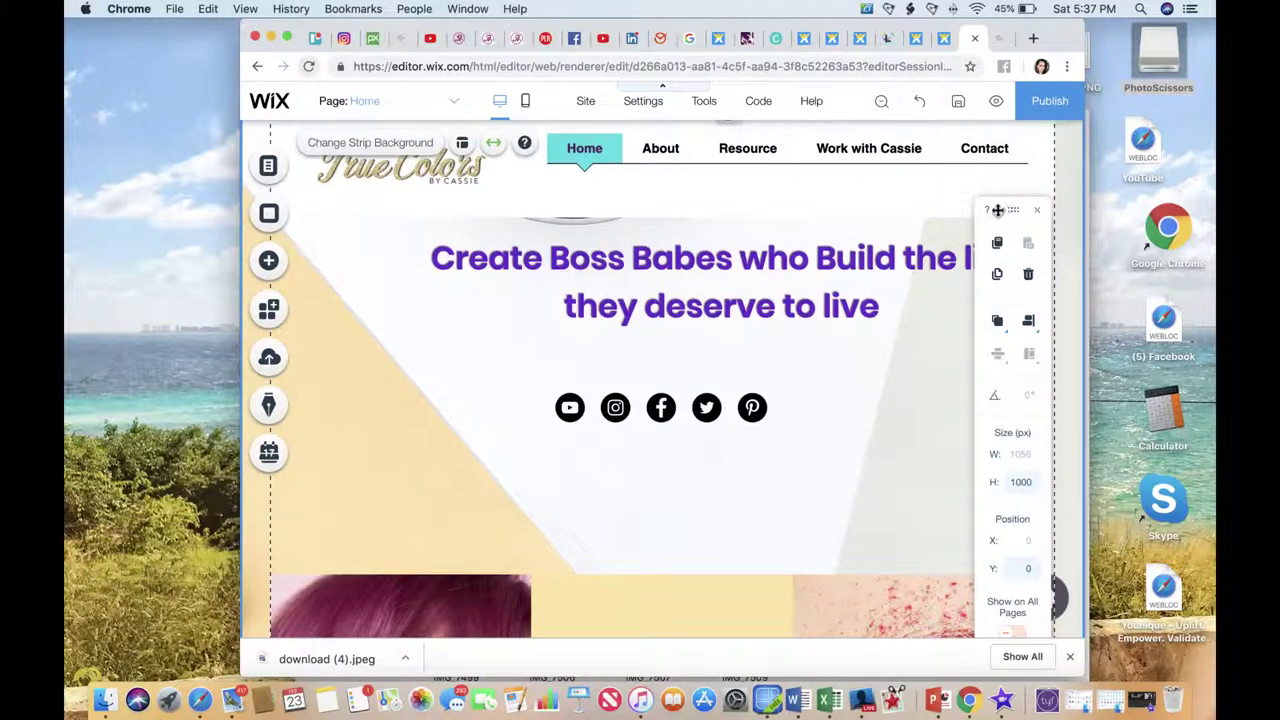
# Close the floating text settings and open the header strip's background image chooser.
pyautogui.moveTo(997, 211); pyautogui.dragTo(1014, 320)
pyautogui.click(1036, 320)
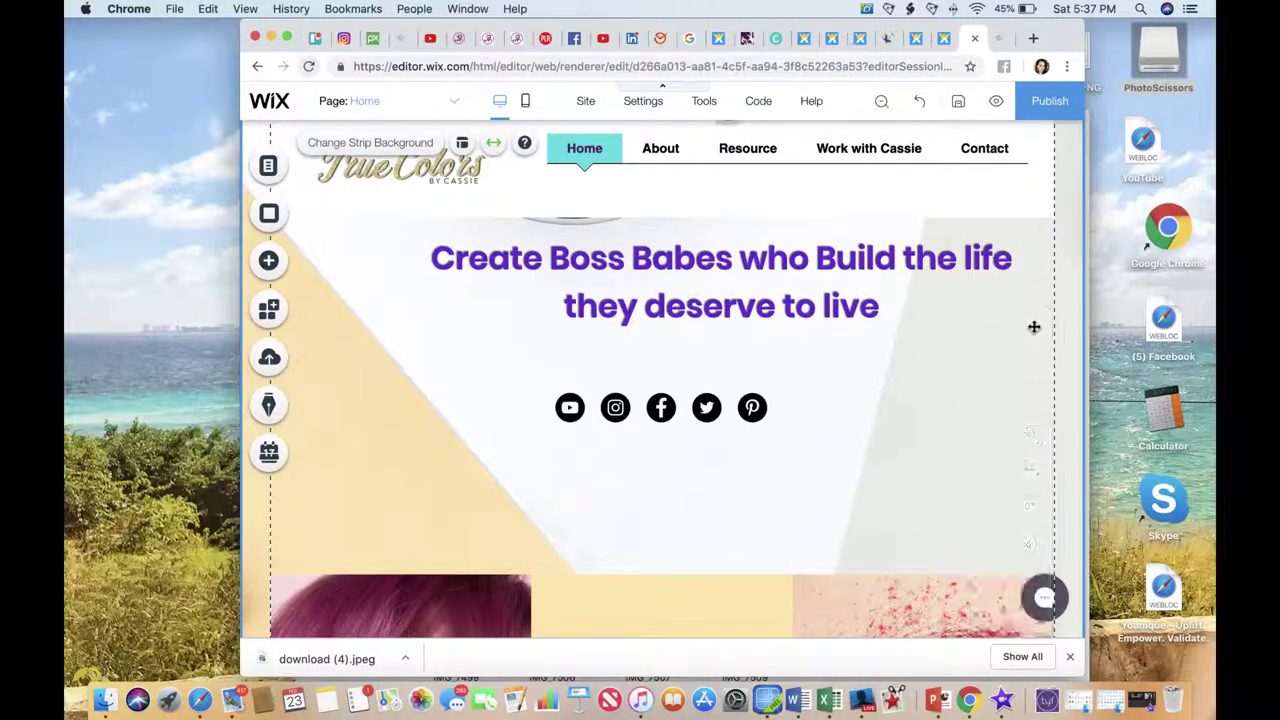
pyautogui.scroll(-3, 831, 389)
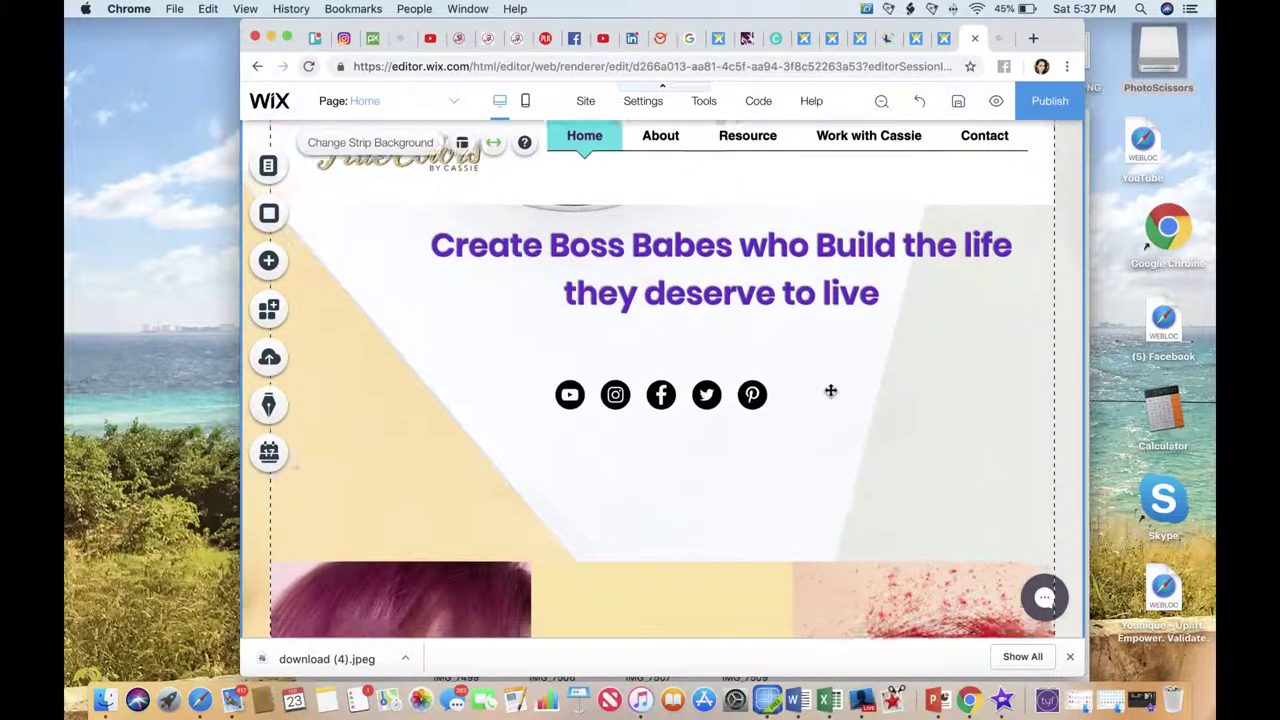
pyautogui.scroll(3, 830, 390)
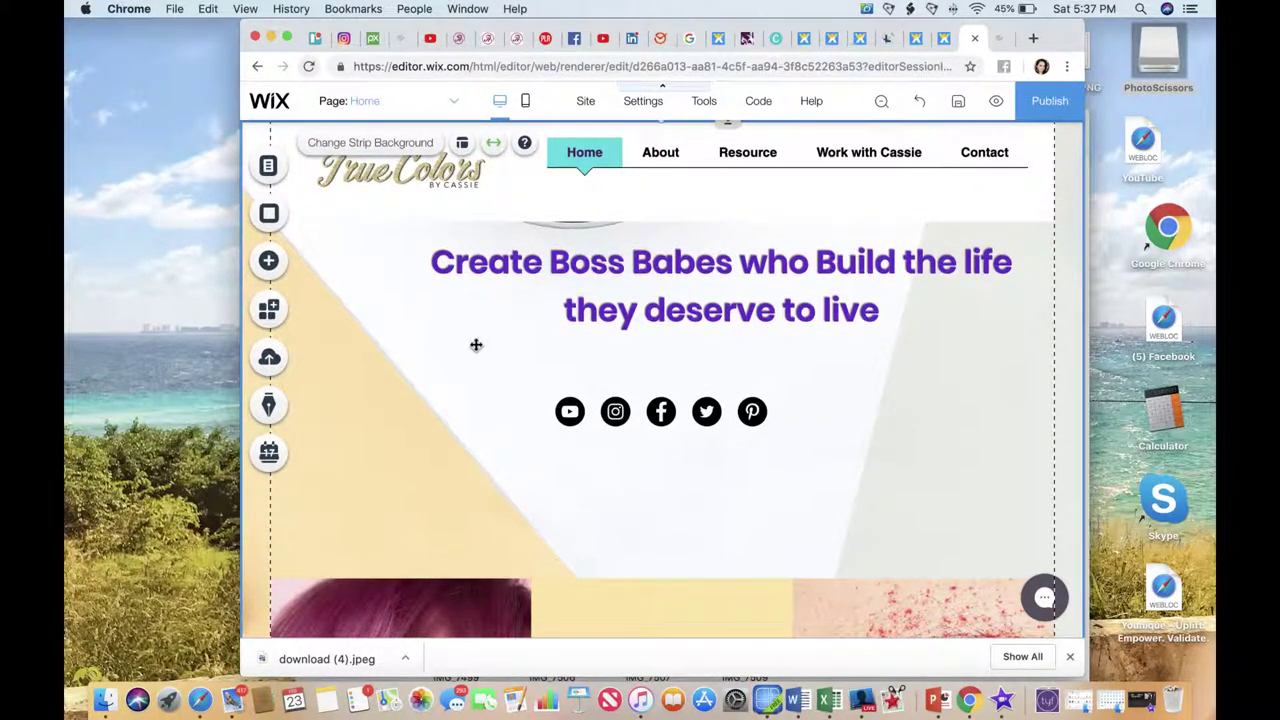
pyautogui.doubleClick(533, 276)
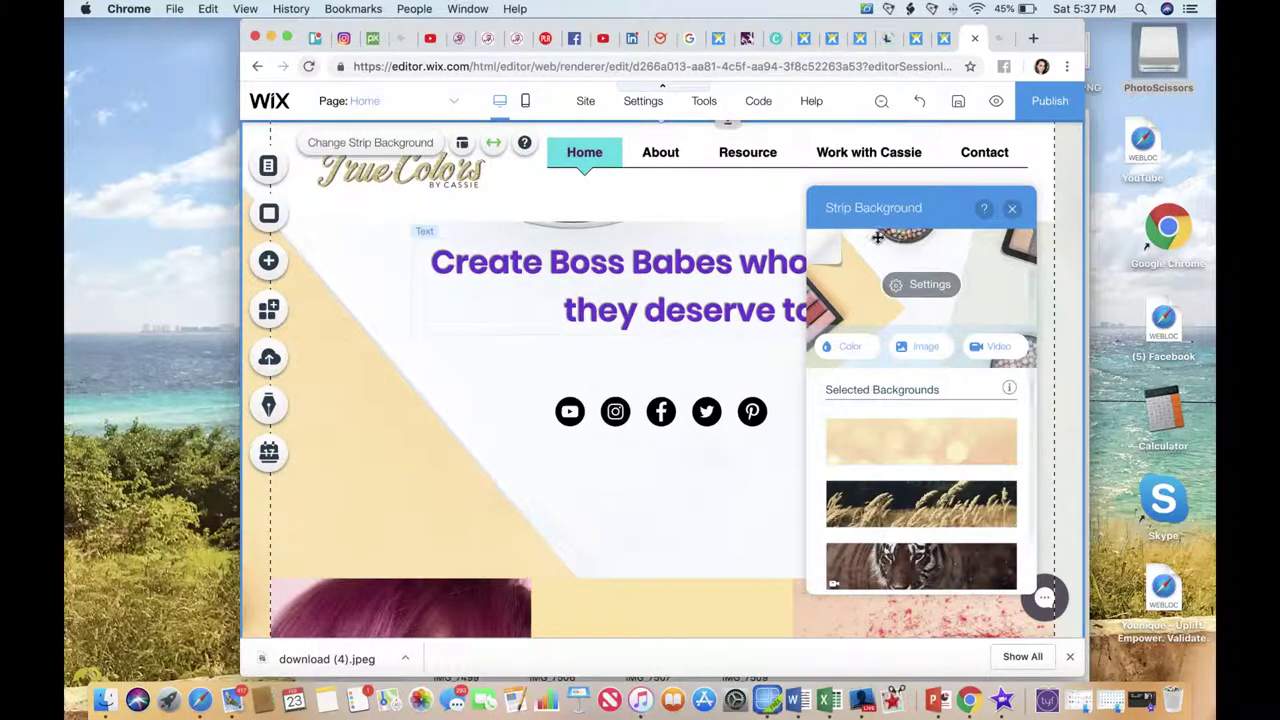
pyautogui.click(948, 292)
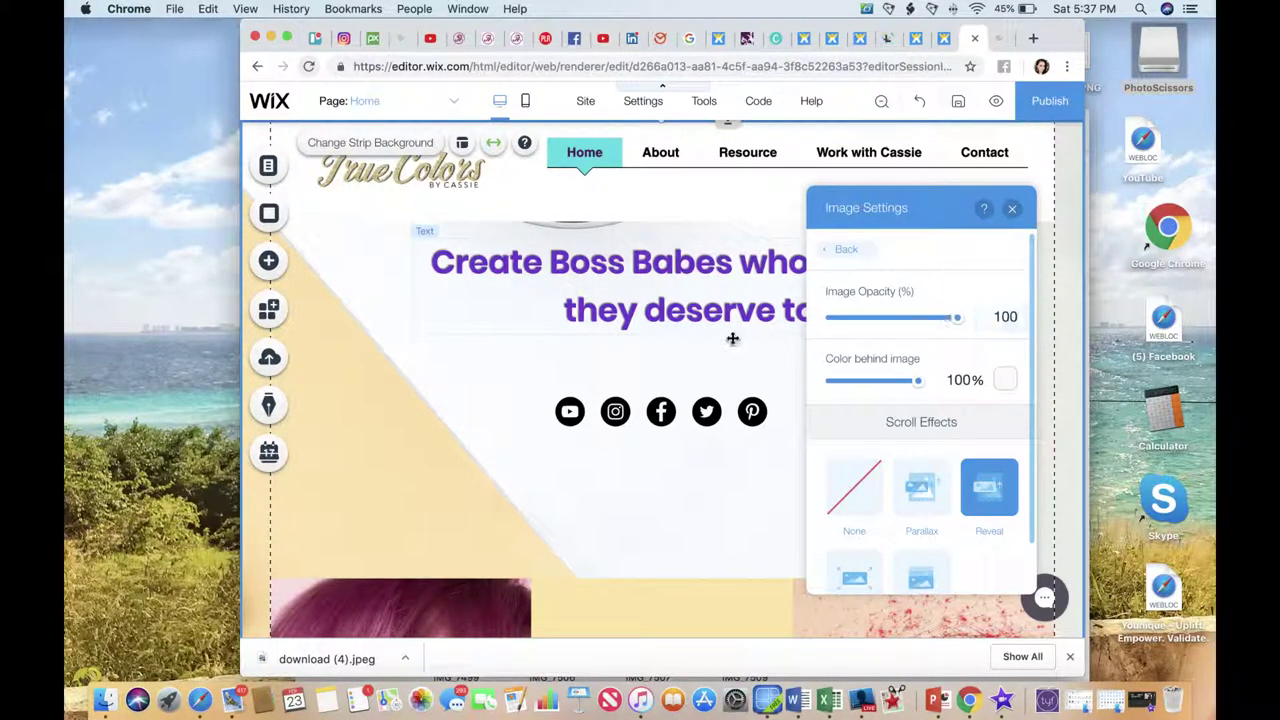
pyautogui.click(850, 250)
pyautogui.click(926, 350)
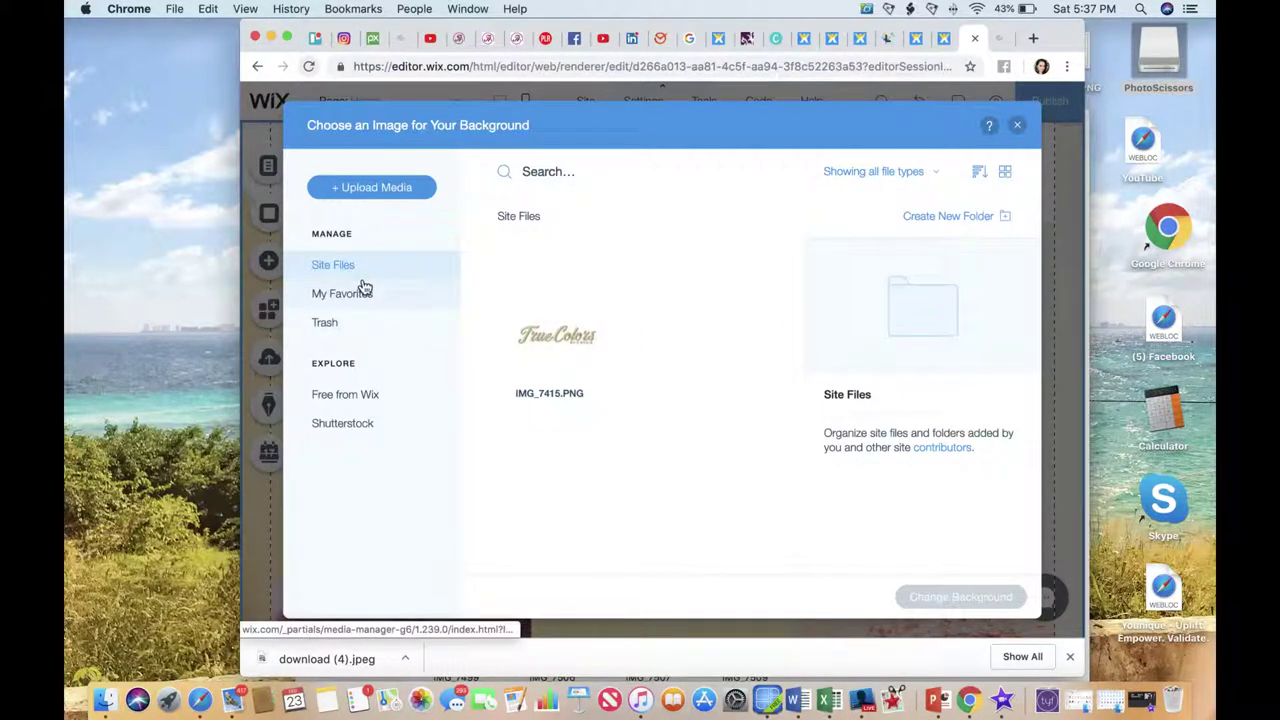
# Search Free from Wix for makeup images and set Pink Blush as the strip background.
pyautogui.click(383, 395)
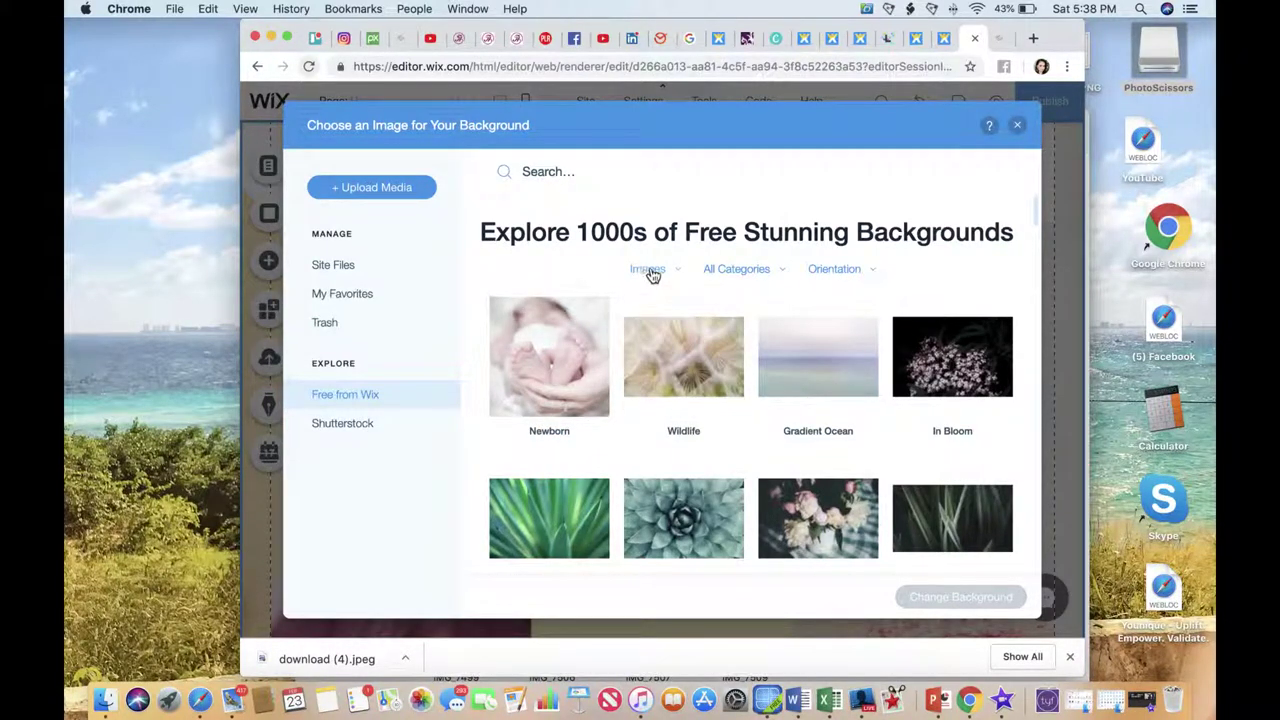
pyautogui.click(577, 175)
pyautogui.write('makeup')
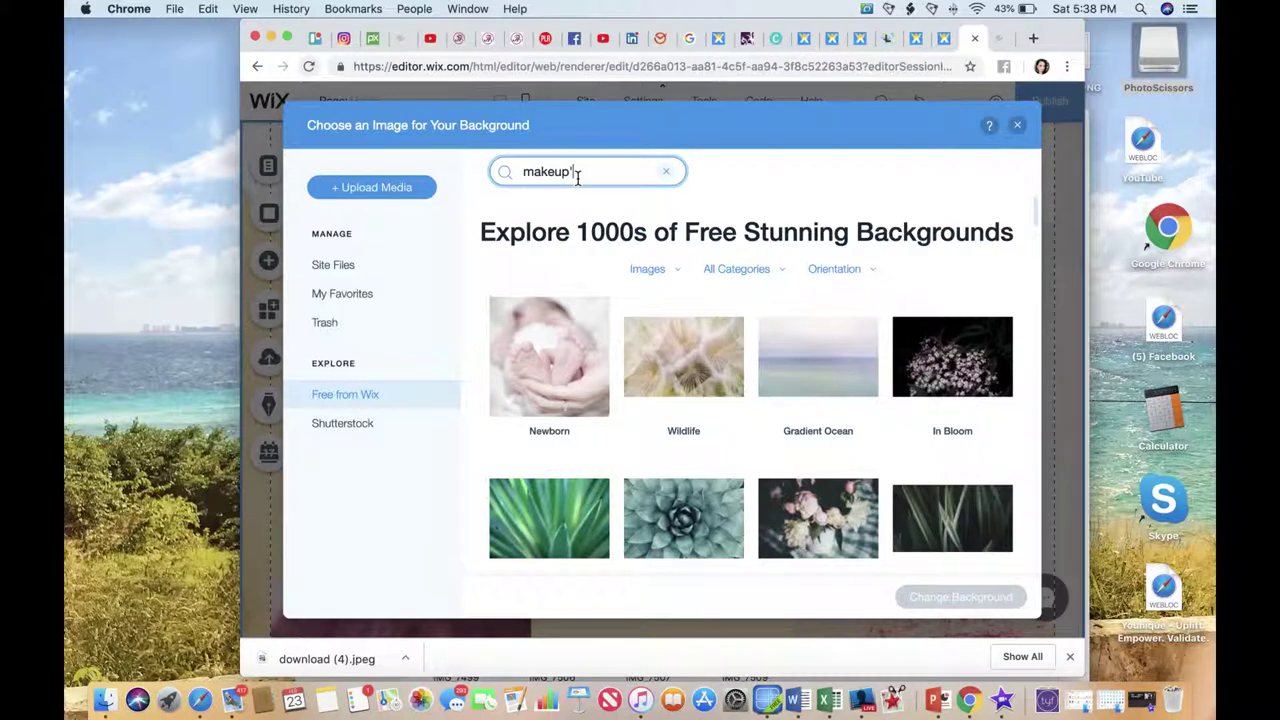
pyautogui.press('Return')
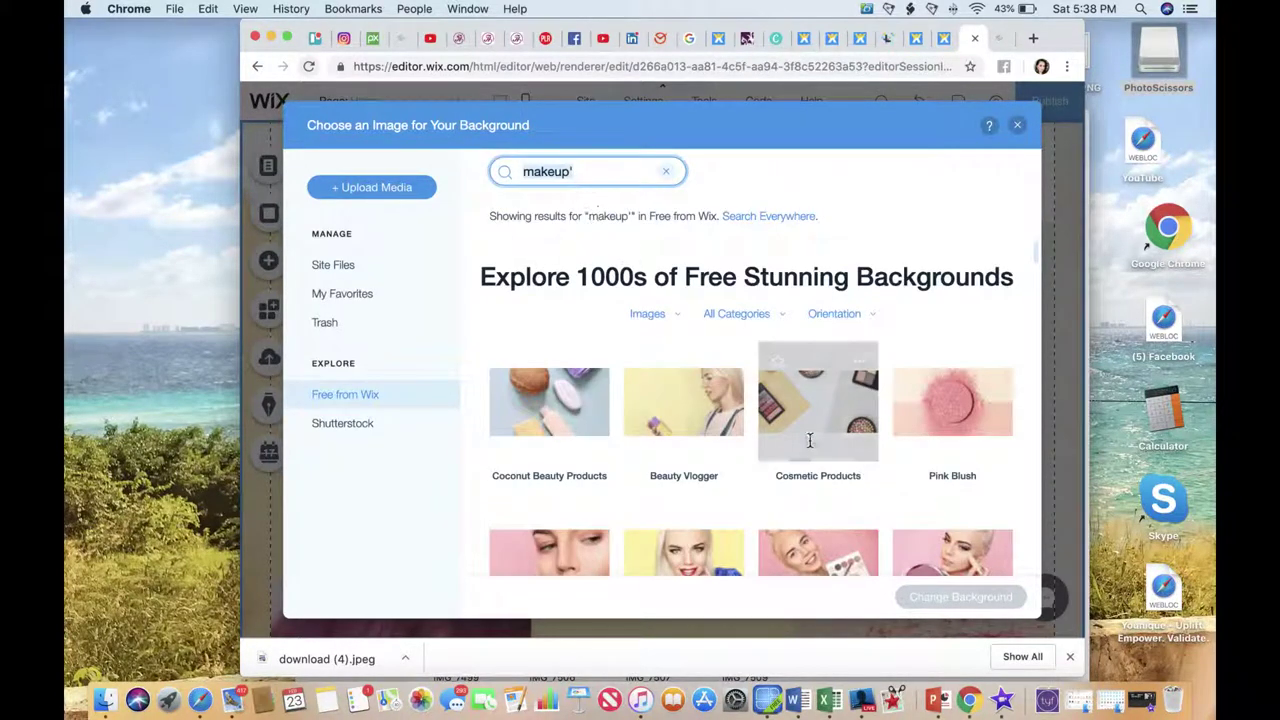
pyautogui.scroll(-1, 766, 445)
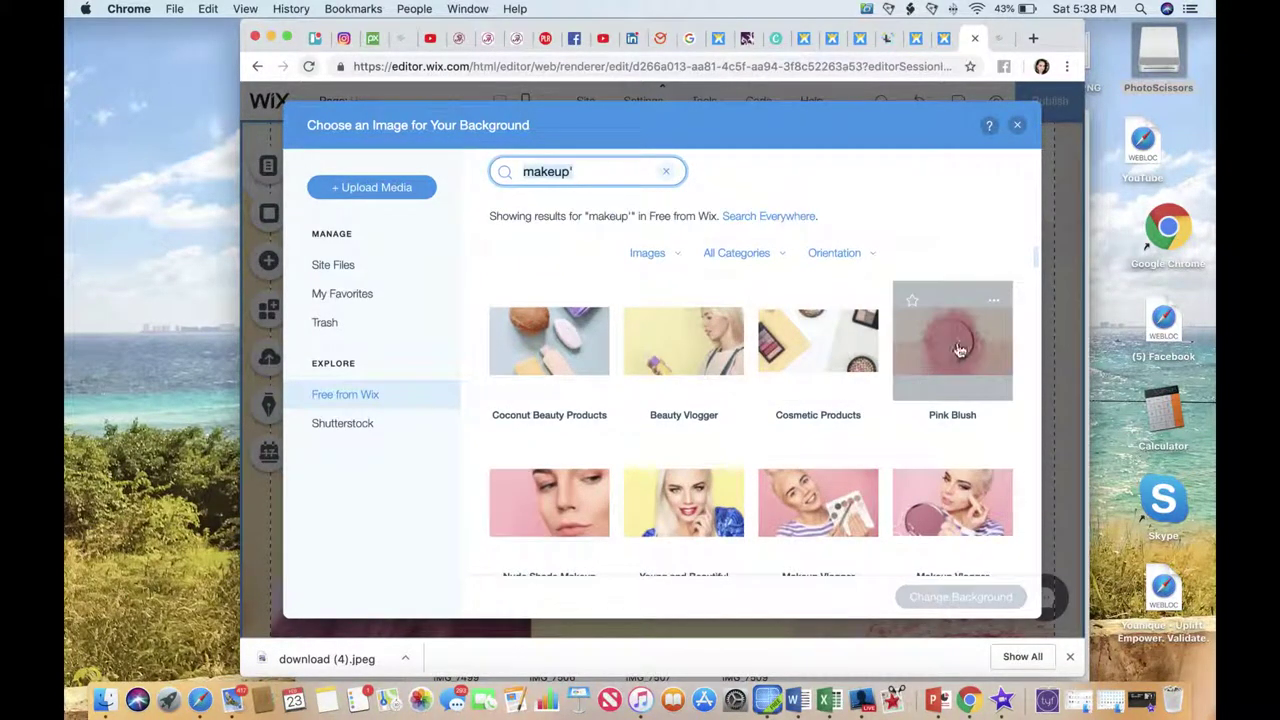
pyautogui.click(960, 392)
pyautogui.click(983, 601)
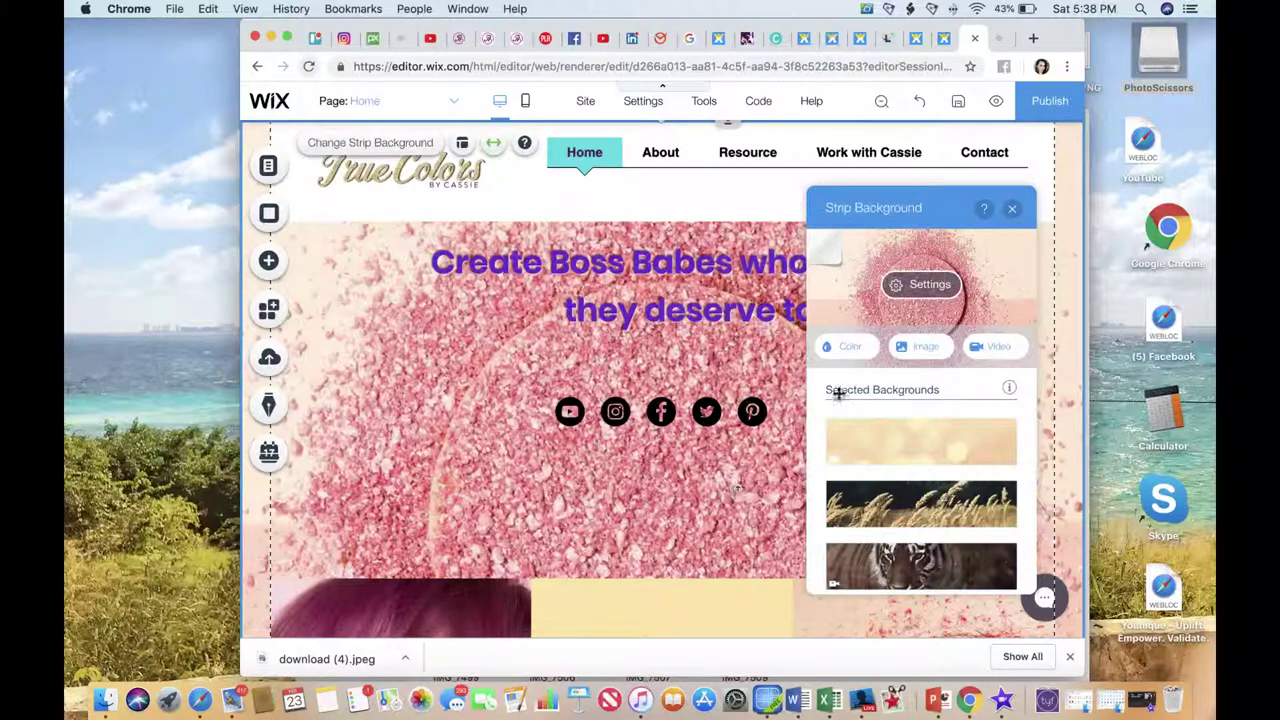
# Reopen the background chooser and search Free from Wix for 'beauty' images.
pyautogui.click(926, 348)
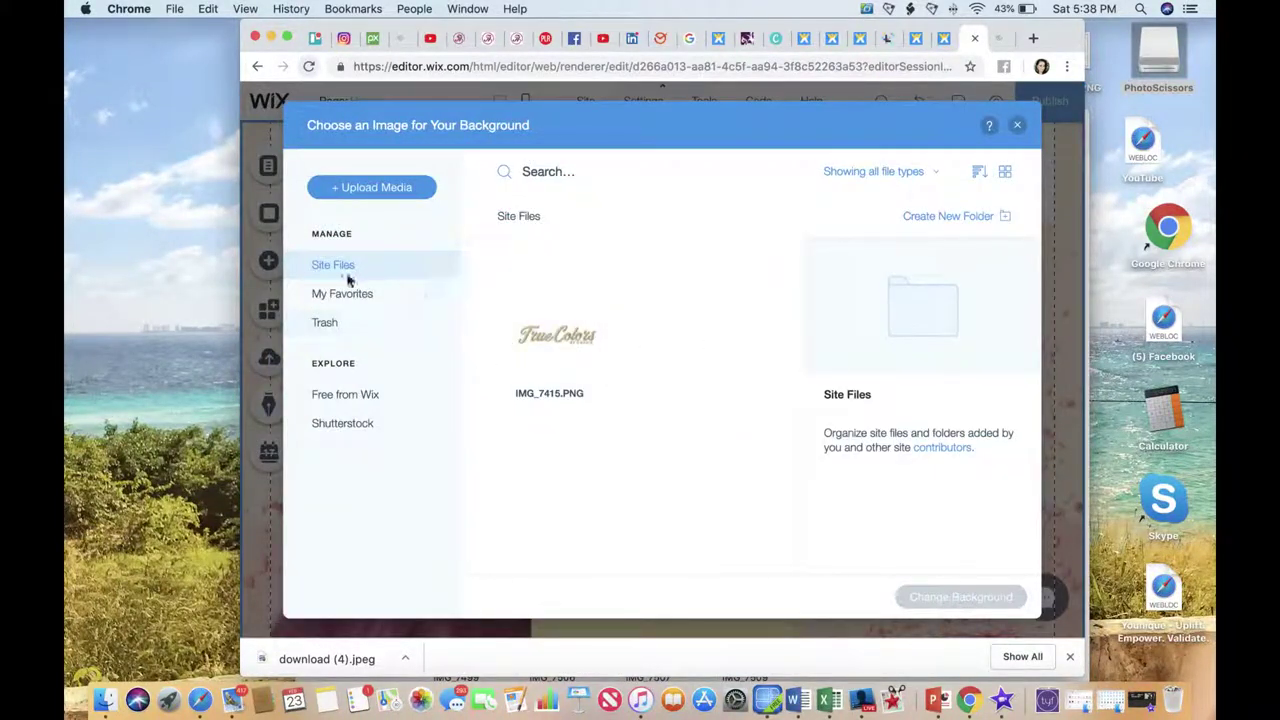
pyautogui.click(350, 395)
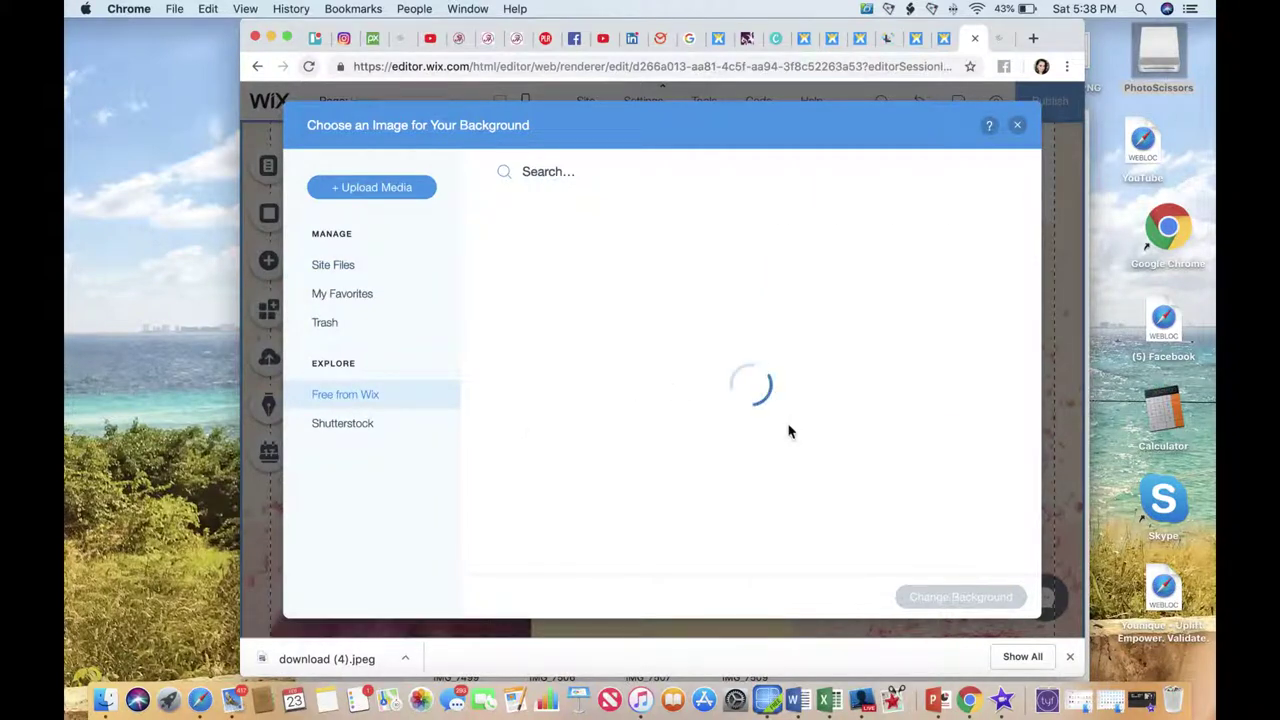
pyautogui.click(580, 175)
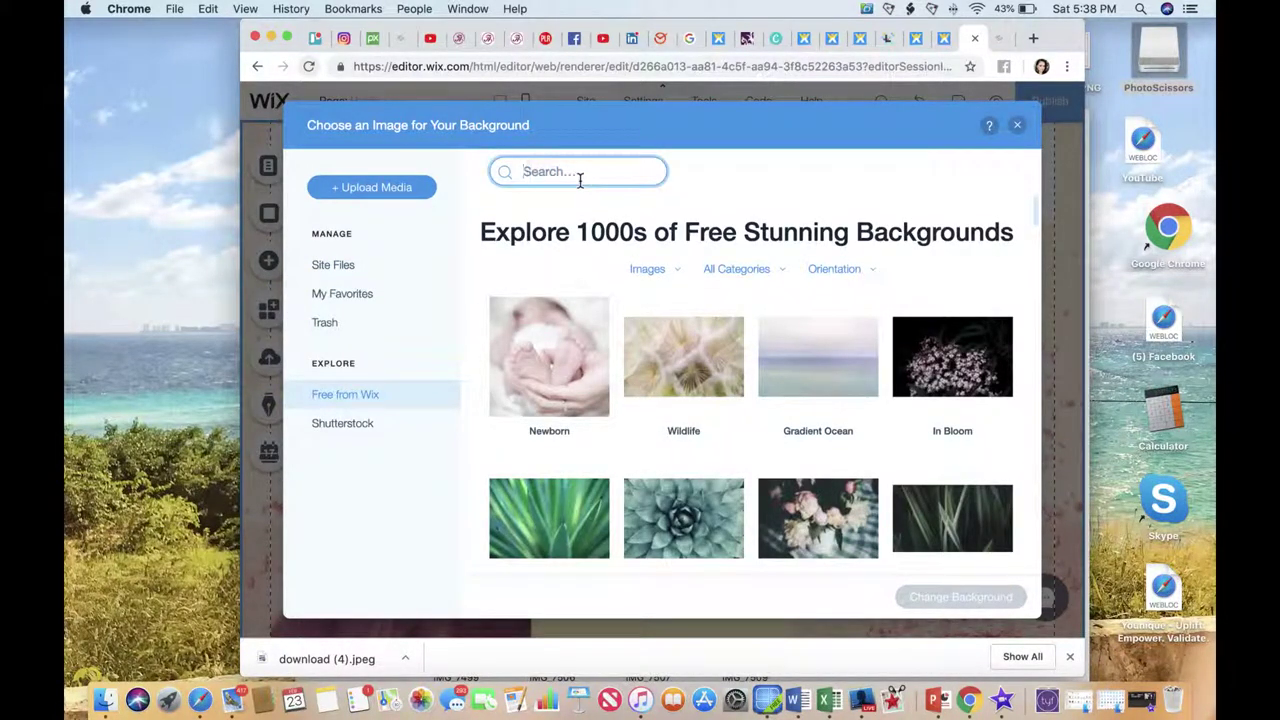
pyautogui.write('brsuty')
pyautogui.press('Return')
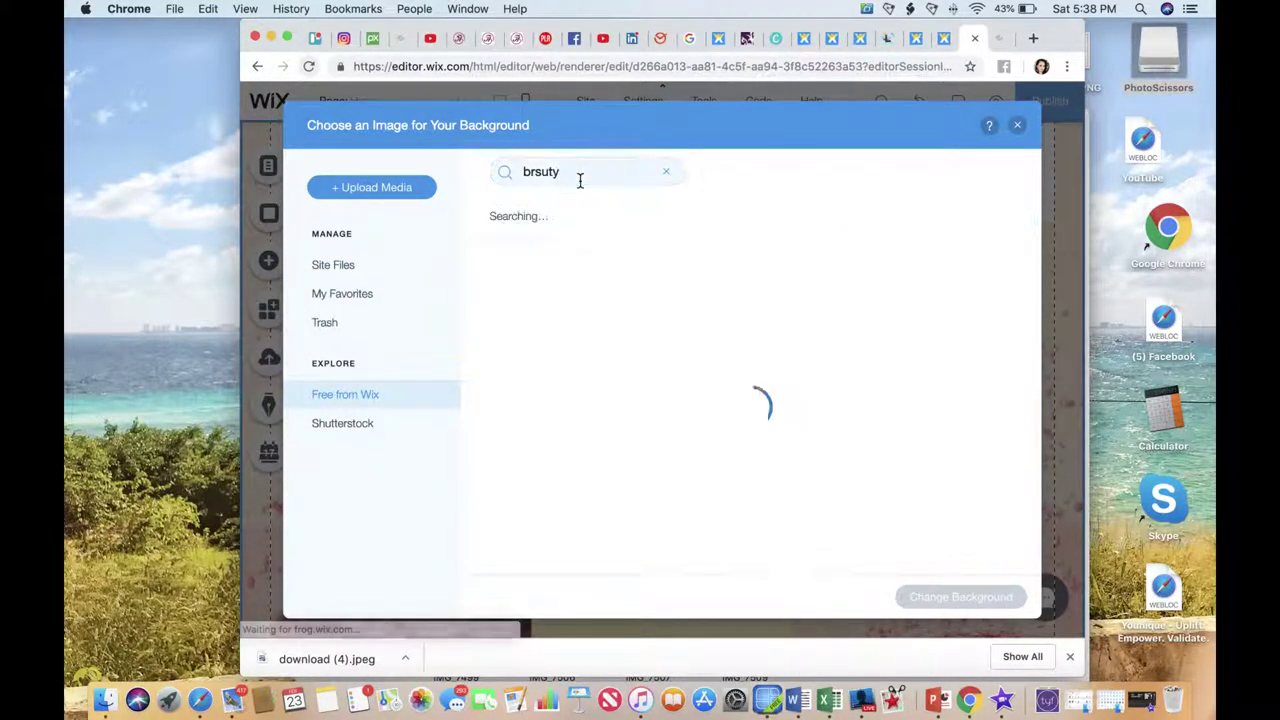
pyautogui.click(586, 172)
pyautogui.press('Left')
pyautogui.press('Left')
pyautogui.press('Left')
pyautogui.press('Left')
pyautogui.press('Left')
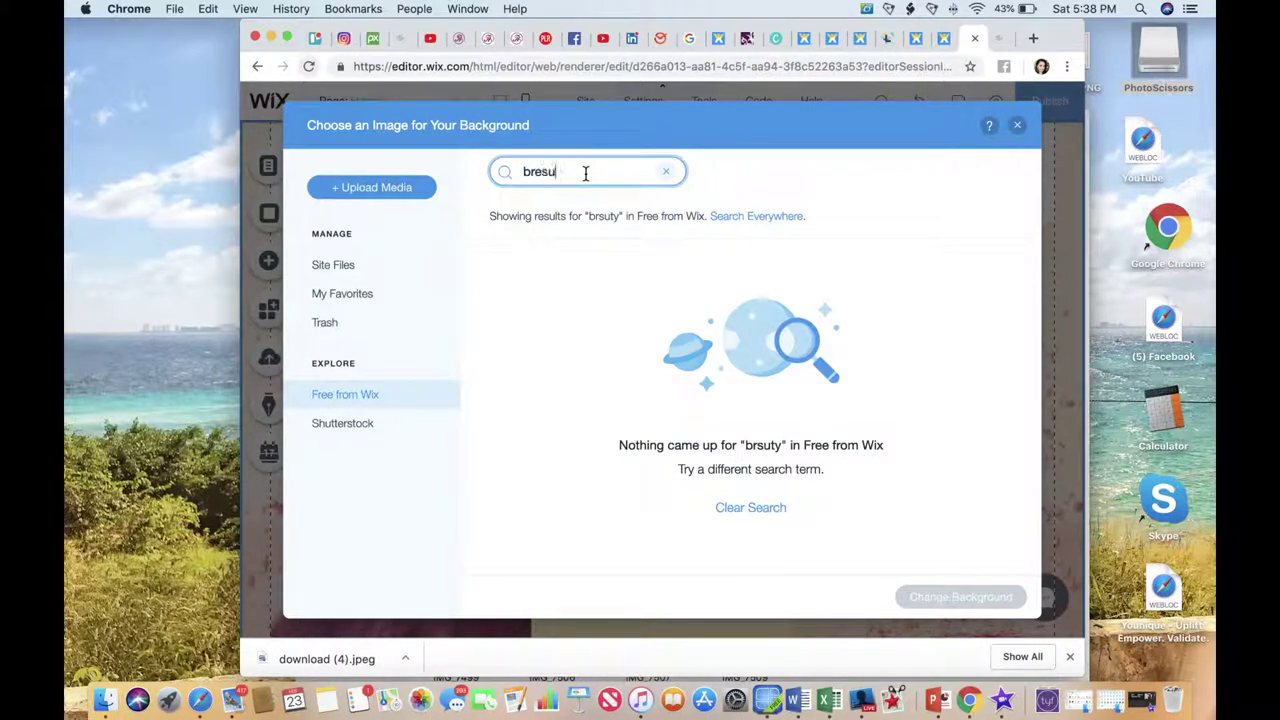
pyautogui.write('e')
pyautogui.press('super+a')
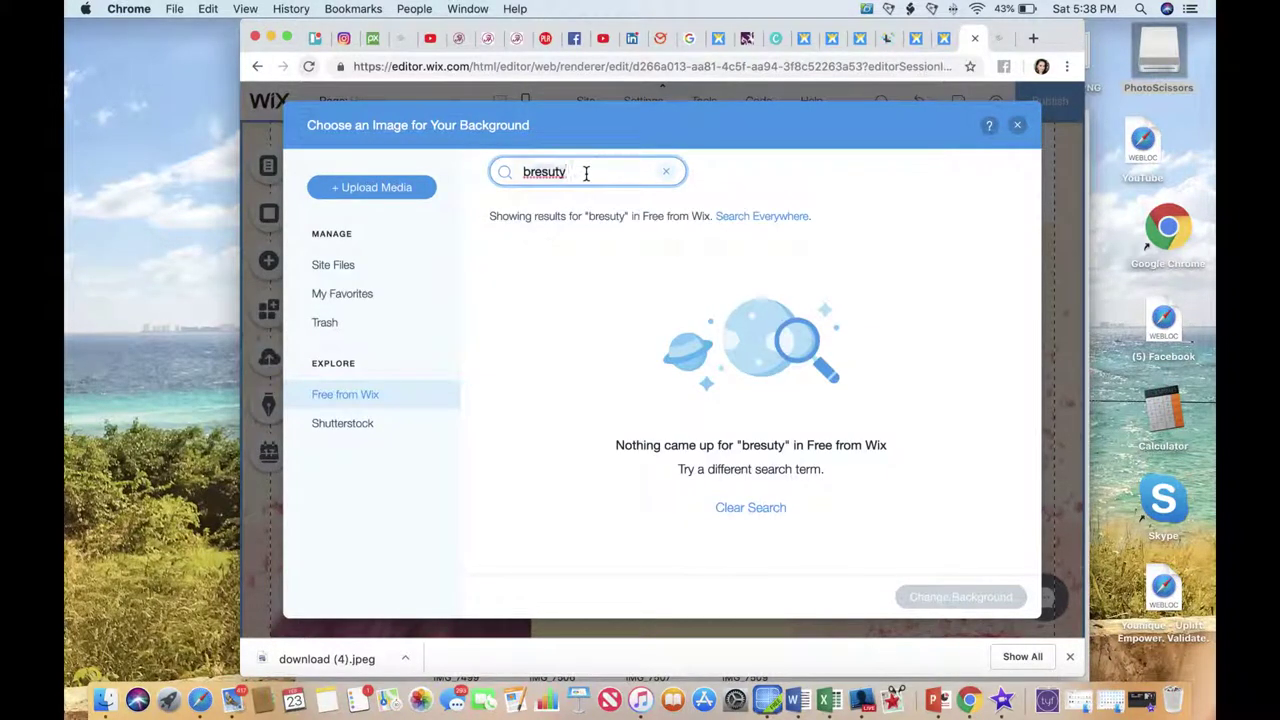
pyautogui.write('beauty')
pyautogui.press('Return')
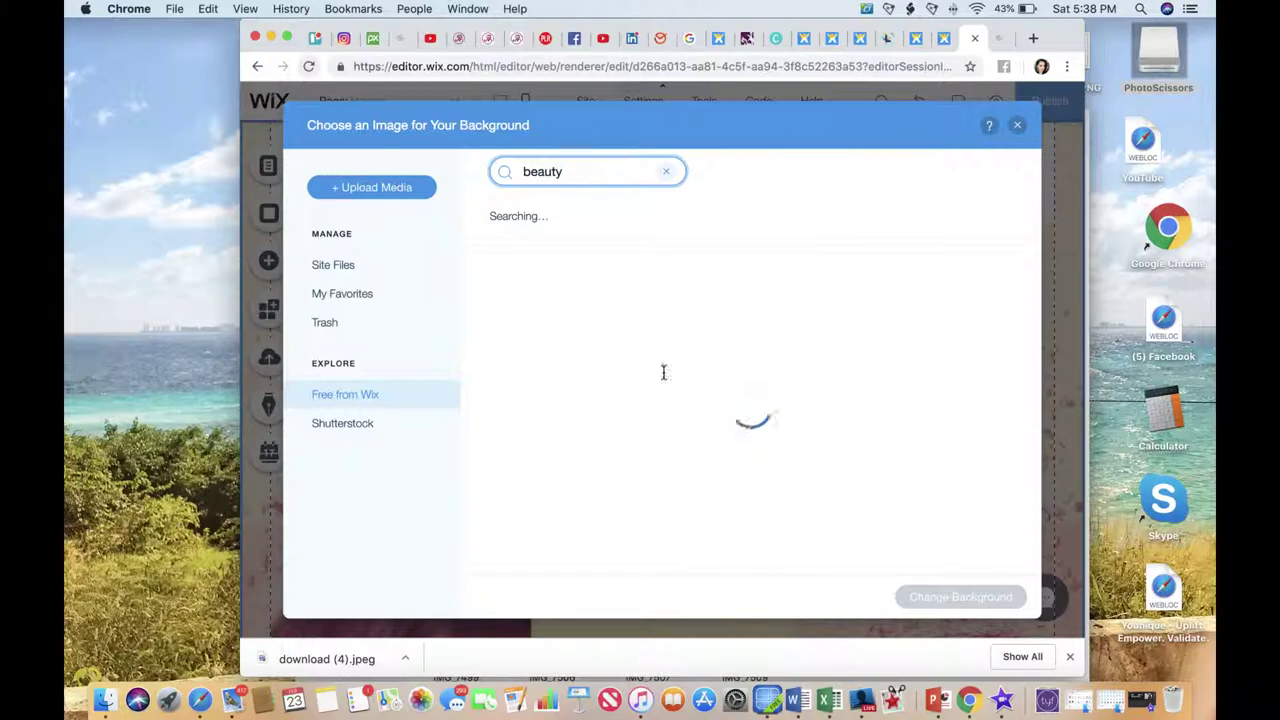
# Pick the 'nail polish color' image from the results as the strip background.
pyautogui.scroll(-10, 690, 449)
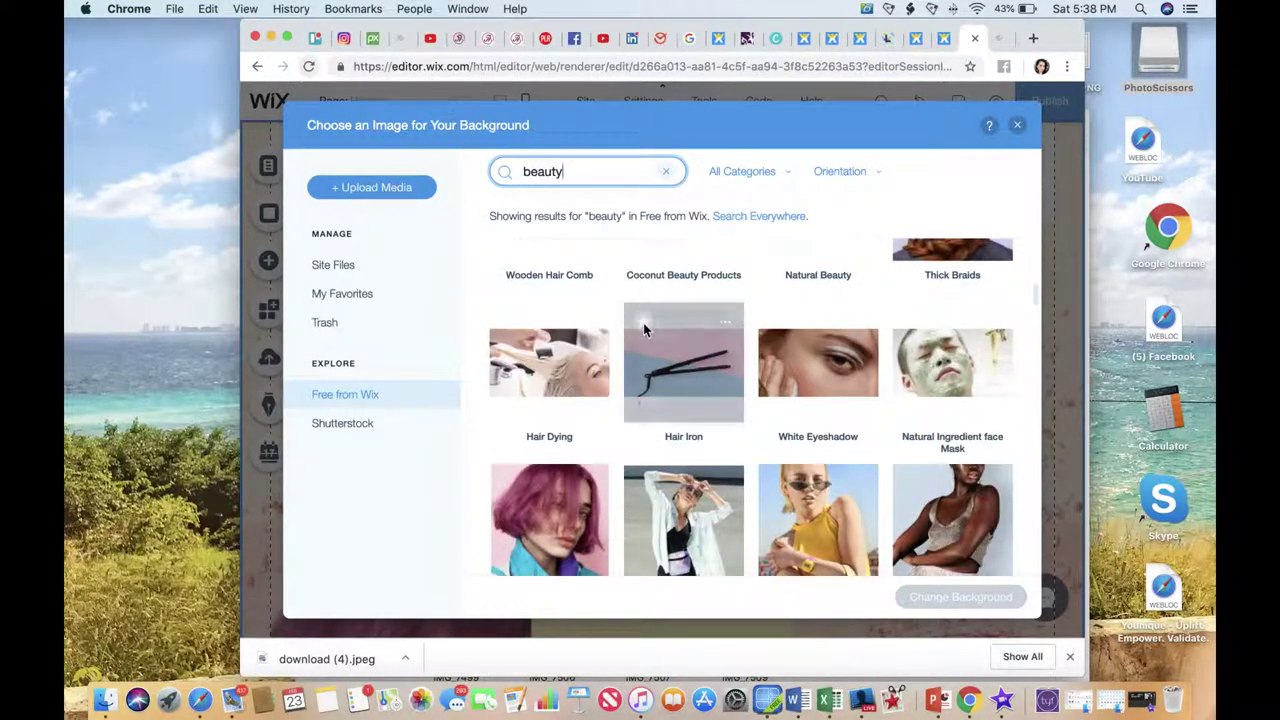
pyautogui.scroll(-5, 645, 330)
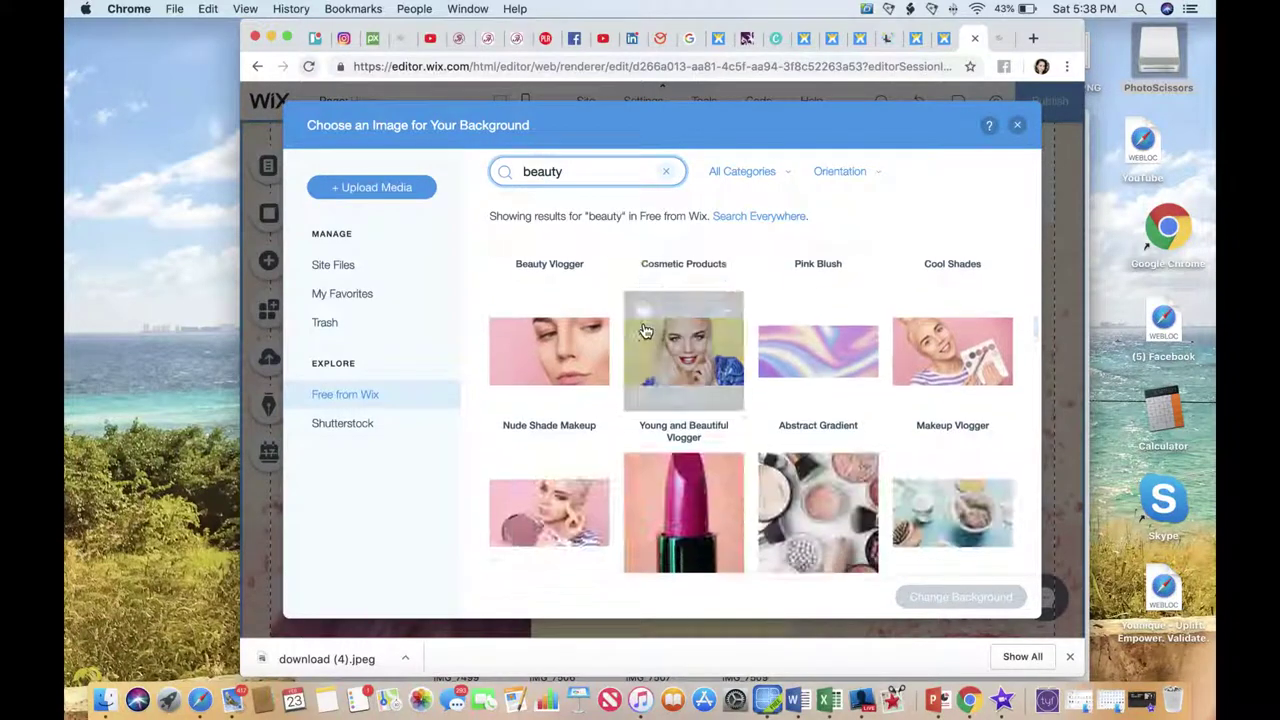
pyautogui.scroll(-5, 843, 345)
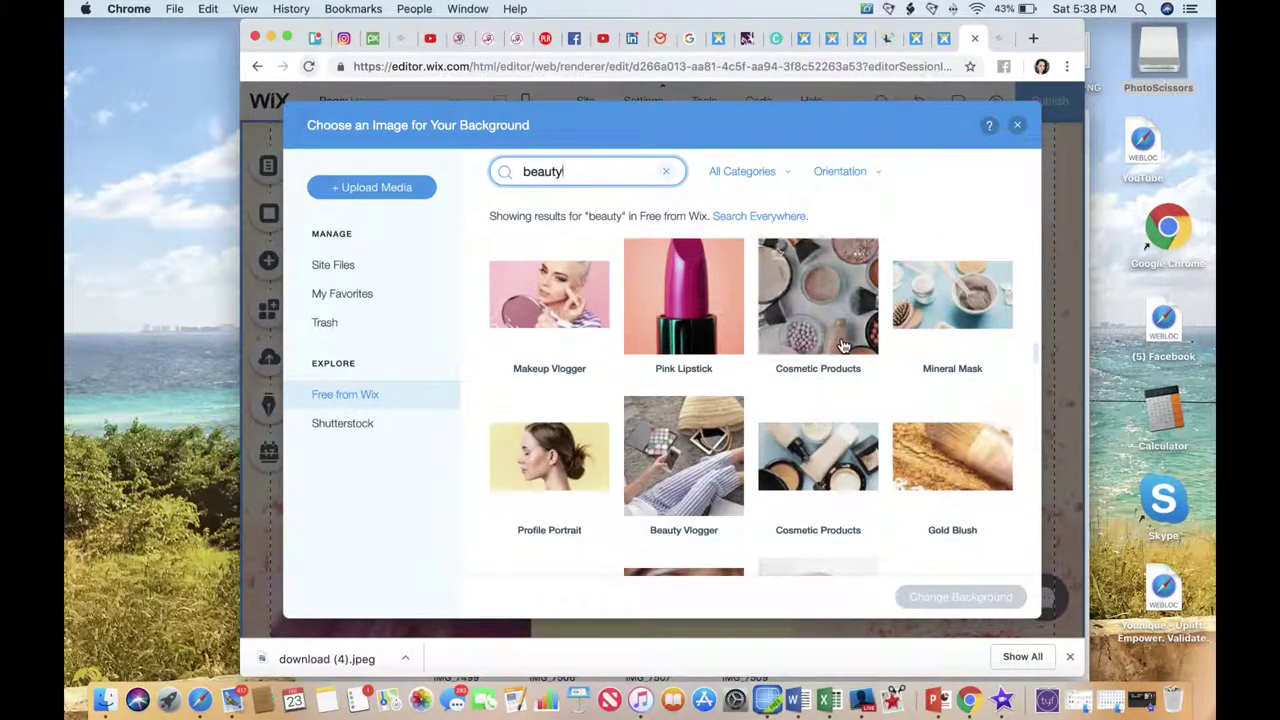
pyautogui.scroll(-3, 843, 345)
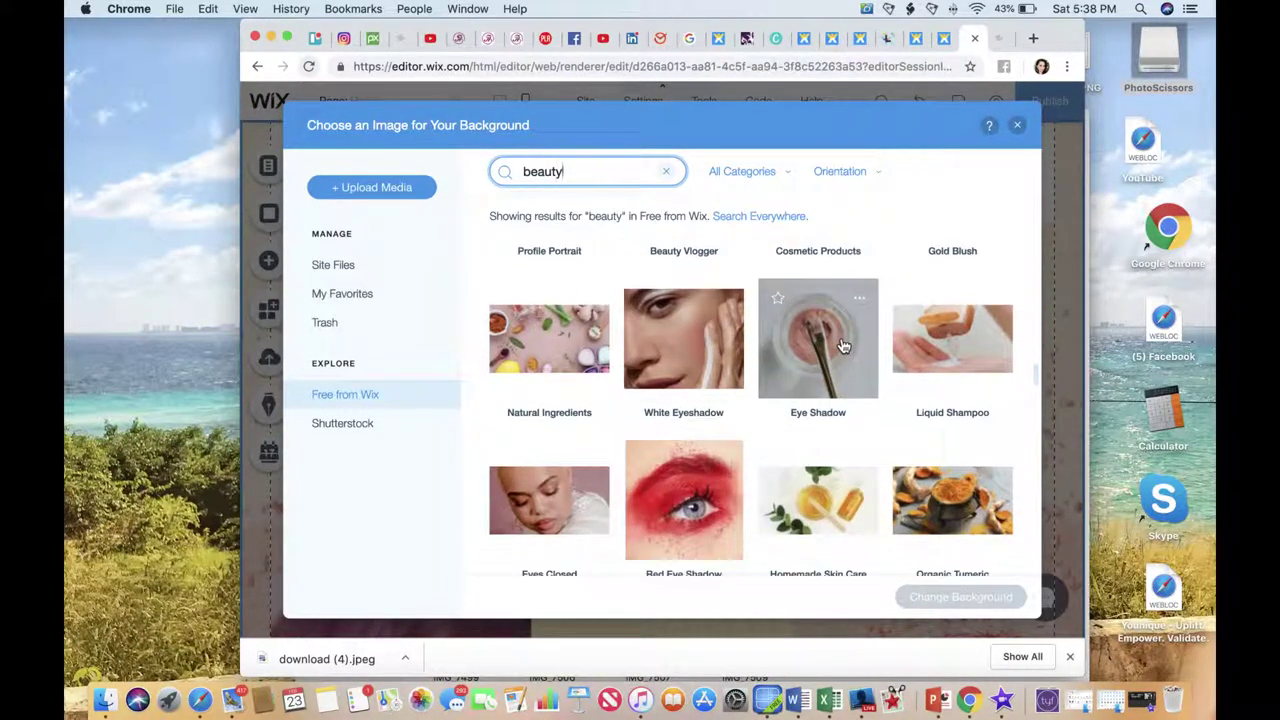
pyautogui.scroll(-8, 843, 345)
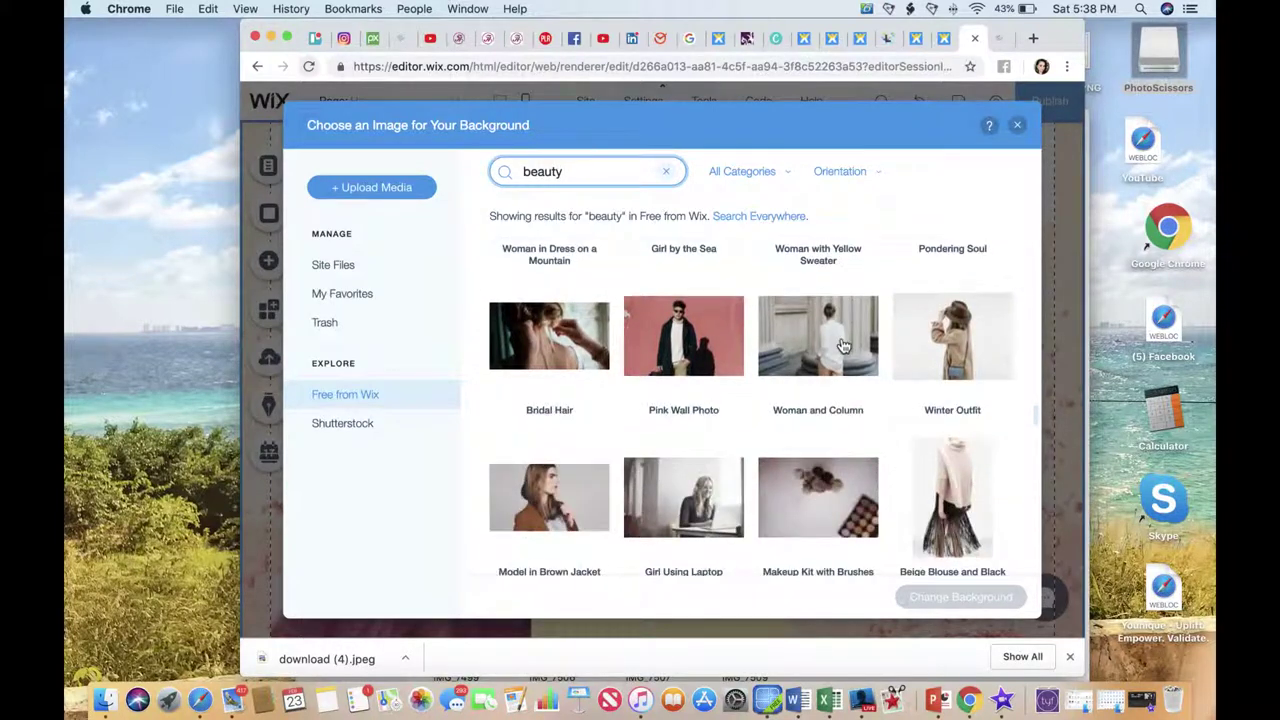
pyautogui.scroll(-10, 843, 345)
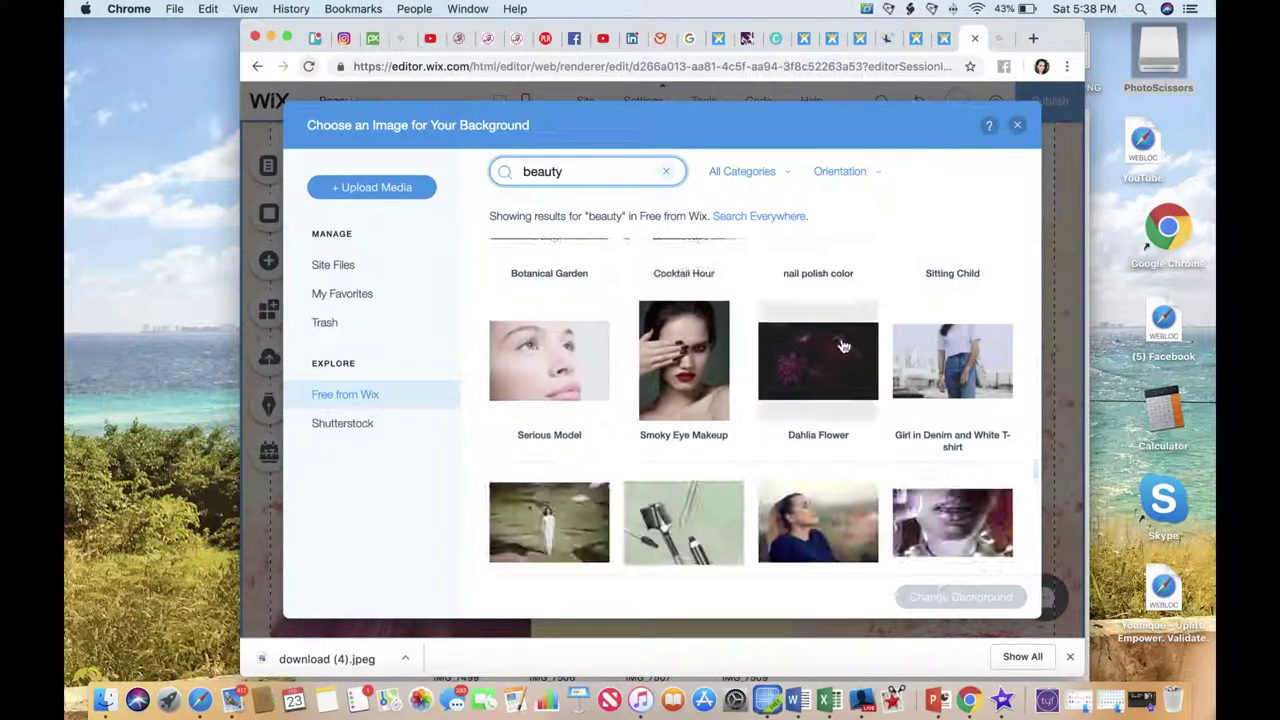
pyautogui.scroll(2, 843, 345)
pyautogui.click(834, 277)
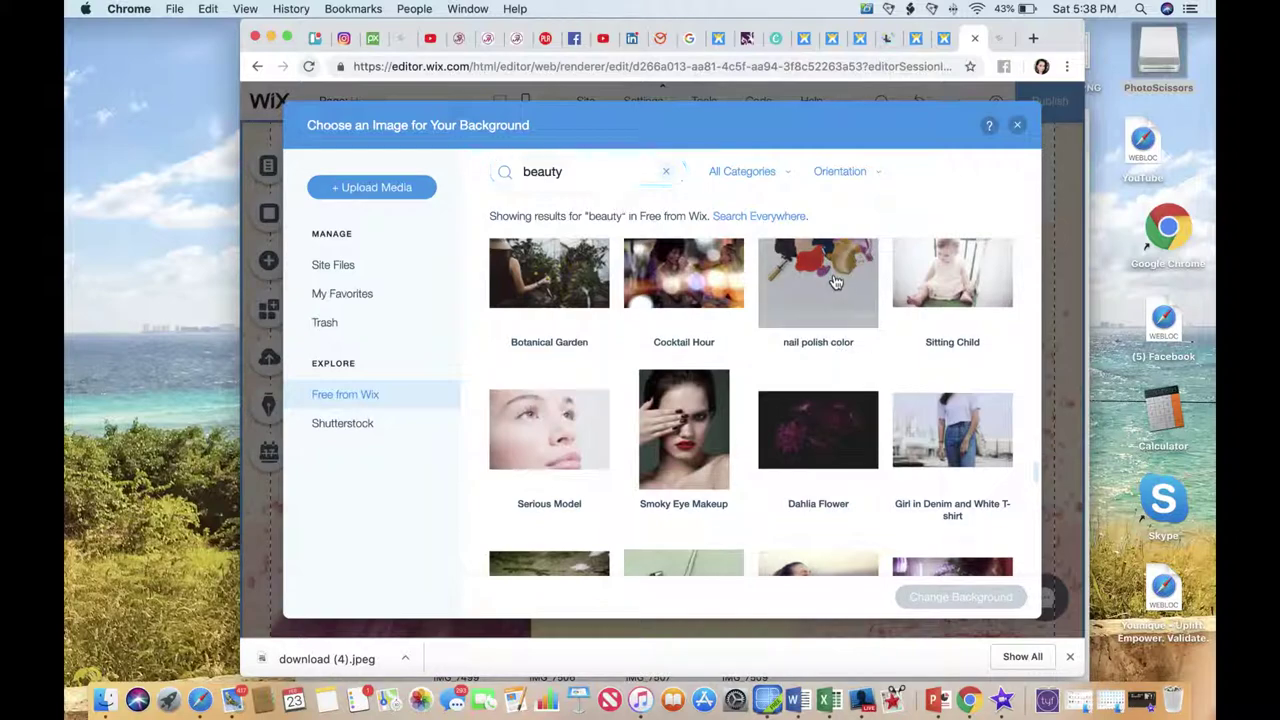
pyautogui.click(953, 597)
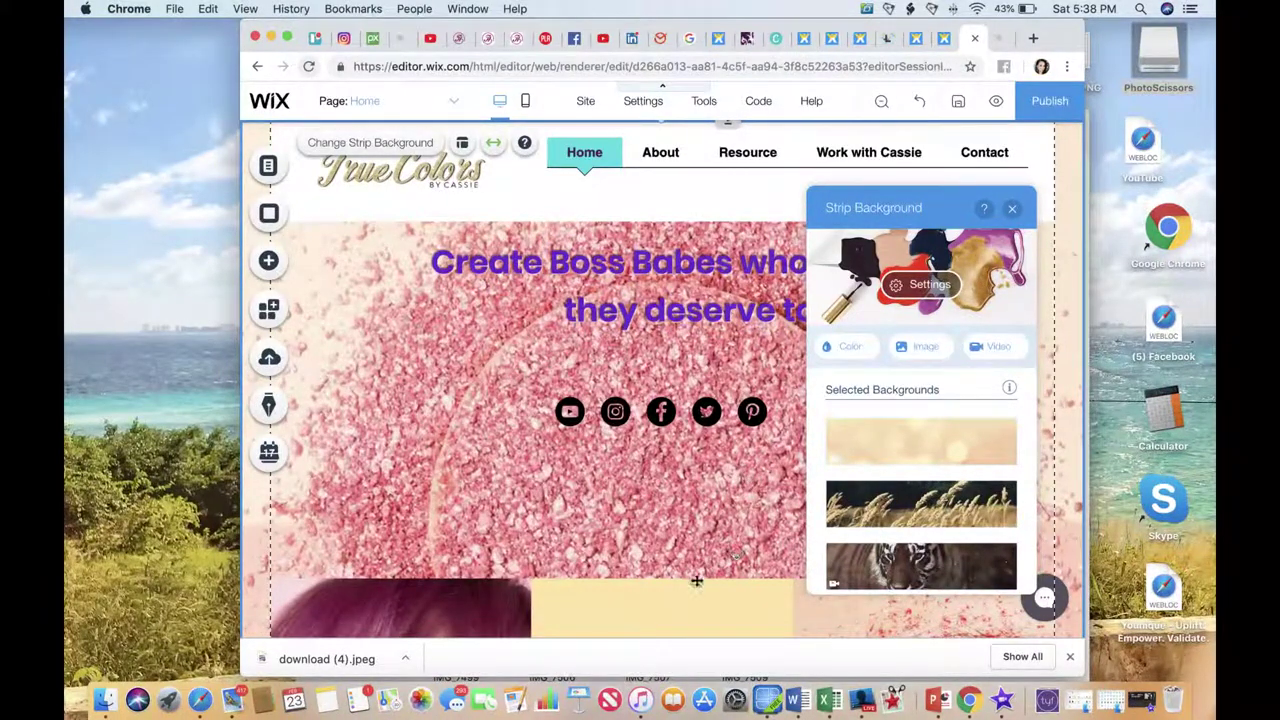
# Close the strip background settings and move the tagline headline about 30 px lower.
pyautogui.click(657, 601)
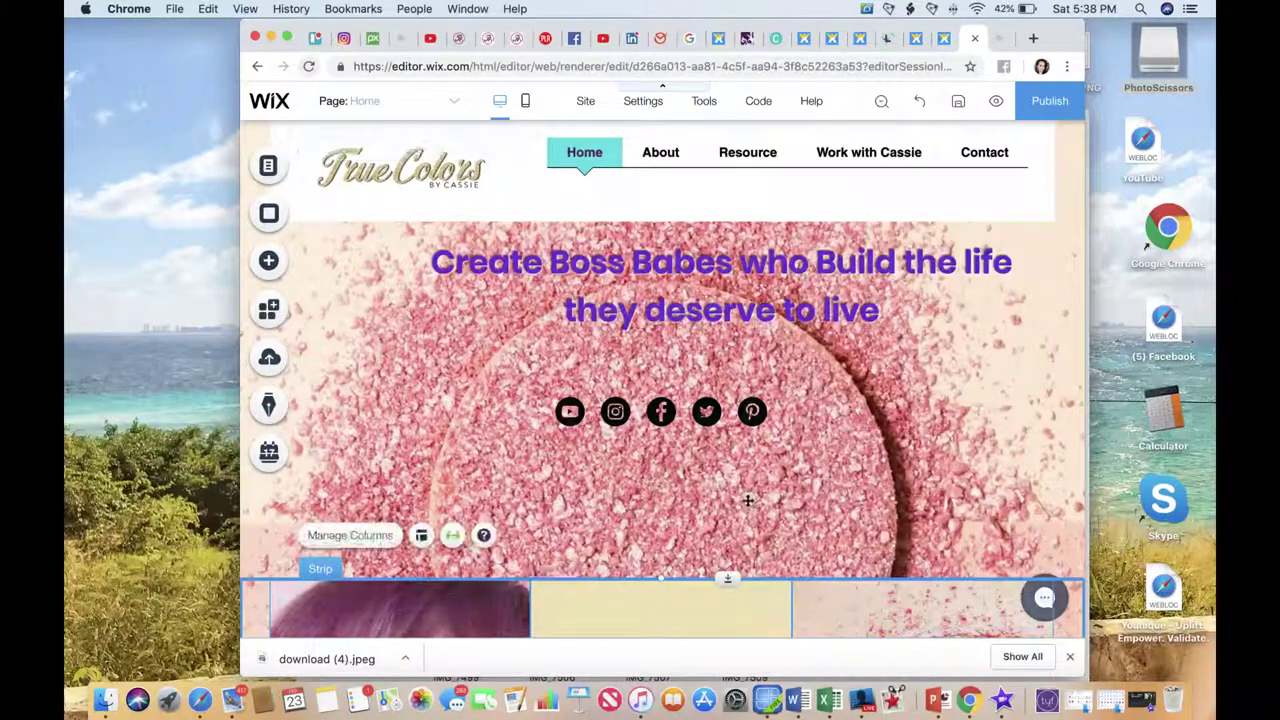
pyautogui.click(673, 489)
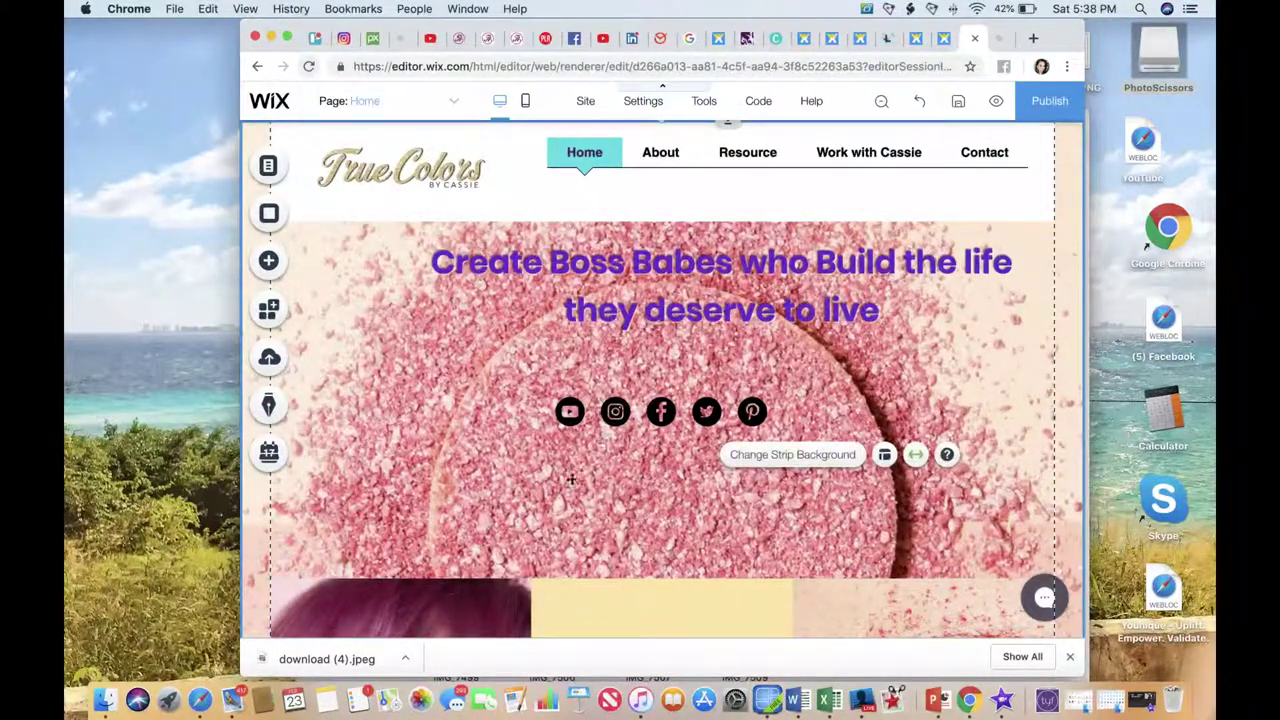
pyautogui.click(628, 430)
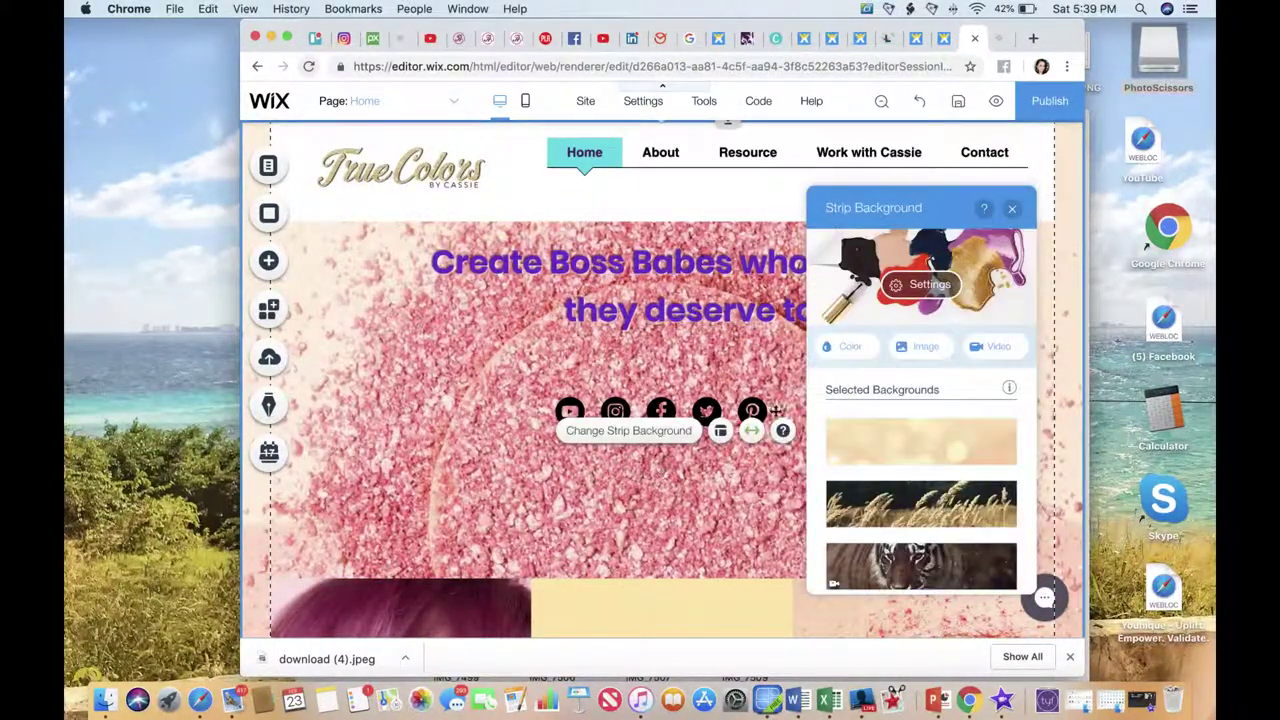
pyautogui.click(655, 612)
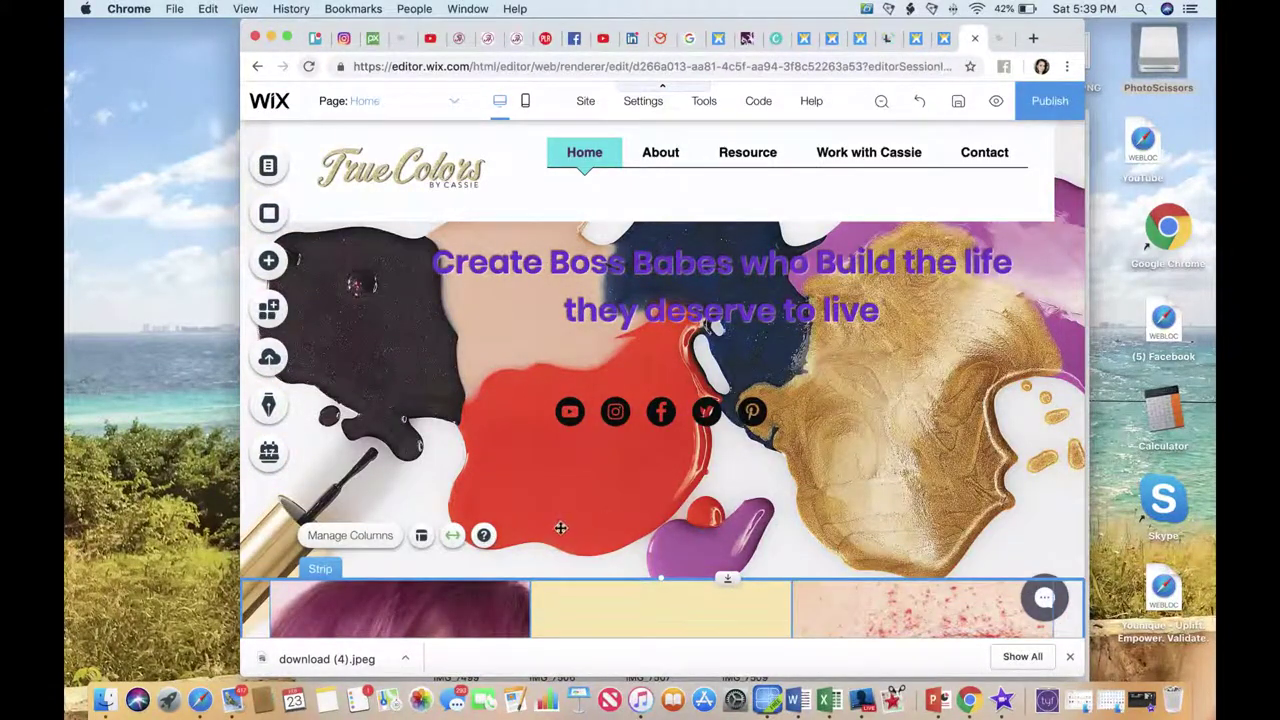
pyautogui.click(668, 515)
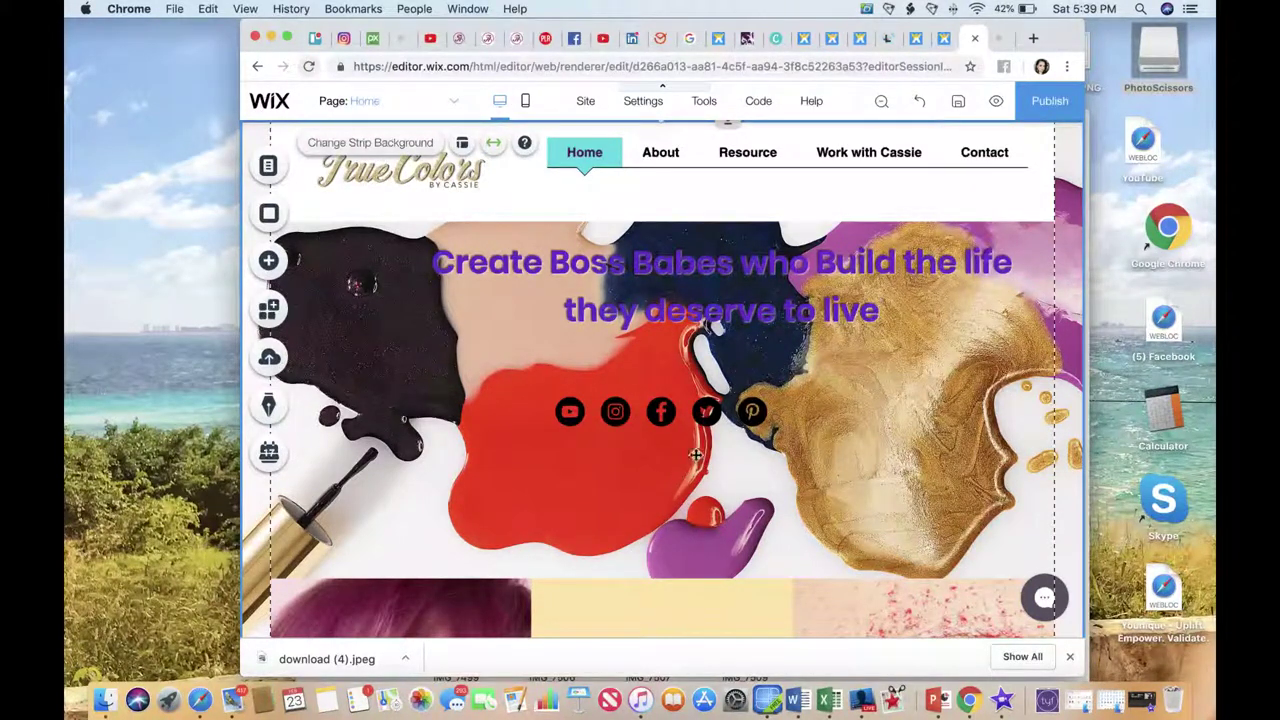
pyautogui.click(772, 318)
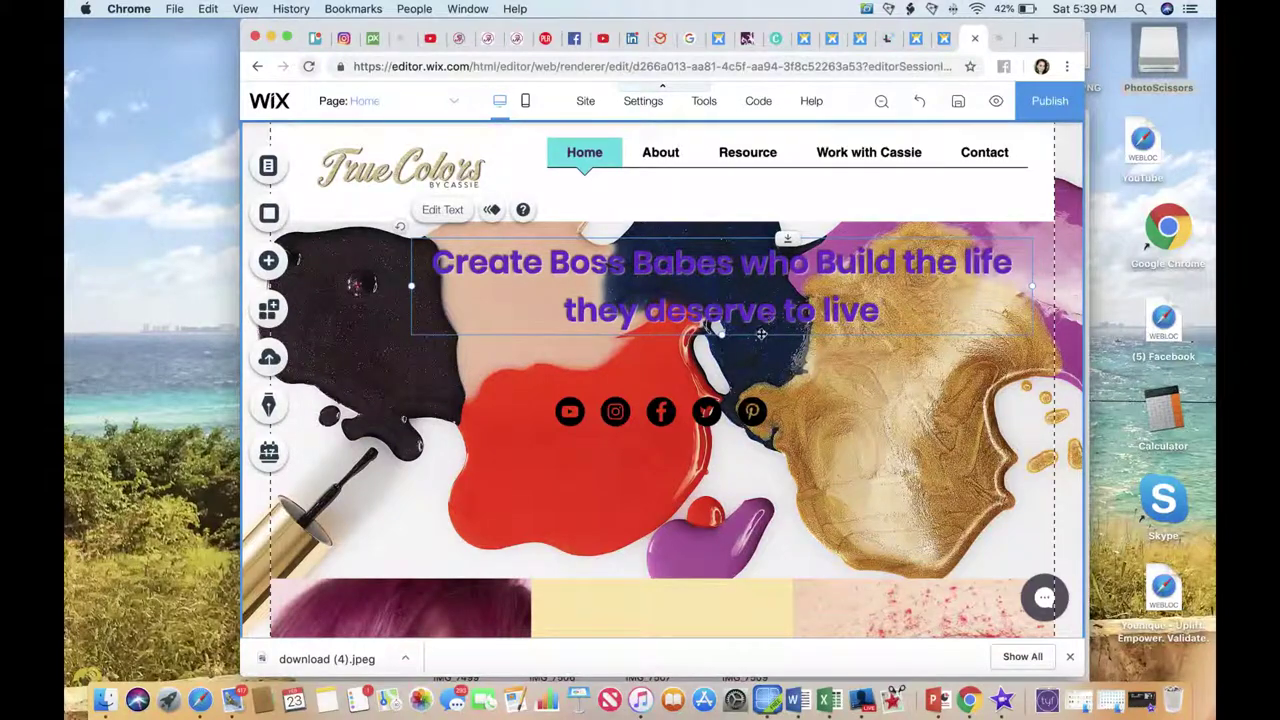
pyautogui.moveTo(762, 330)
pyautogui.mouseDown()
pyautogui.moveTo(760, 363)
pyautogui.moveTo(770, 344)
pyautogui.mouseUp()
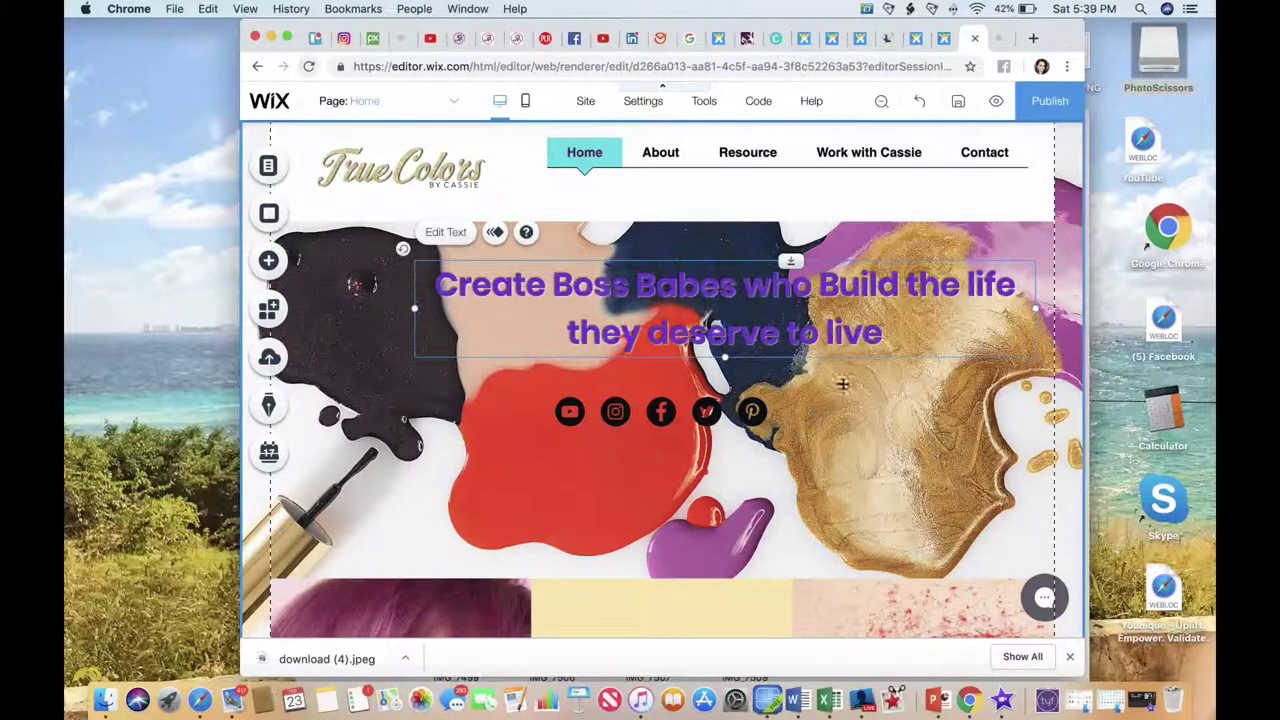
pyautogui.click(269, 262)
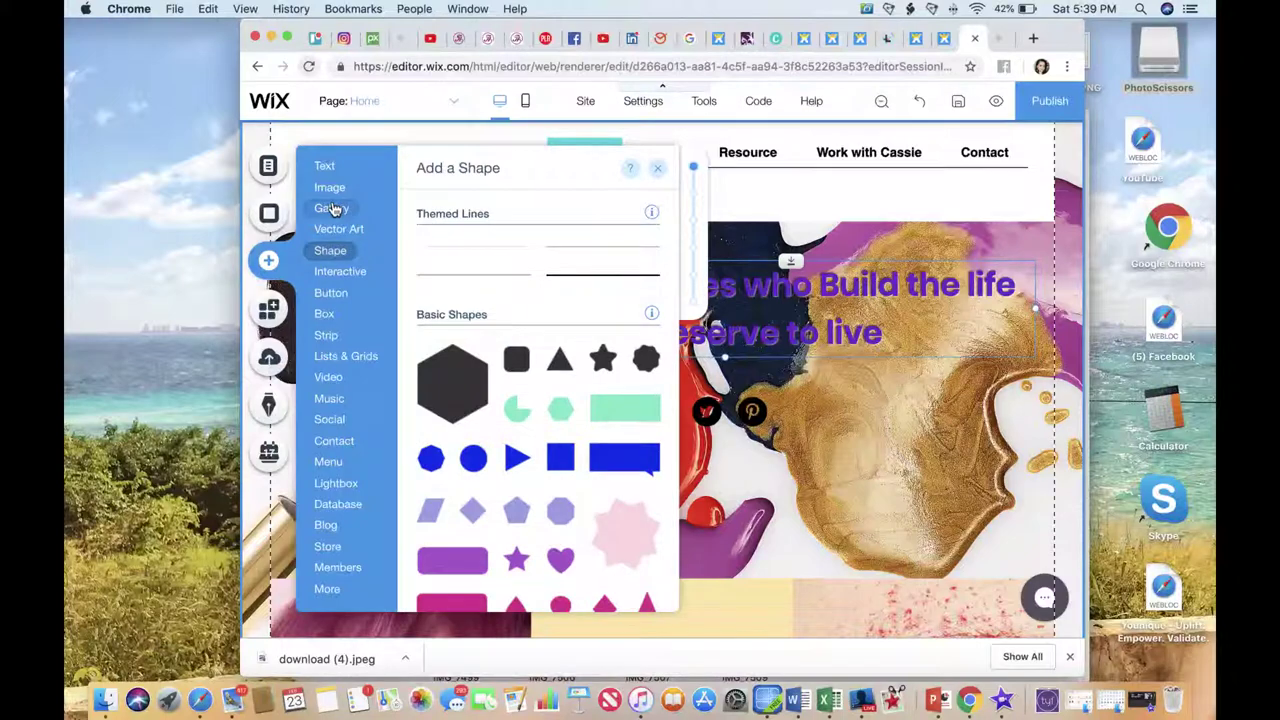
# Add a mint-green rectangle over the headline and stretch it across the full page width.
pyautogui.moveTo(330, 258)
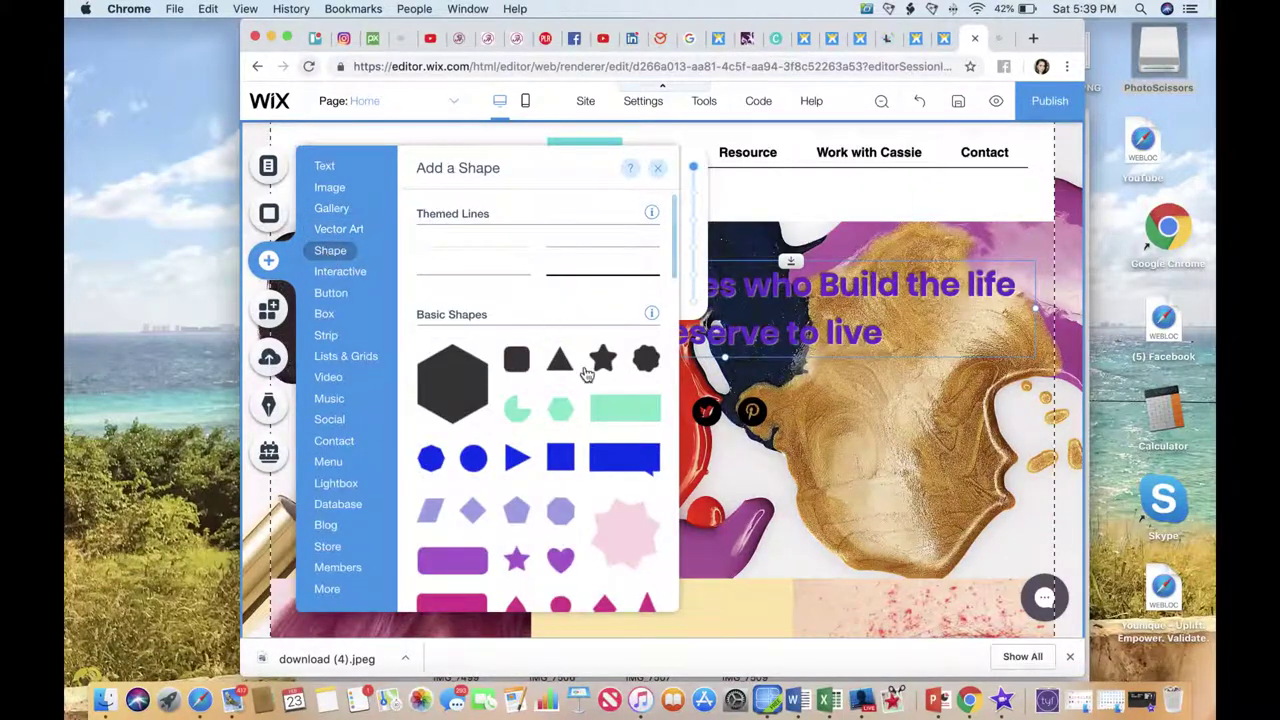
pyautogui.click(612, 413)
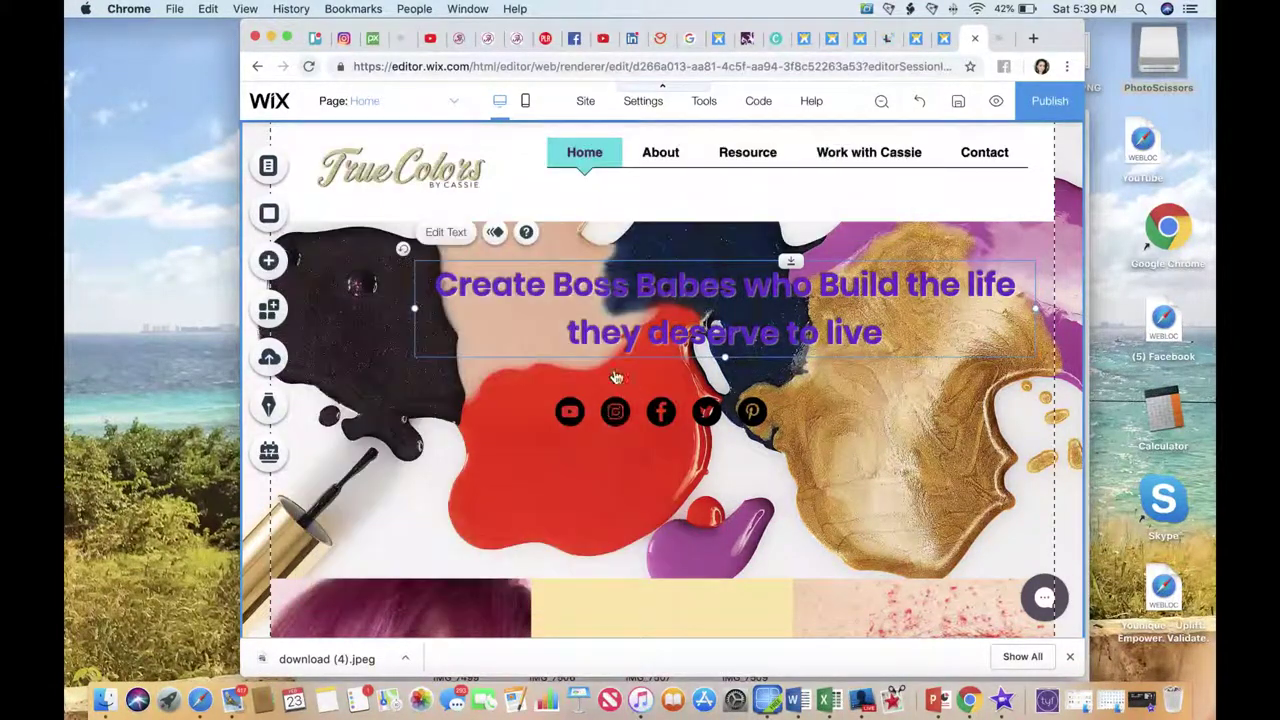
pyautogui.moveTo(561, 356); pyautogui.dragTo(333, 299)
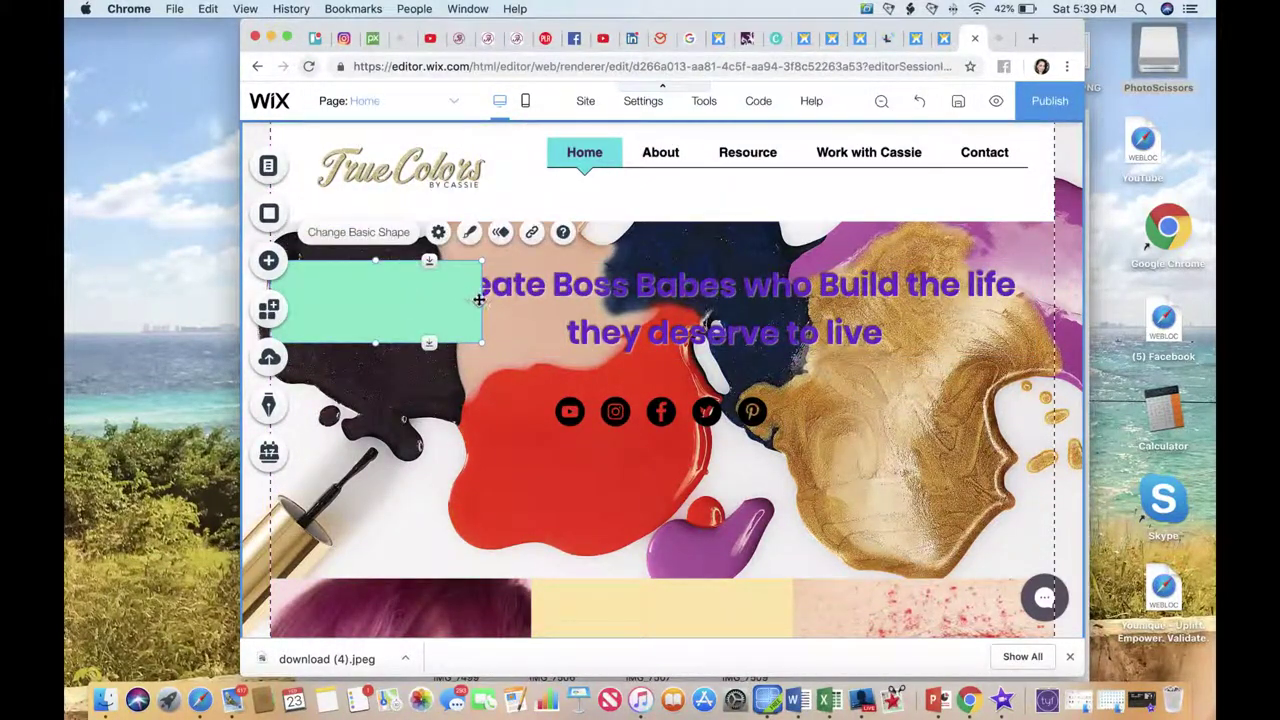
pyautogui.moveTo(479, 300); pyautogui.dragTo(1055, 305)
pyautogui.moveTo(822, 337); pyautogui.dragTo(823, 345)
pyautogui.moveTo(661, 352); pyautogui.dragTo(661, 358)
# Send the green strip behind the headline and nudge the headline slightly down.
pyautogui.rightClick(614, 312)
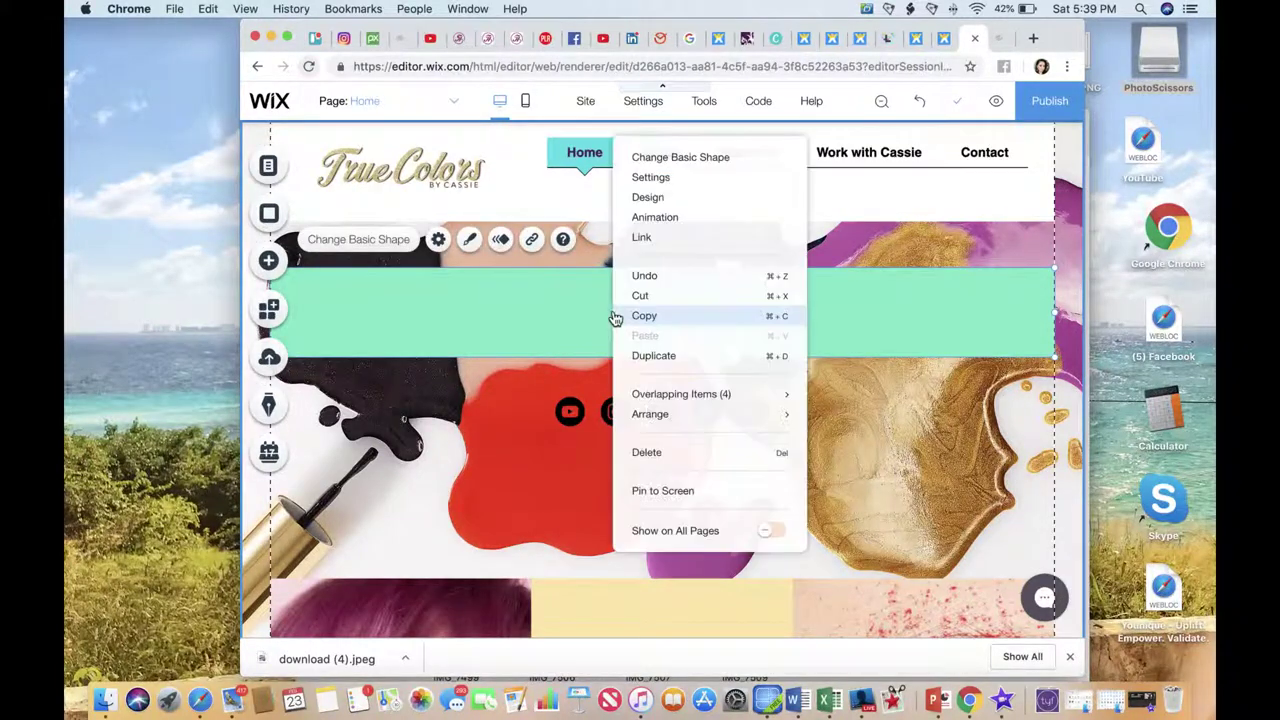
pyautogui.doubleClick(580, 310)
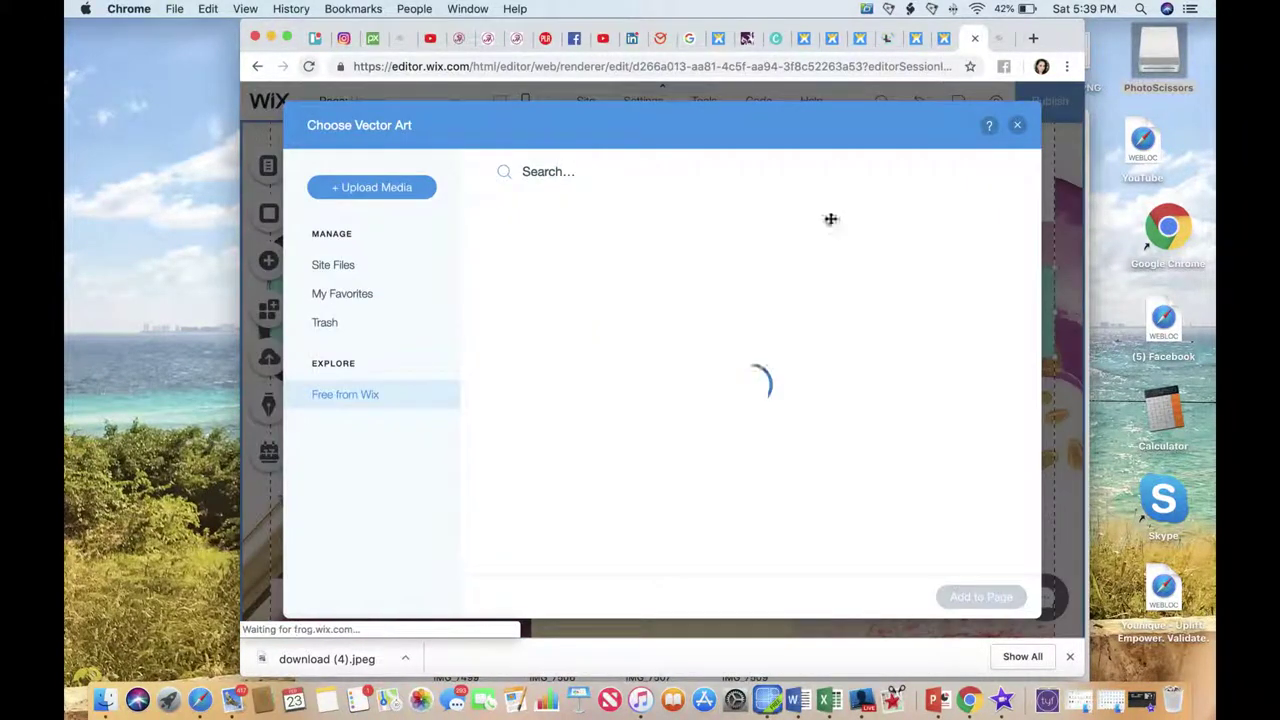
pyautogui.click(1017, 125)
pyautogui.rightClick(633, 305)
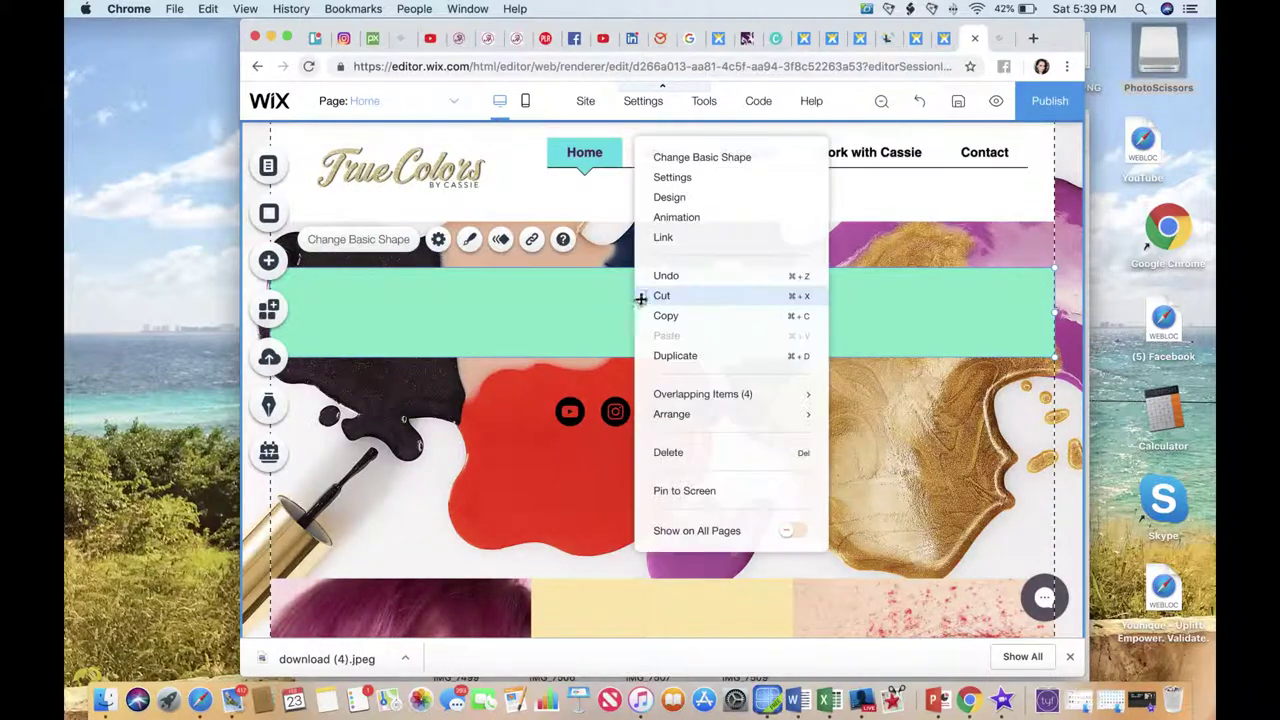
pyautogui.moveTo(678, 417)
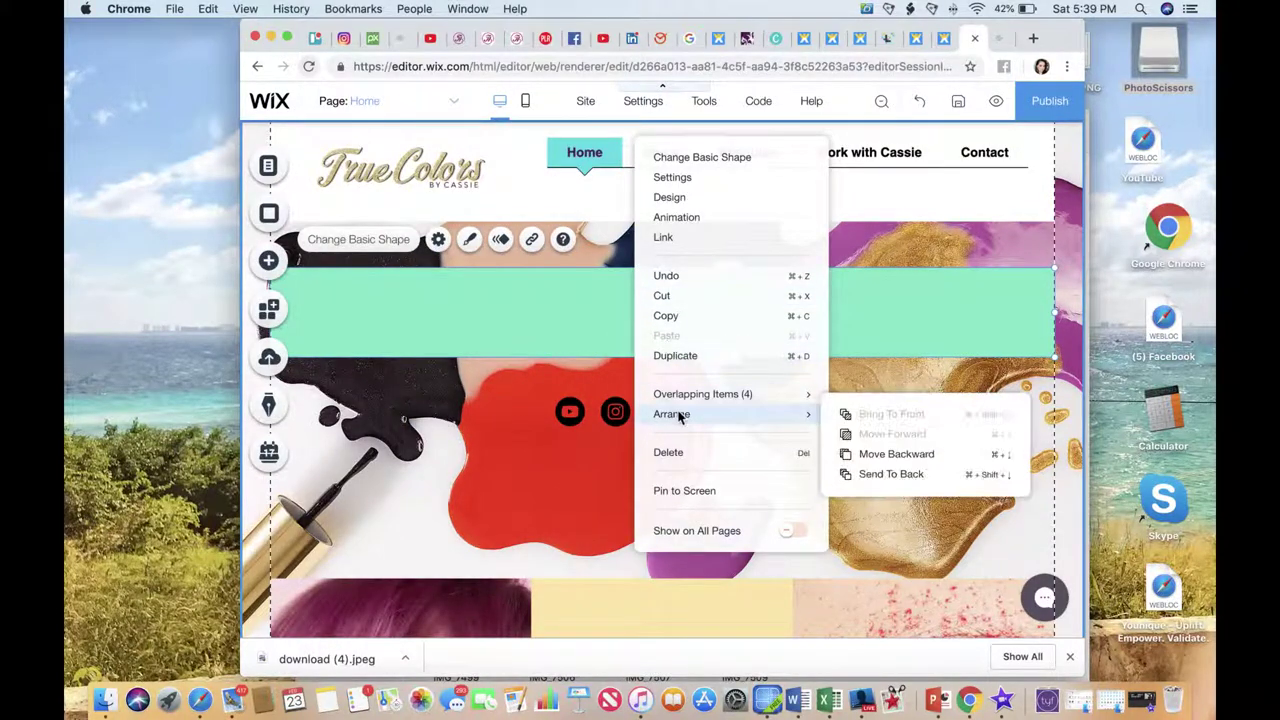
pyautogui.click(899, 464)
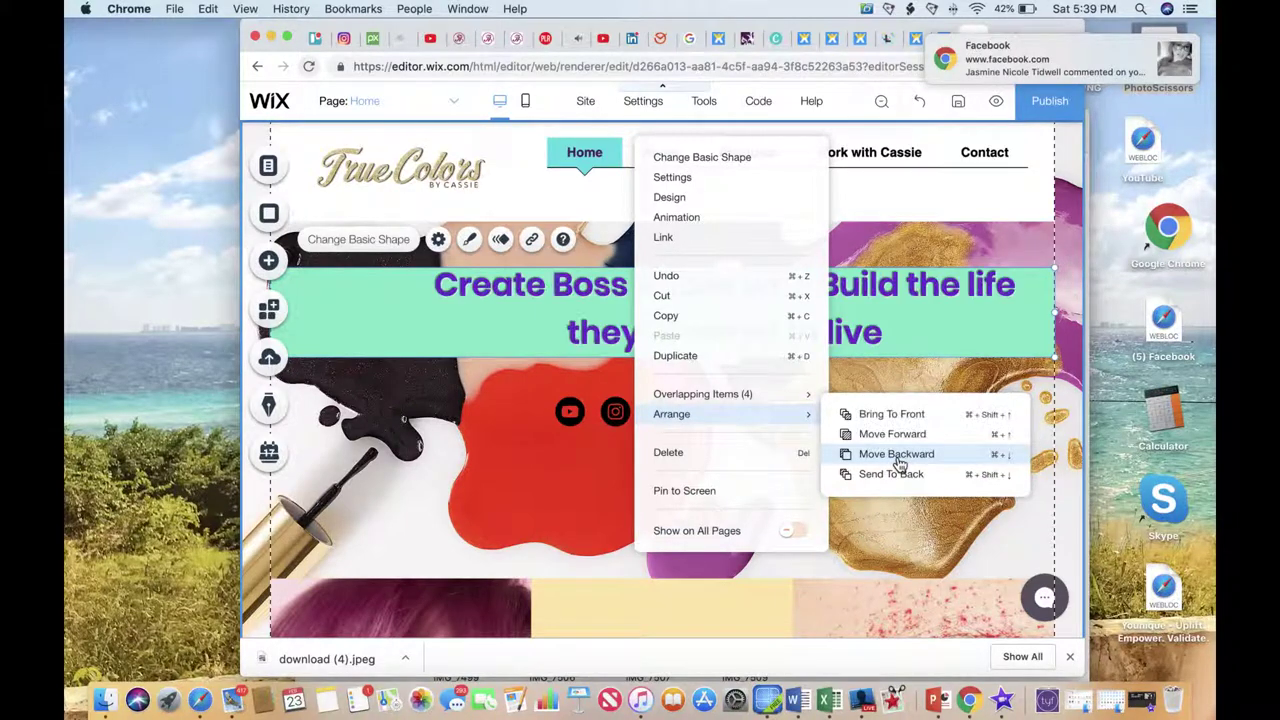
pyautogui.click(615, 309)
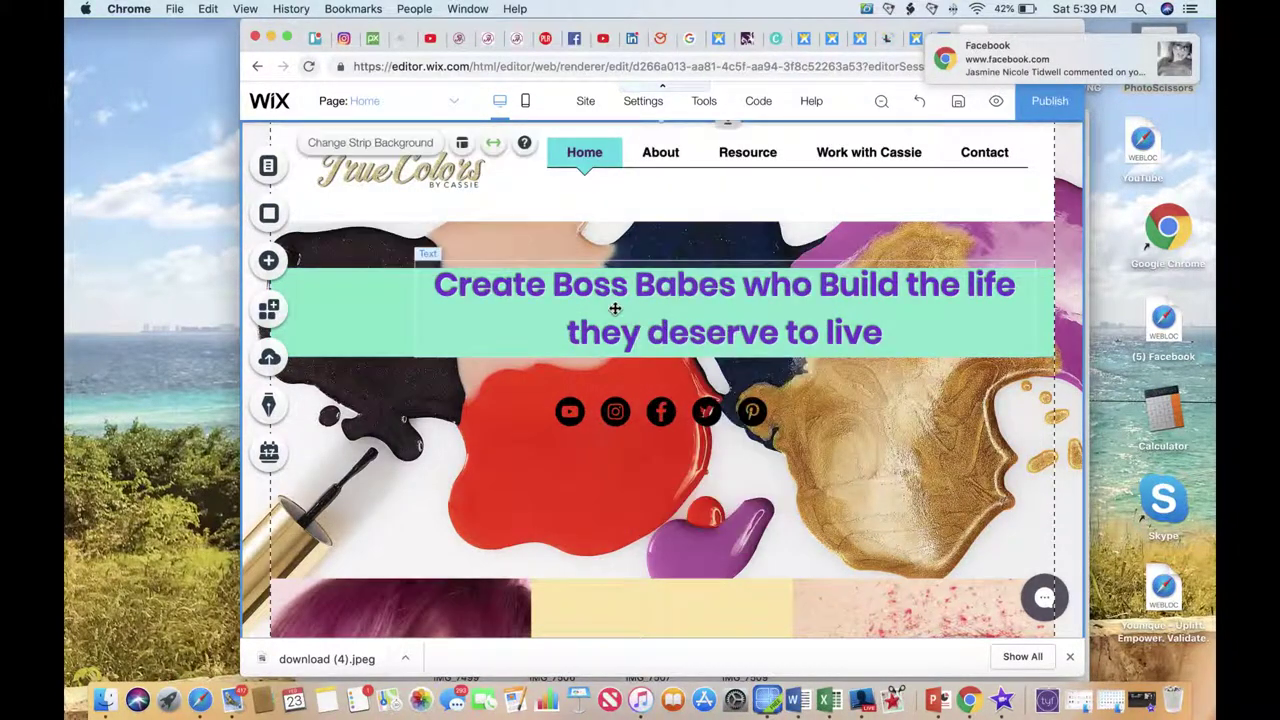
pyautogui.moveTo(727, 330); pyautogui.dragTo(728, 336)
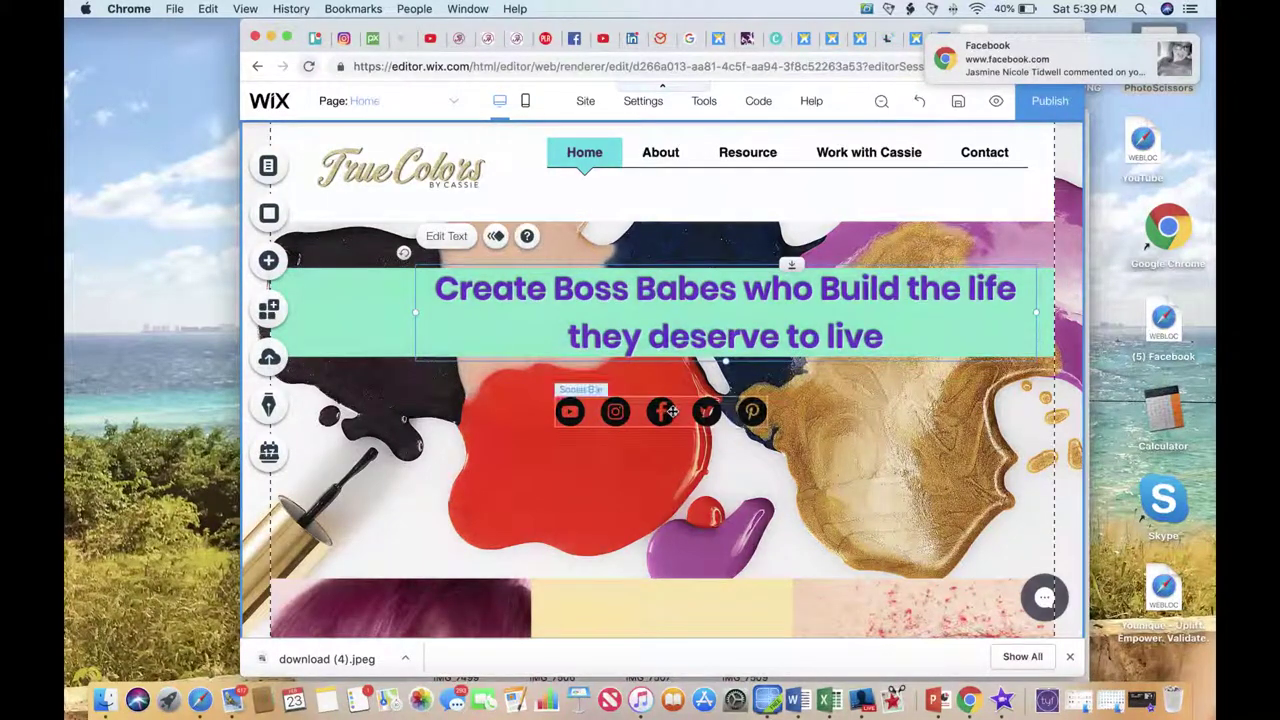
pyautogui.click(676, 418)
# Shift the social bar about 55 px left and make its first icon the Instagram Social Icon.
pyautogui.moveTo(680, 412); pyautogui.dragTo(613, 403)
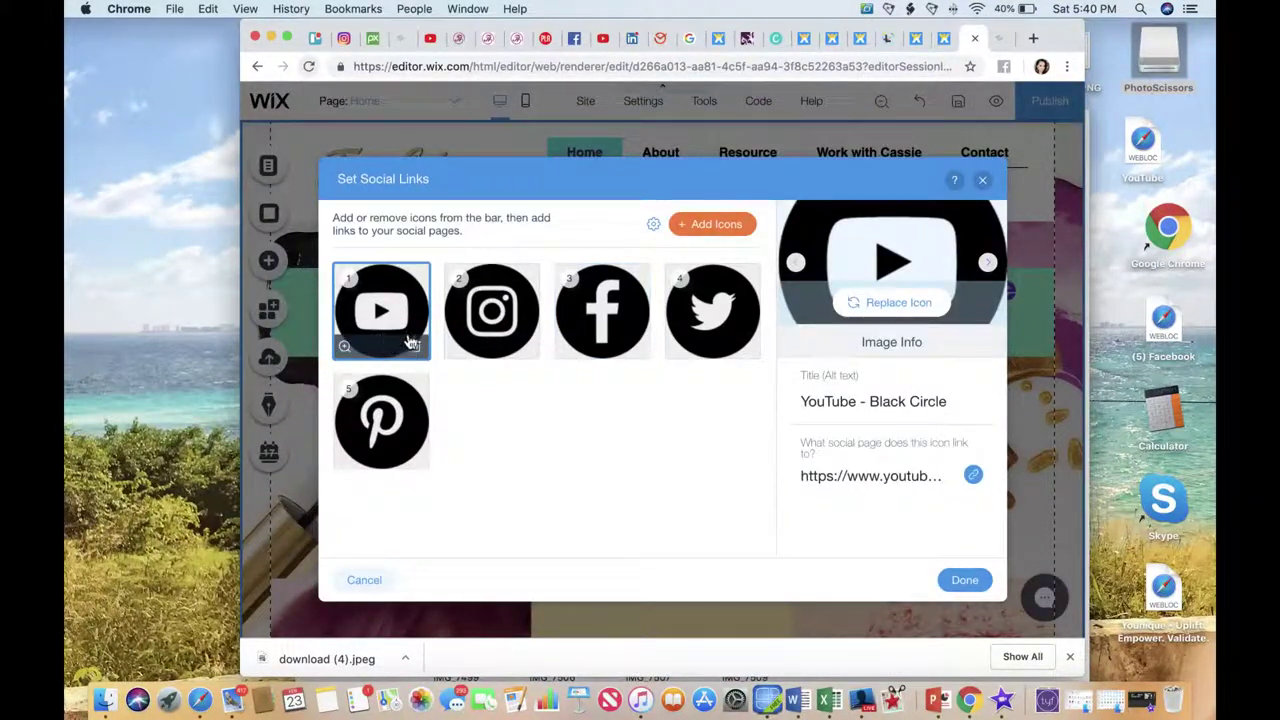
pyautogui.click(866, 303)
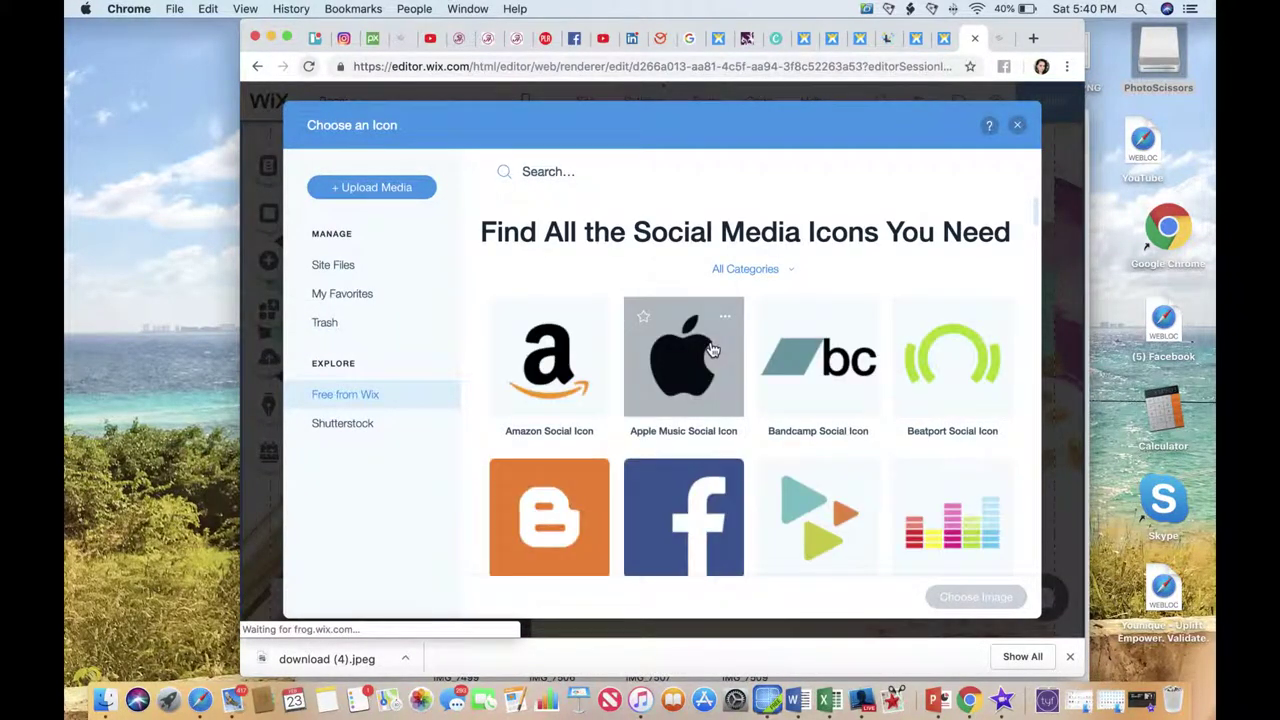
pyautogui.scroll(-5, 712, 349)
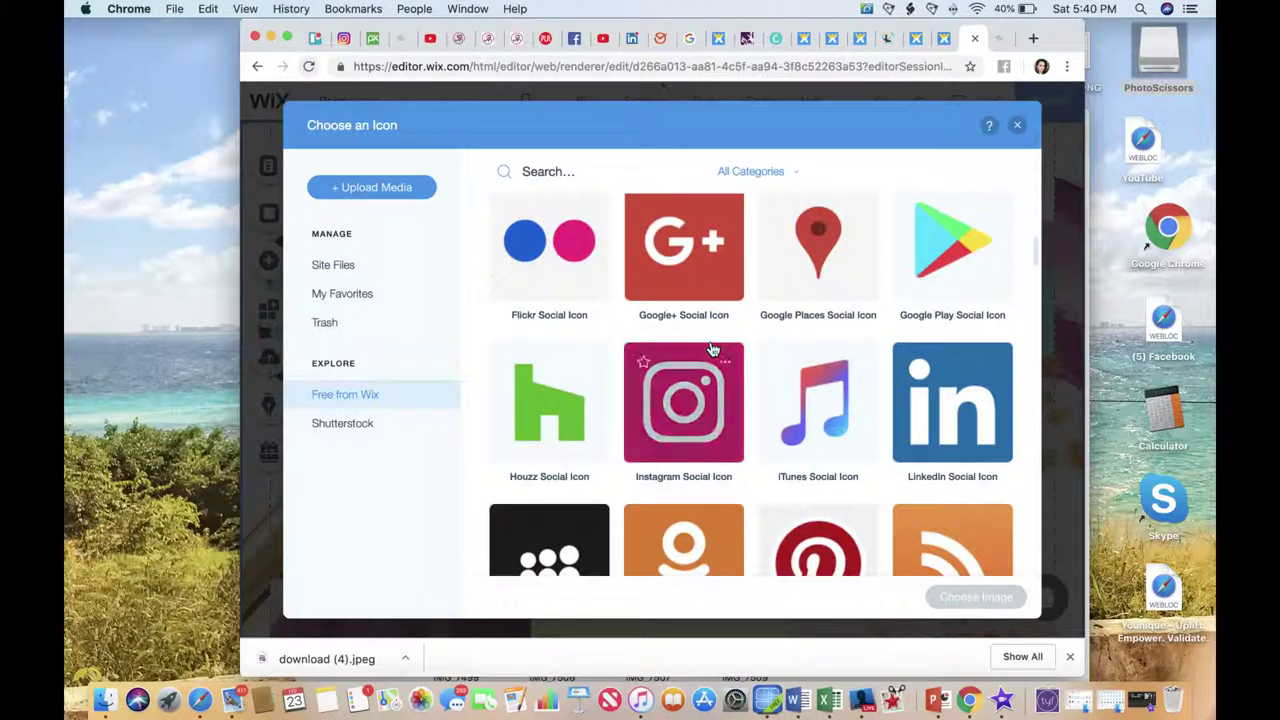
pyautogui.scroll(-3, 712, 349)
pyautogui.click(706, 320)
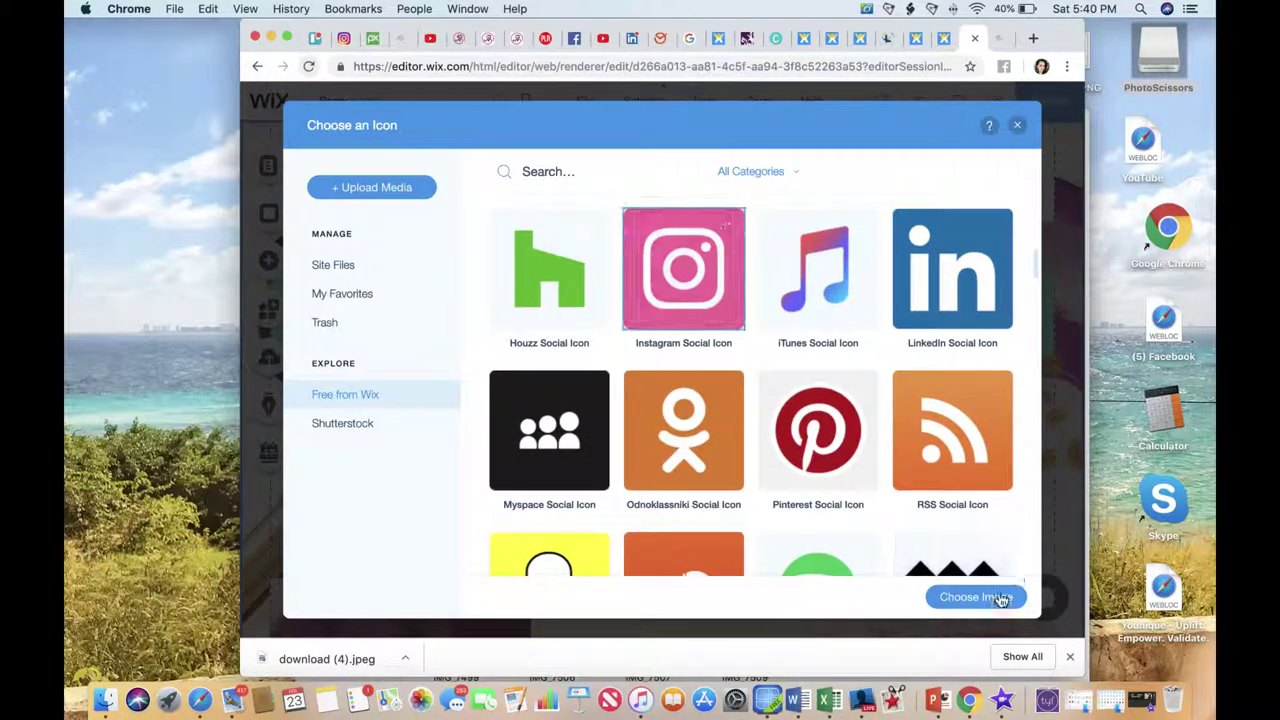
pyautogui.click(1001, 598)
# Replace the second social icon with the colourful Facebook Social Icon.
pyautogui.click(525, 345)
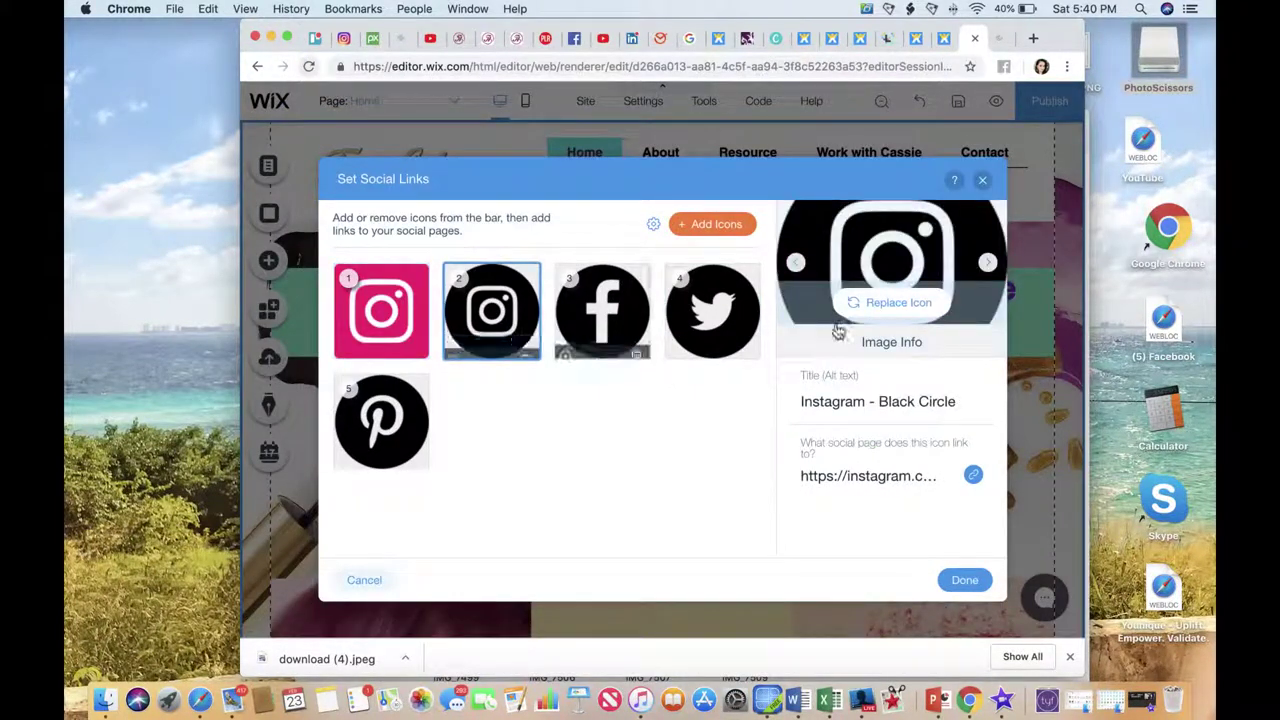
pyautogui.click(885, 303)
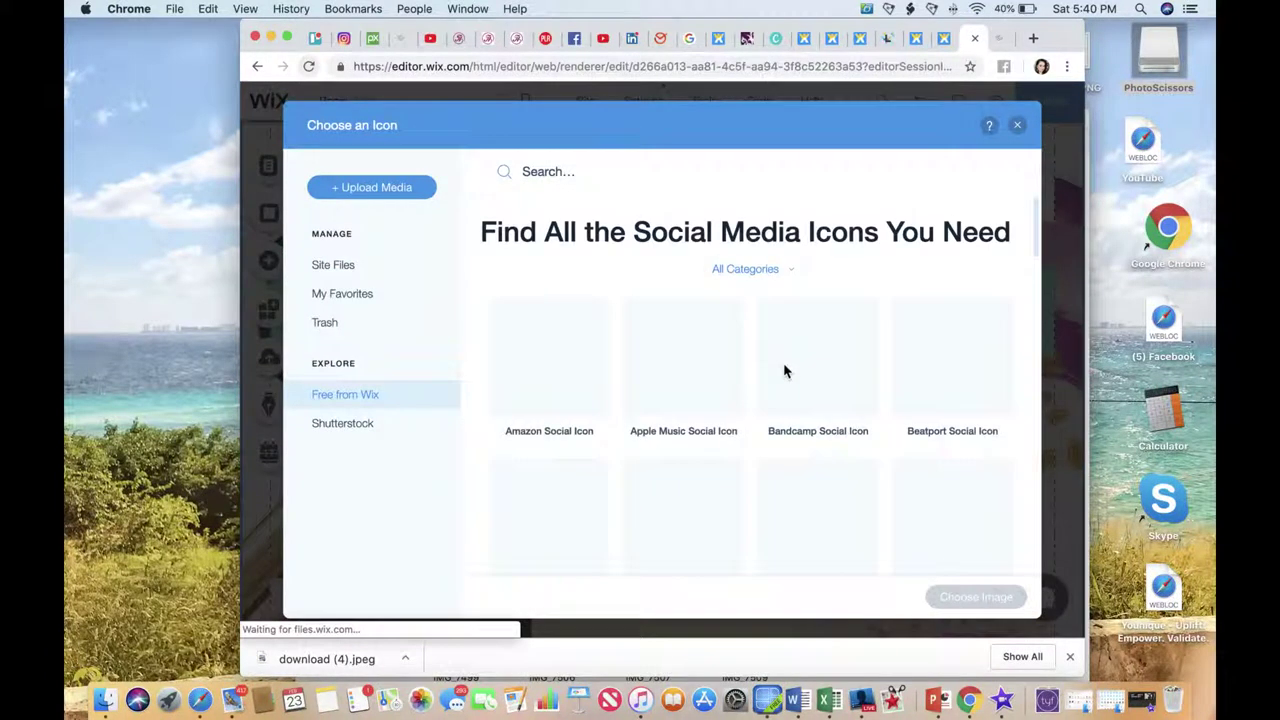
pyautogui.scroll(-2, 778, 369)
pyautogui.click(720, 266)
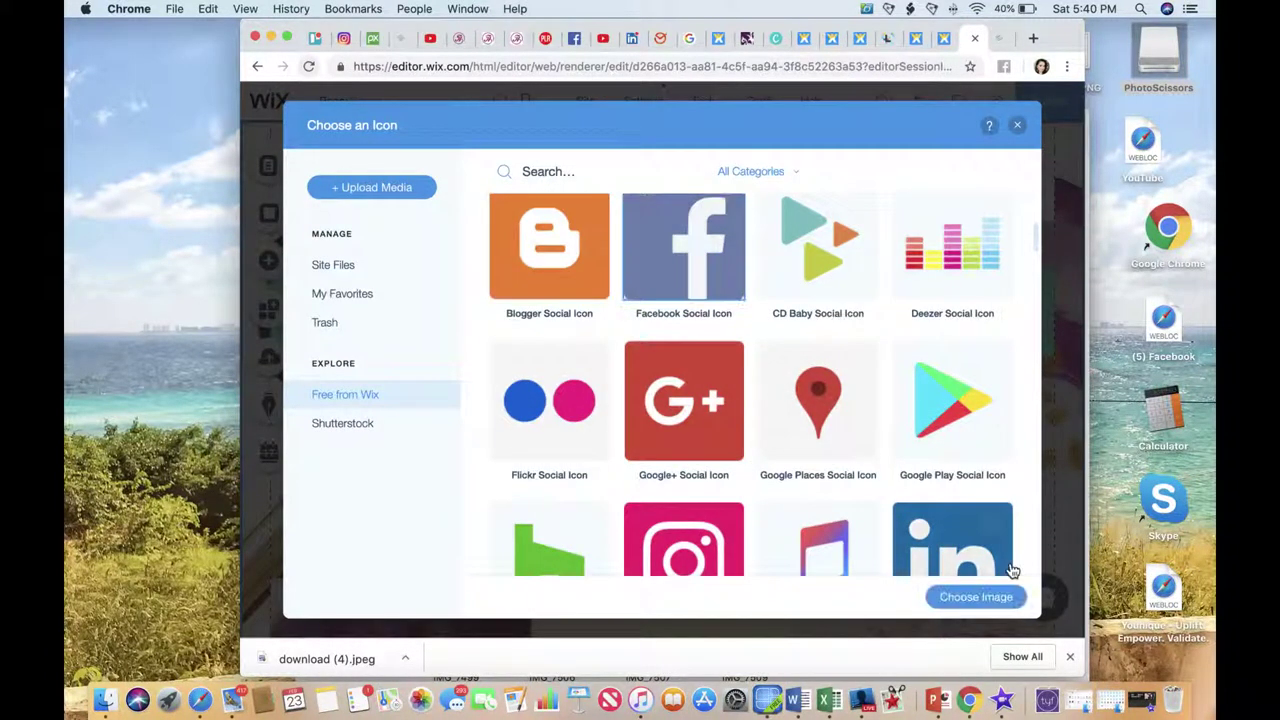
pyautogui.click(975, 597)
# Replace the third social icon with the colourful Twitter Social Icon.
pyautogui.click(603, 310)
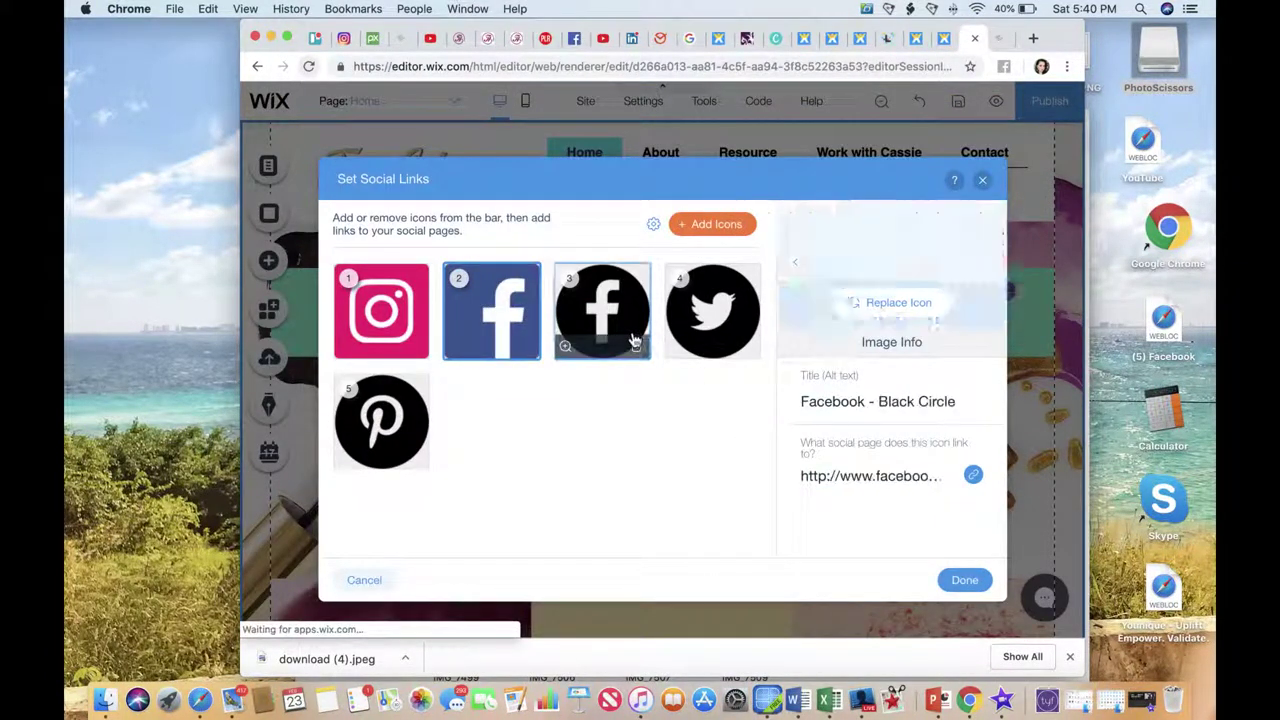
pyautogui.click(858, 301)
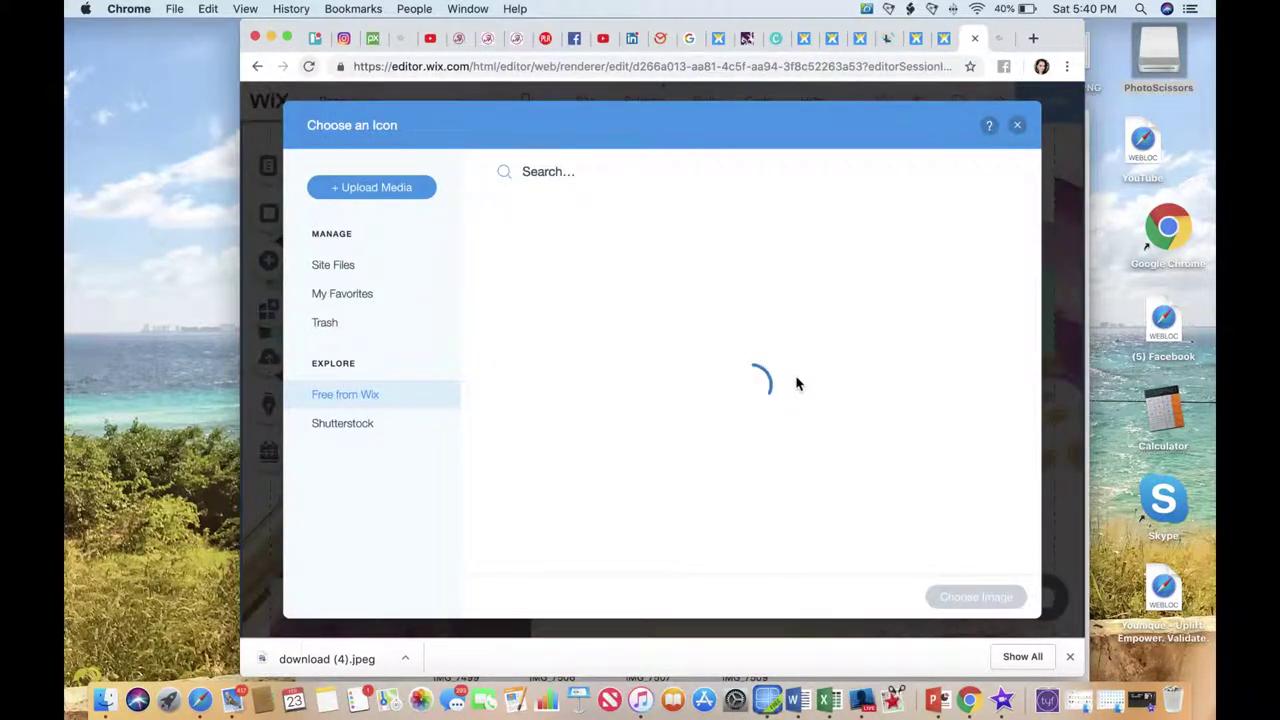
pyautogui.scroll(-2, 795, 387)
pyautogui.scroll(-3, 795, 387)
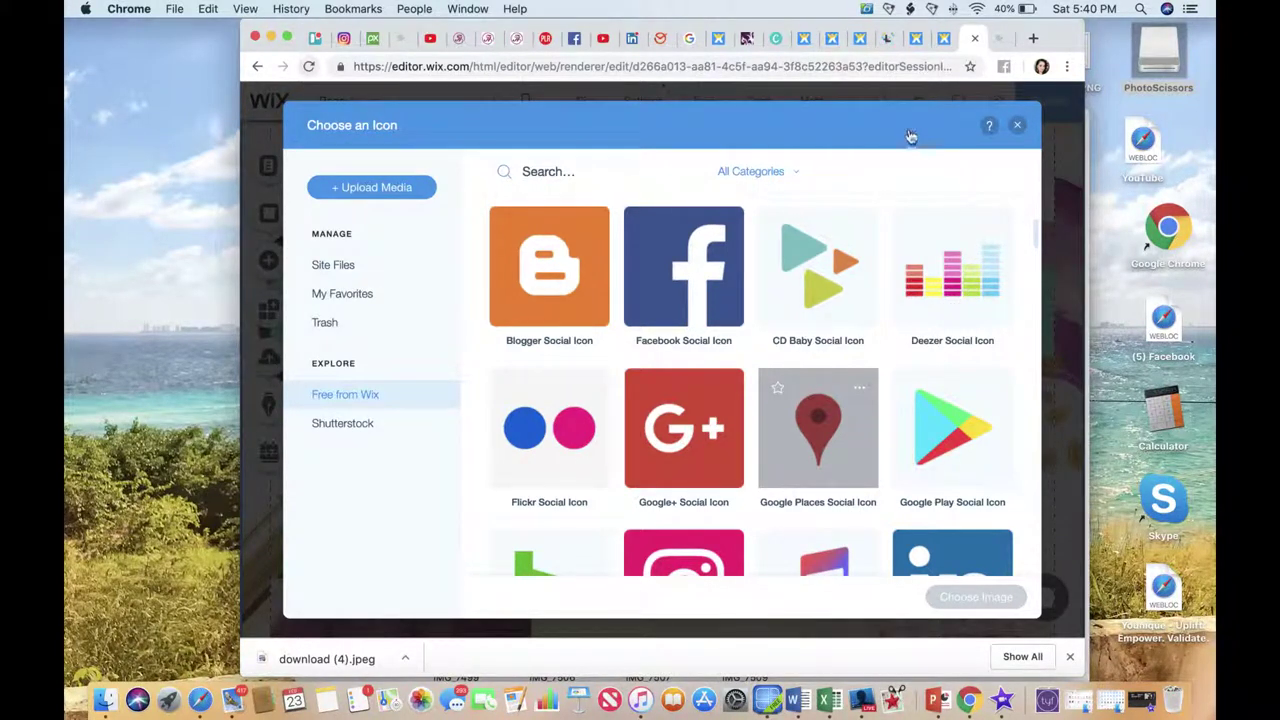
pyautogui.scroll(-2, 898, 110)
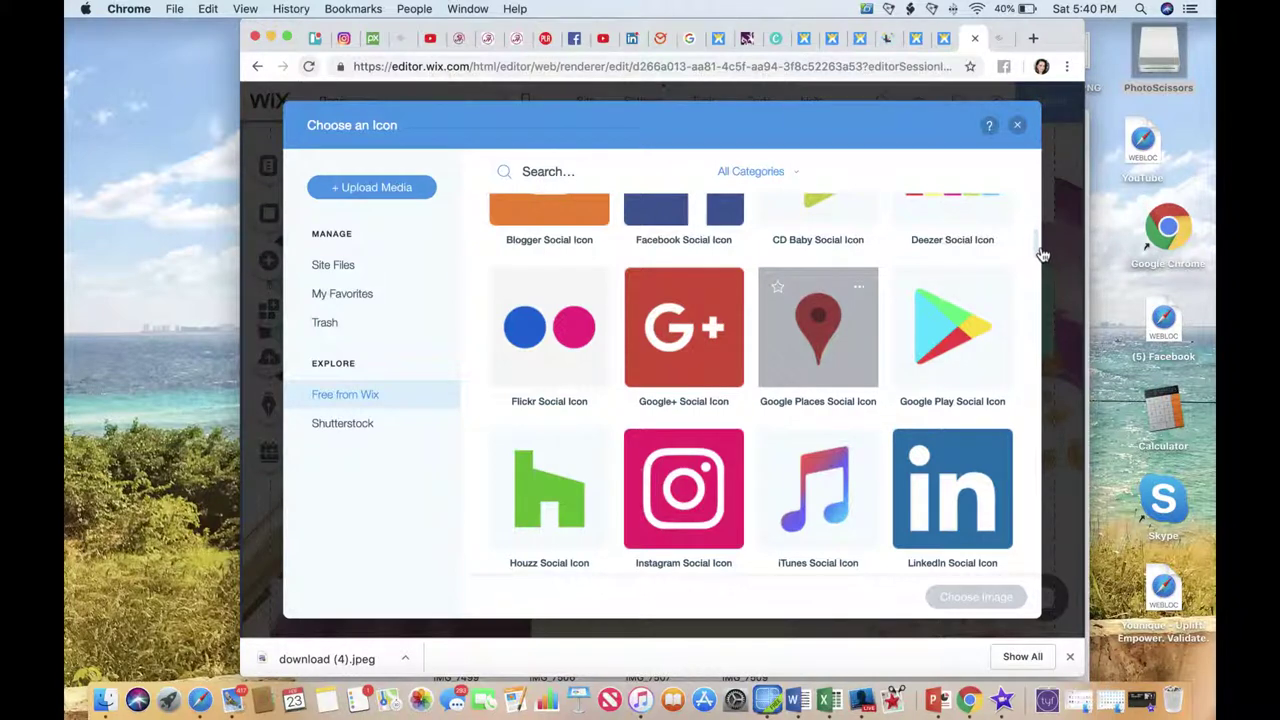
pyautogui.scroll(-10, 822, 378)
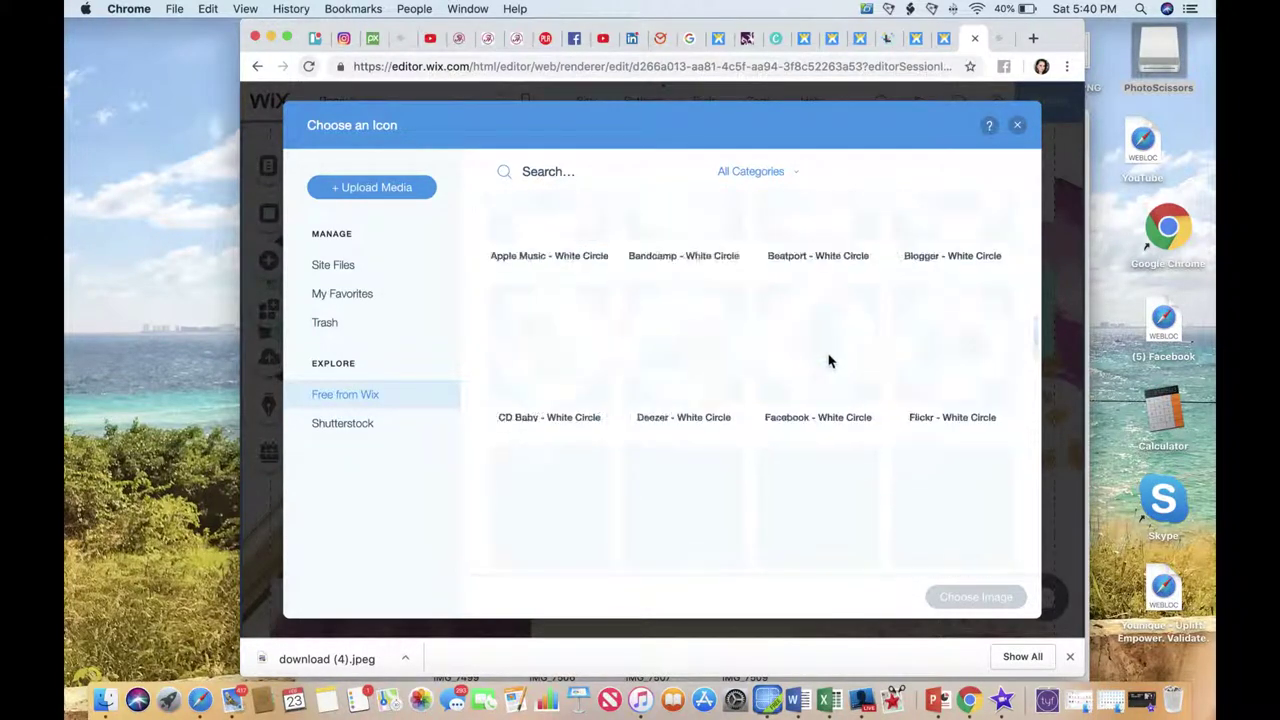
pyautogui.scroll(10, 830, 362)
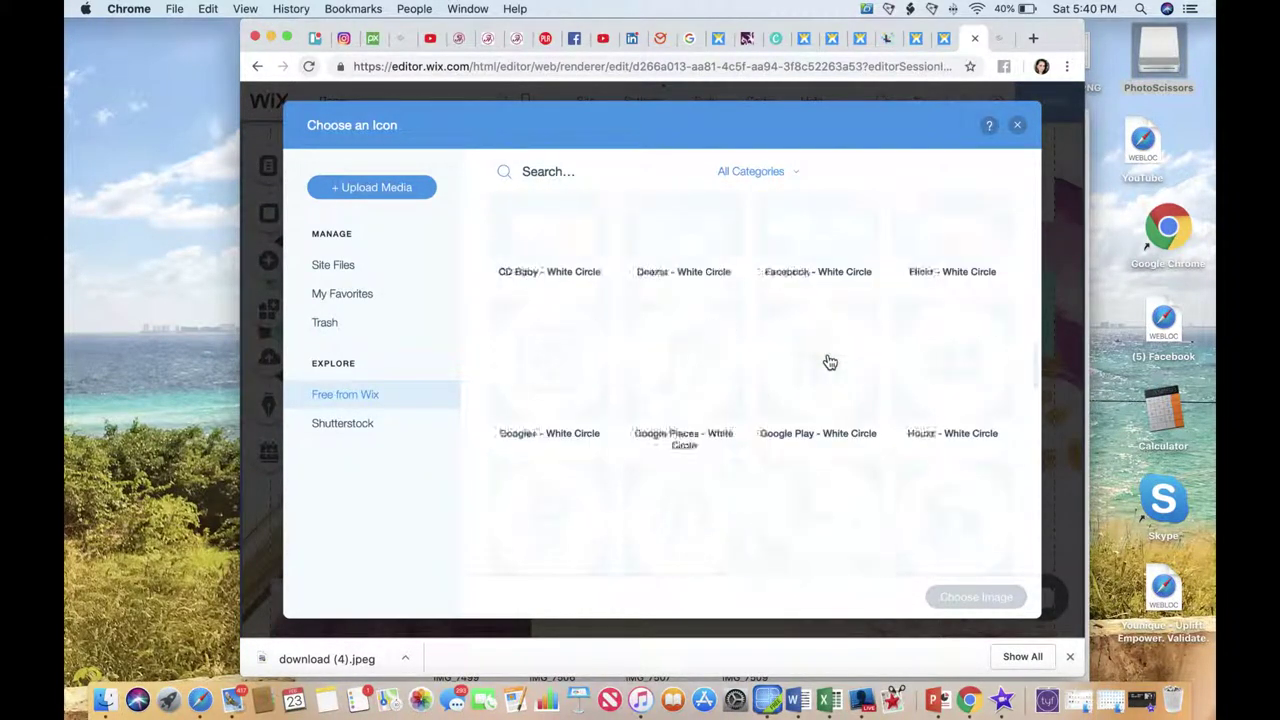
pyautogui.scroll(-8, 835, 347)
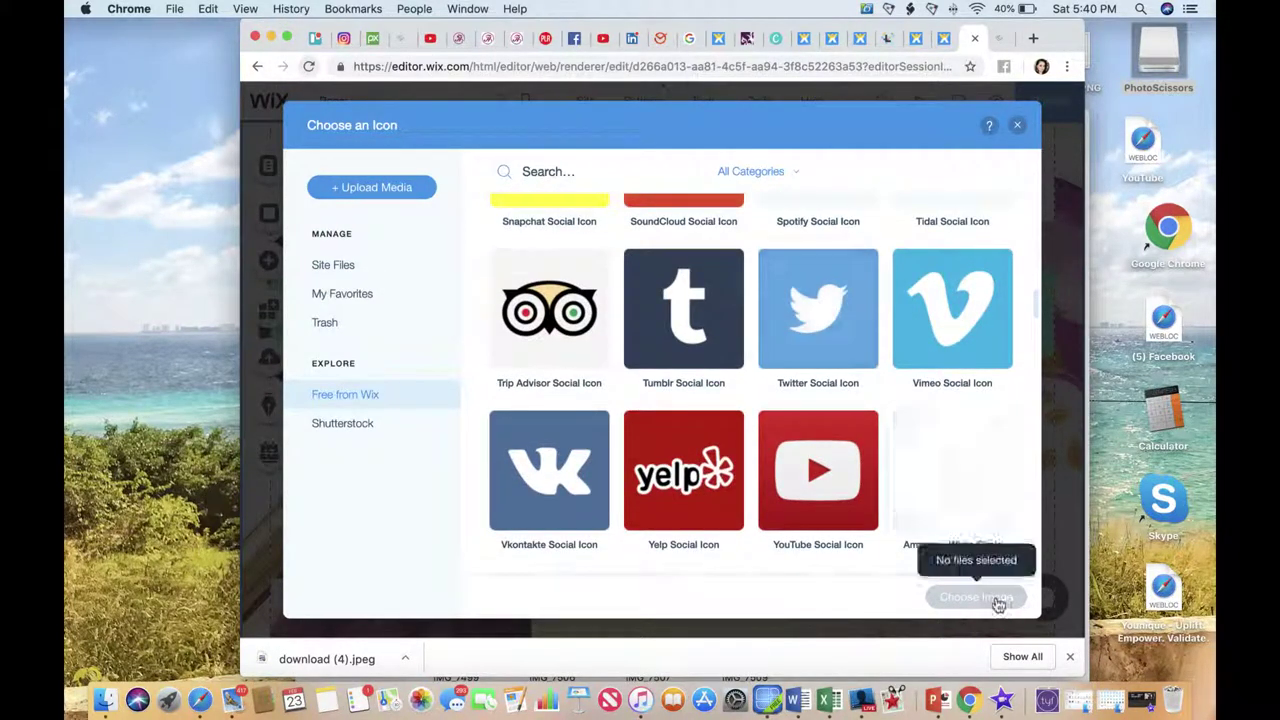
pyautogui.click(830, 326)
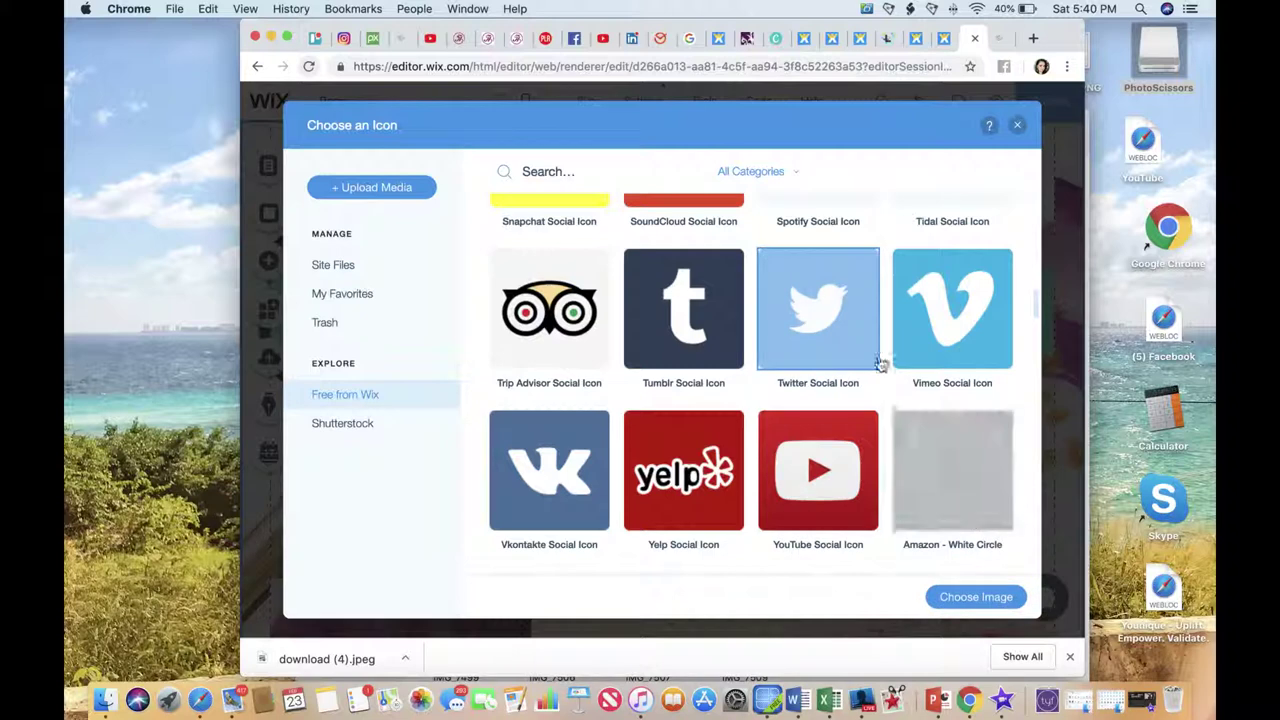
pyautogui.click(962, 596)
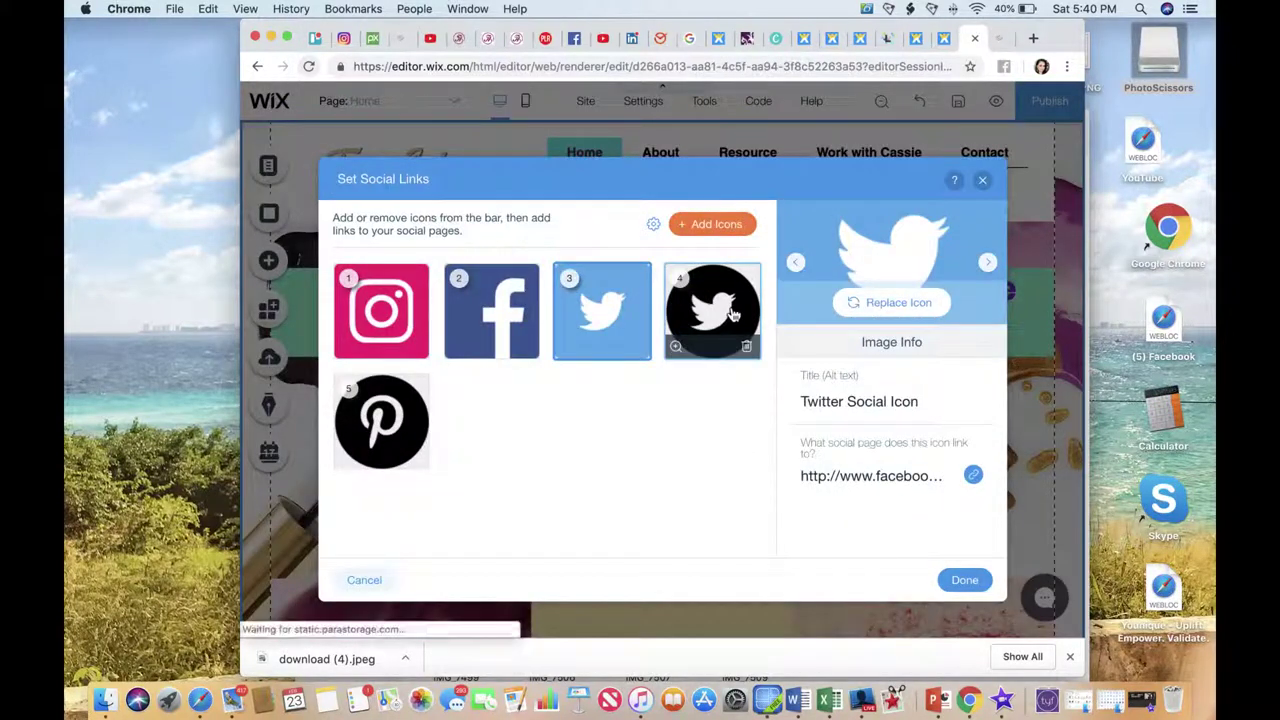
# Replace the fourth social icon with the colourful YouTube Social Icon.
pyautogui.click(712, 310)
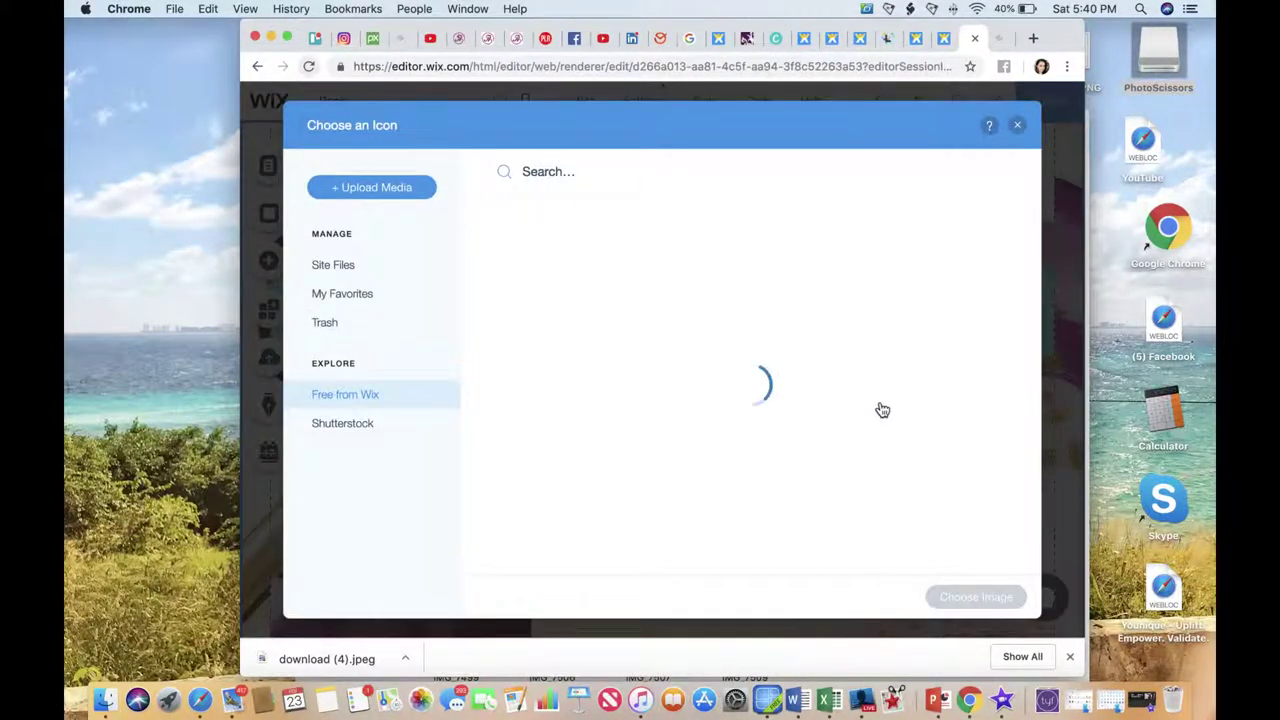
pyautogui.scroll(-1, 881, 408)
pyautogui.scroll(-10, 881, 408)
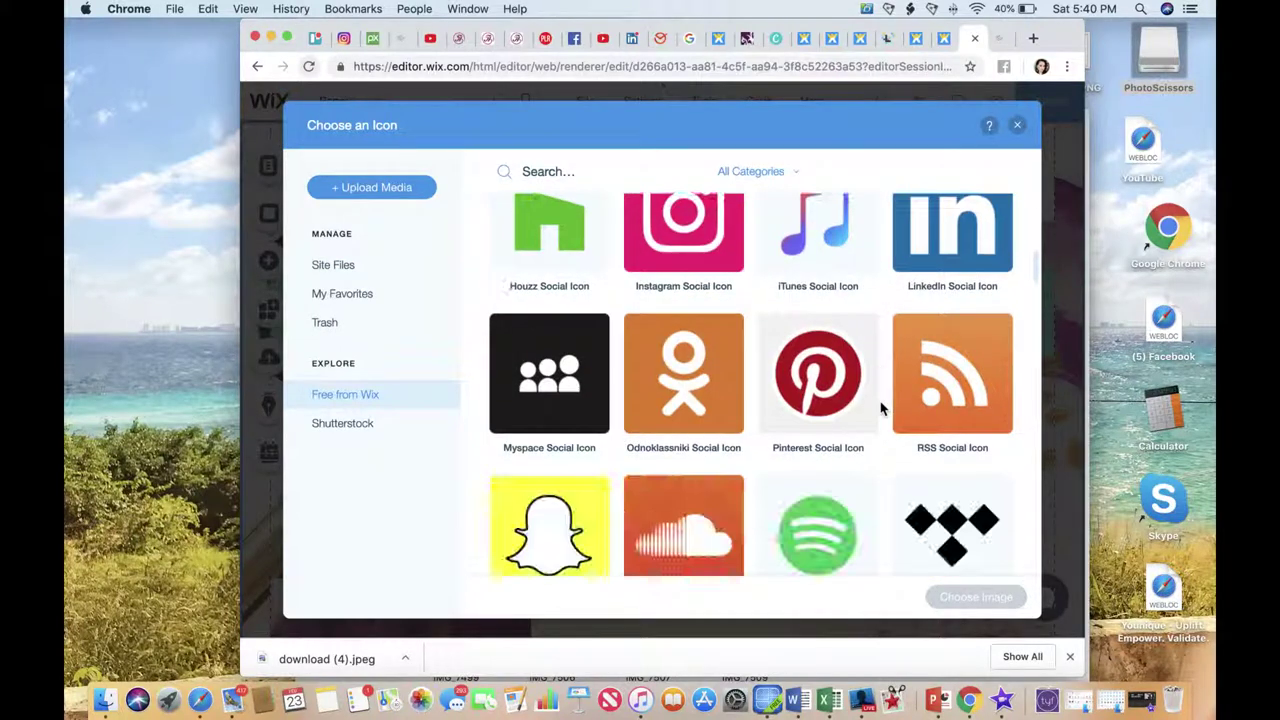
pyautogui.scroll(-1, 881, 408)
pyautogui.click(857, 414)
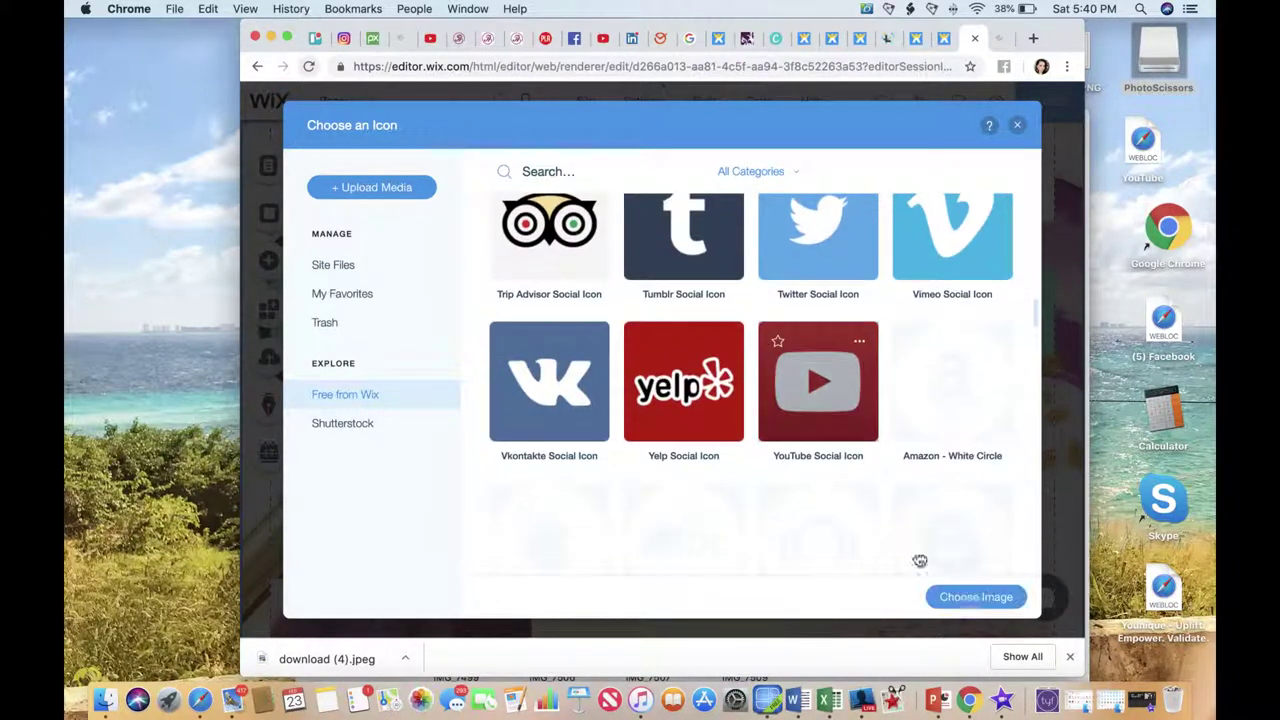
pyautogui.click(960, 597)
# Browse Free from Wix icons for the Pinterest slot, then close the library without replacing it.
pyautogui.click(381, 420)
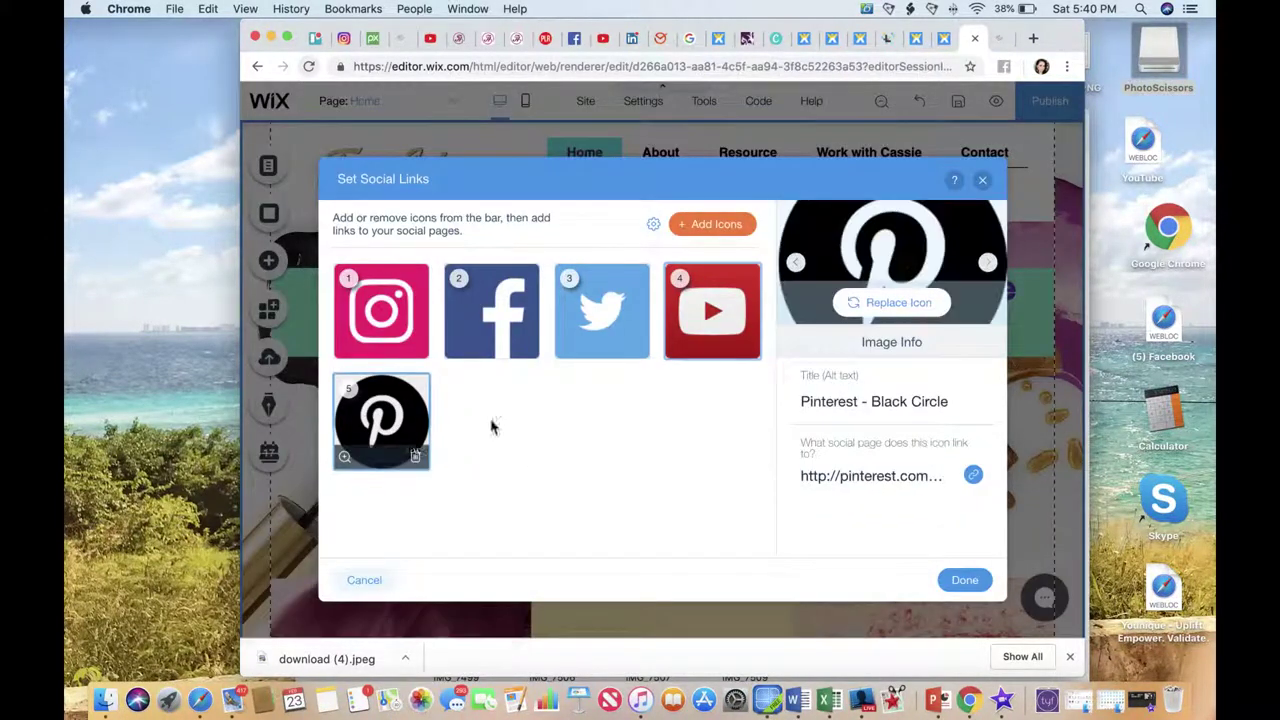
pyautogui.click(893, 303)
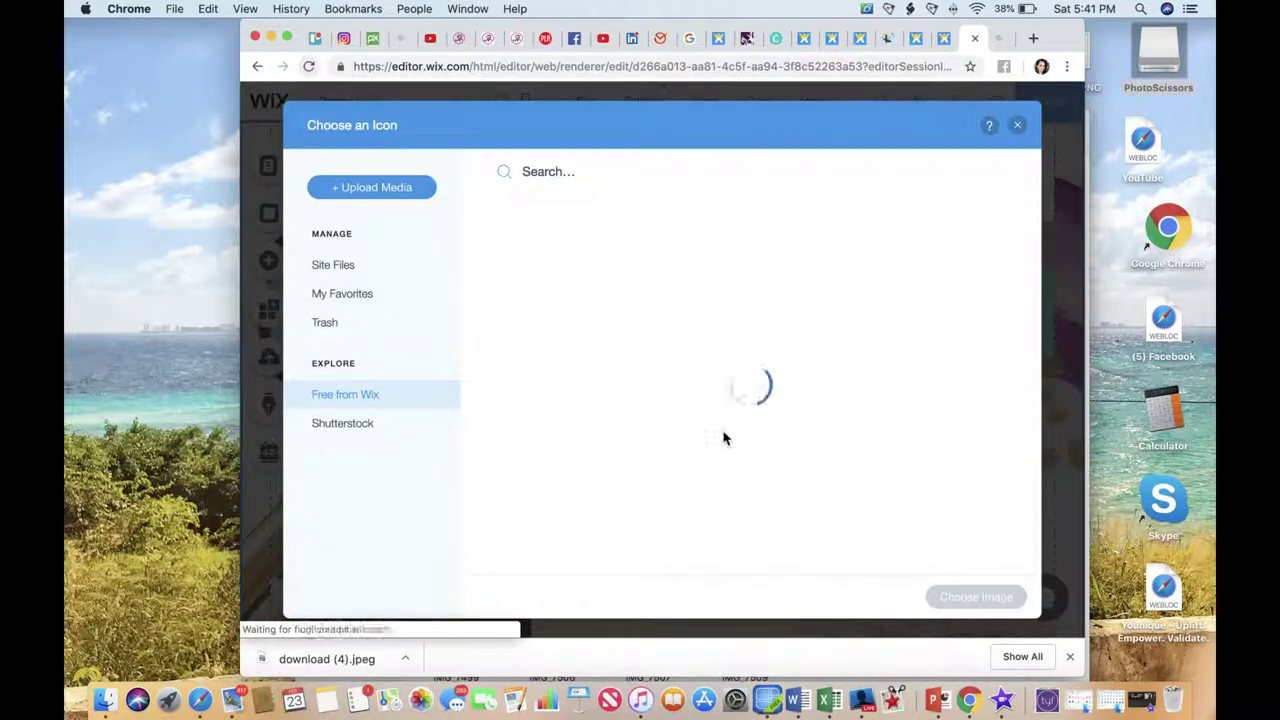
pyautogui.scroll(-1, 727, 442)
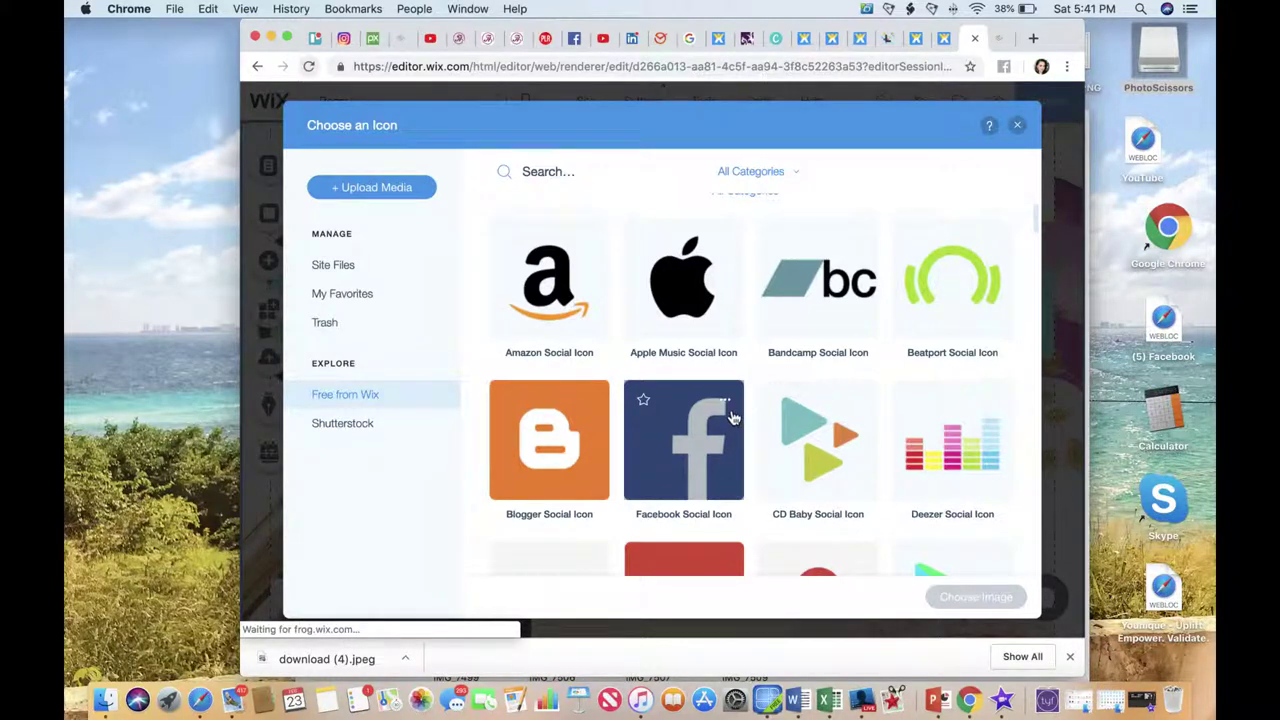
pyautogui.scroll(-1, 731, 417)
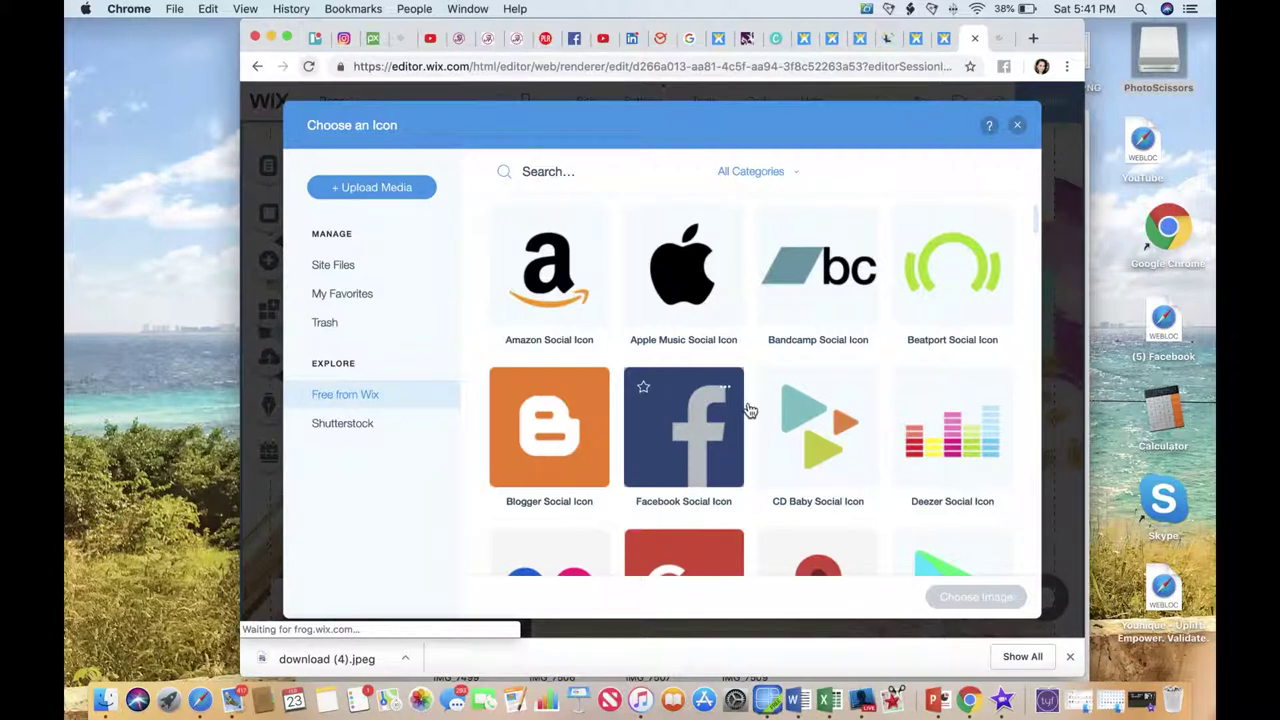
pyautogui.scroll(-2, 752, 420)
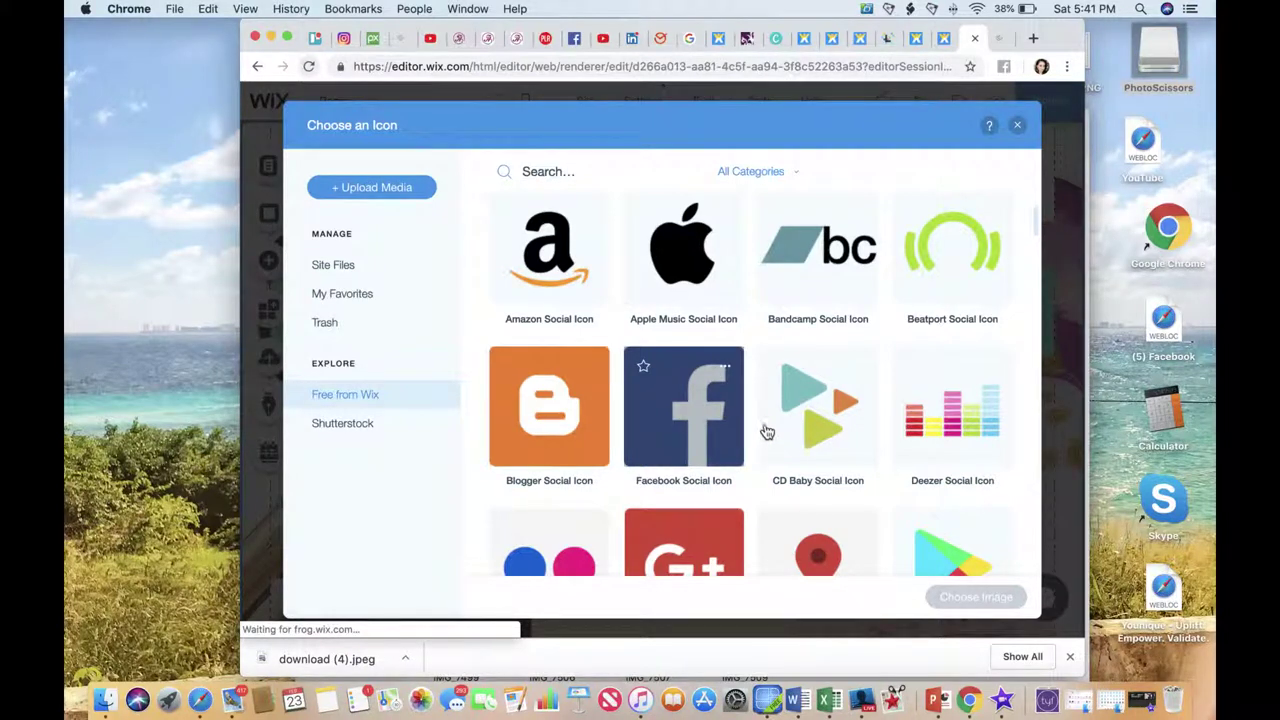
pyautogui.scroll(-3, 767, 432)
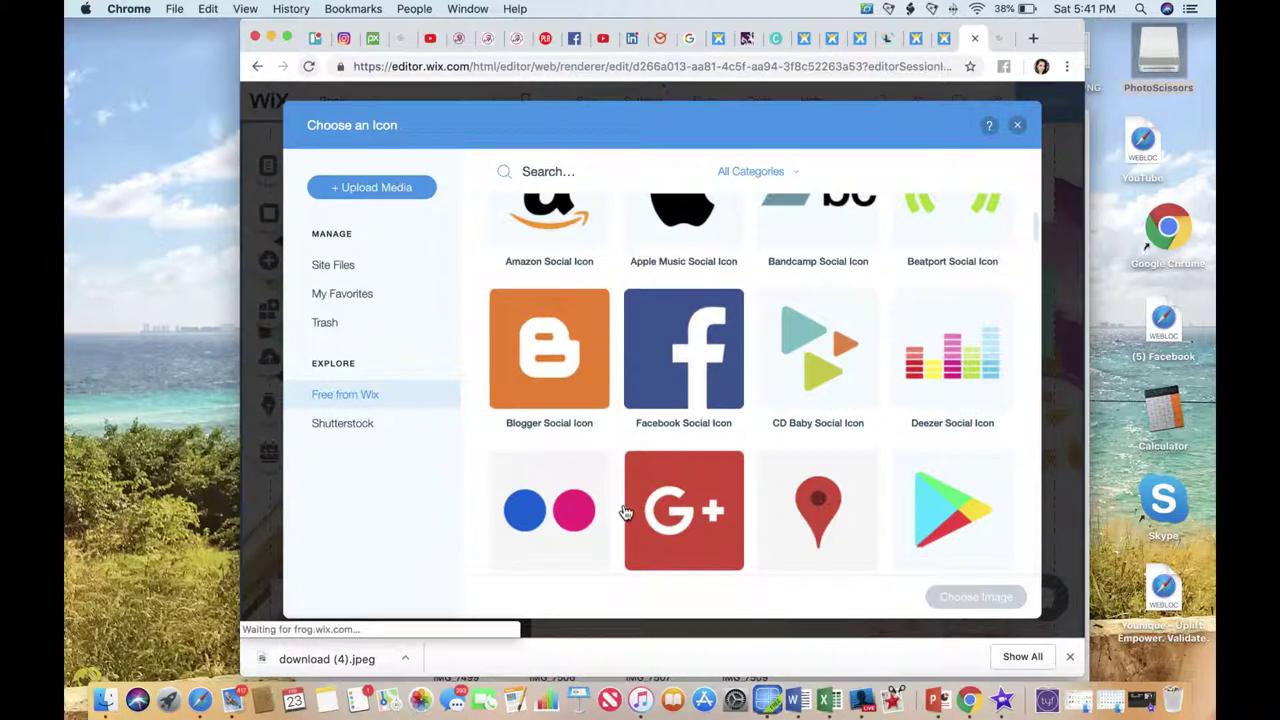
pyautogui.scroll(-1, 699, 508)
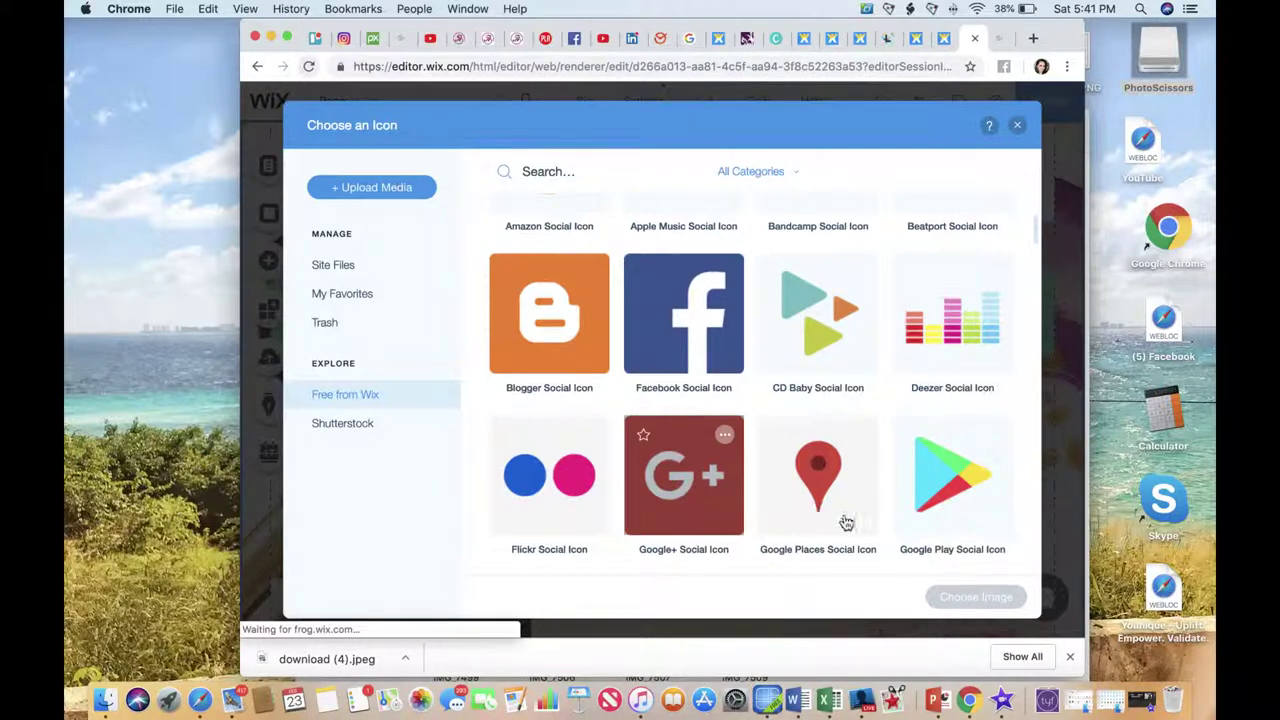
pyautogui.scroll(-20, 846, 522)
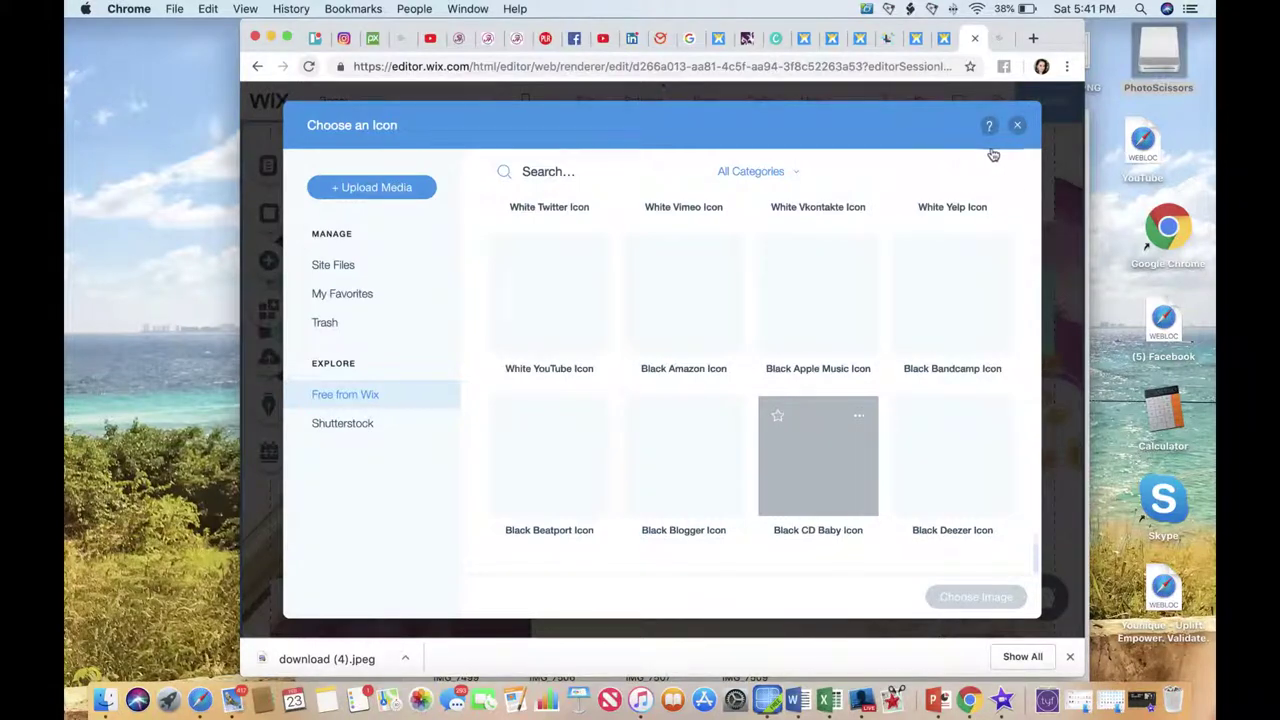
pyautogui.scroll(-10, 894, 331)
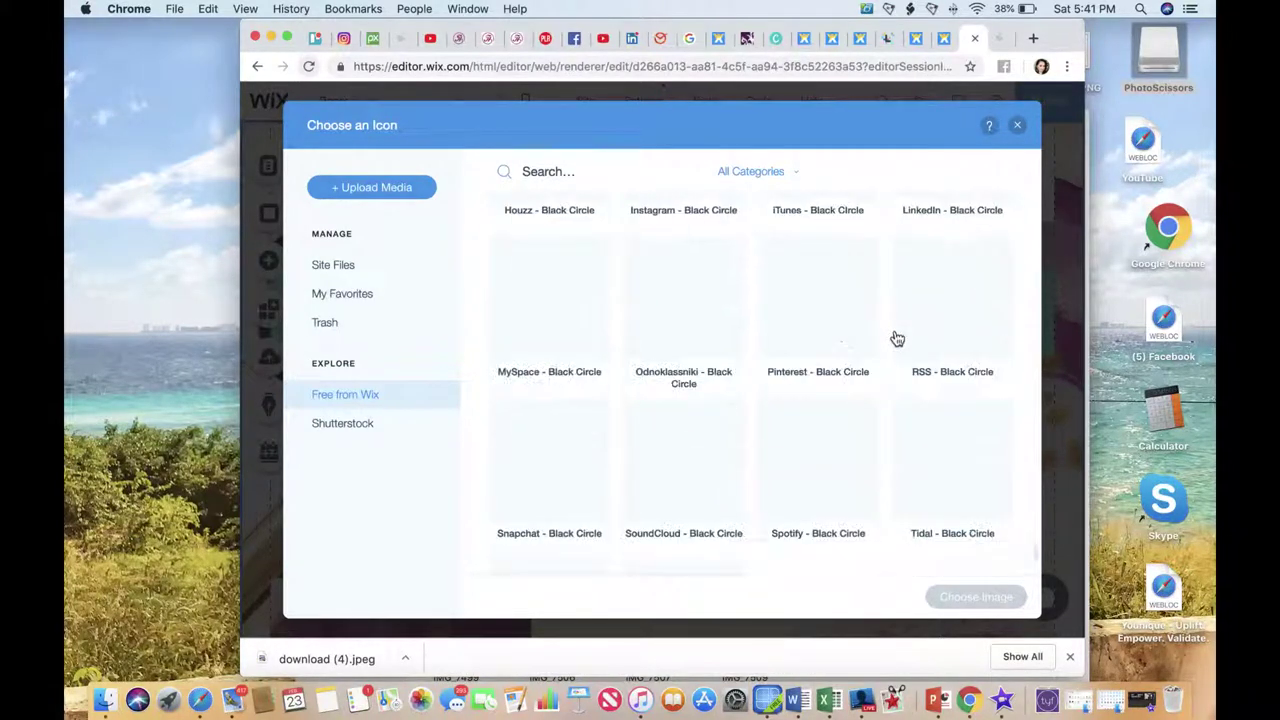
pyautogui.scroll(-1, 897, 339)
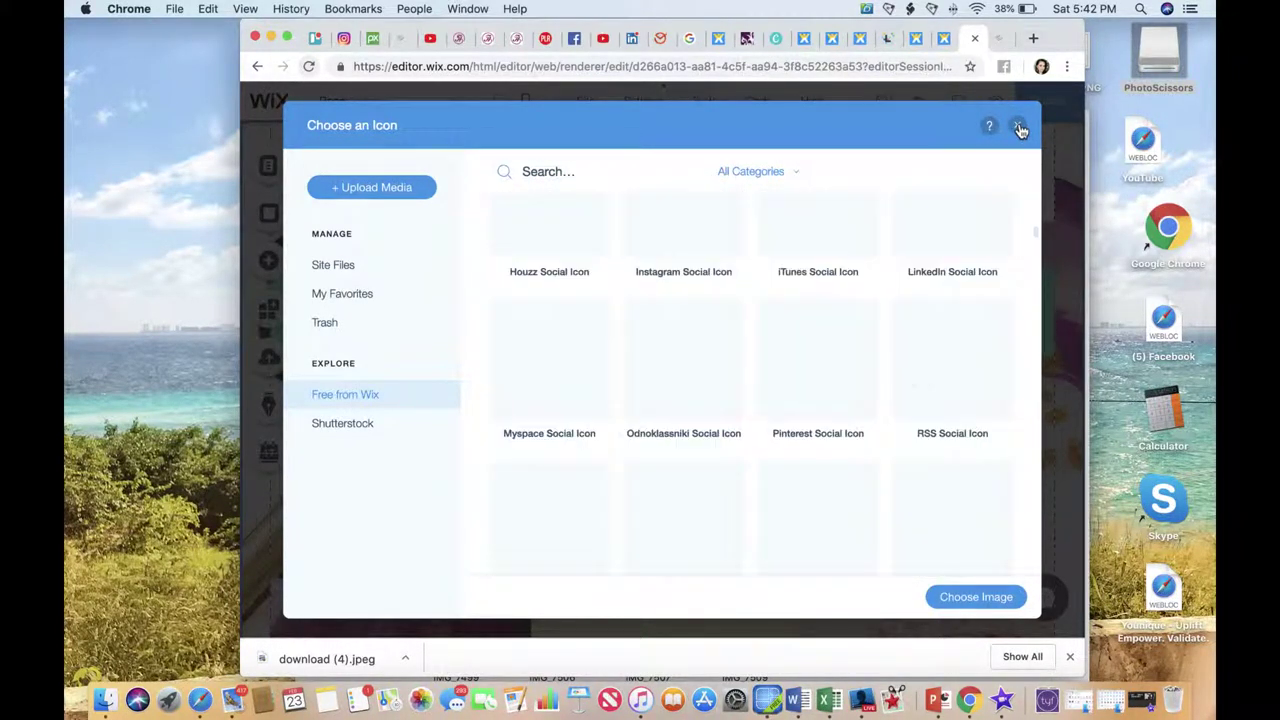
pyautogui.click(1019, 128)
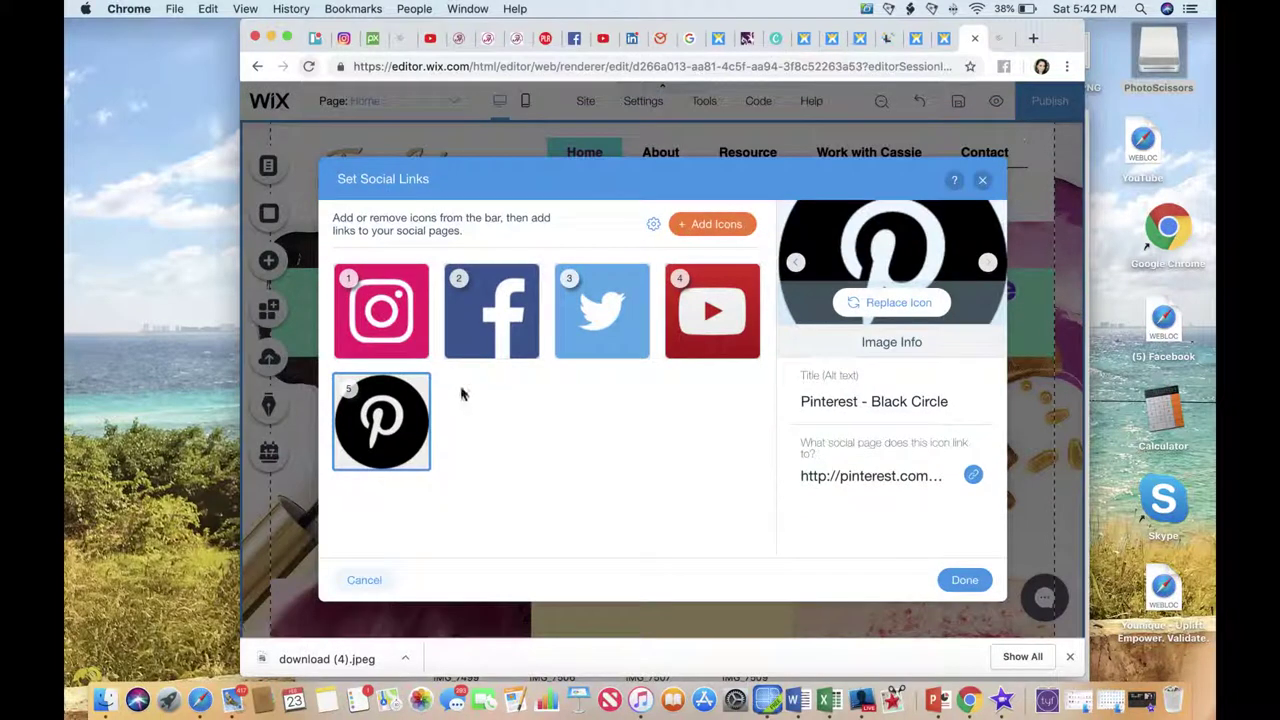
# Remove Pinterest from the social bar and move the four-icon bar to the headline's right end.
pyautogui.moveTo(400, 425)
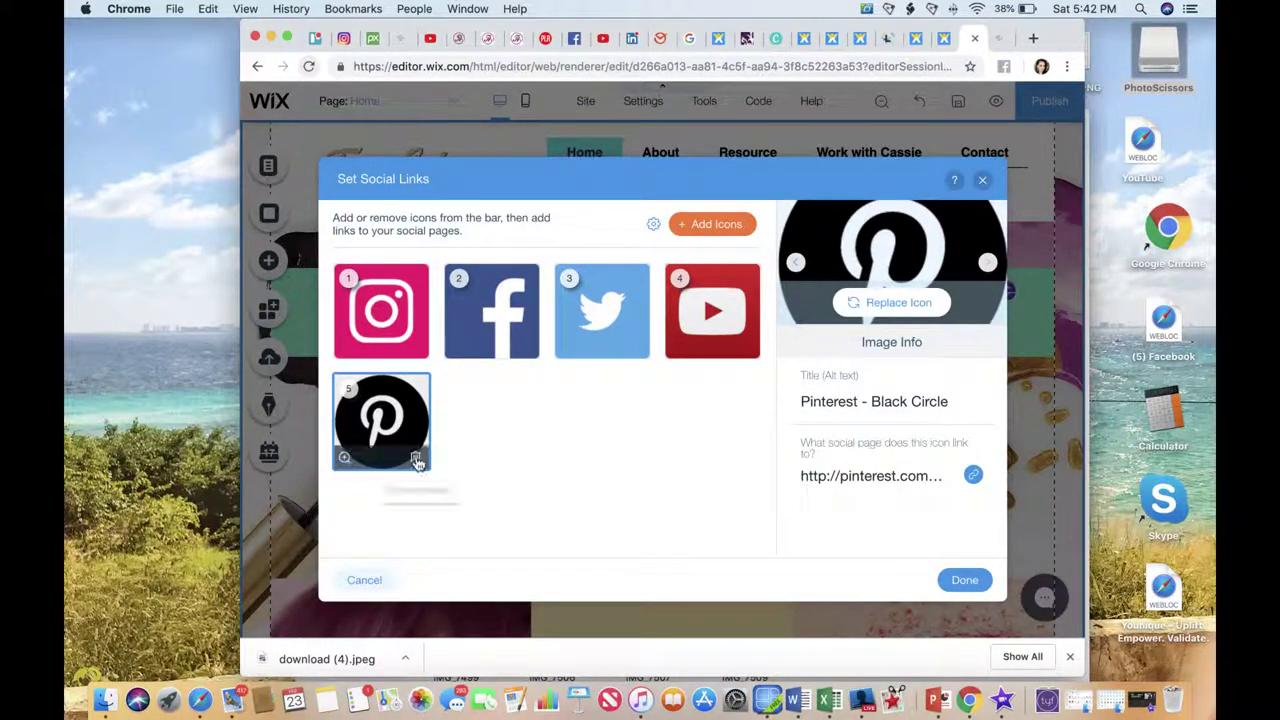
pyautogui.click(417, 460)
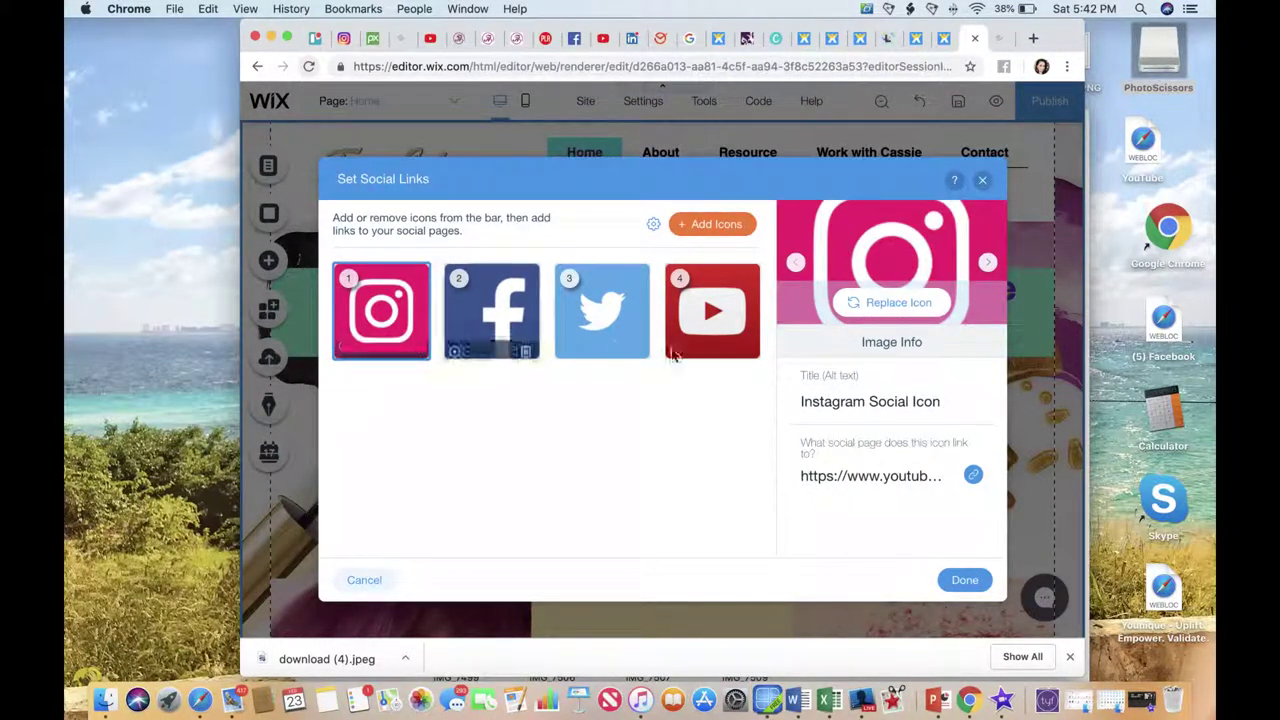
pyautogui.moveTo(380, 311)
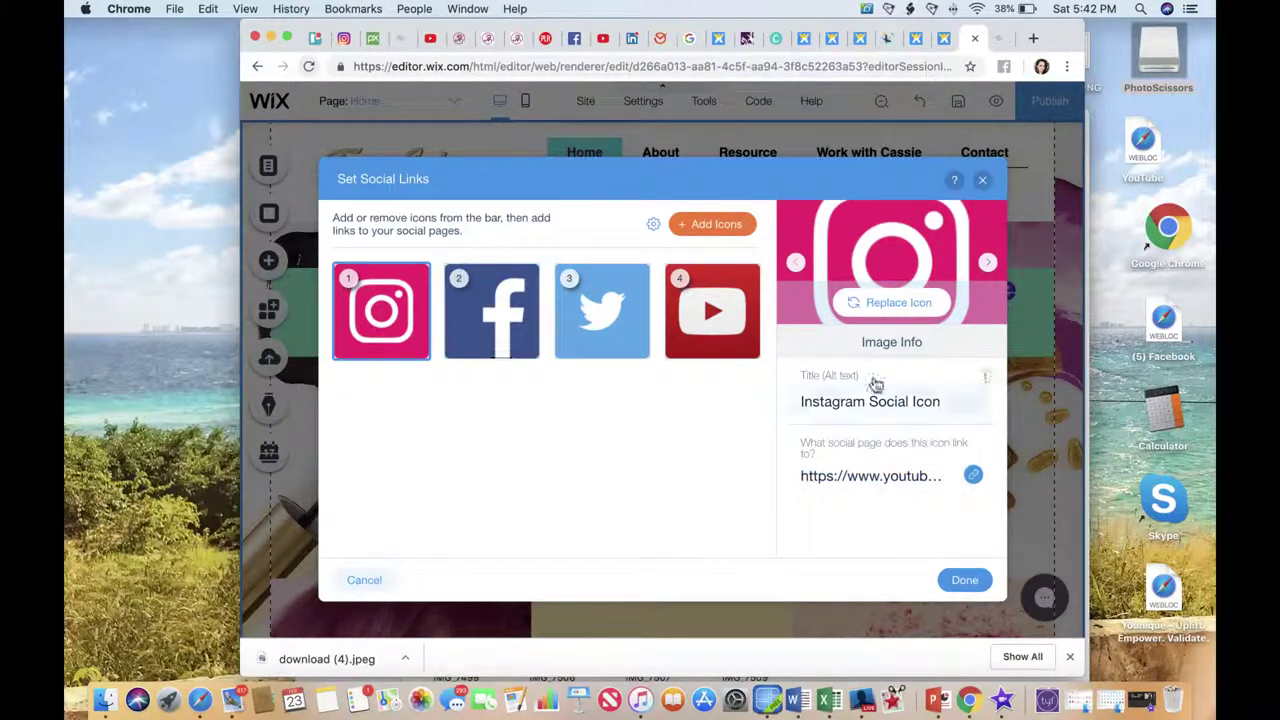
pyautogui.click(966, 583)
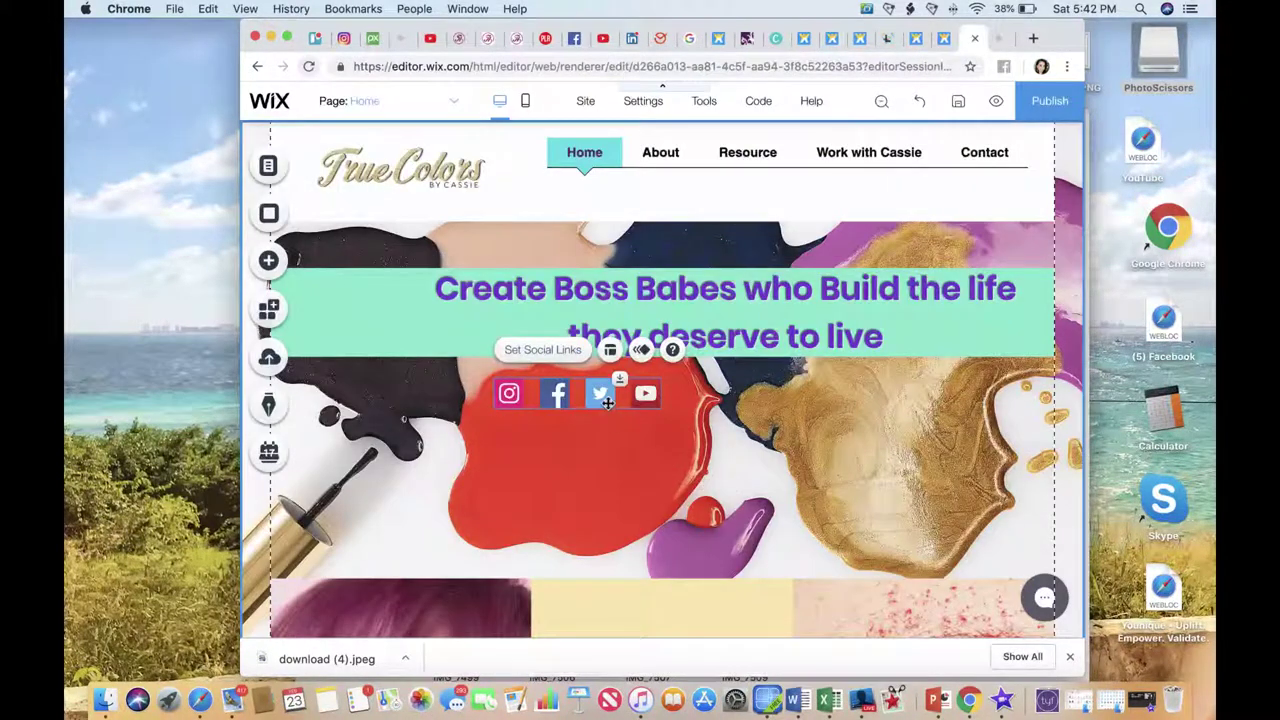
pyautogui.moveTo(607, 402); pyautogui.dragTo(997, 342)
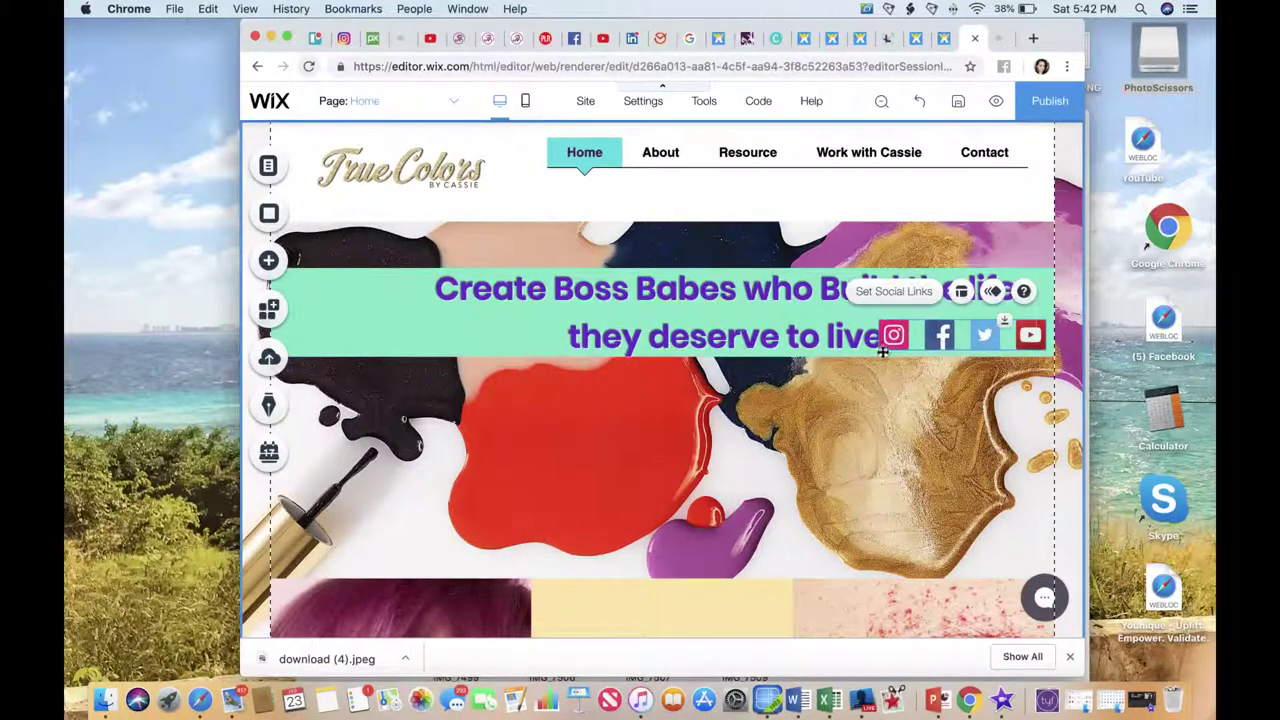
# Shift the headline slightly left so its second line ends before the social icons.
pyautogui.moveTo(847, 341)
pyautogui.mouseDown()
pyautogui.moveTo(810, 337)
pyautogui.moveTo(828, 342)
pyautogui.mouseUp()
pyautogui.click(417, 364)
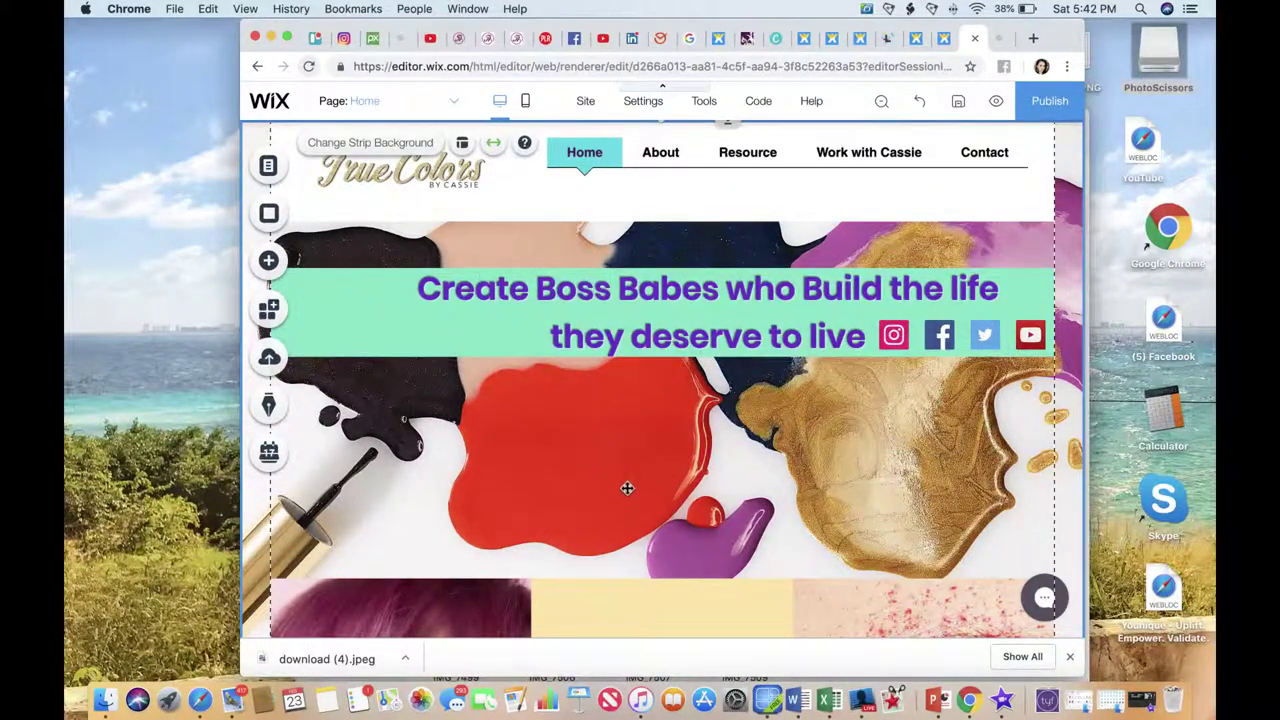
pyautogui.click(706, 547)
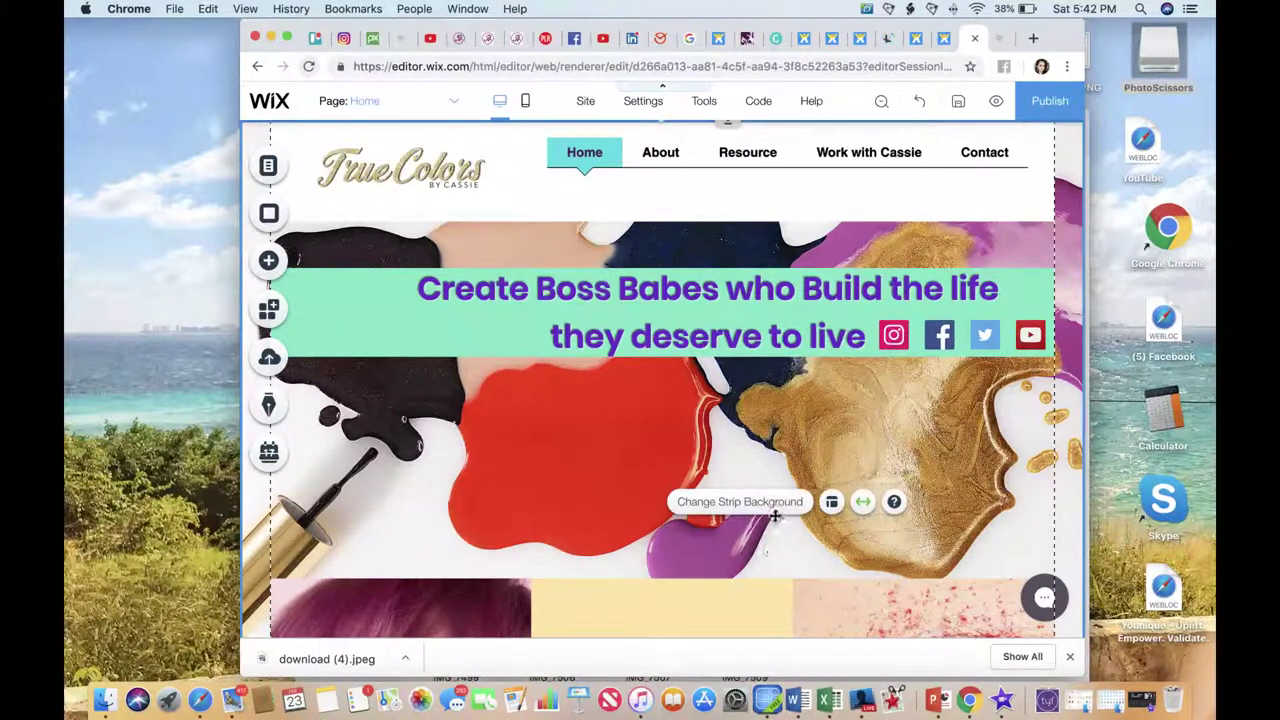
pyautogui.click(766, 579)
pyautogui.click(770, 574)
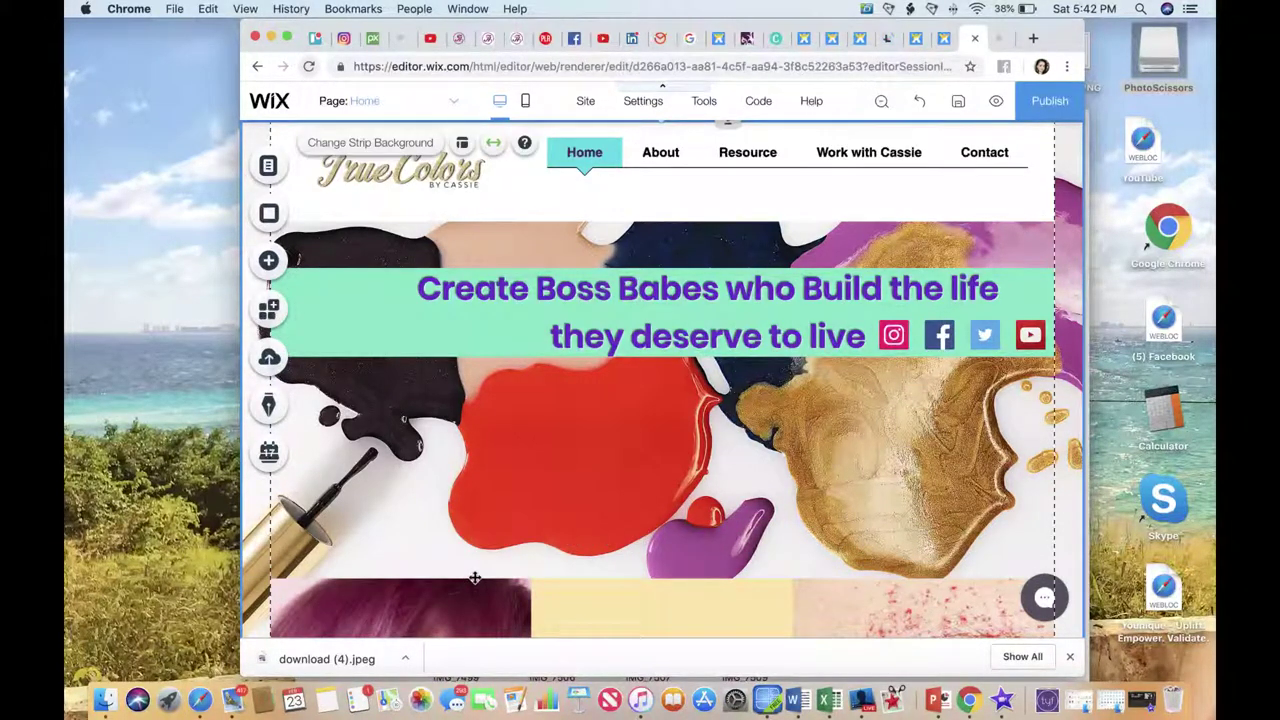
# Review the header strip's background settings, leaving the paint-splash background unchanged.
pyautogui.click(508, 533)
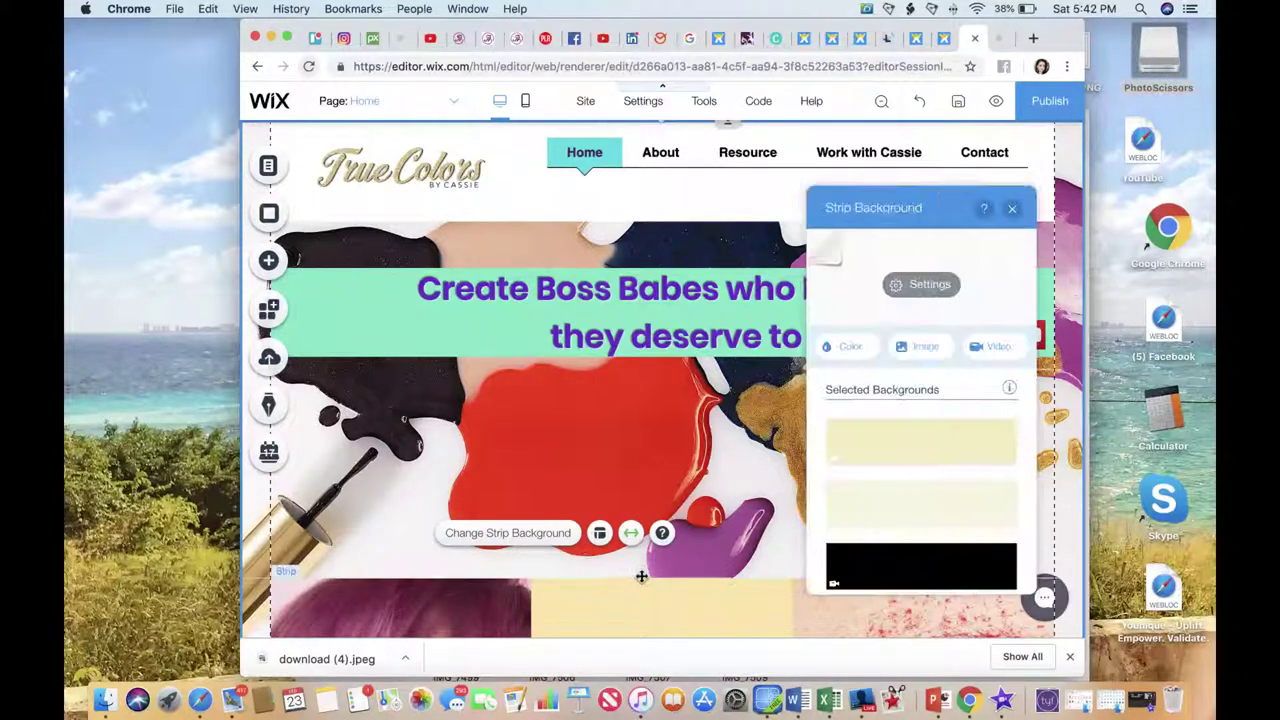
pyautogui.click(508, 533)
pyautogui.click(690, 532)
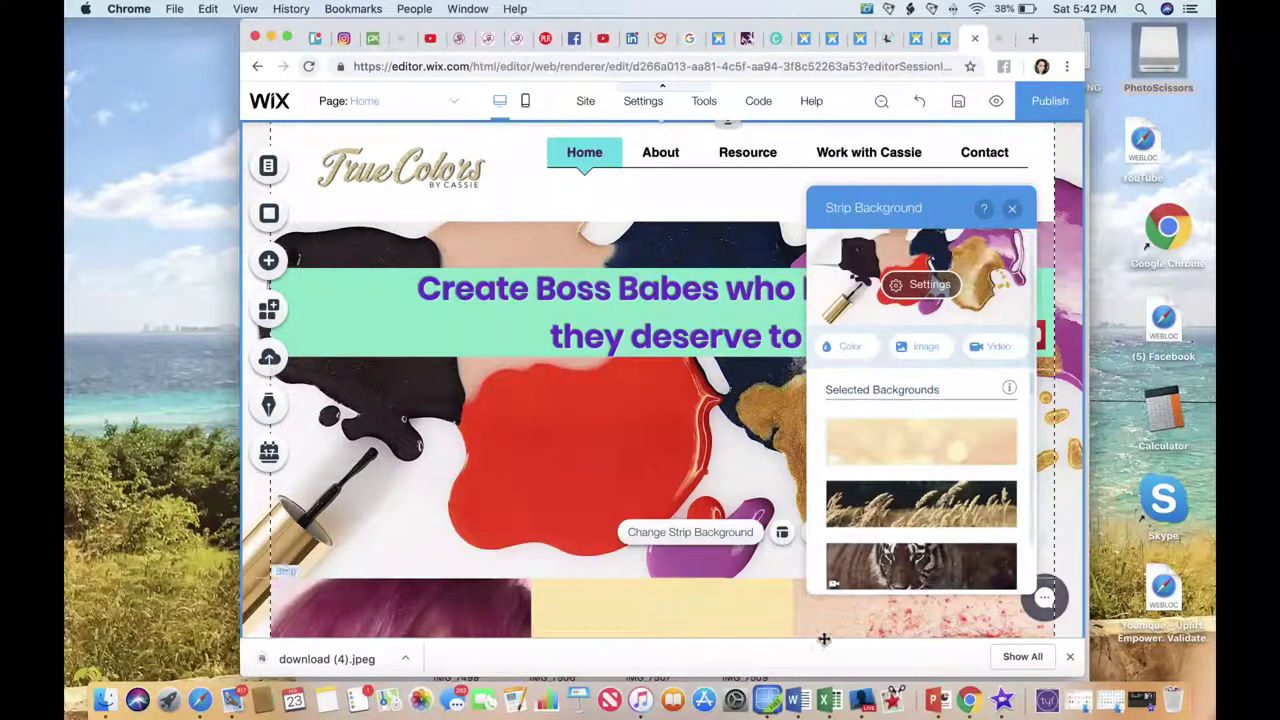
pyautogui.click(1012, 208)
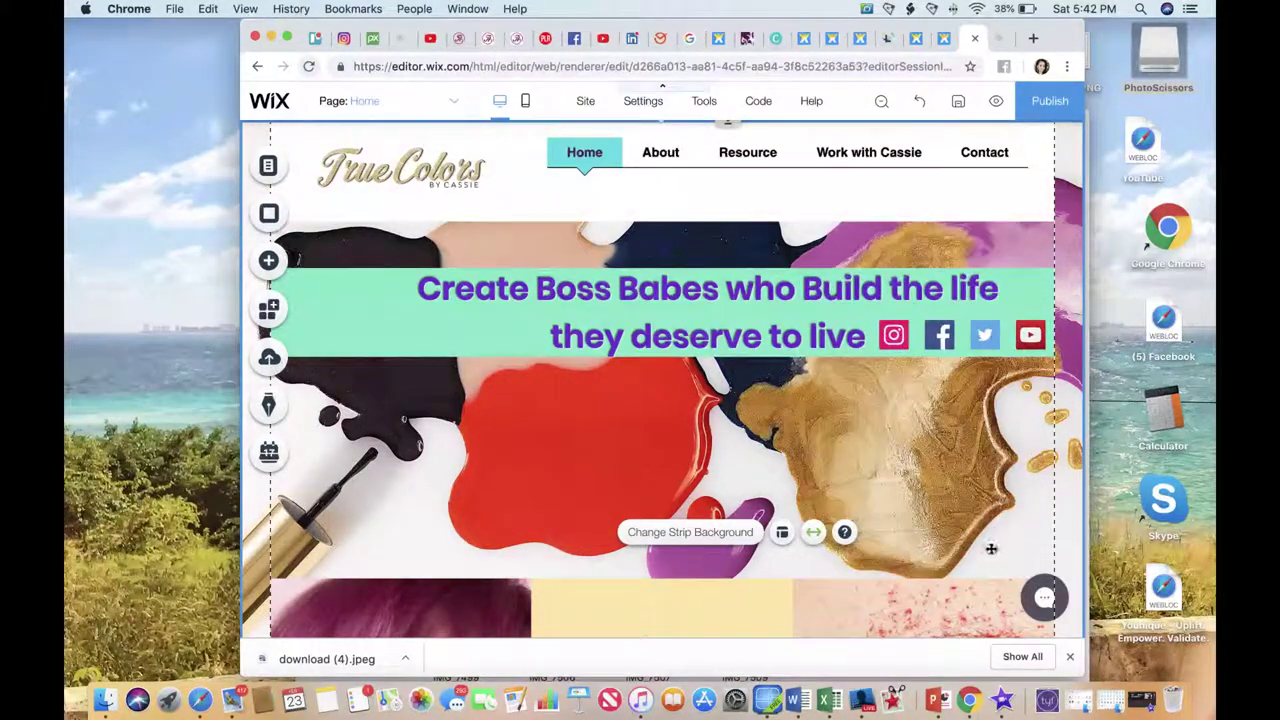
pyautogui.doubleClick(759, 578)
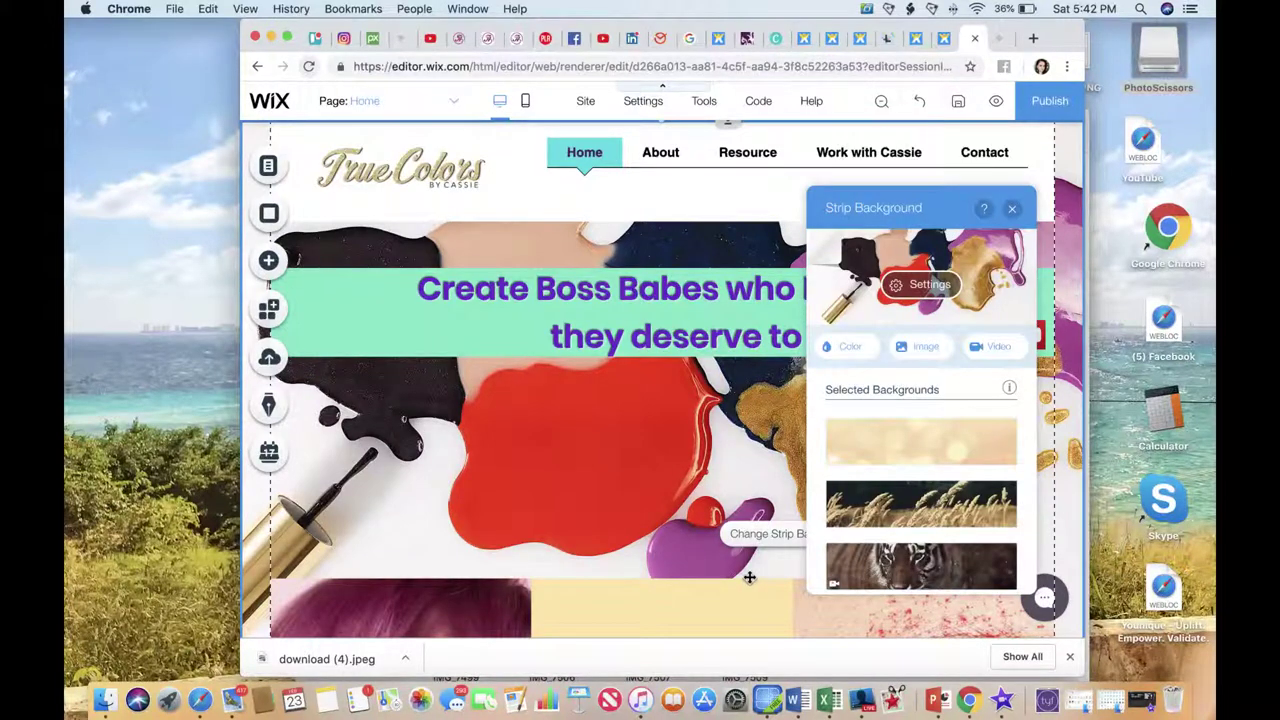
pyautogui.click(730, 578)
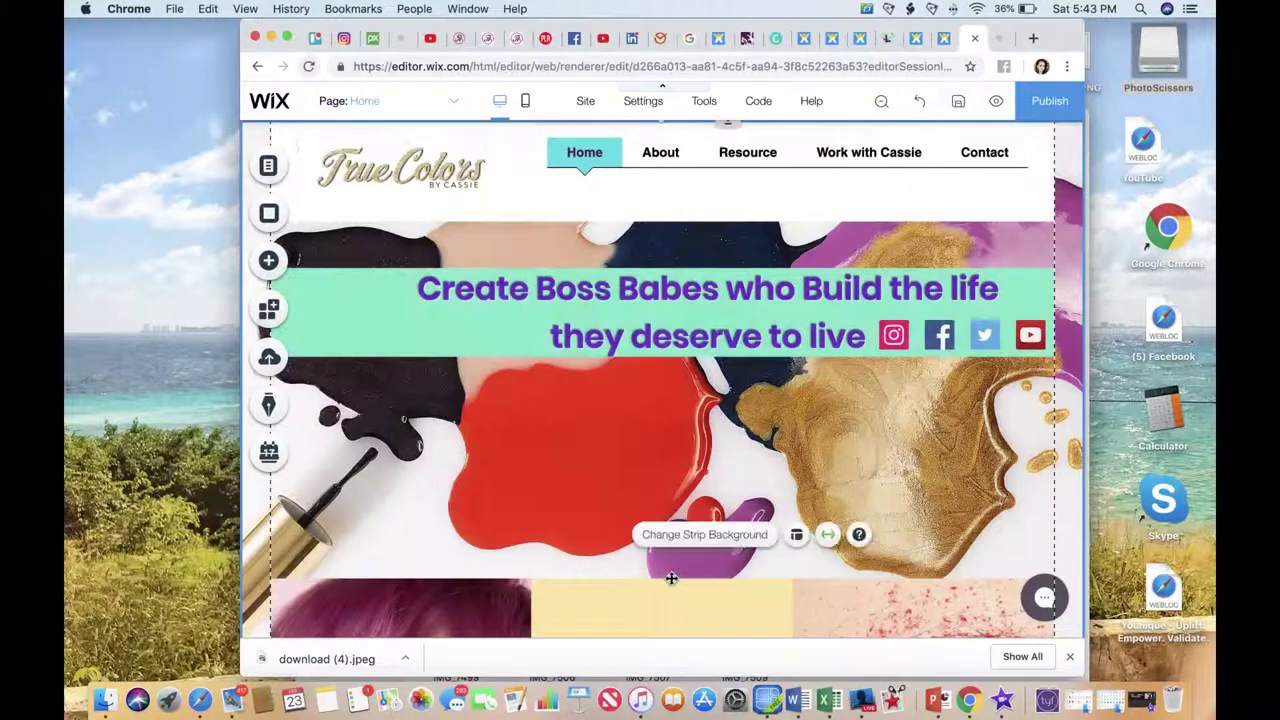
pyautogui.click(657, 579)
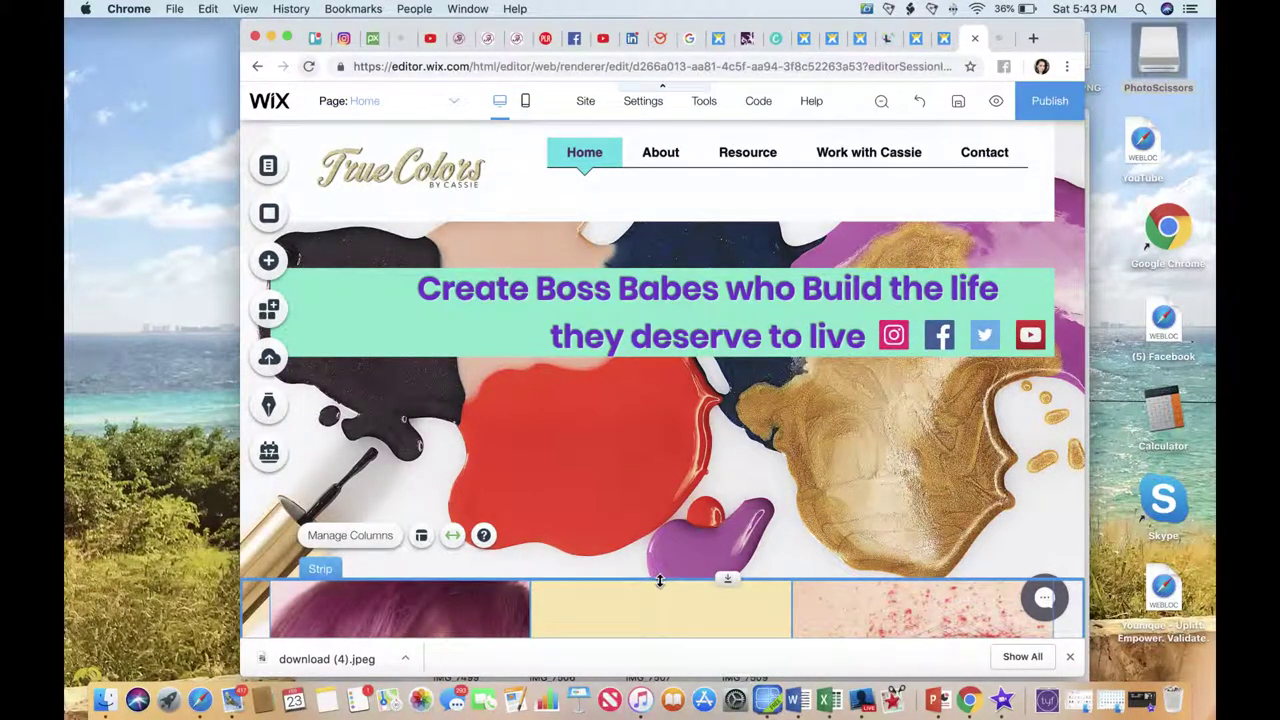
# Raise the three-column strip's top edge up into the lower part of the paint-splash header.
pyautogui.moveTo(659, 580); pyautogui.dragTo(656, 437)
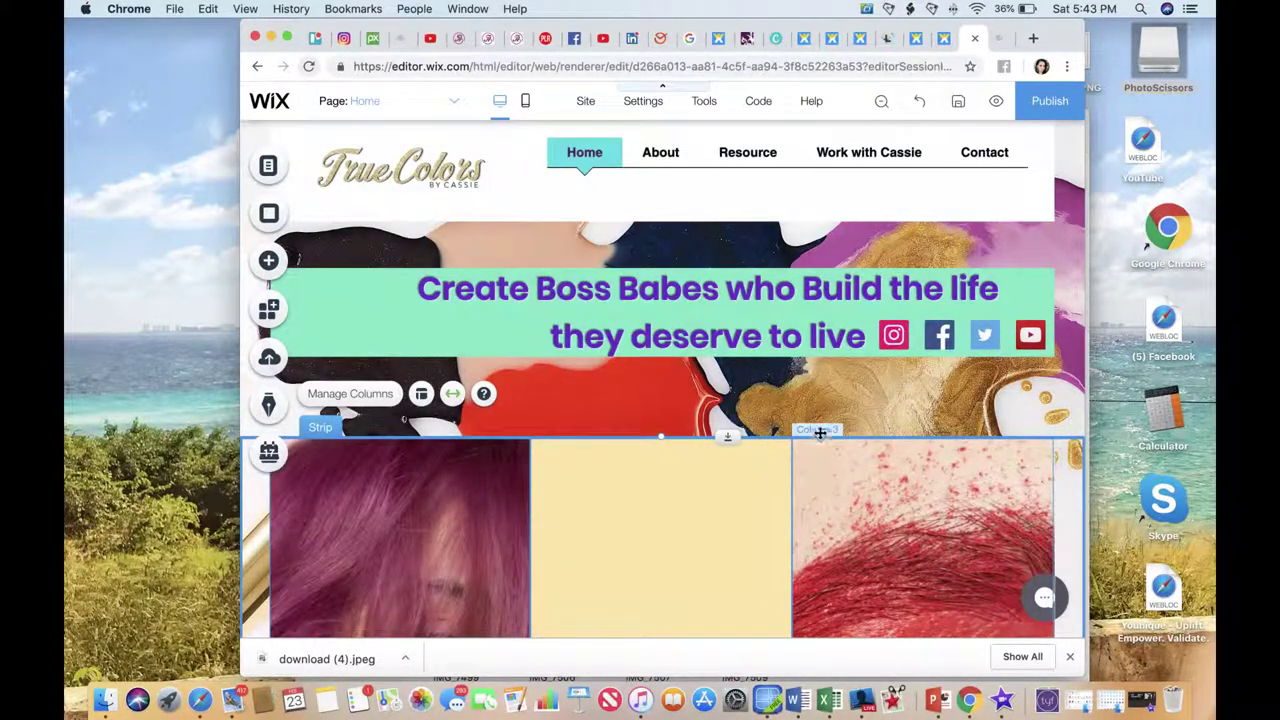
pyautogui.click(821, 407)
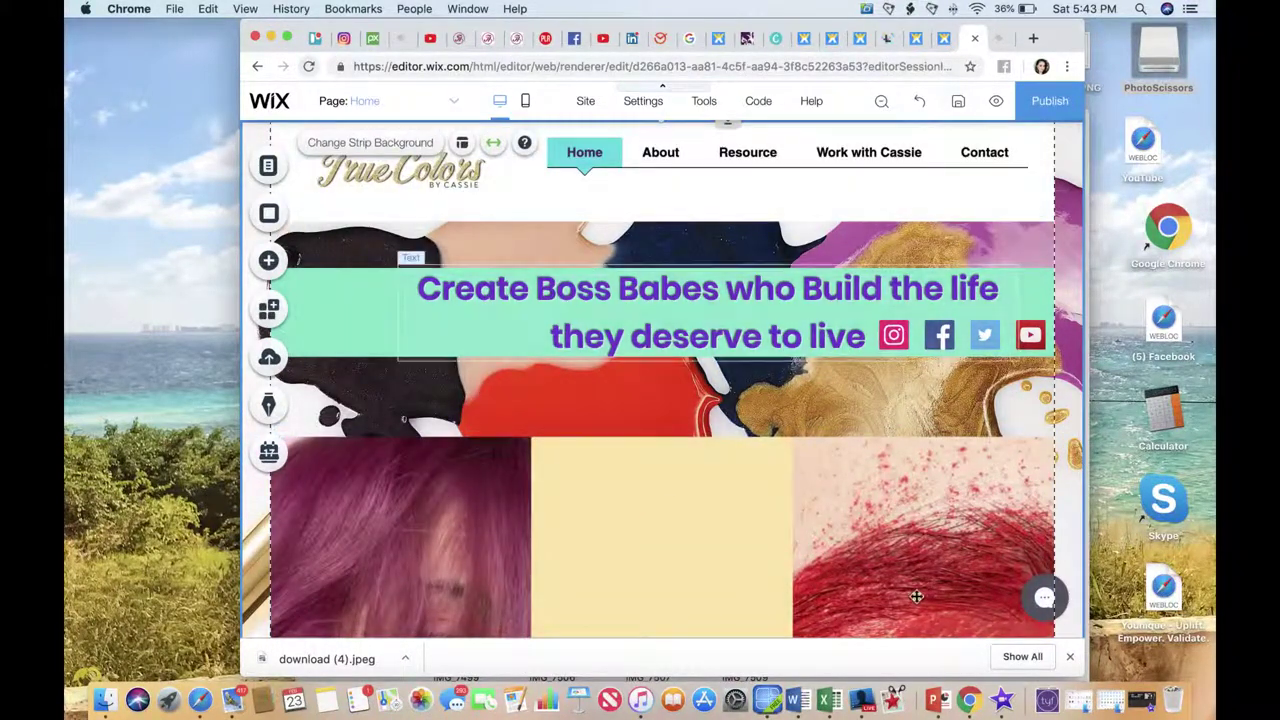
pyautogui.scroll(-5, 764, 606)
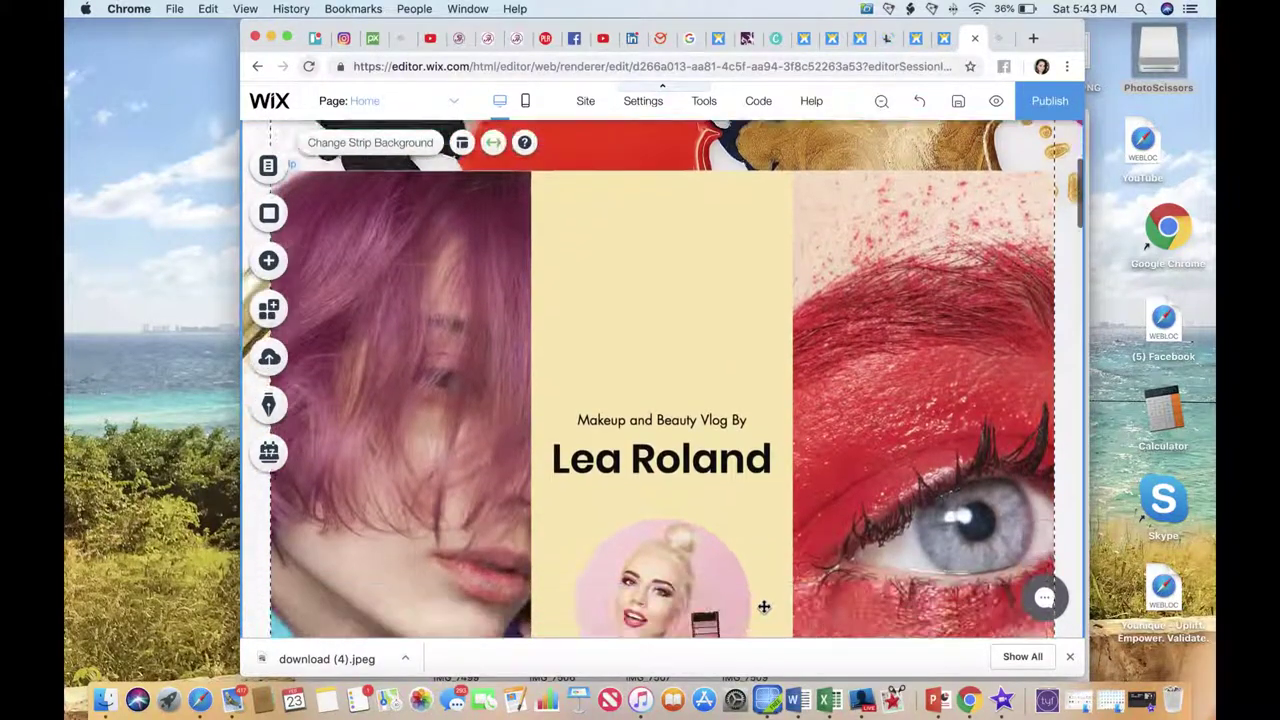
pyautogui.scroll(-2, 764, 606)
pyautogui.scroll(-3, 894, 425)
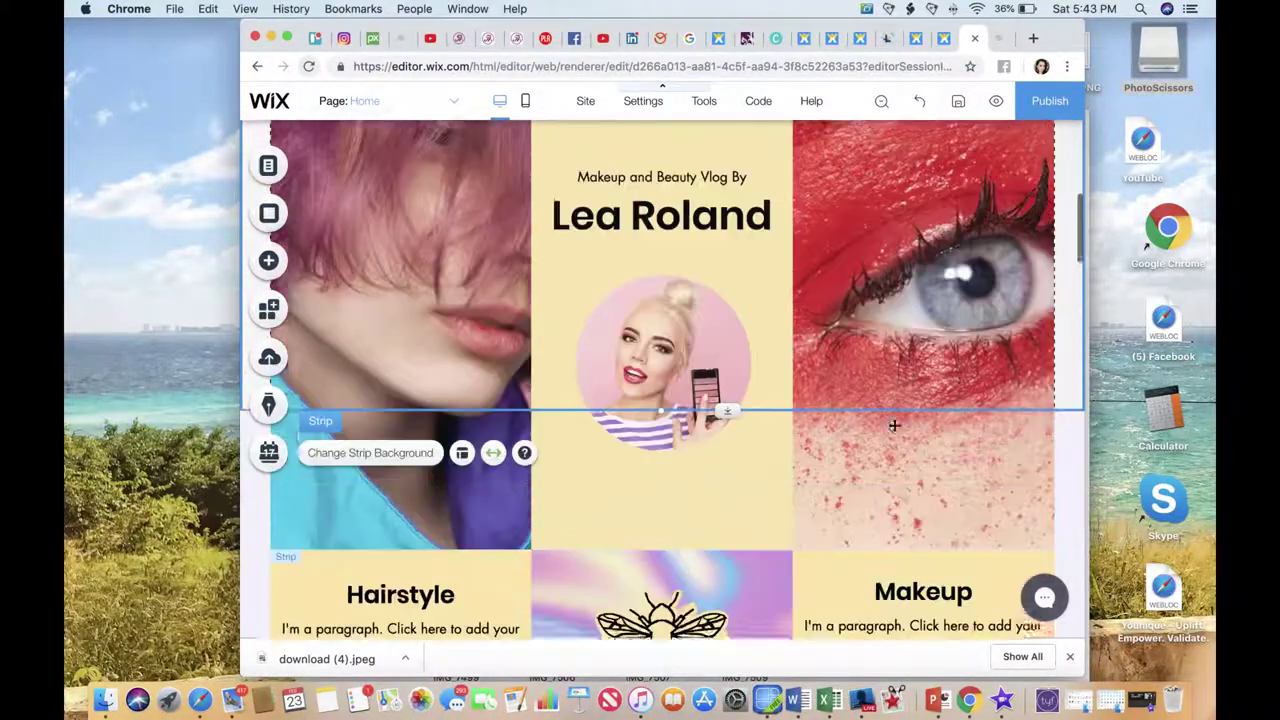
pyautogui.scroll(5, 894, 425)
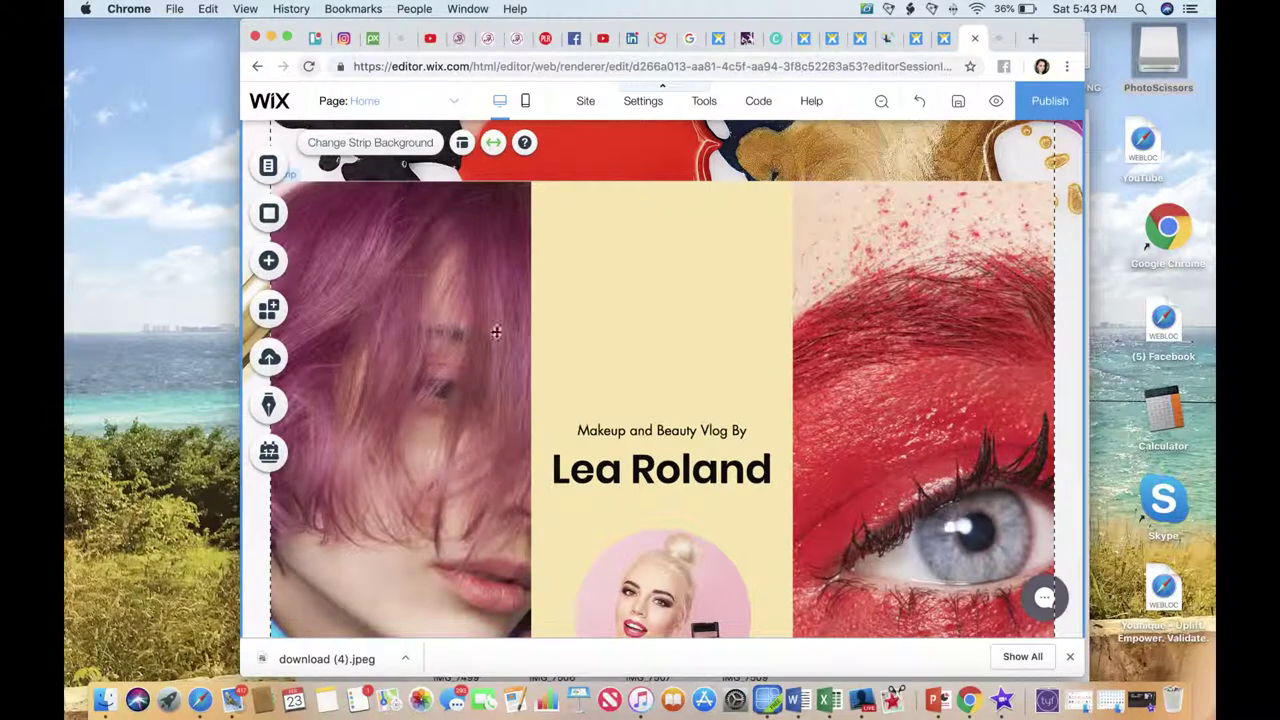
pyautogui.click(436, 346)
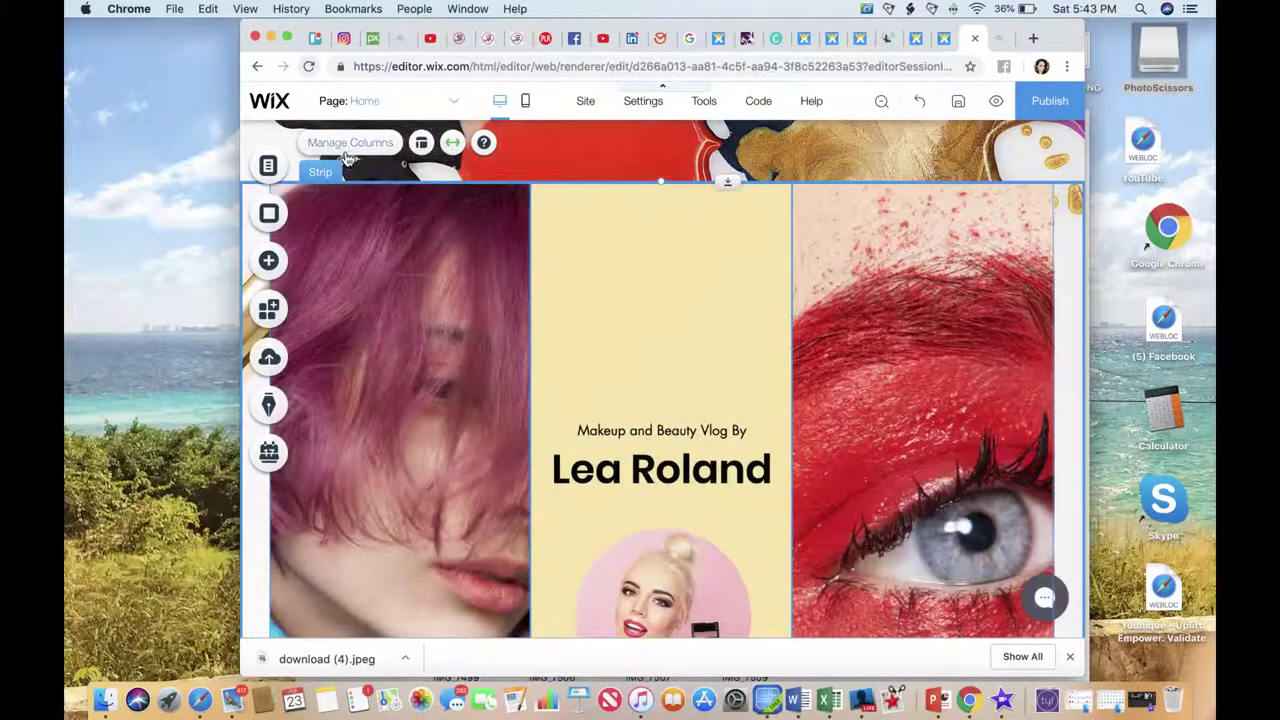
# Reduce the strip to two columns by deleting the added fourth column and the third column.
pyautogui.click(350, 143)
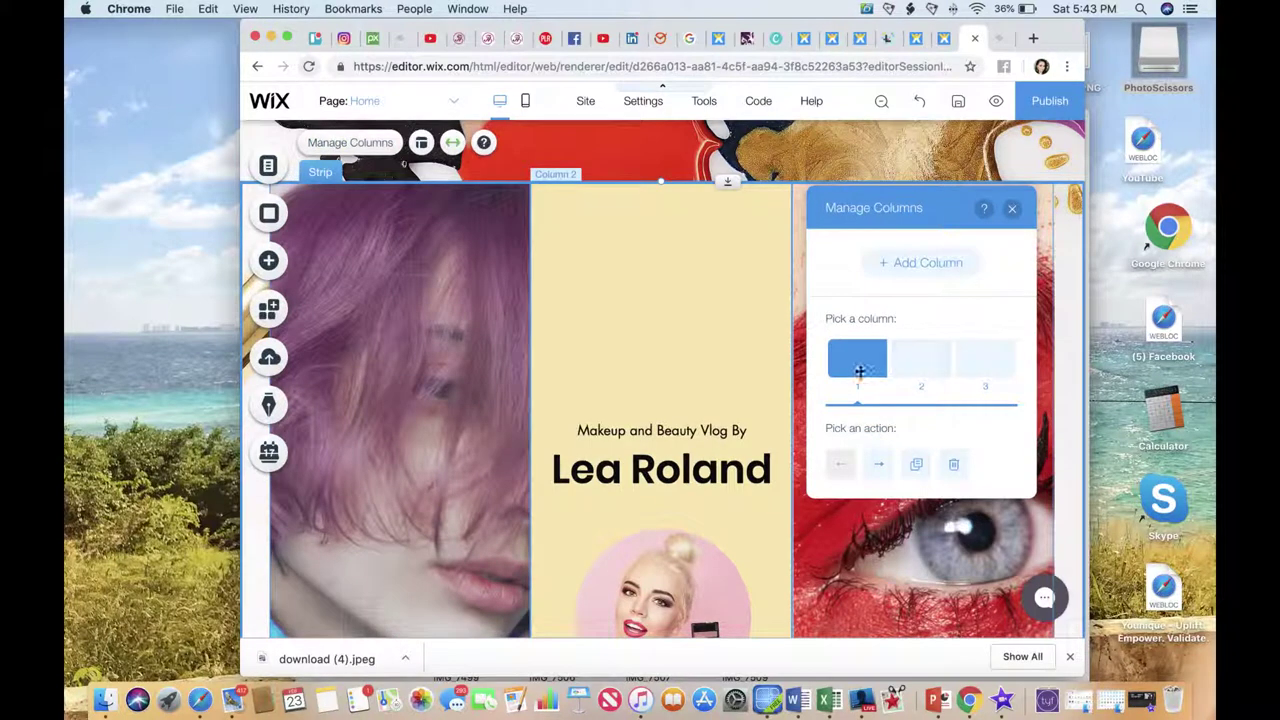
pyautogui.click(926, 368)
pyautogui.click(988, 366)
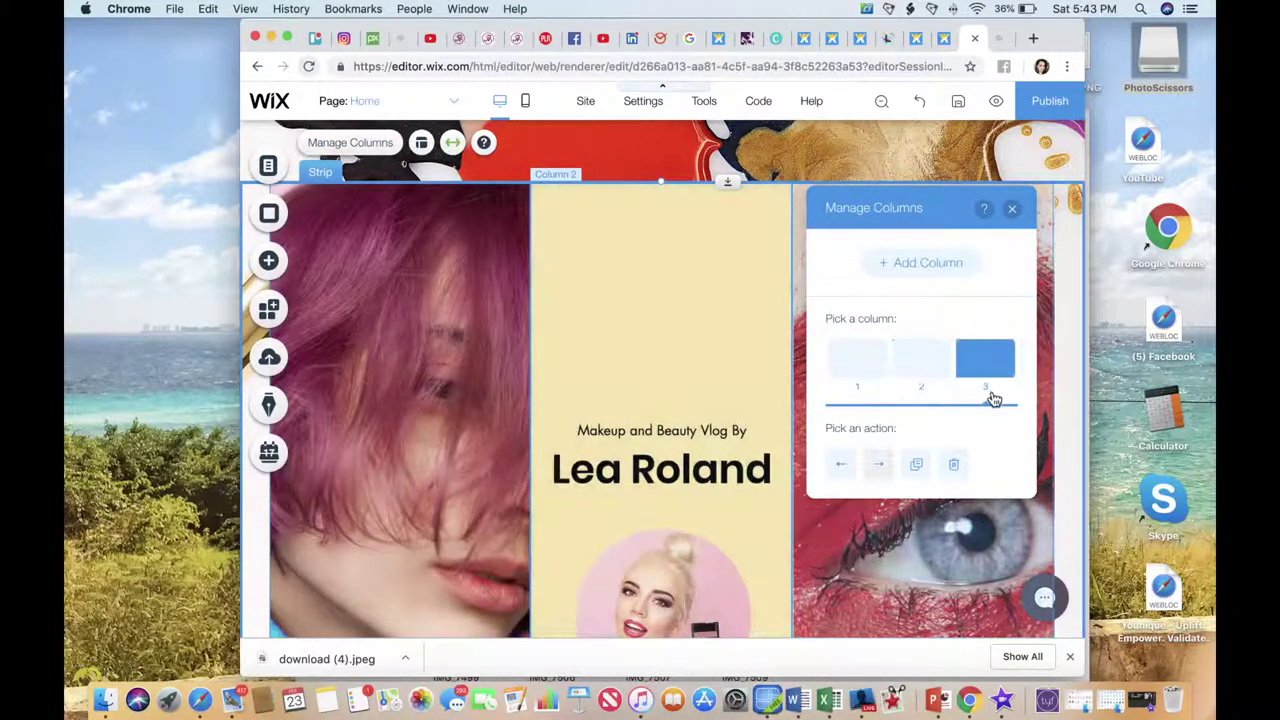
pyautogui.click(853, 374)
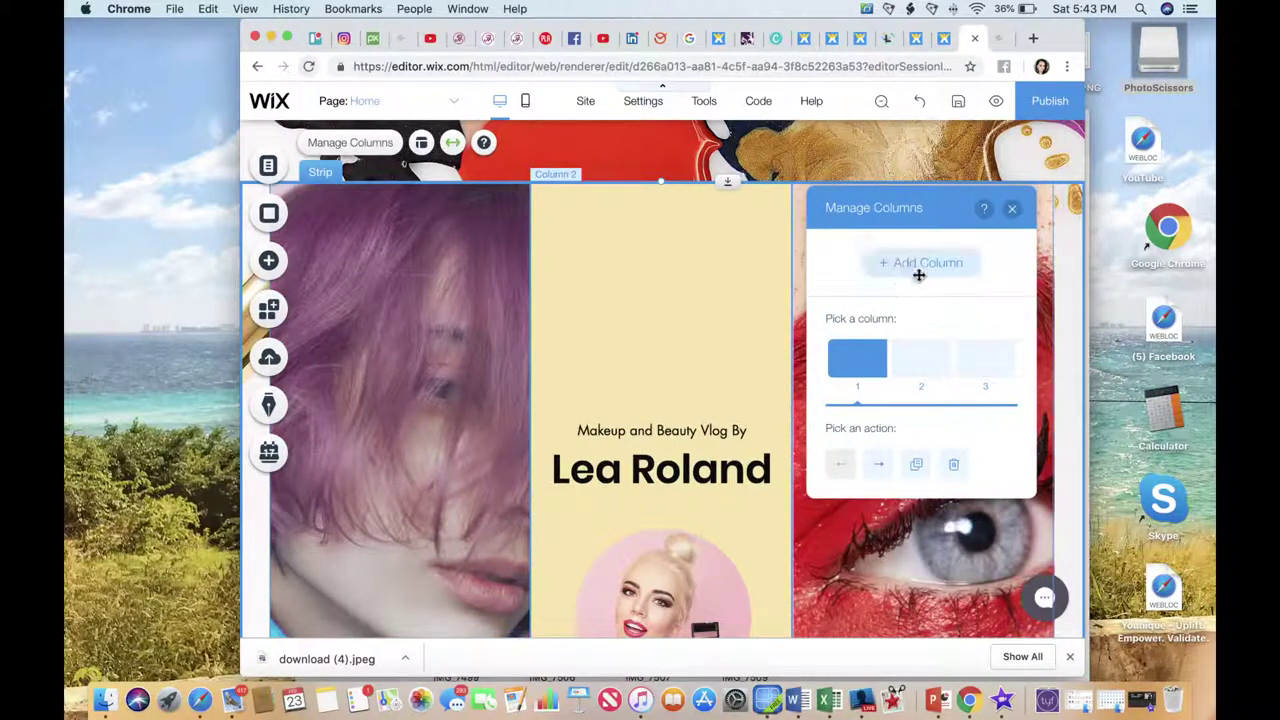
pyautogui.click(905, 265)
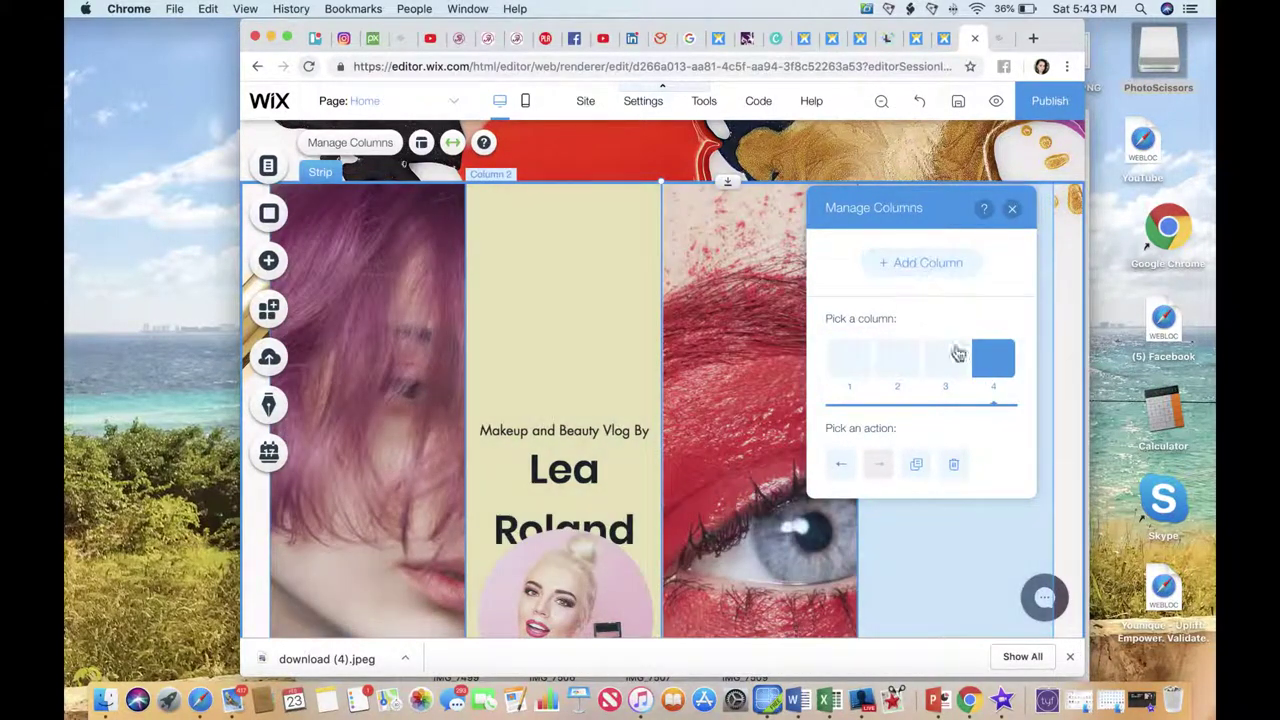
pyautogui.click(958, 466)
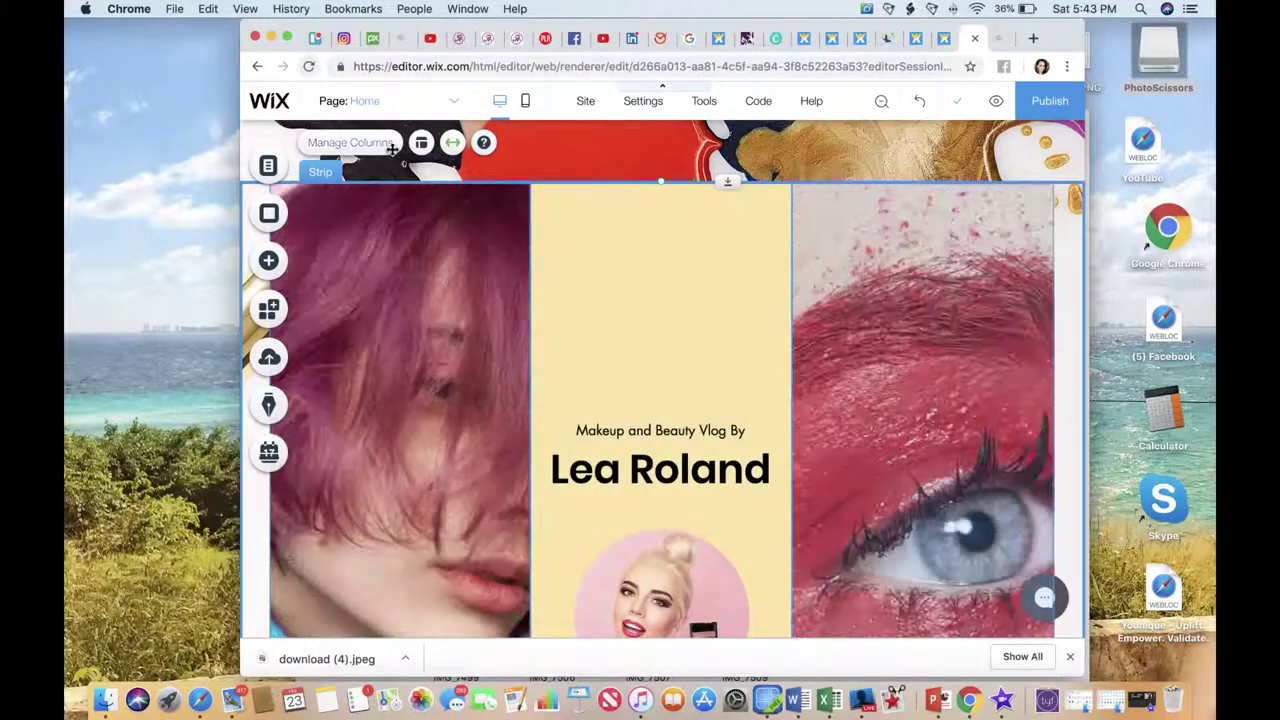
pyautogui.click(393, 146)
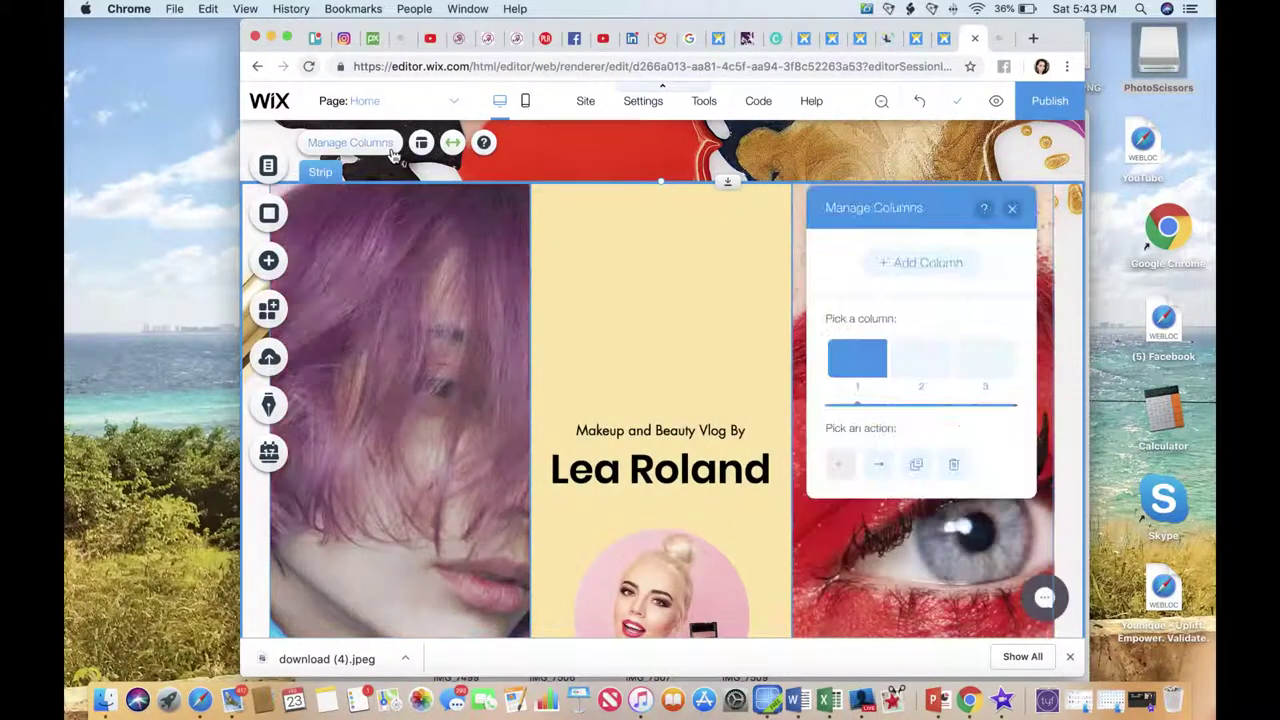
pyautogui.click(974, 374)
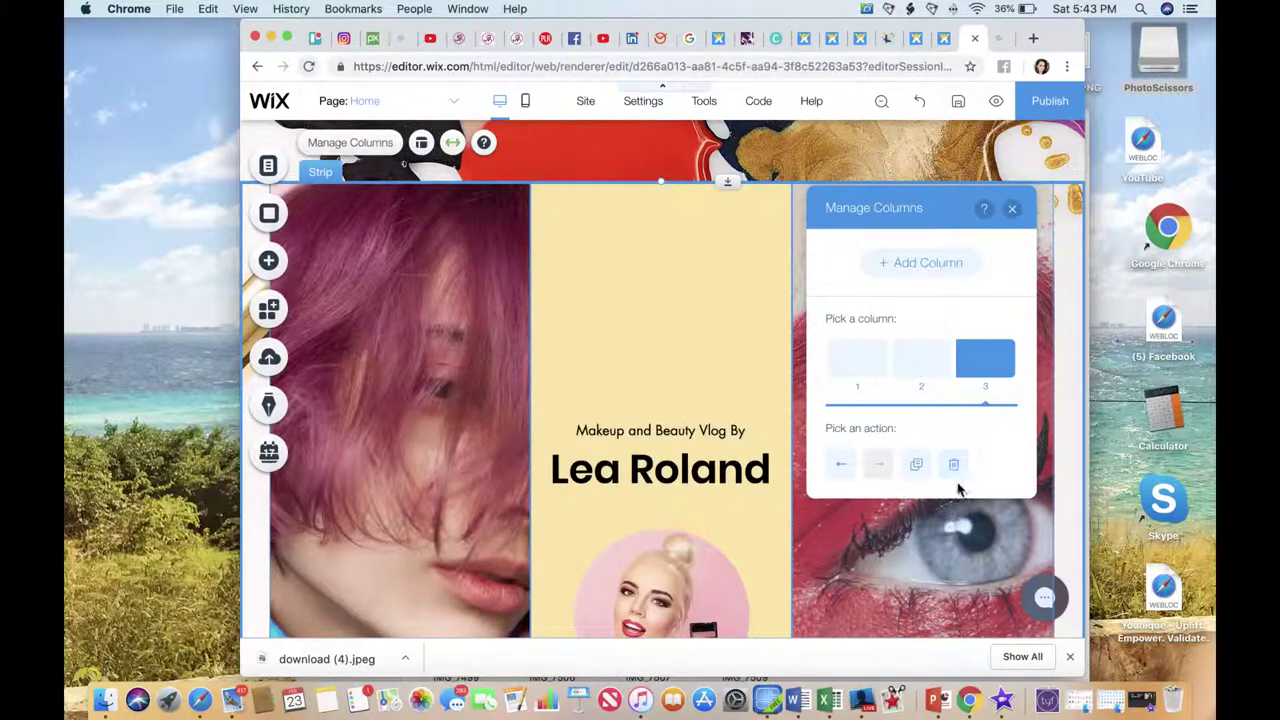
pyautogui.click(959, 466)
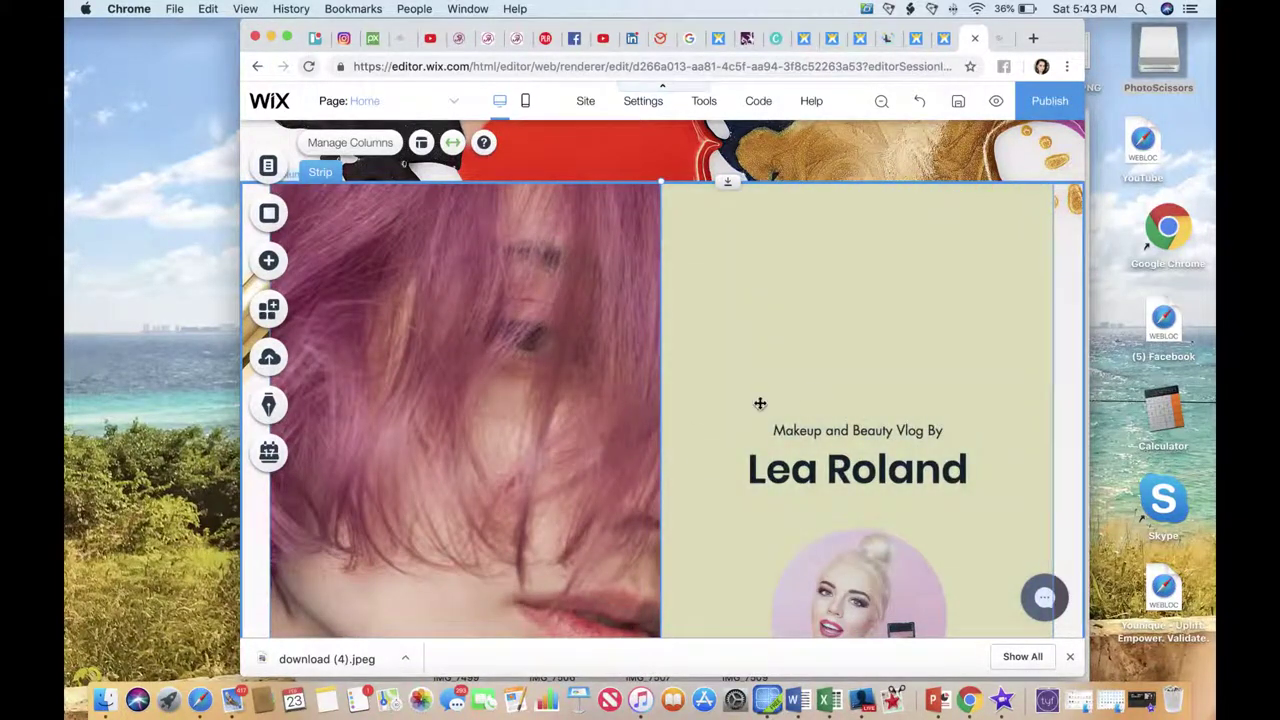
pyautogui.scroll(-5, 804, 396)
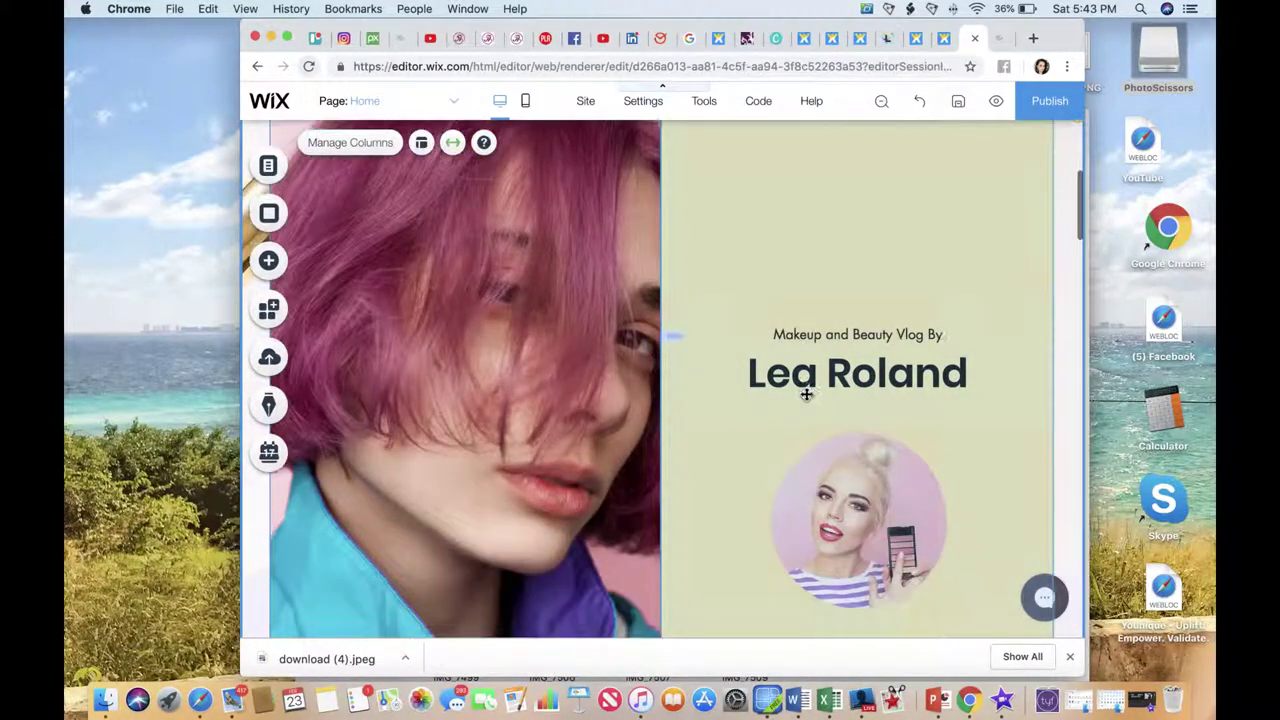
pyautogui.scroll(4, 804, 396)
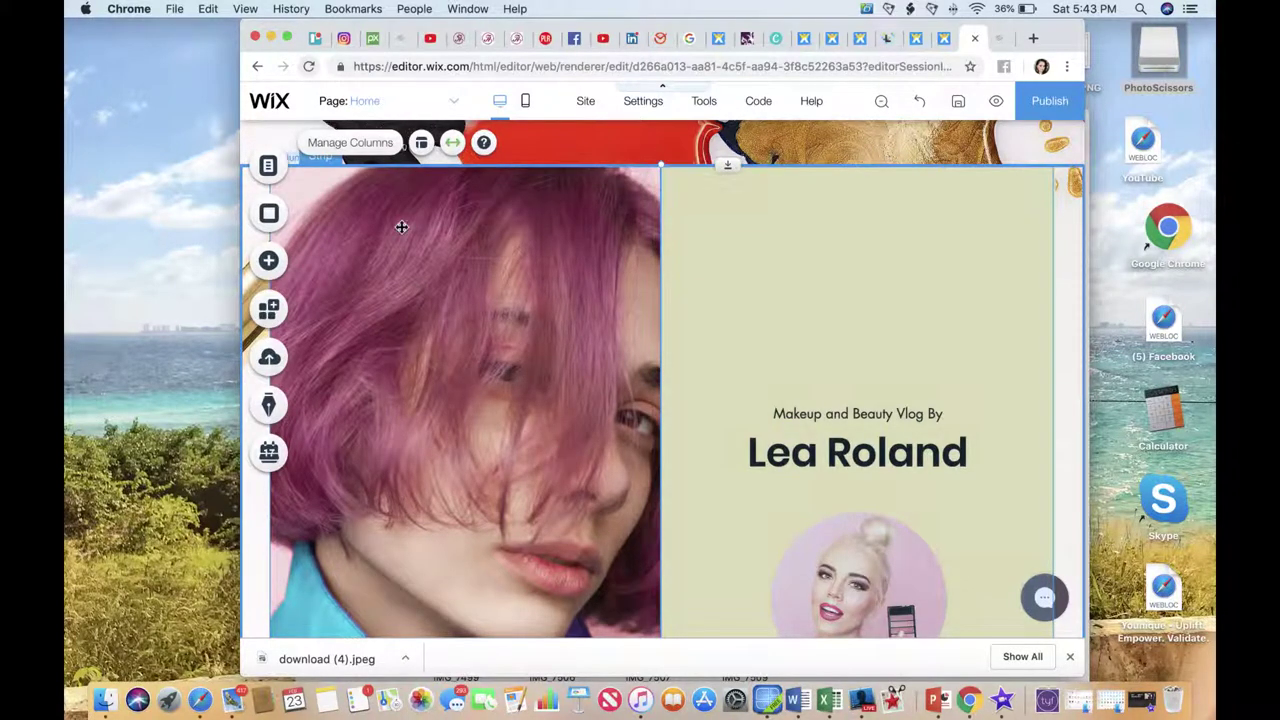
# Move the pink-haired photo column to the right of the vlog text column.
pyautogui.click(352, 143)
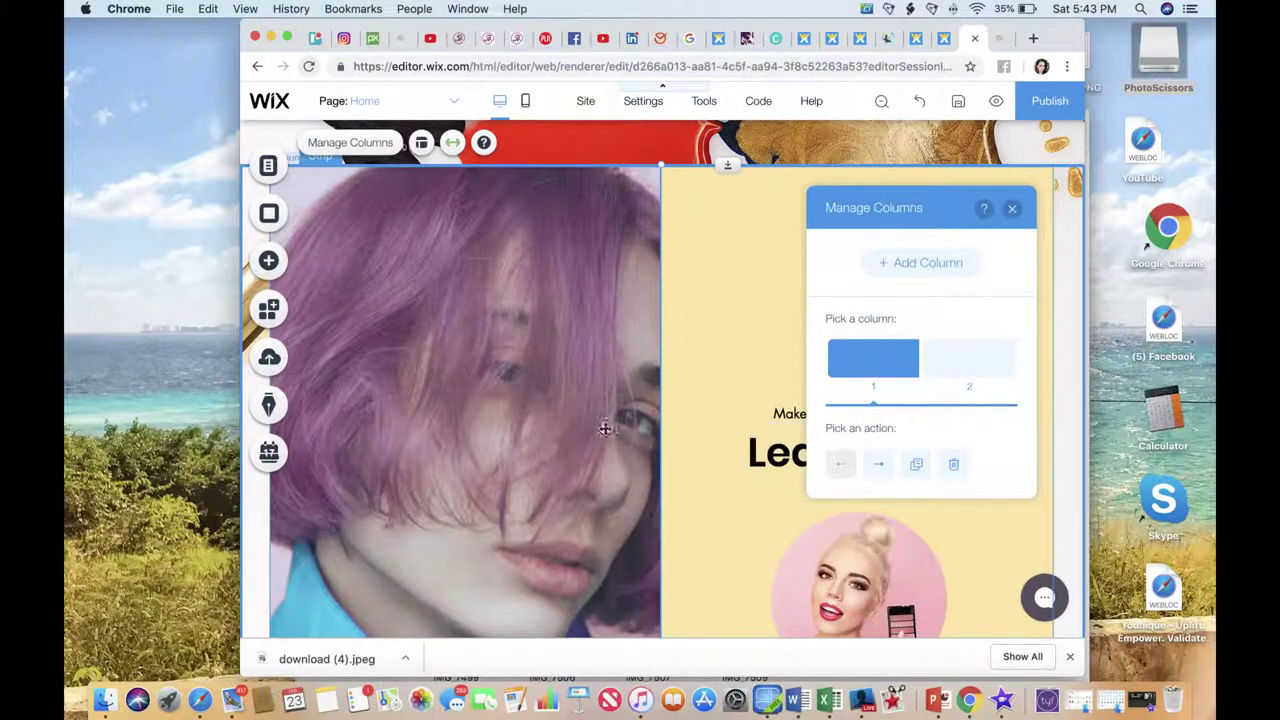
pyautogui.click(883, 470)
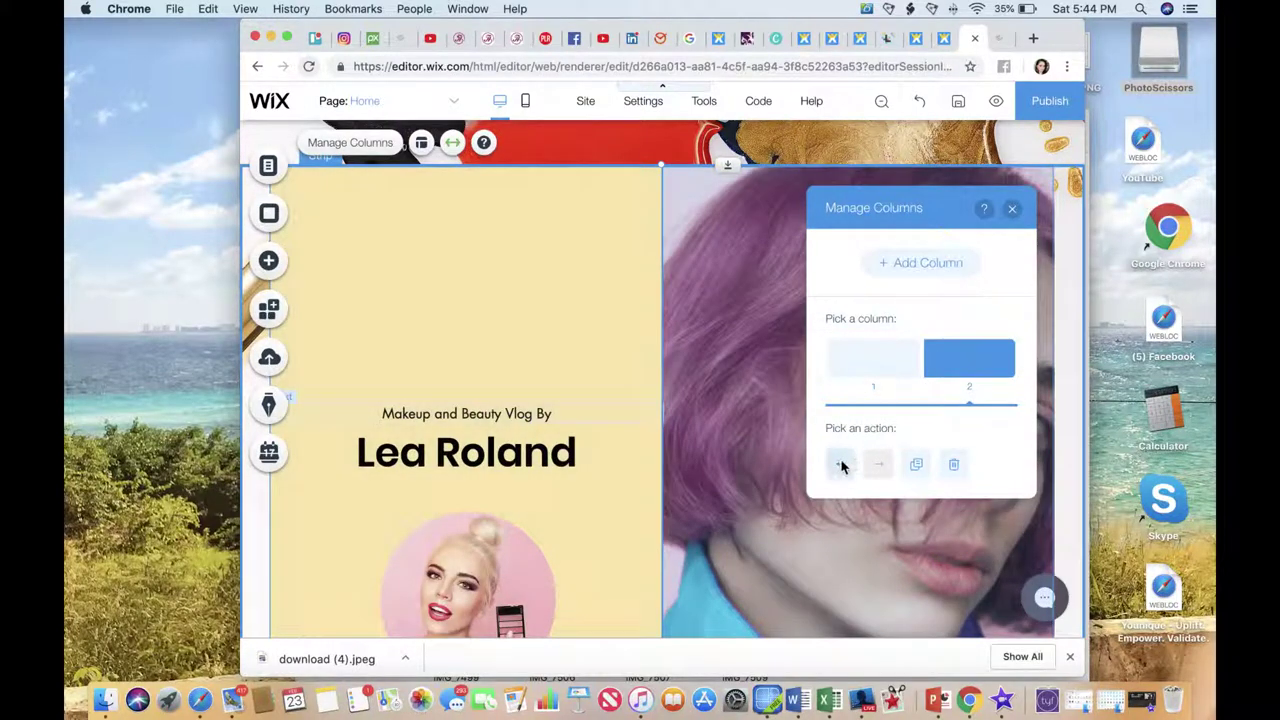
pyautogui.click(1013, 212)
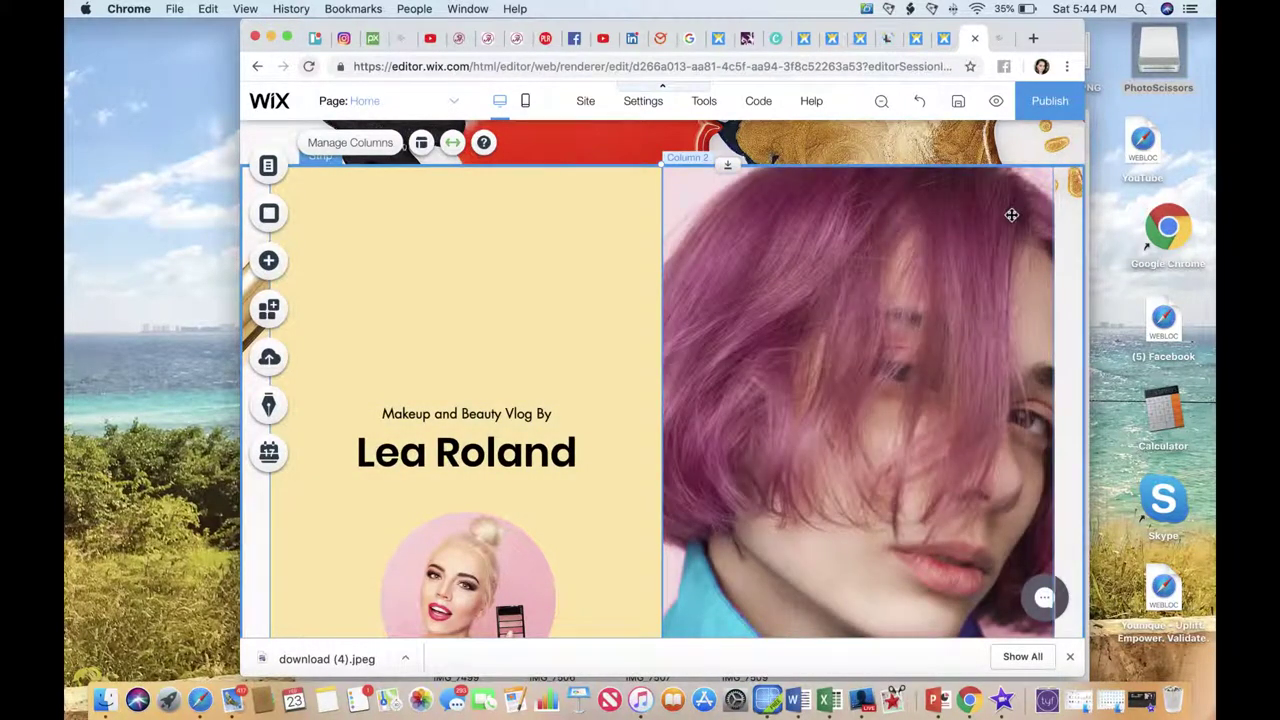
pyautogui.click(776, 312)
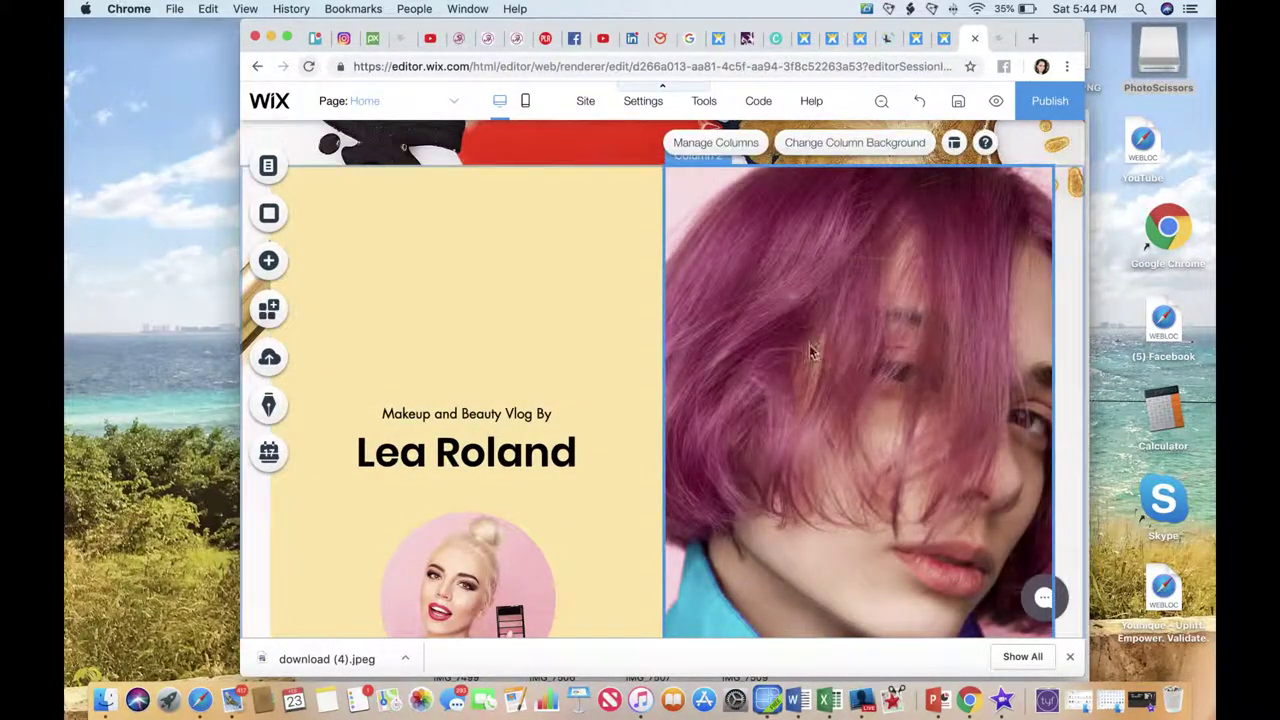
# Start uploading a new image as the photo column's background.
pyautogui.click(855, 146)
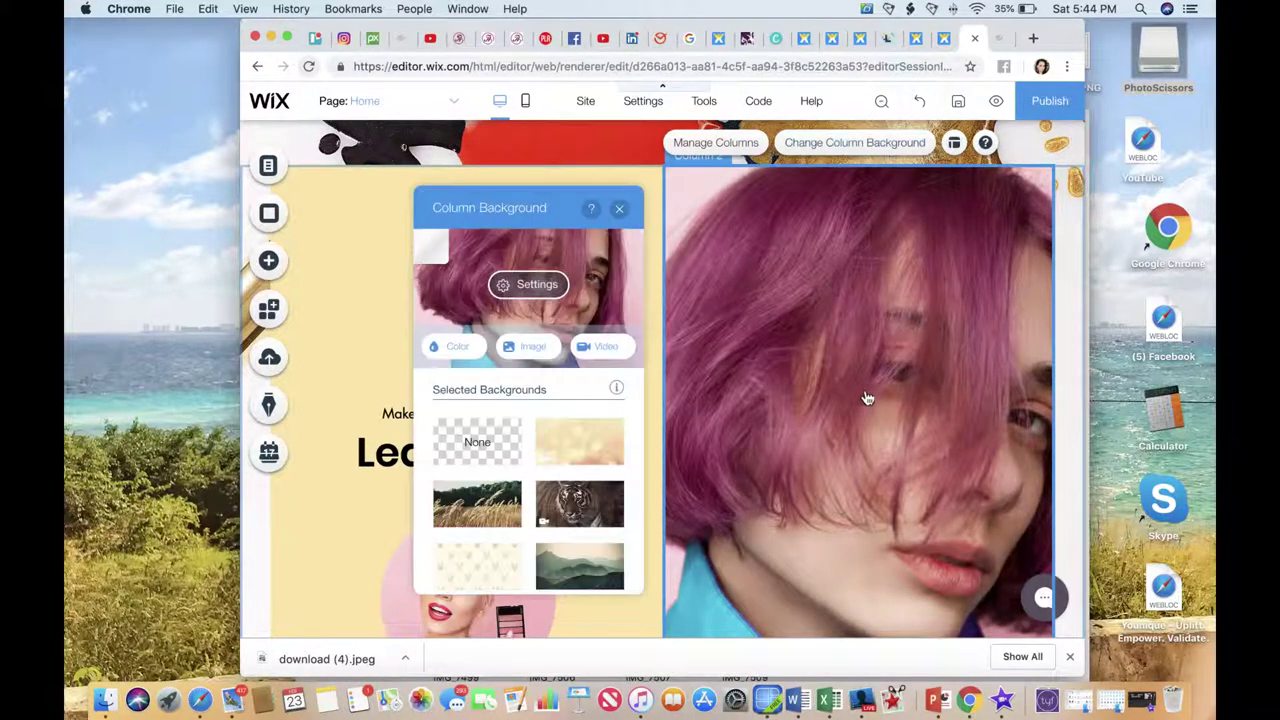
pyautogui.click(528, 346)
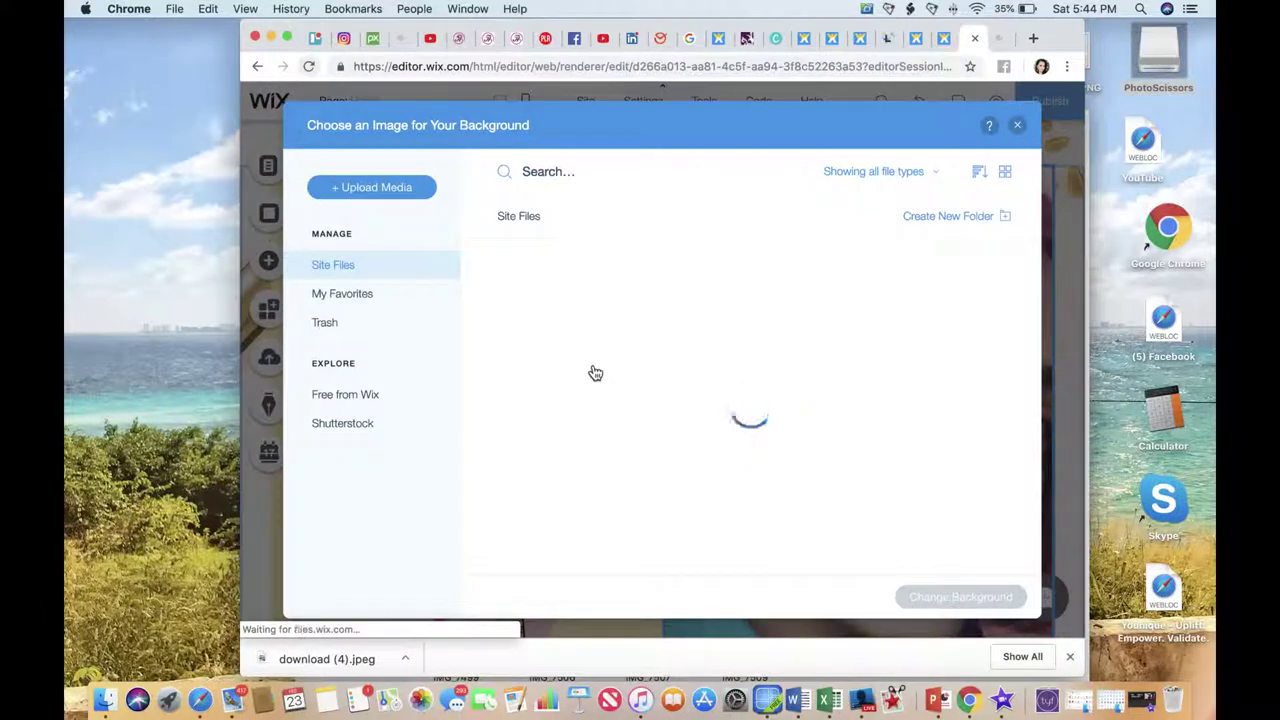
pyautogui.click(389, 190)
# Upload IMG_7510.JPG from the computer and apply it as the right column's background.
pyautogui.click(683, 412)
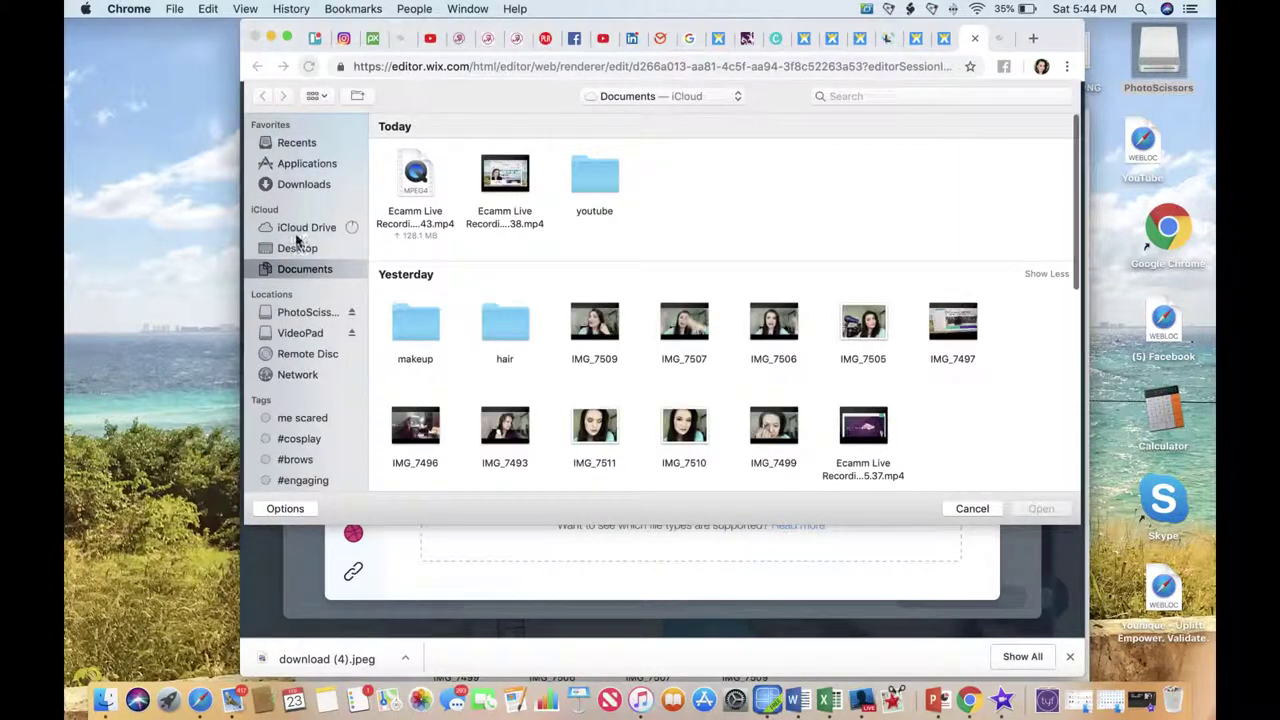
pyautogui.doubleClick(684, 430)
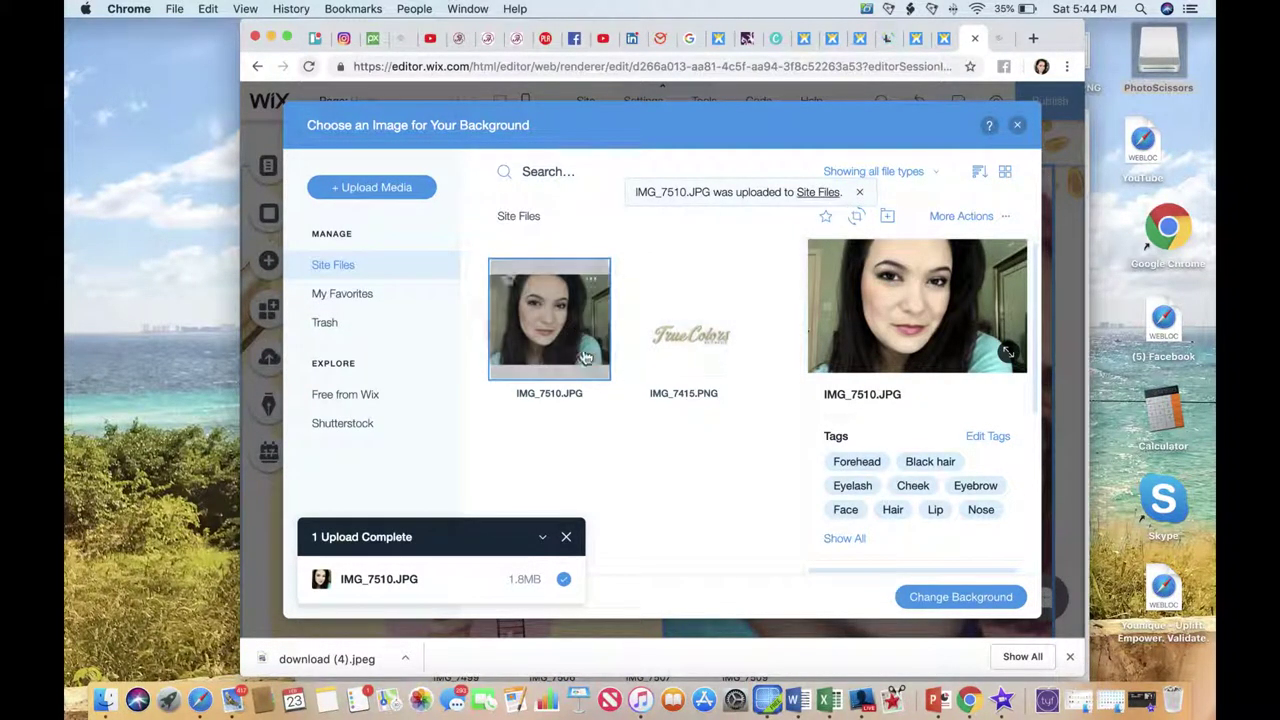
pyautogui.click(966, 600)
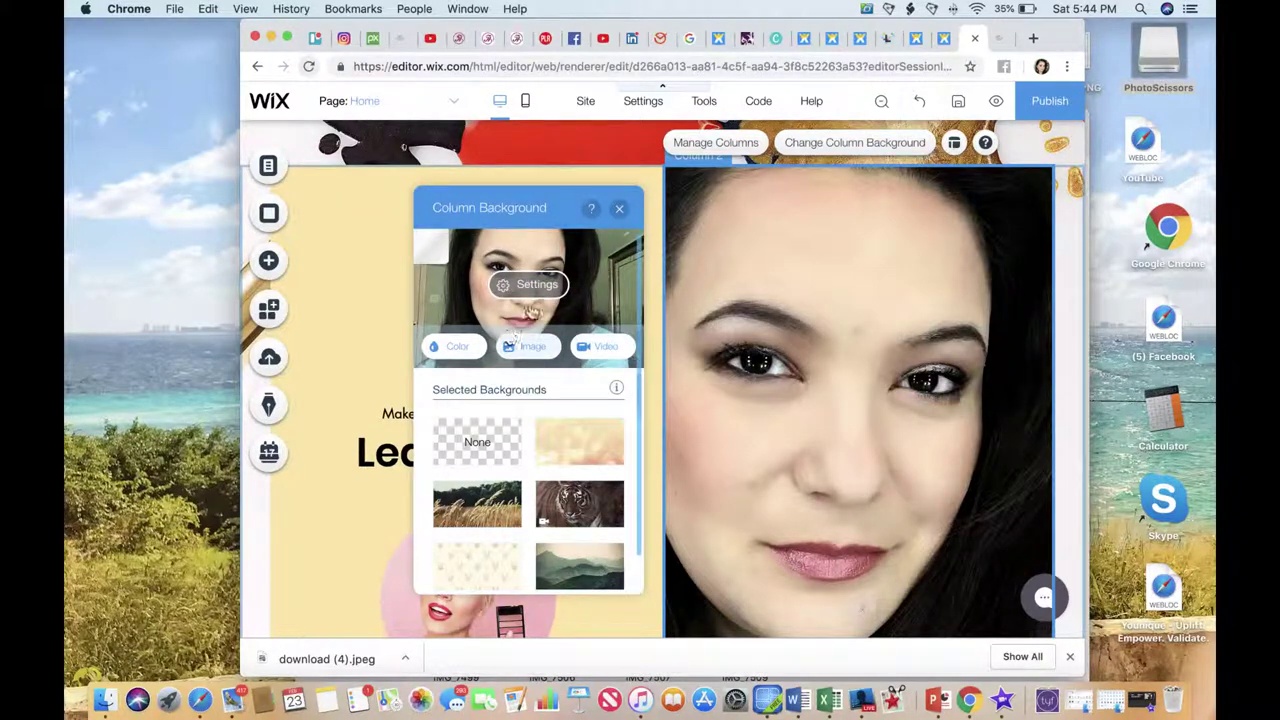
# Try Tile and Original Size scaling for the column photo, then return to Scale to Fill.
pyautogui.click(535, 288)
pyautogui.scroll(-2, 527, 458)
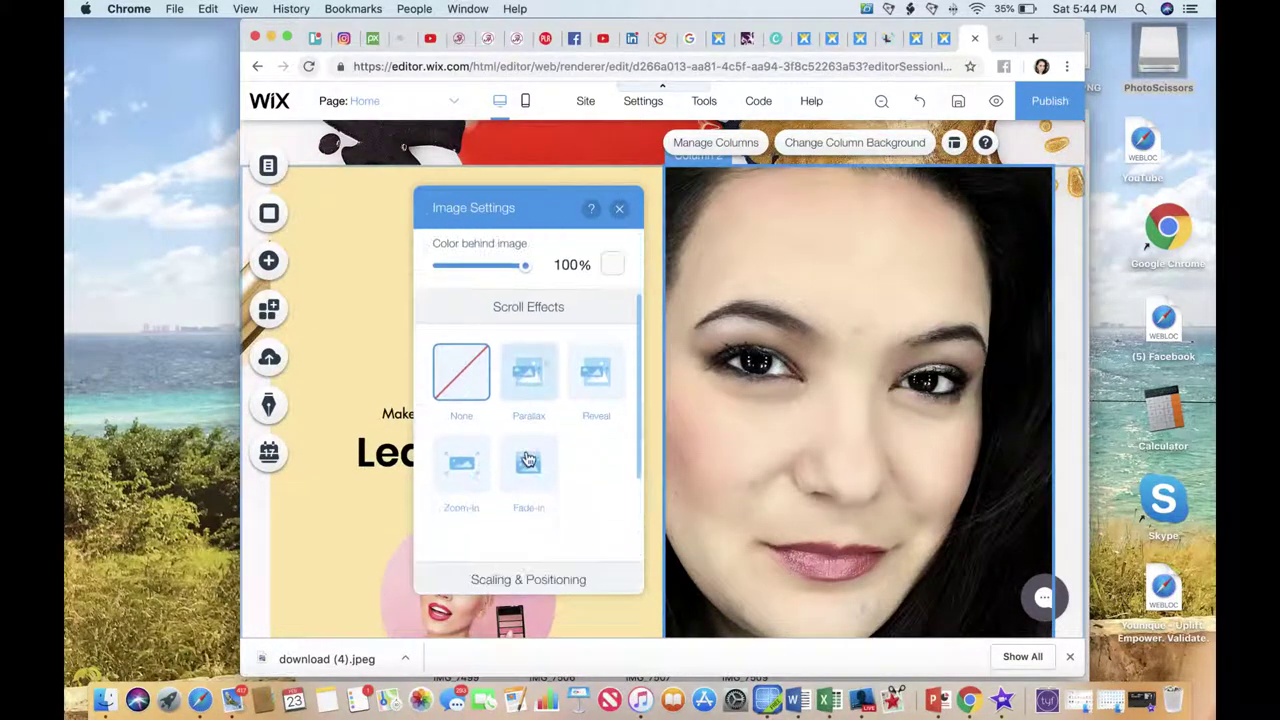
pyautogui.scroll(-3, 528, 458)
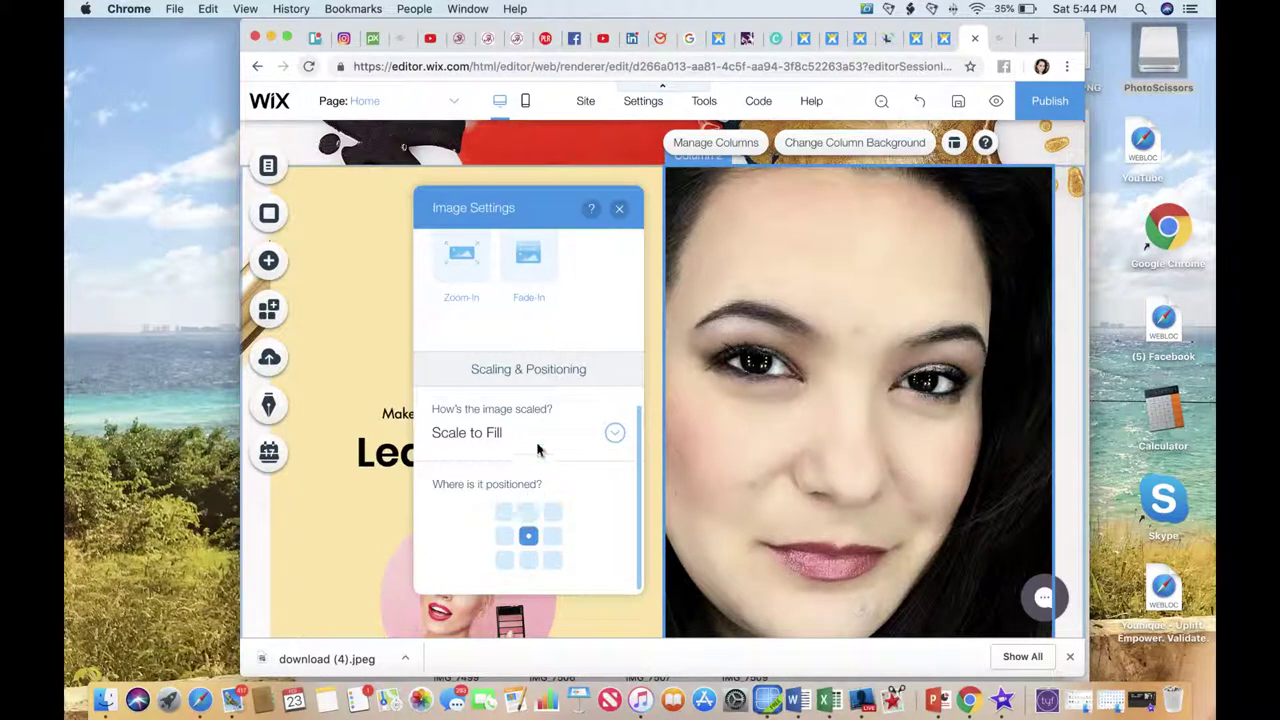
pyautogui.click(616, 438)
pyautogui.click(517, 463)
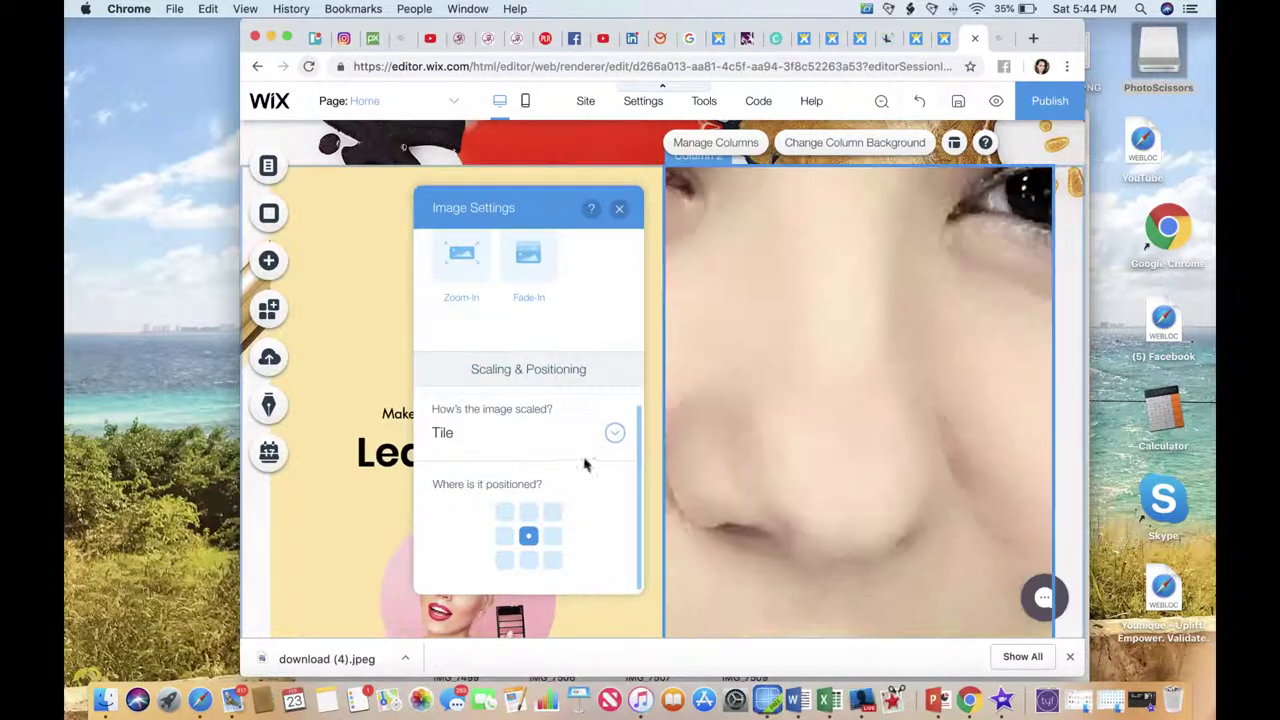
pyautogui.click(616, 433)
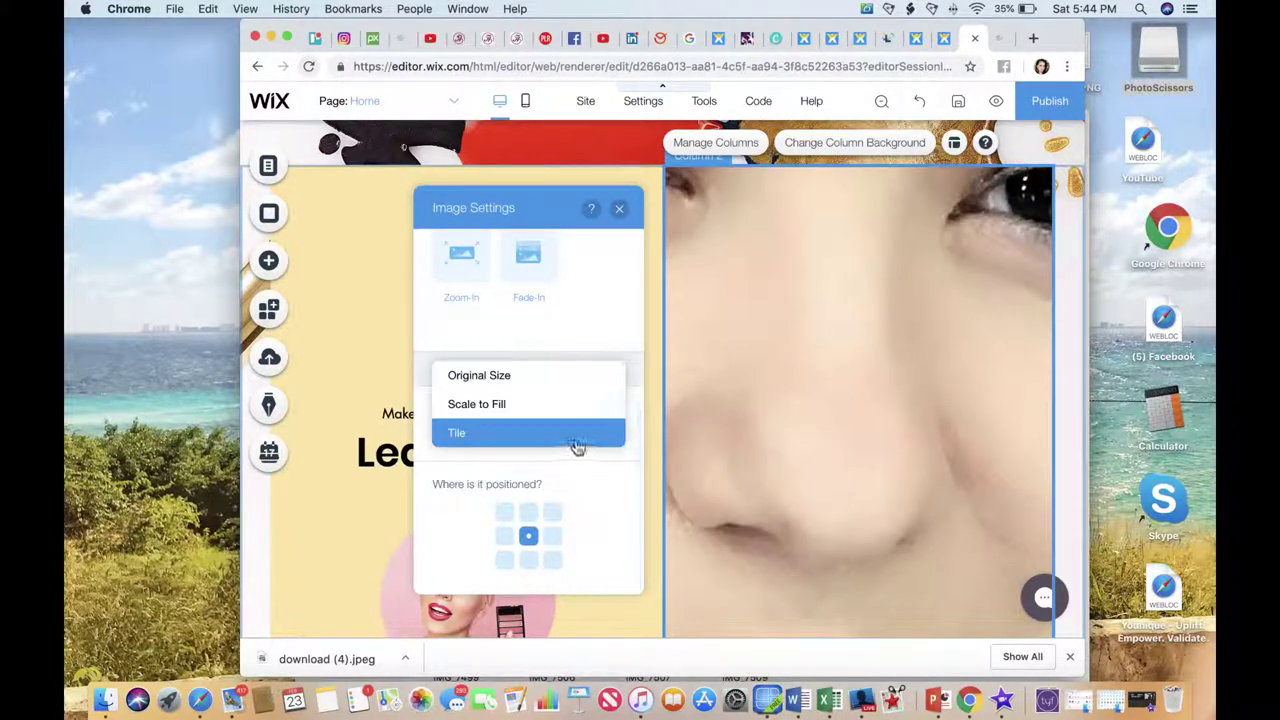
pyautogui.click(551, 387)
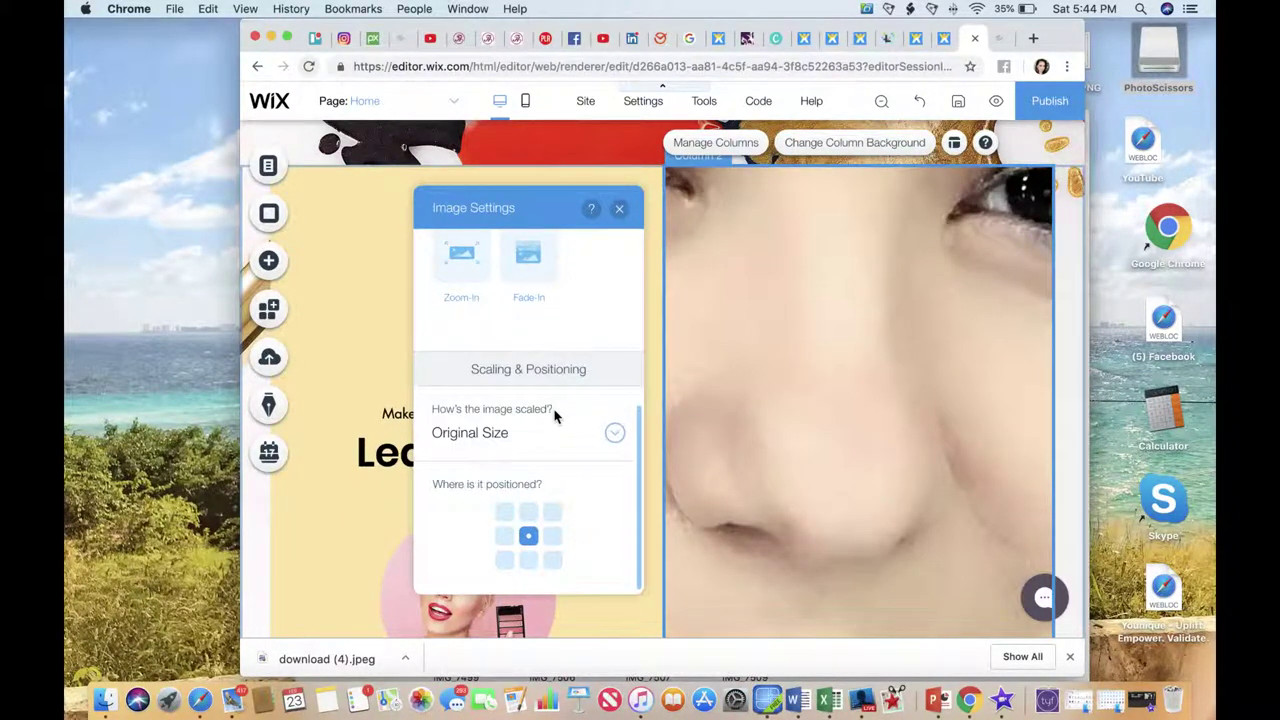
pyautogui.click(616, 438)
pyautogui.click(520, 460)
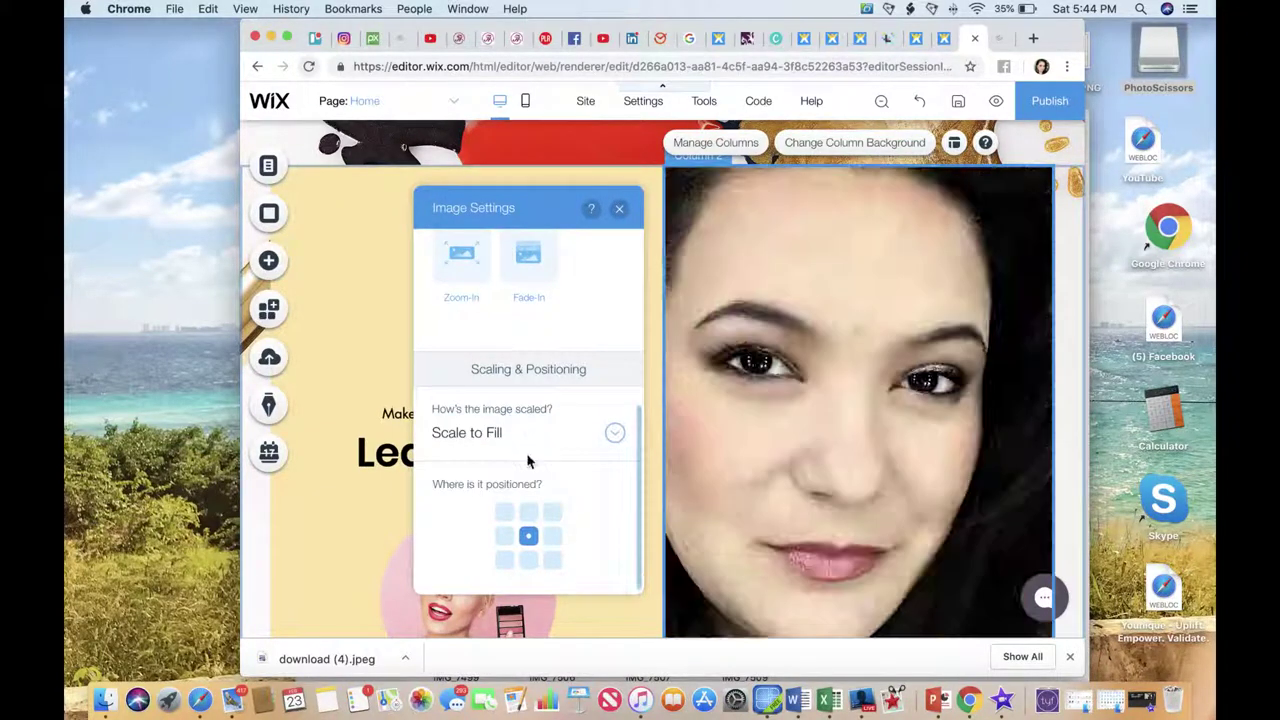
# Test right, left and bottom positions on the photo's alignment grid, then close the settings.
pyautogui.click(554, 540)
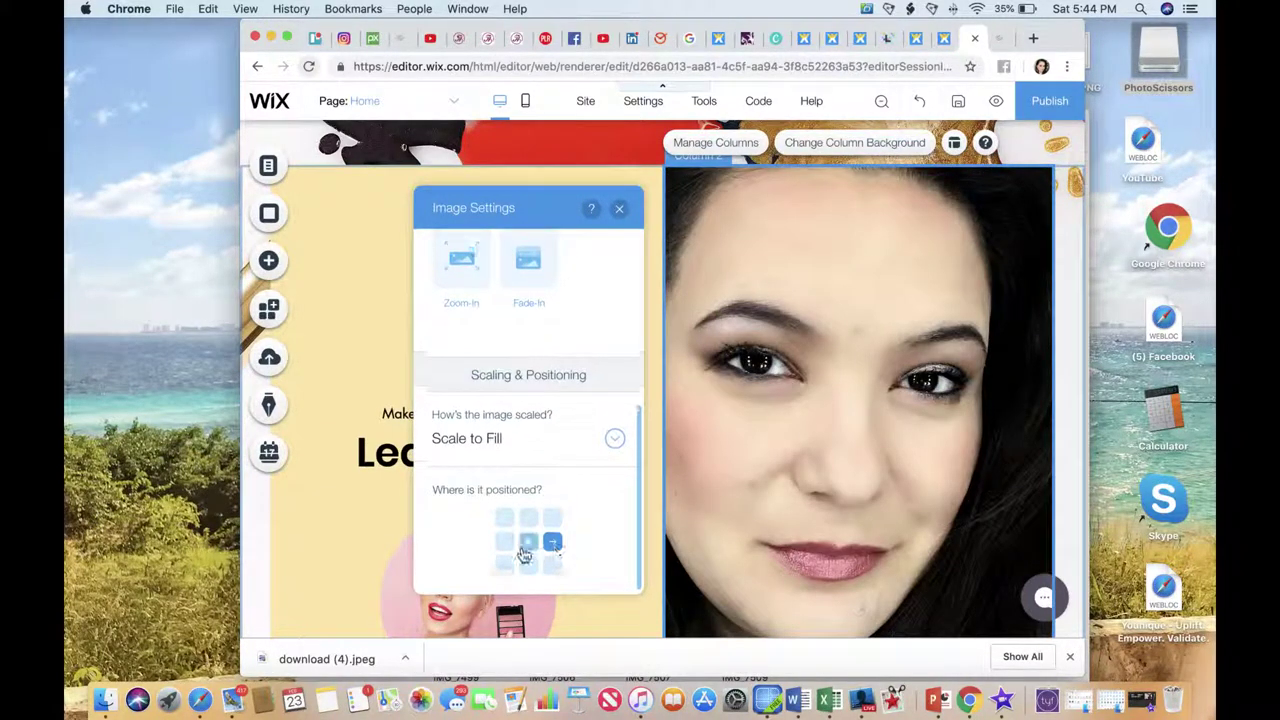
pyautogui.click(505, 543)
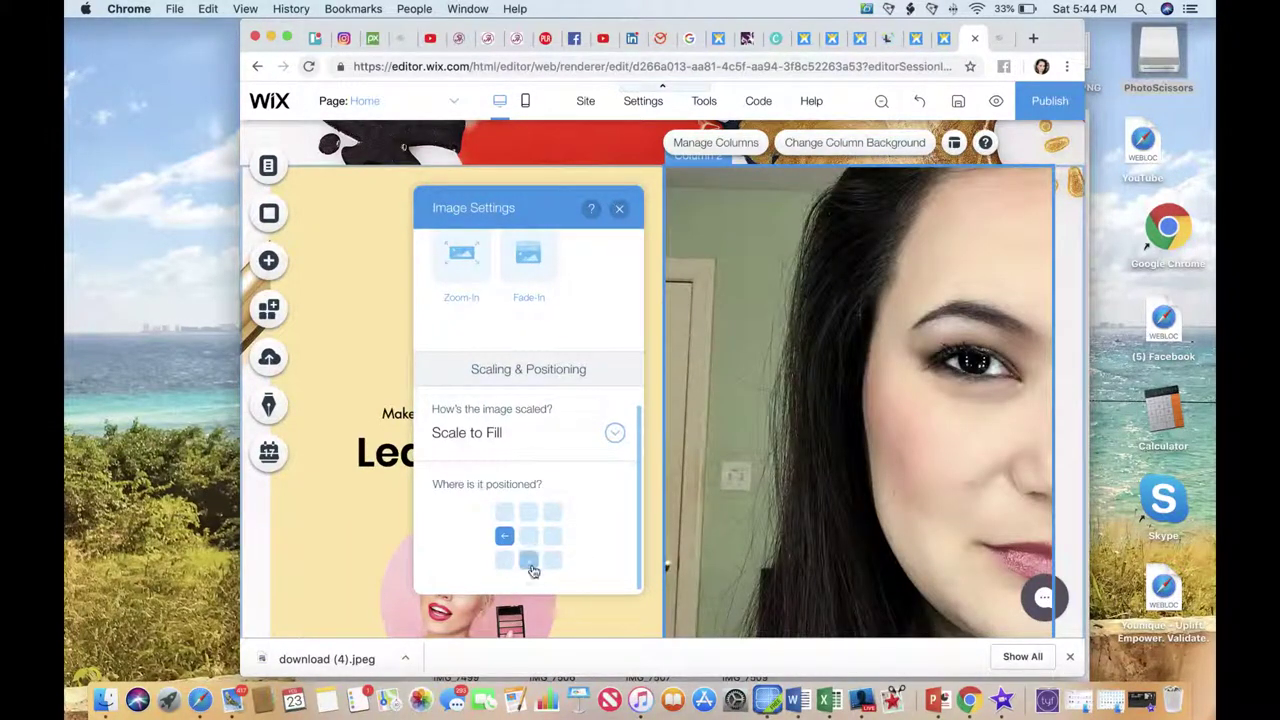
pyautogui.click(534, 570)
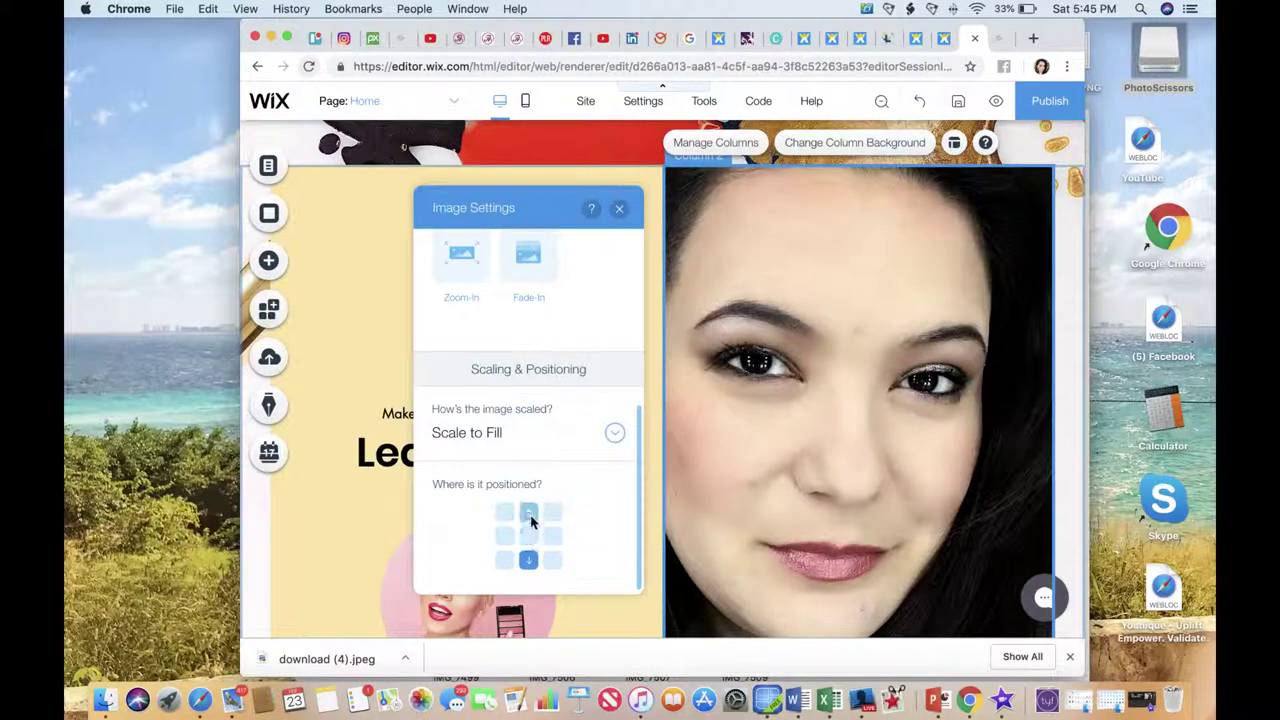
pyautogui.scroll(4, 535, 500)
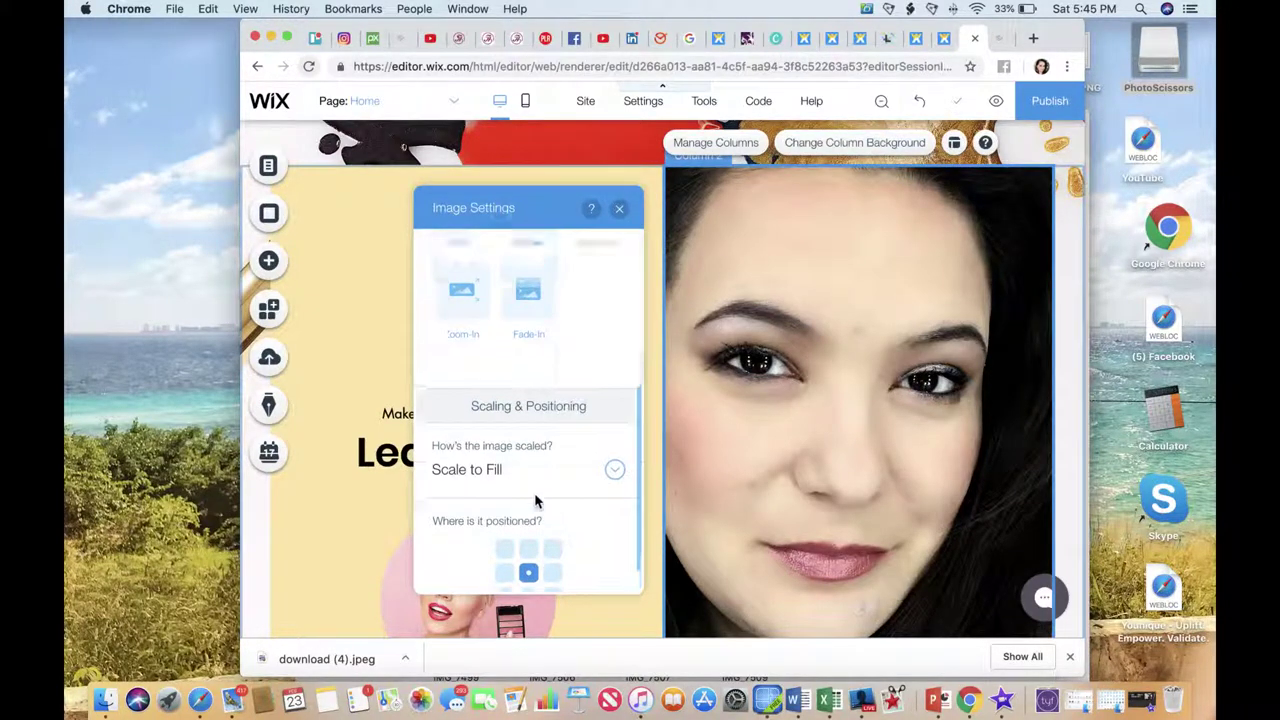
pyautogui.scroll(1, 535, 501)
pyautogui.scroll(2, 540, 501)
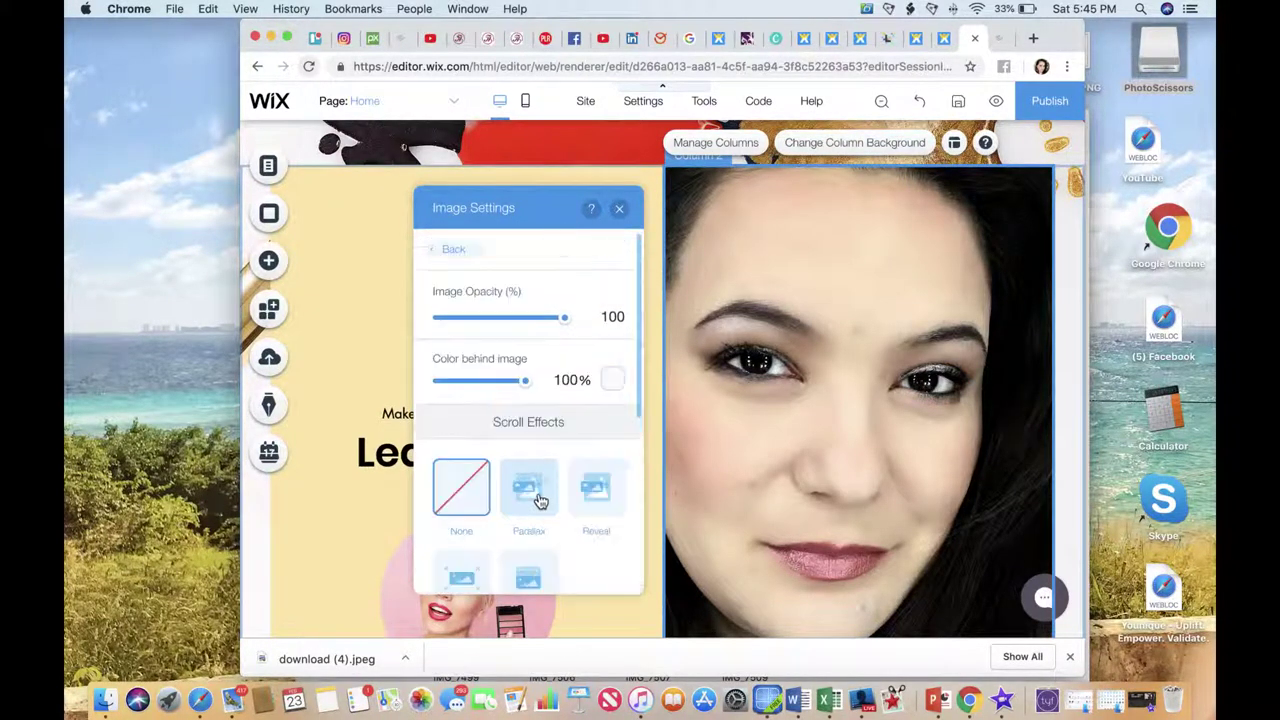
pyautogui.click(619, 208)
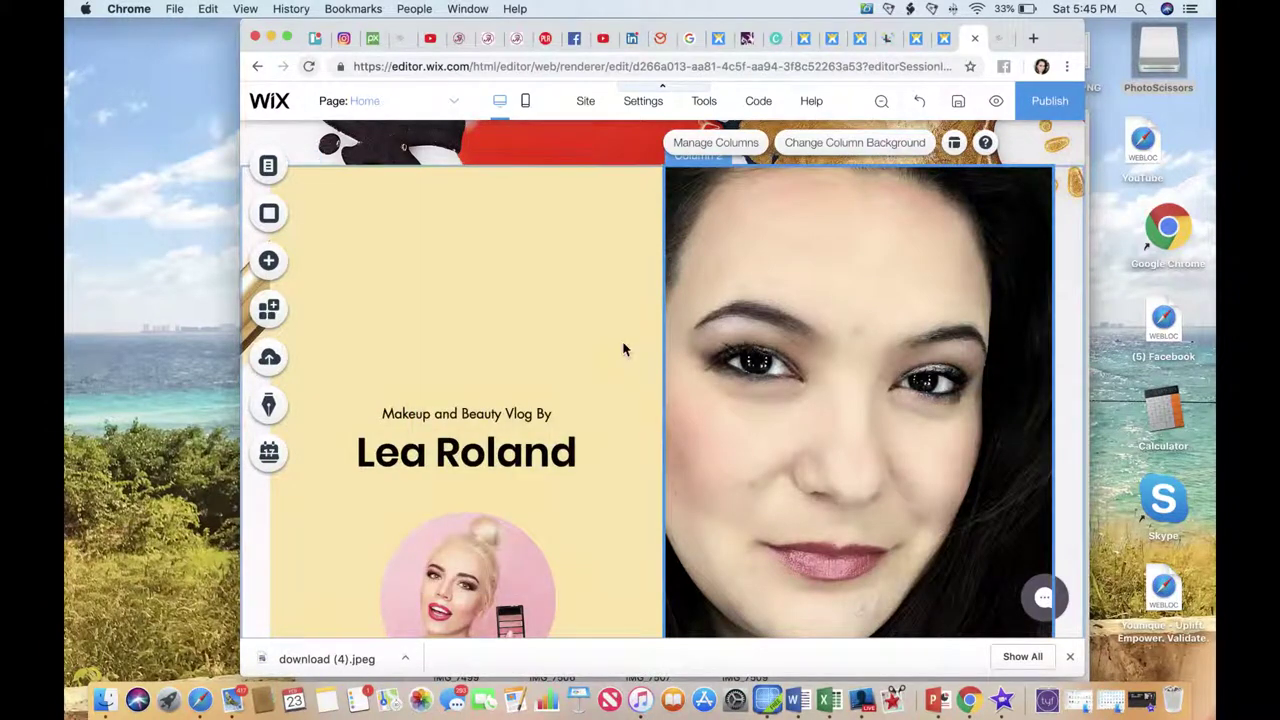
# Keep the left column's lavender background and move 'Makeup and Beauty Vlog By' to the column's top.
pyautogui.click(540, 411)
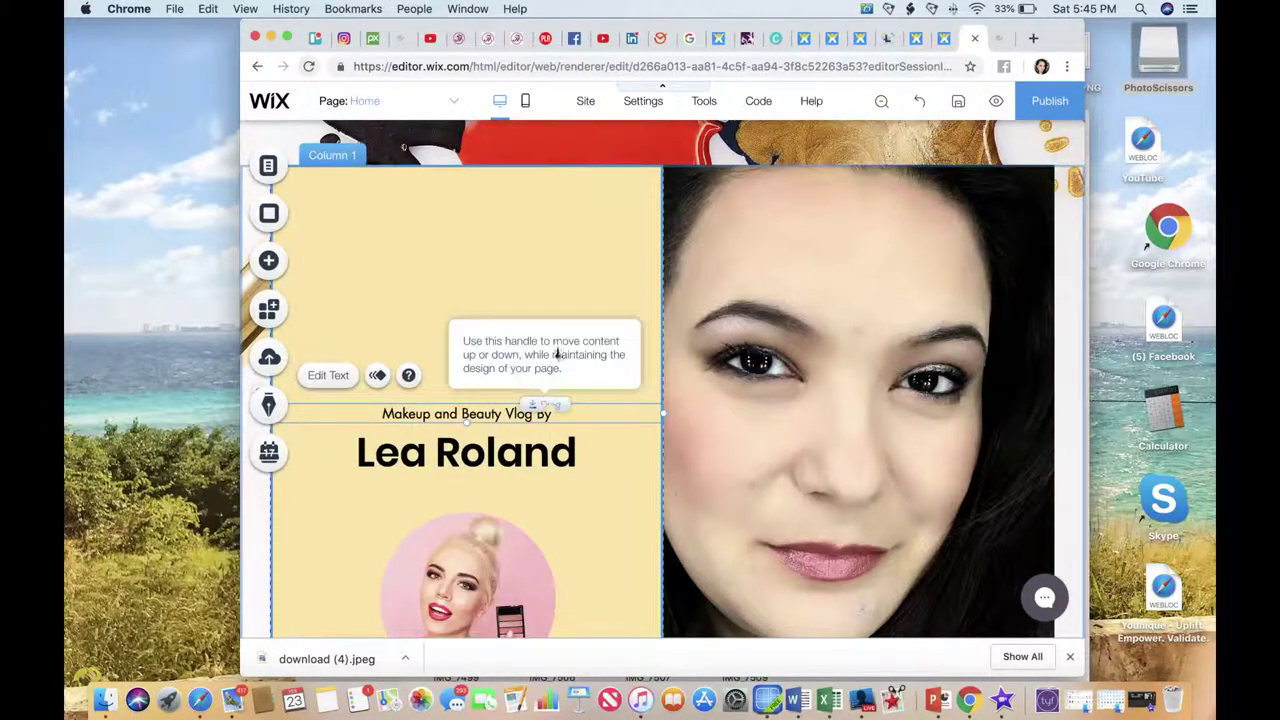
pyautogui.click(561, 307)
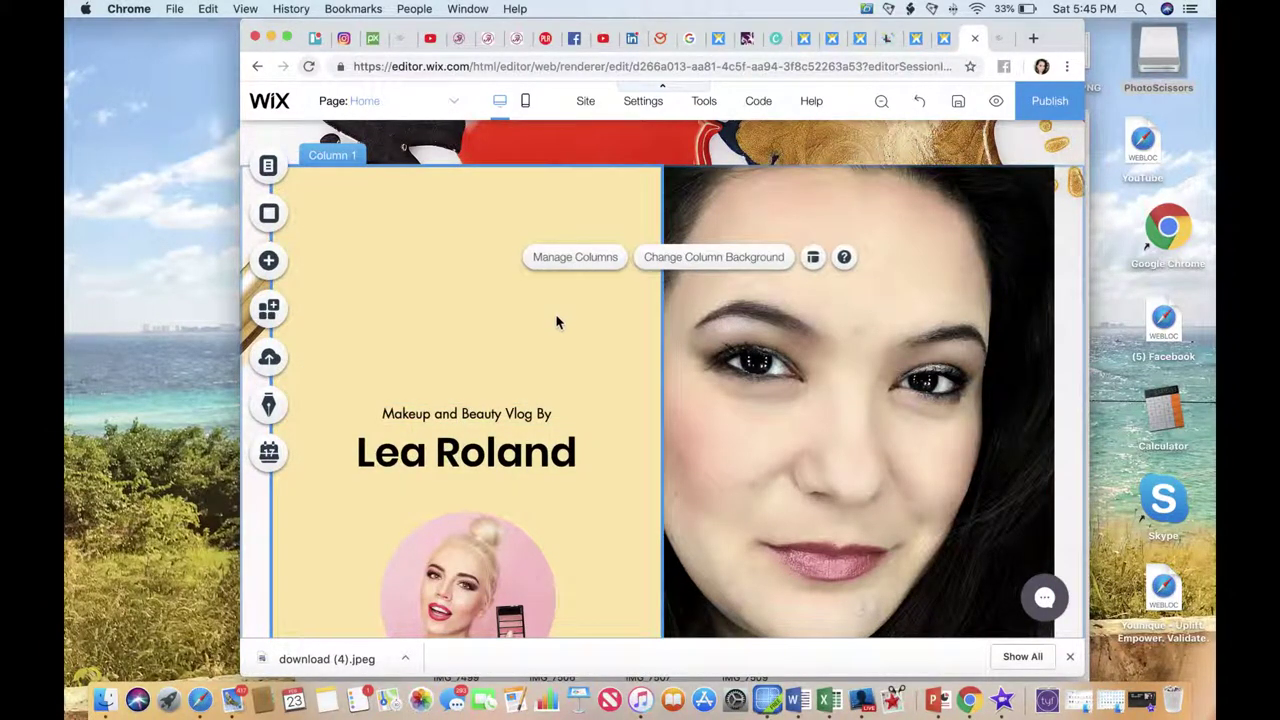
pyautogui.click(689, 259)
pyautogui.click(722, 345)
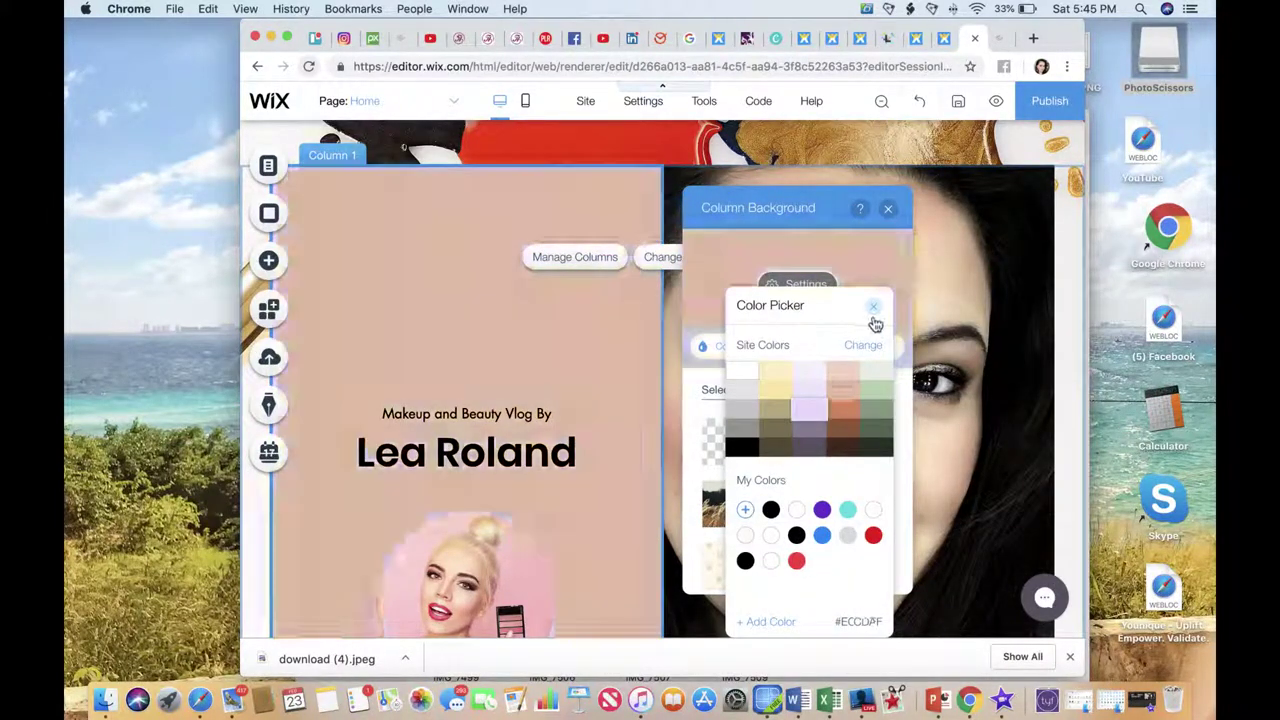
pyautogui.click(873, 305)
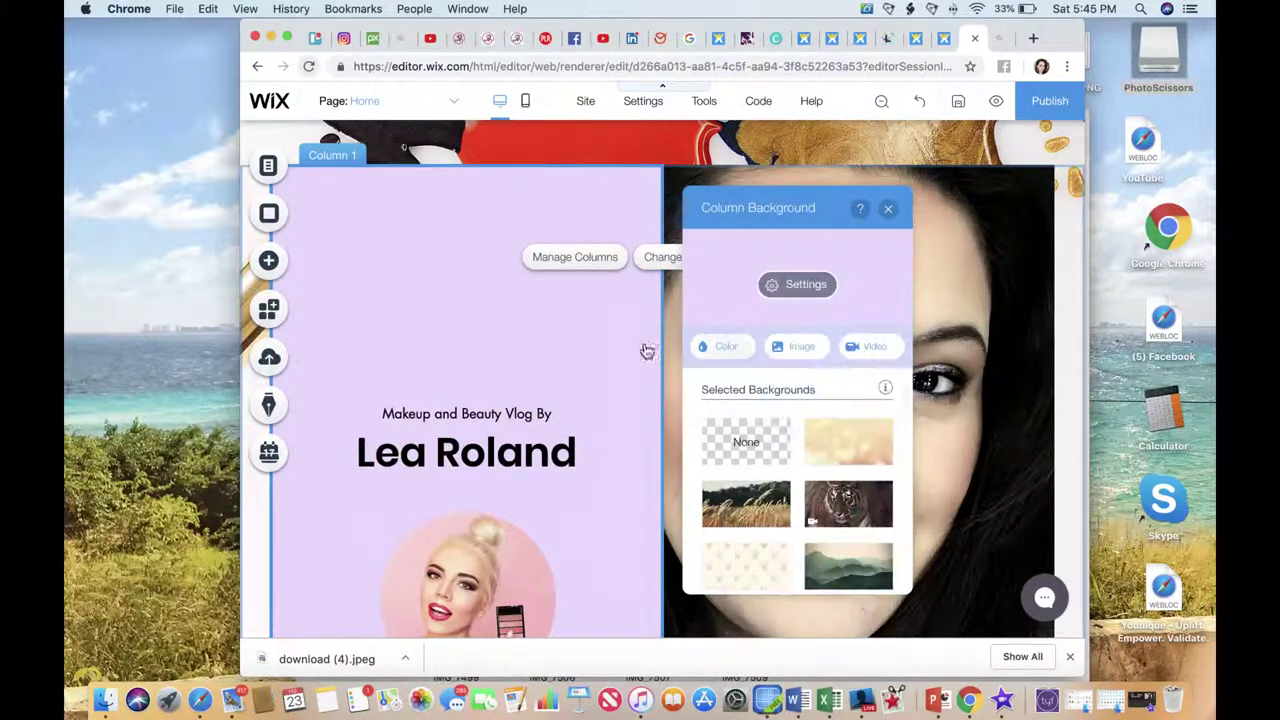
pyautogui.click(480, 410)
pyautogui.moveTo(500, 414); pyautogui.dragTo(504, 262)
# Move the name heading up under the tagline and replace its text with the vlogger's name.
pyautogui.doubleClick(457, 262)
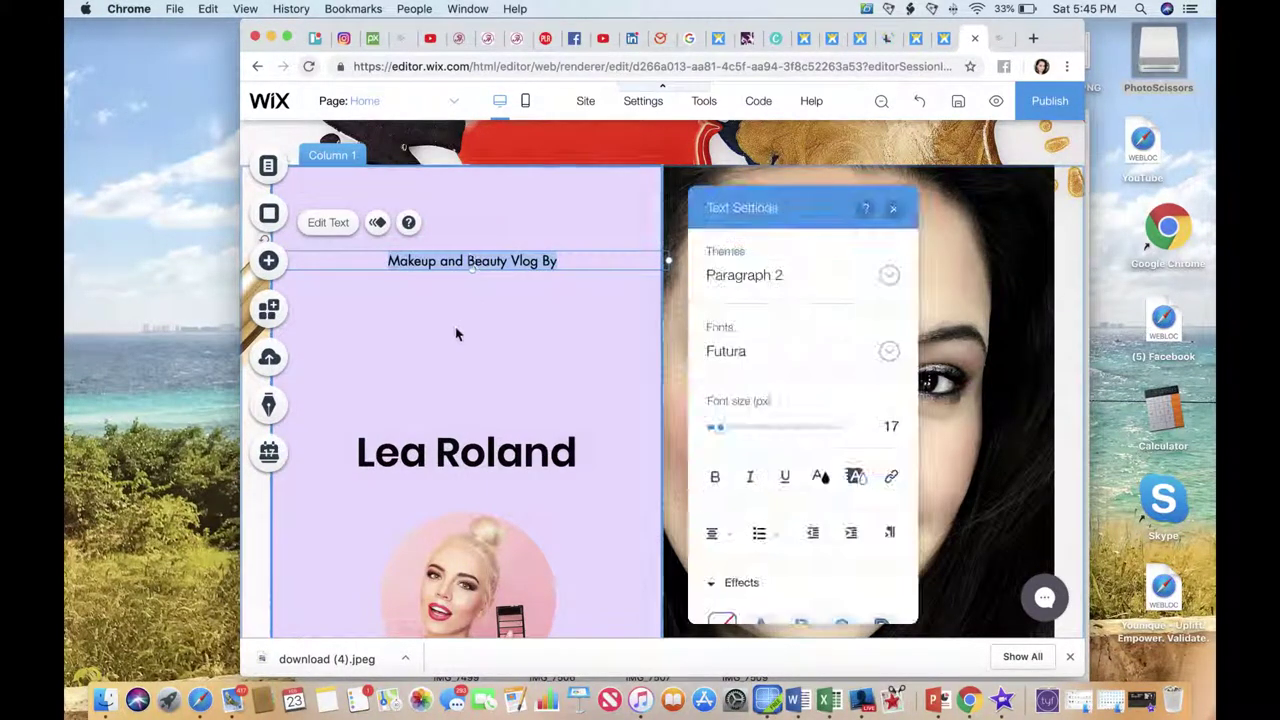
pyautogui.click(475, 462)
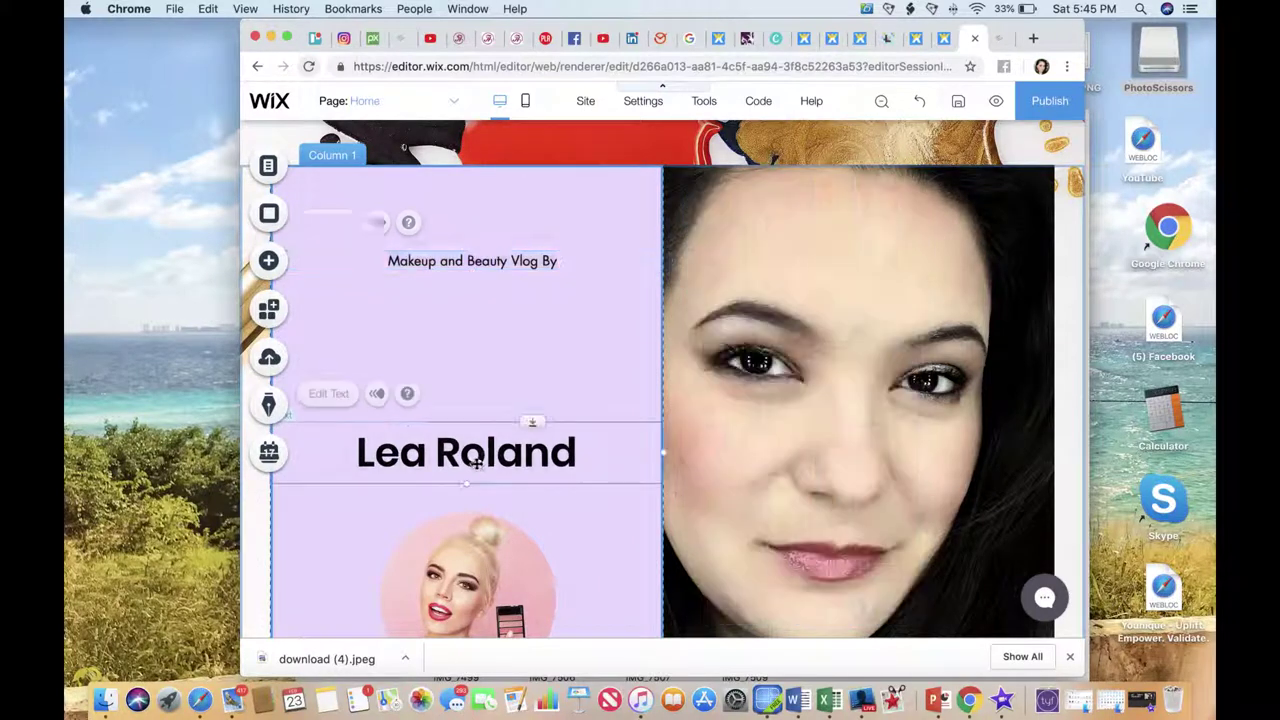
pyautogui.moveTo(476, 461); pyautogui.dragTo(486, 345)
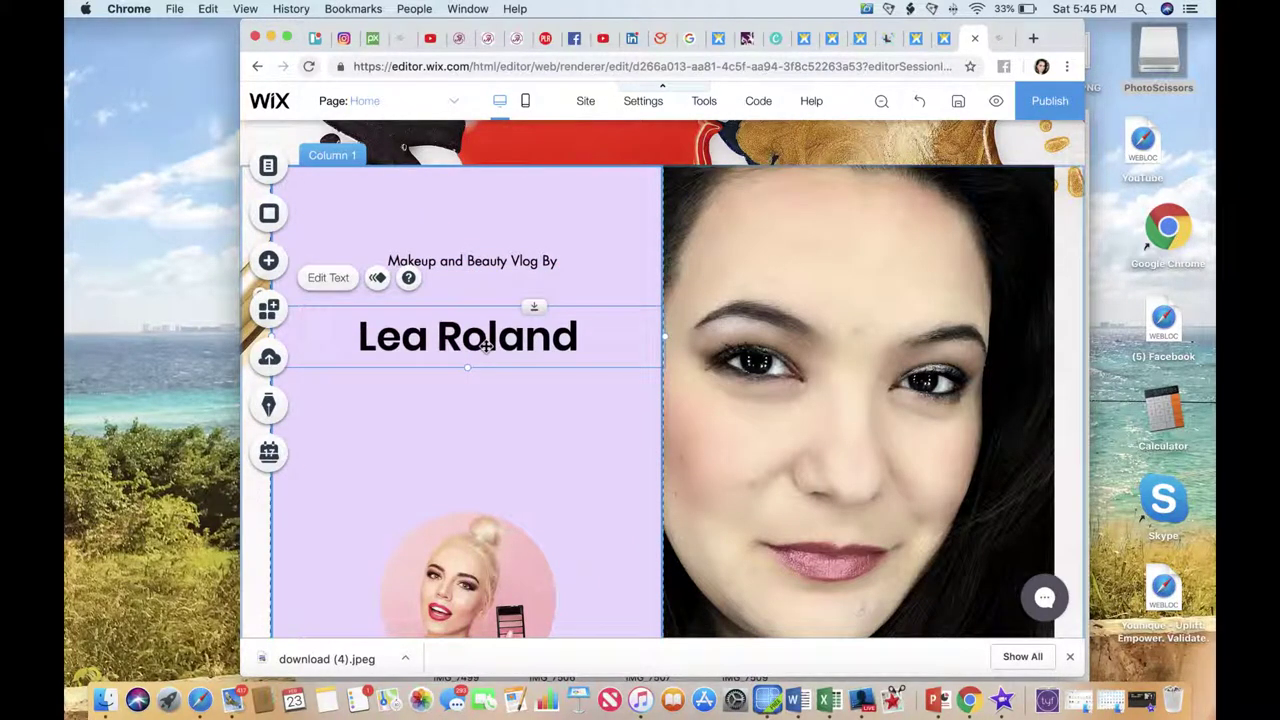
pyautogui.doubleClick(486, 345)
pyautogui.press('BackSpace')
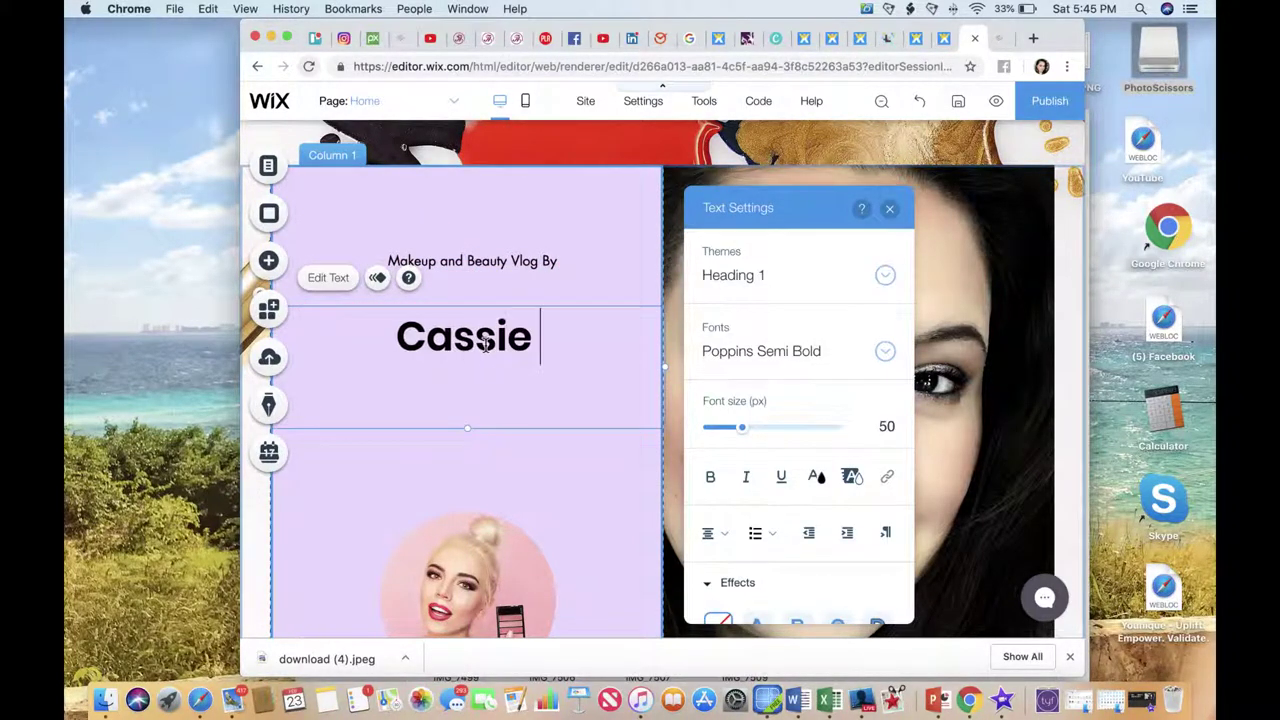
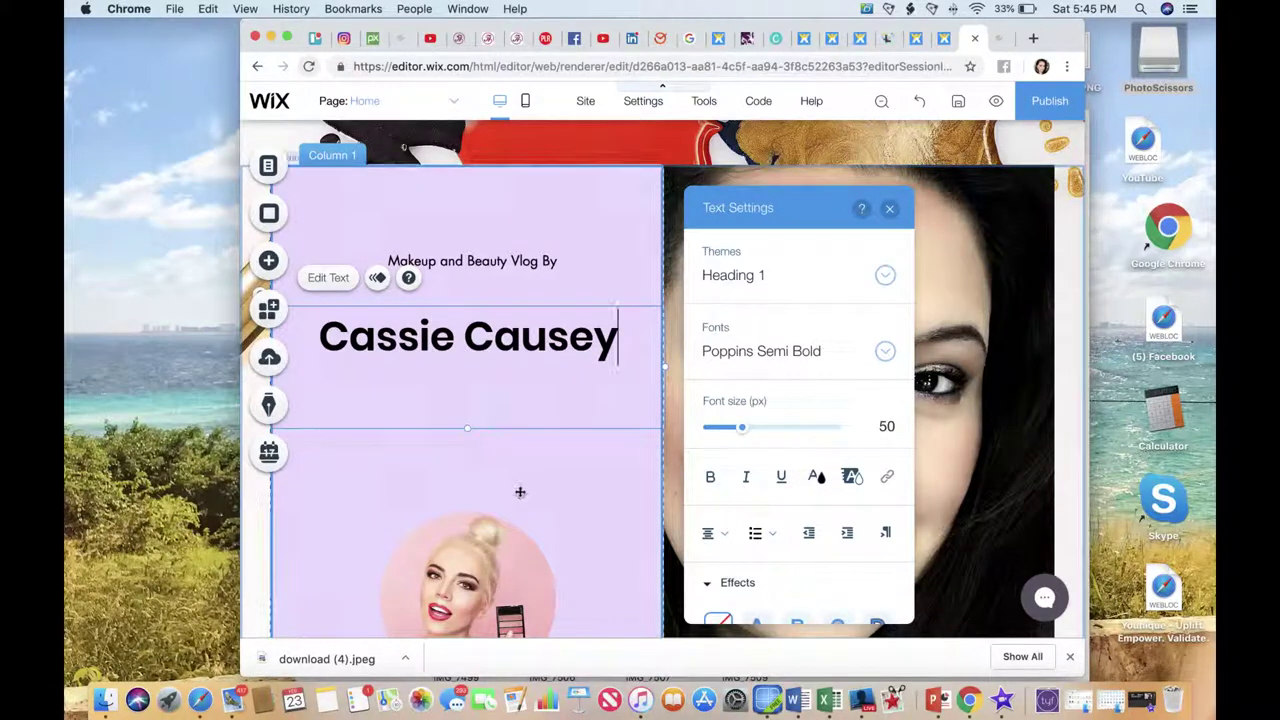
# Move the round portrait image up below the heading and open its image picker.
pyautogui.click(520, 492)
pyautogui.moveTo(517, 540); pyautogui.dragTo(522, 460)
pyautogui.scroll(-5, 515, 473)
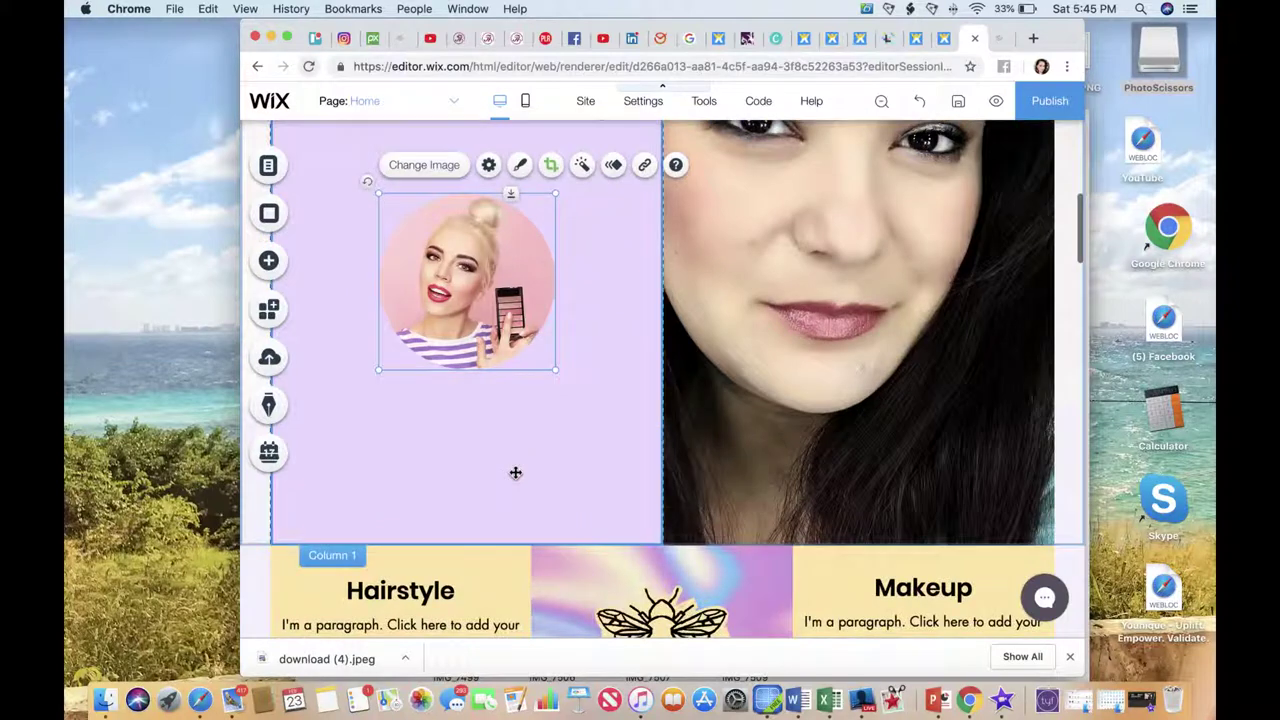
pyautogui.scroll(4, 515, 473)
pyautogui.doubleClick(461, 386)
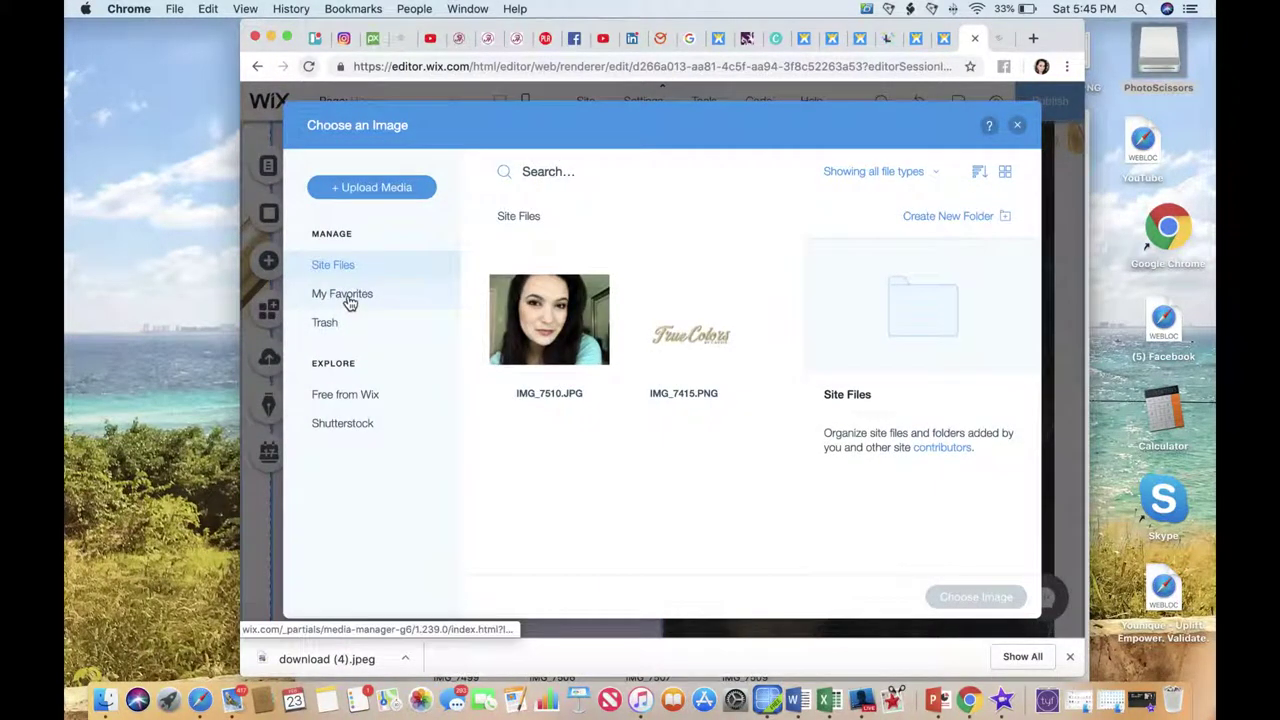
# Replace the round portrait with the free Pink Blush image found by searching Wix's free images for makeup.
pyautogui.click(358, 400)
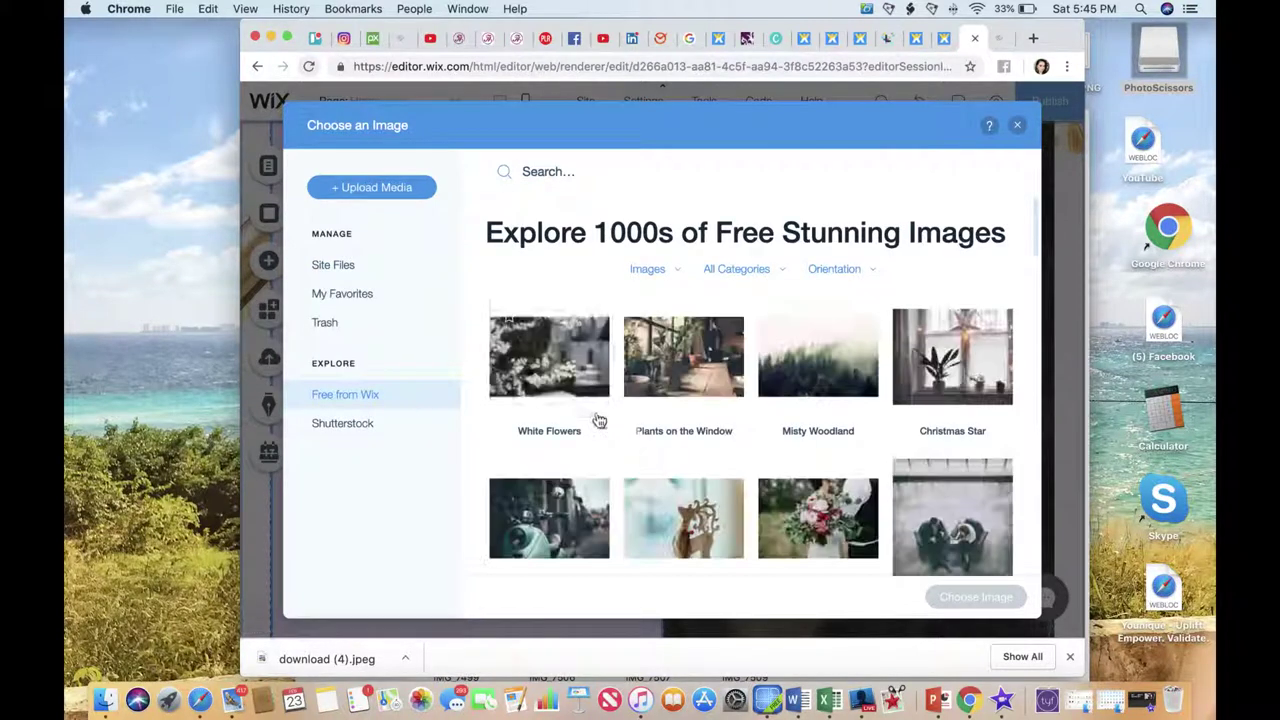
pyautogui.click(559, 173)
pyautogui.write('makeup')
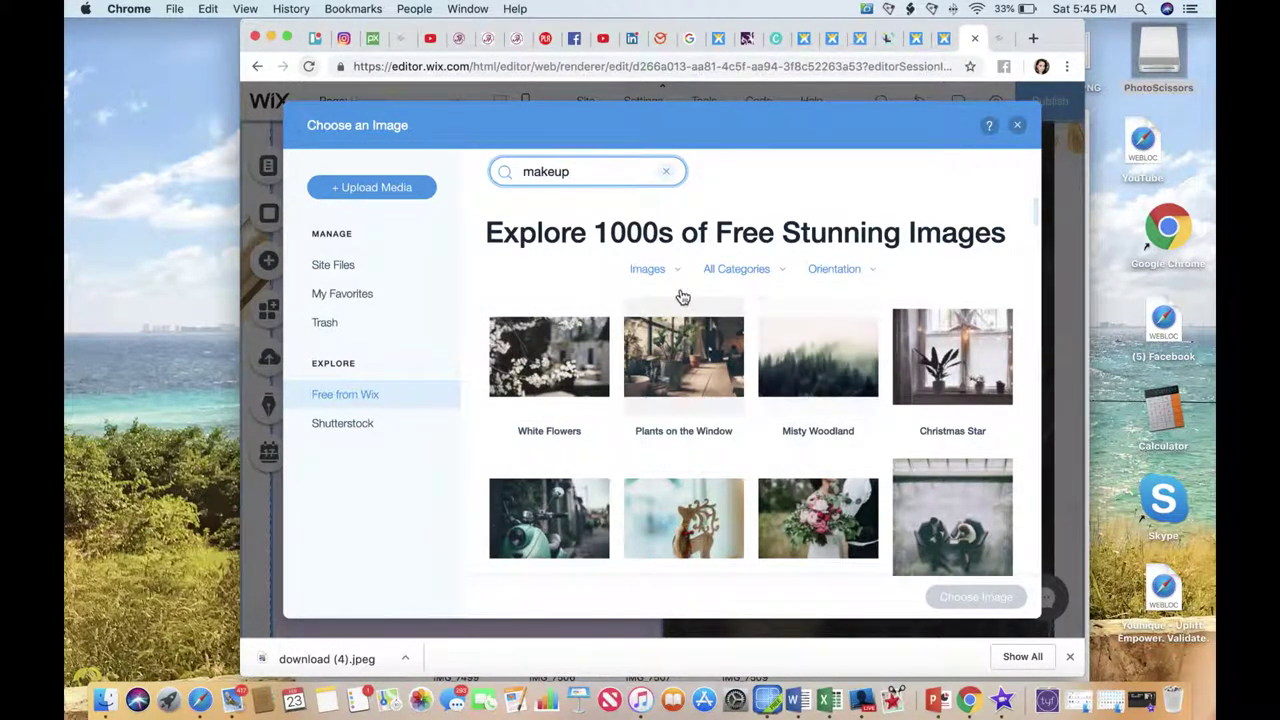
pyautogui.press('Return')
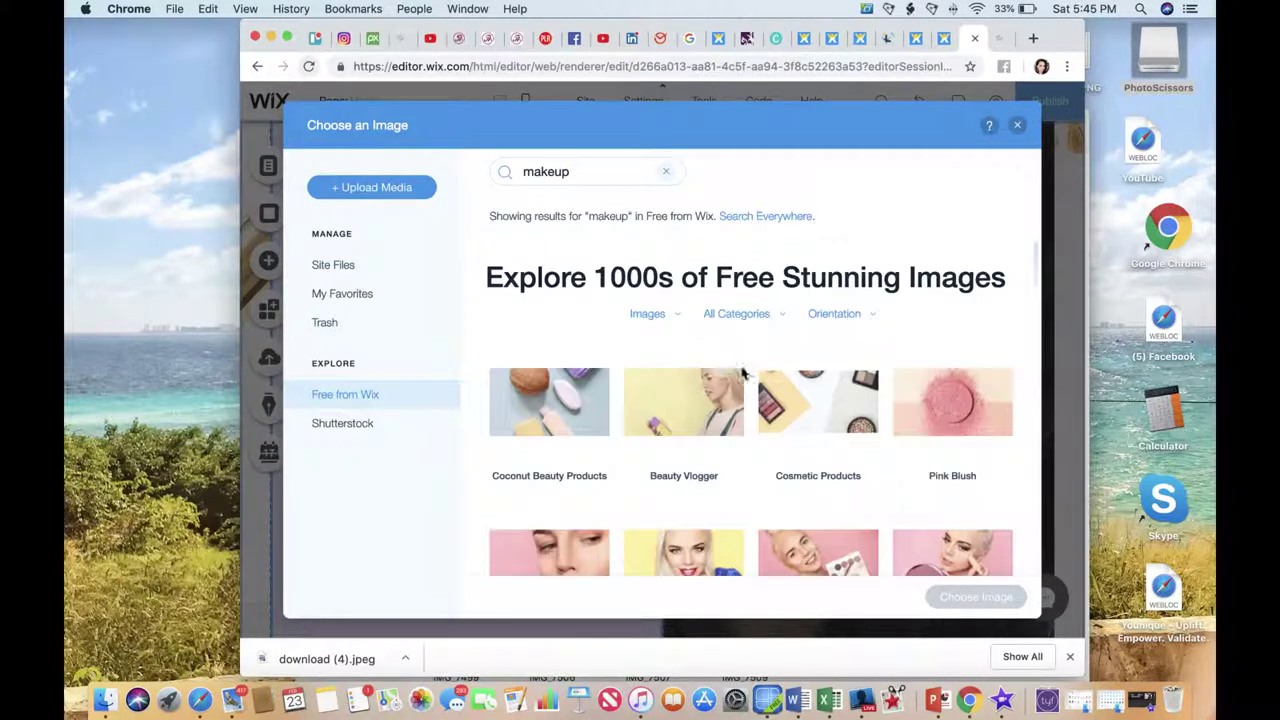
pyautogui.scroll(-2, 834, 394)
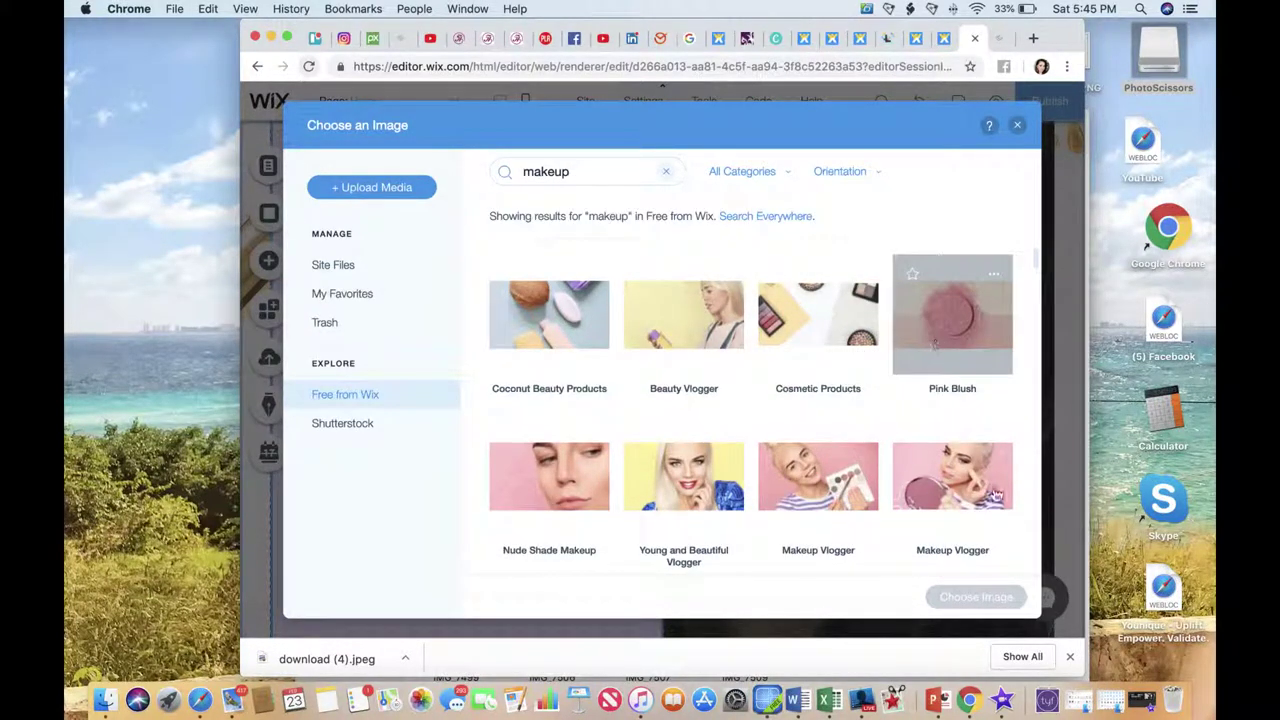
pyautogui.click(955, 294)
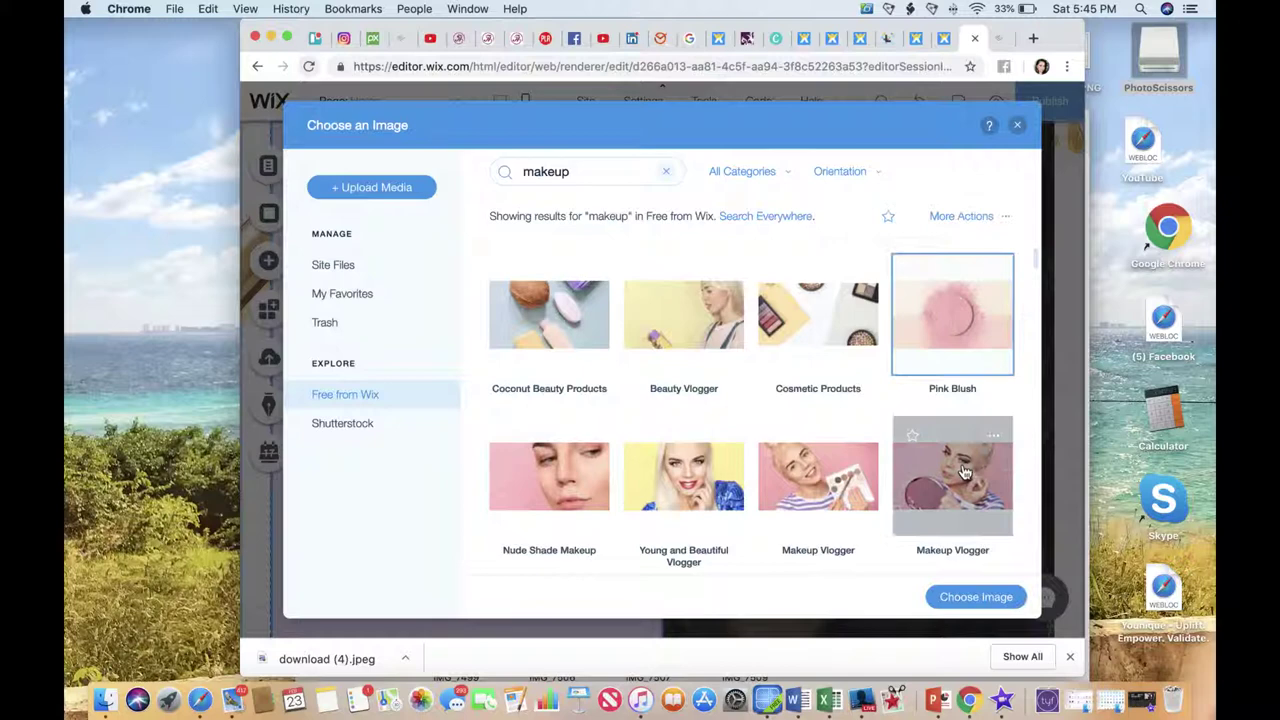
pyautogui.click(966, 597)
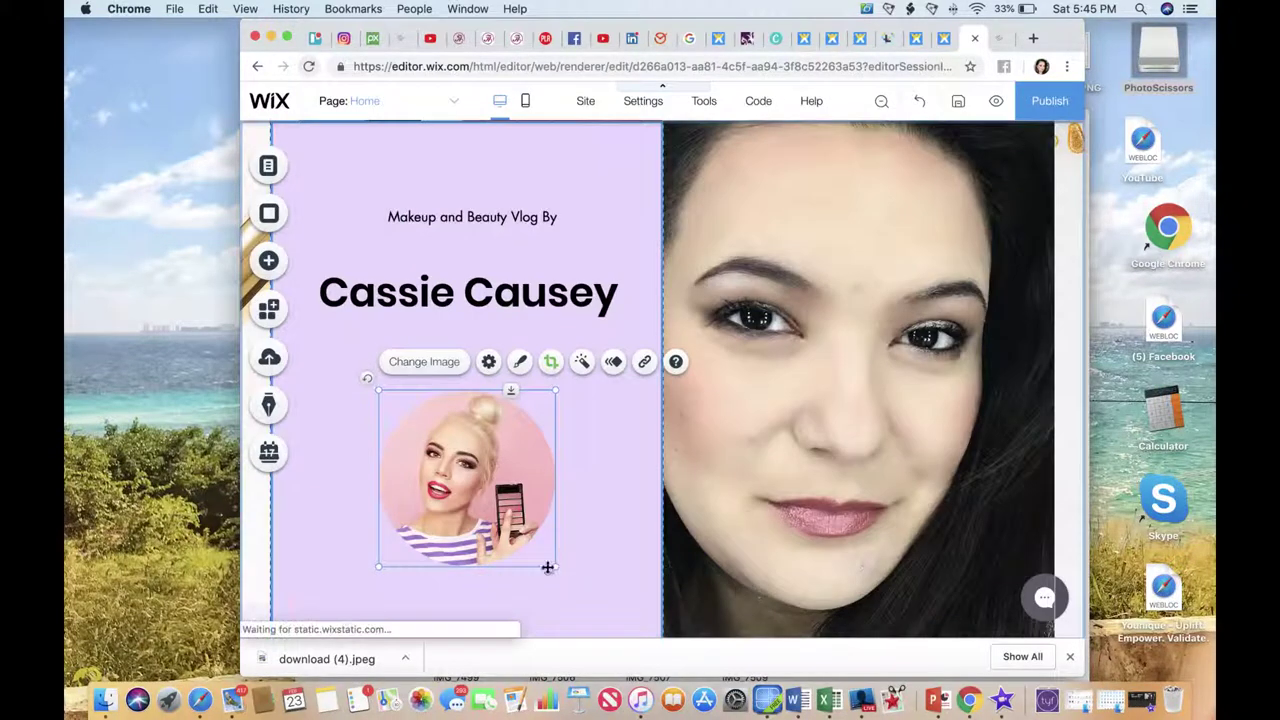
# Shorten the lavender column strip by raising its bottom edge.
pyautogui.scroll(-5, 583, 537)
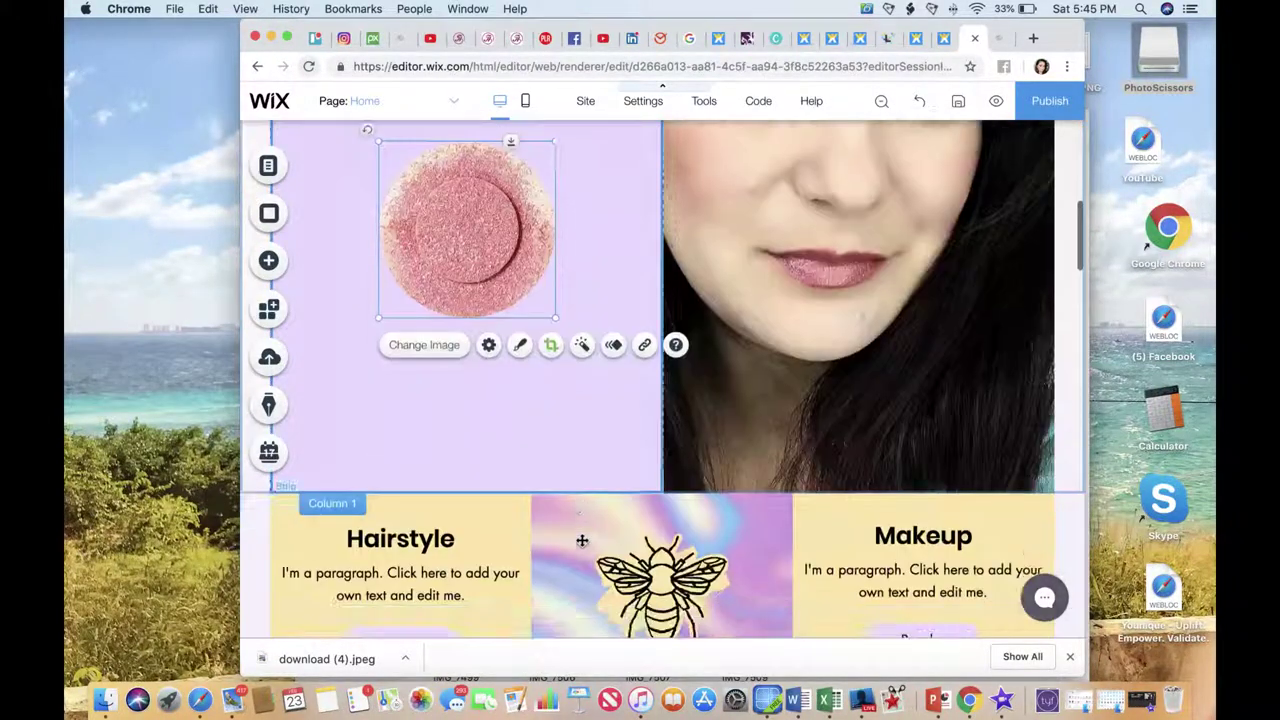
pyautogui.click(660, 497)
pyautogui.click(659, 491)
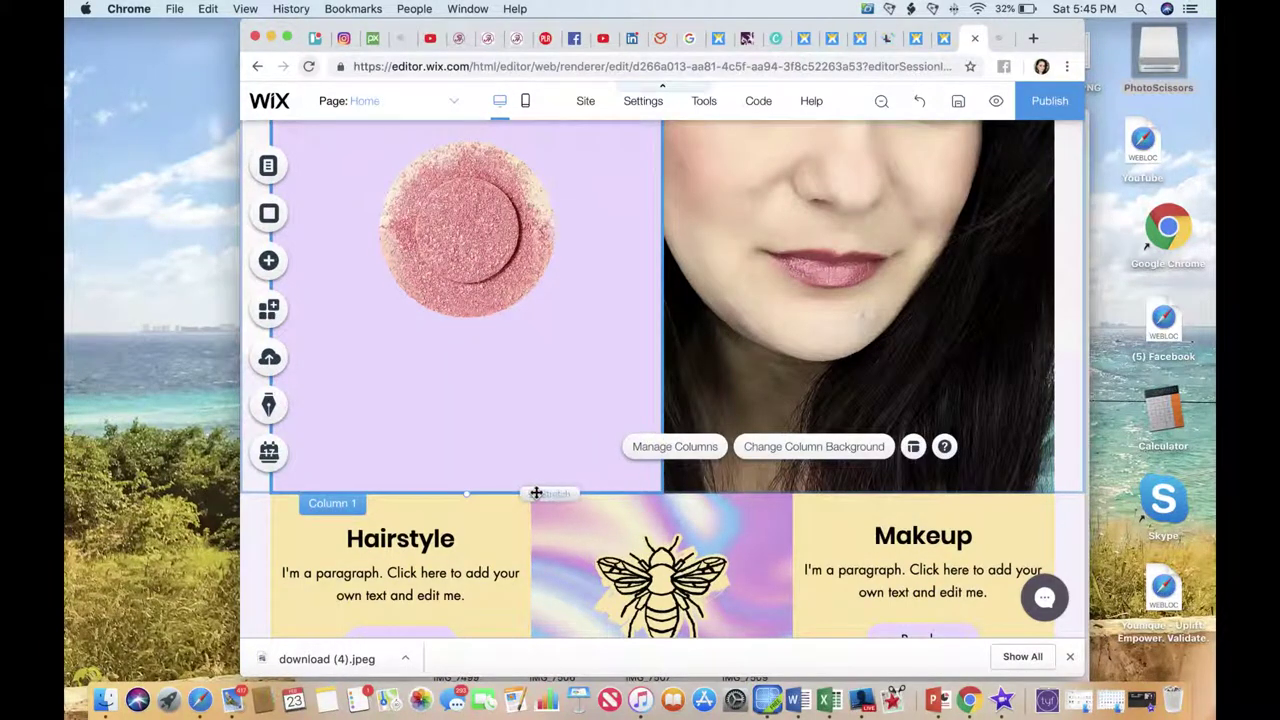
pyautogui.moveTo(537, 470); pyautogui.dragTo(534, 337)
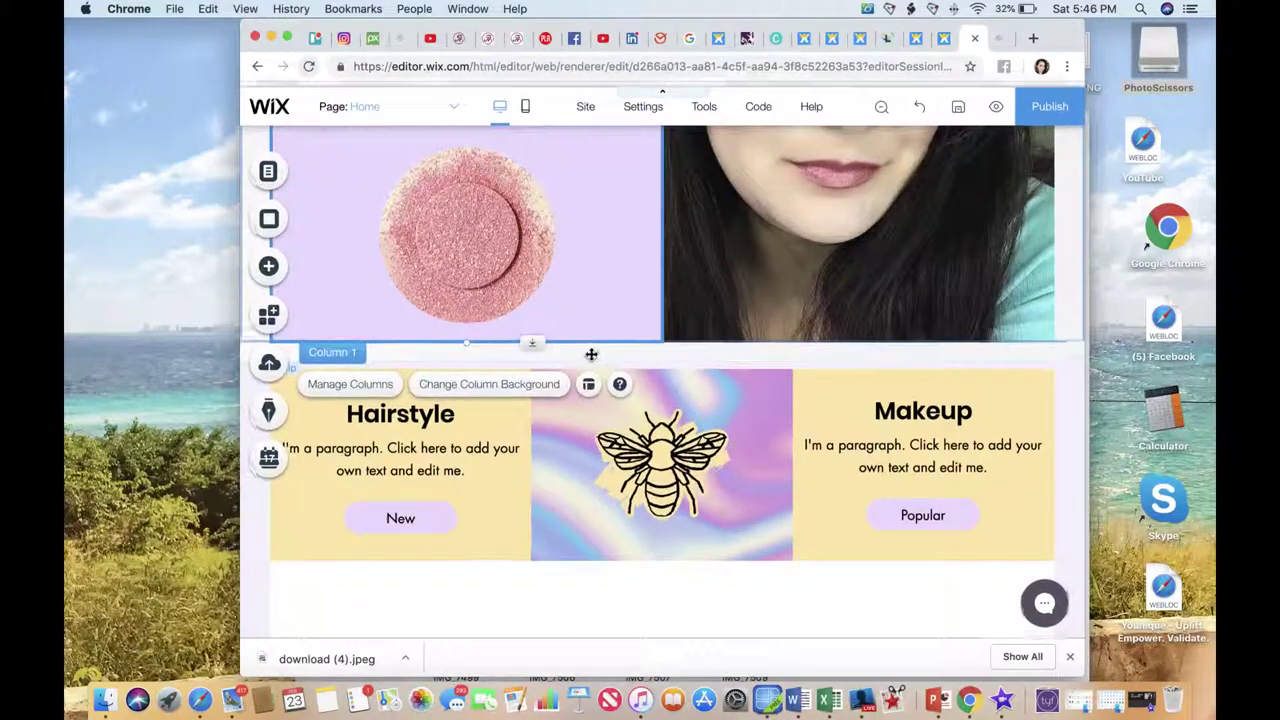
pyautogui.scroll(3, 591, 355)
pyautogui.scroll(4, 589, 368)
pyautogui.scroll(-4, 590, 364)
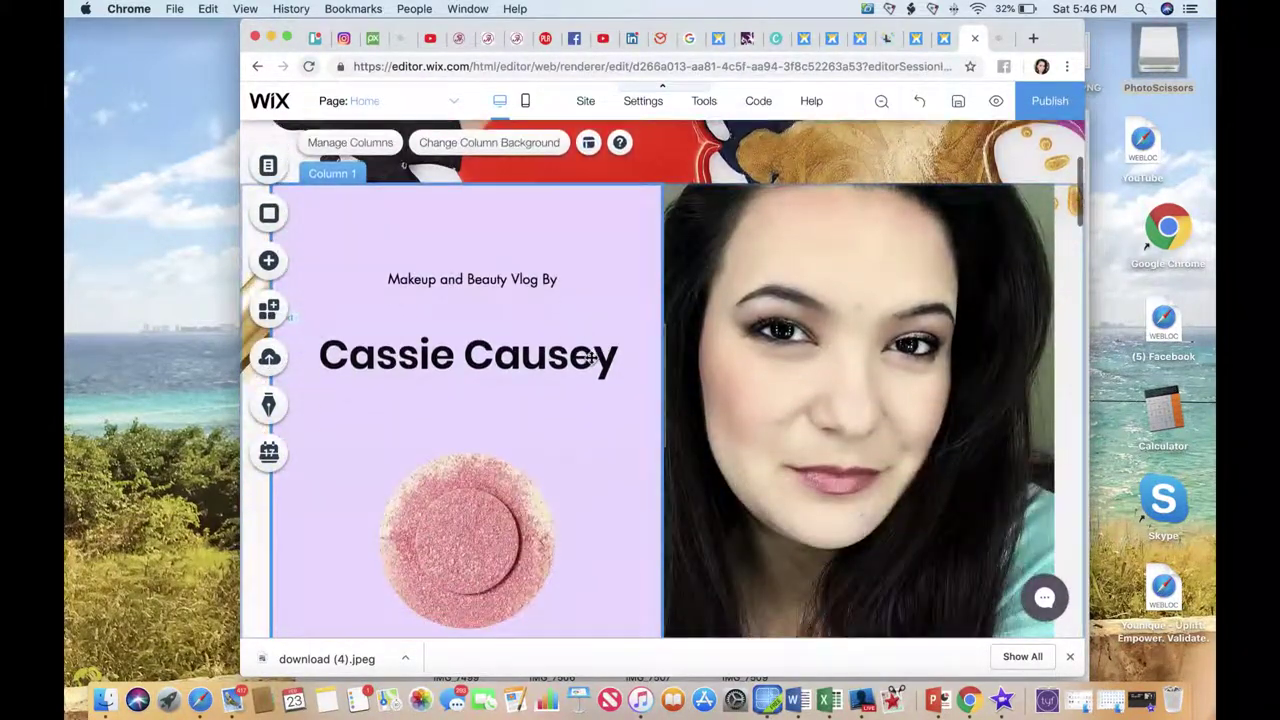
# Move the pink blush image up just beneath the heading and fine-tune the lavender column's layout.
pyautogui.click(518, 455)
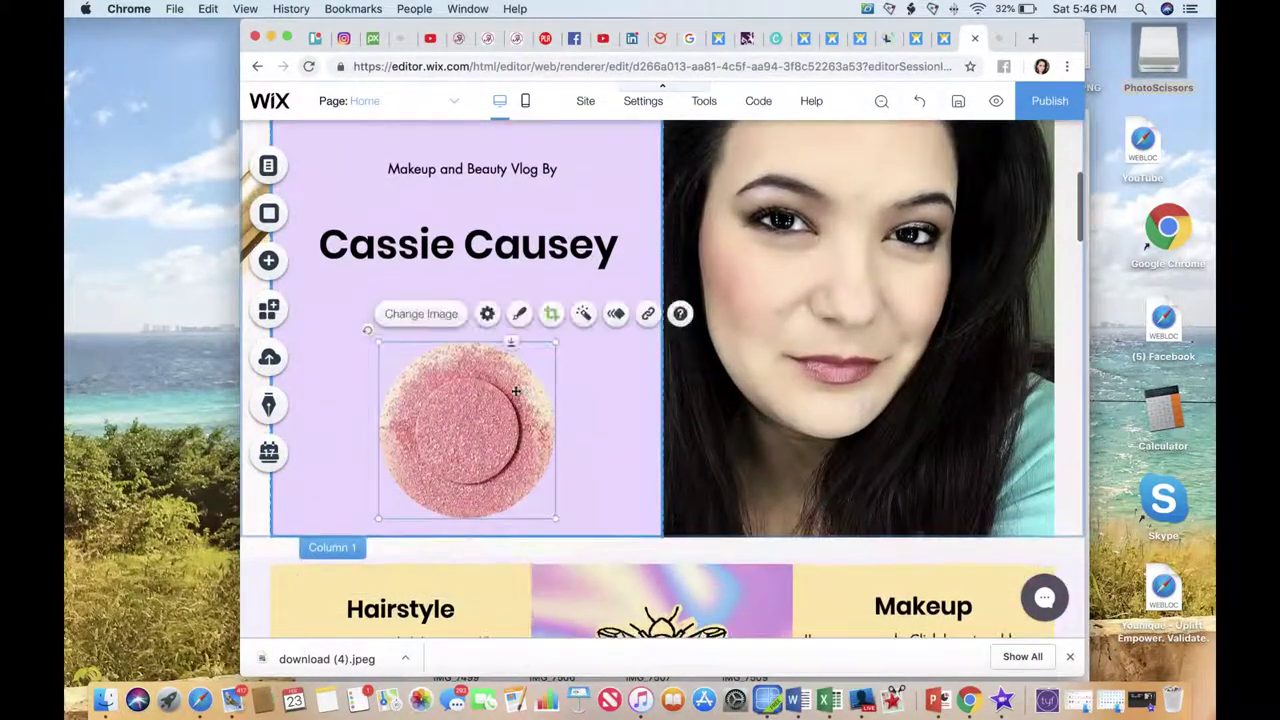
pyautogui.moveTo(518, 455); pyautogui.dragTo(515, 400)
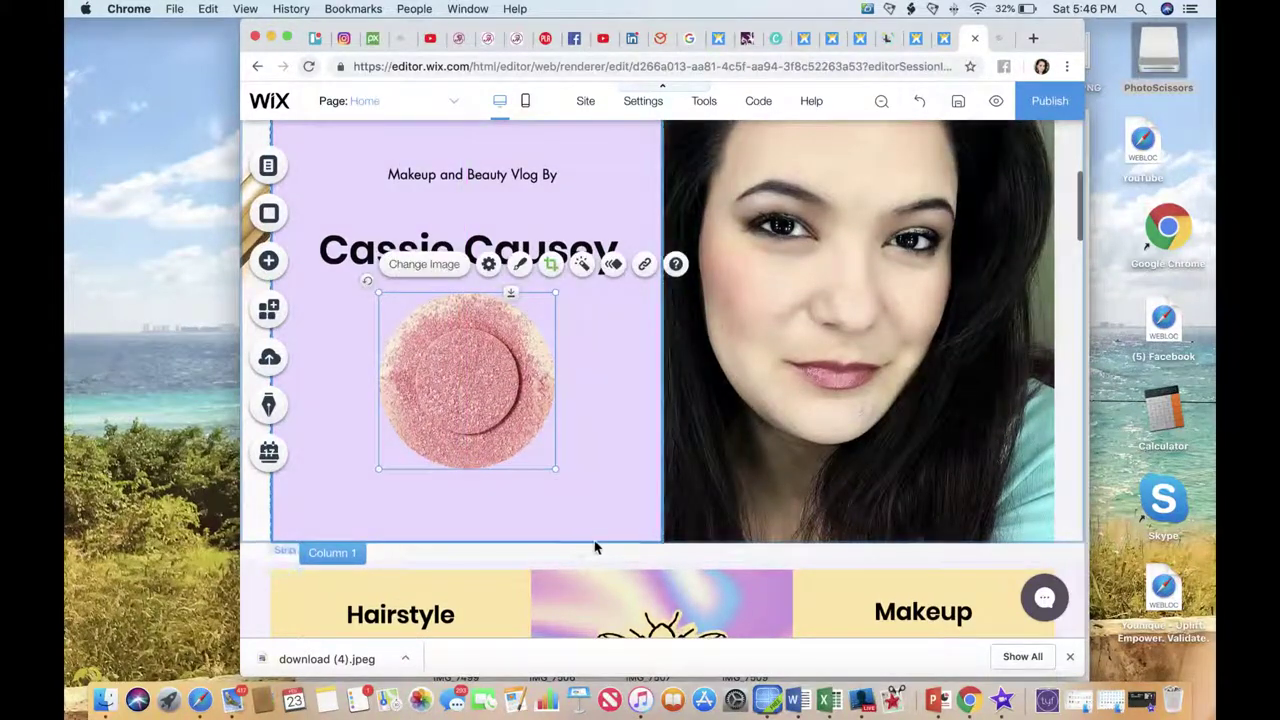
pyautogui.click(610, 545)
pyautogui.moveTo(538, 491); pyautogui.dragTo(603, 486)
pyautogui.scroll(5, 600, 500)
pyautogui.scroll(-3, 675, 508)
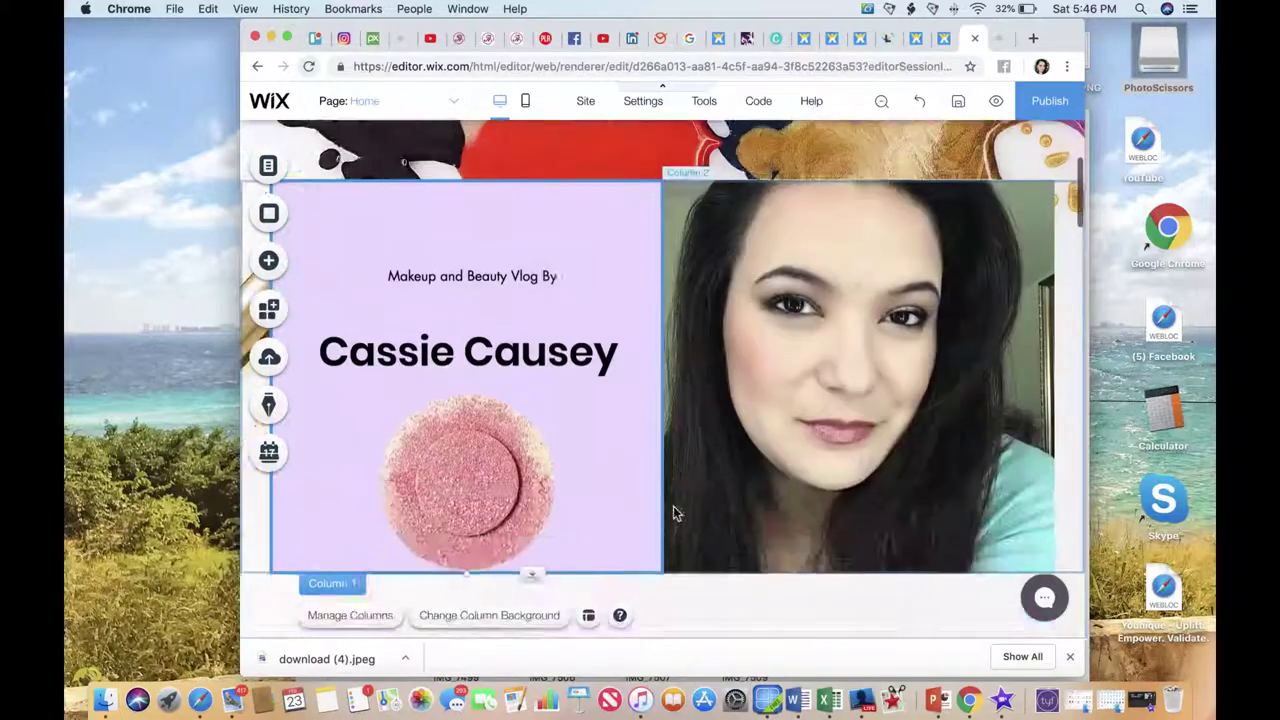
pyautogui.moveTo(489, 497); pyautogui.dragTo(486, 480)
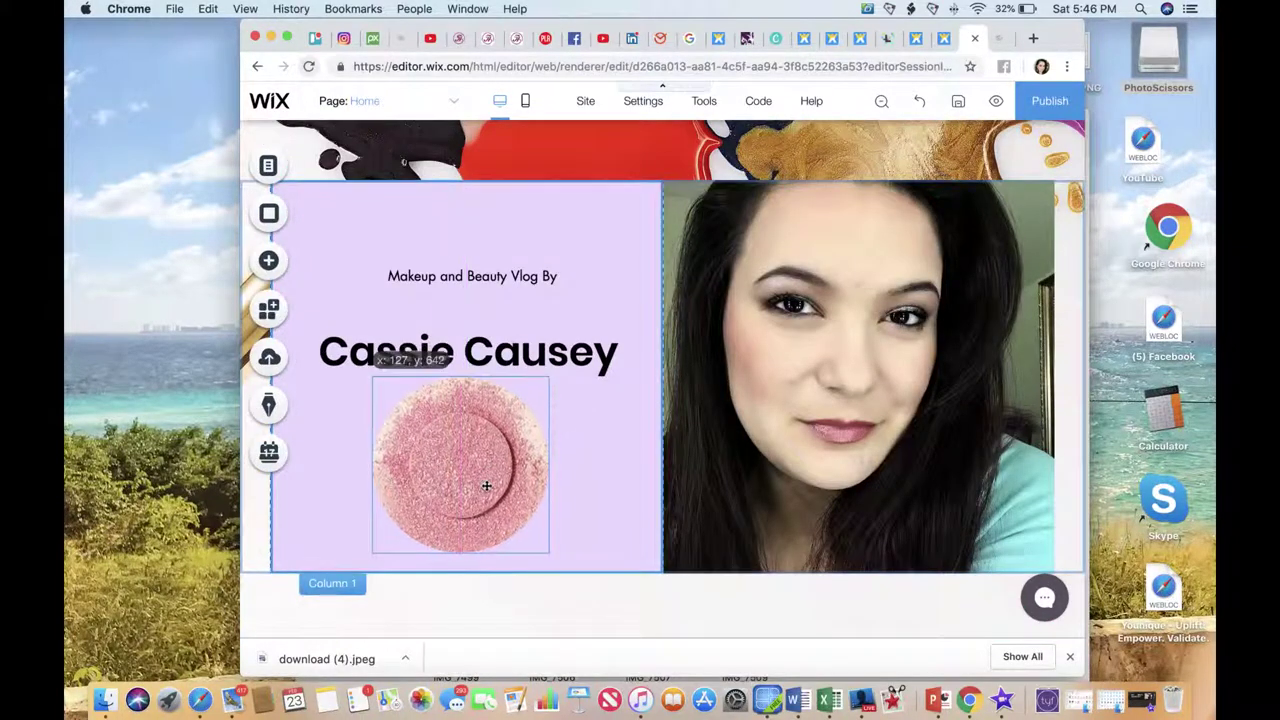
pyautogui.scroll(3, 748, 468)
pyautogui.scroll(2, 748, 472)
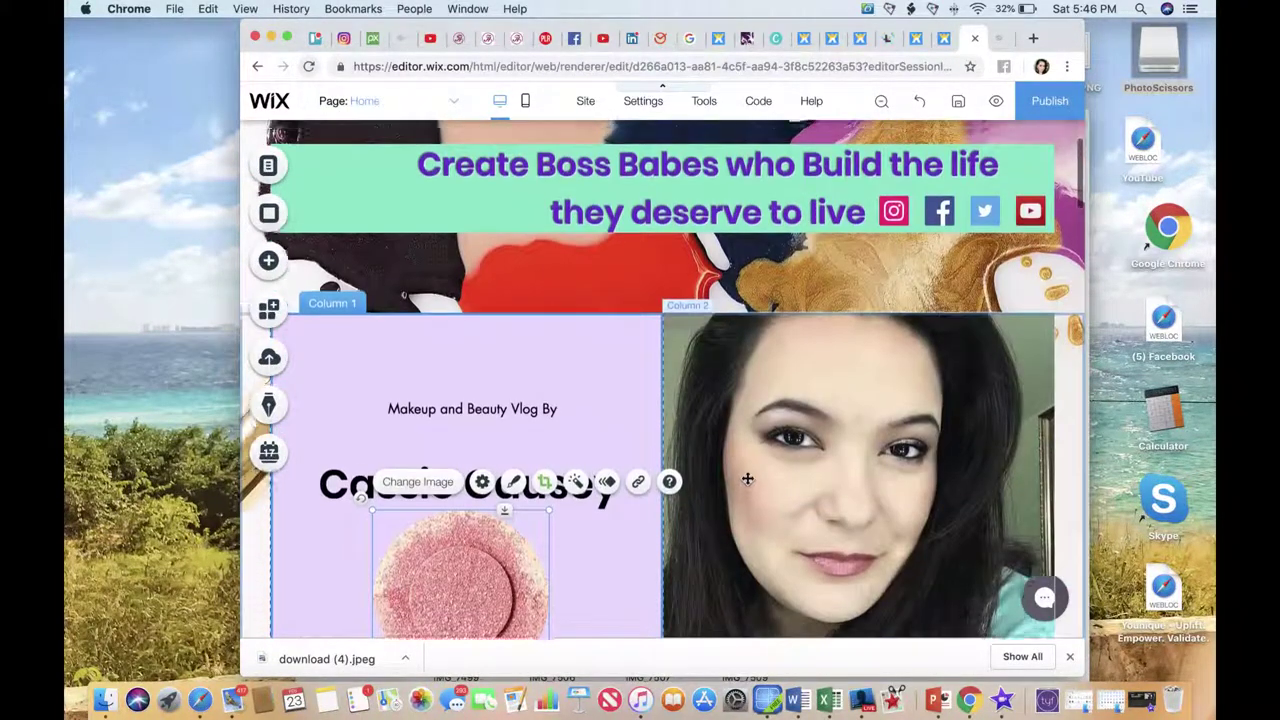
pyautogui.scroll(1, 720, 307)
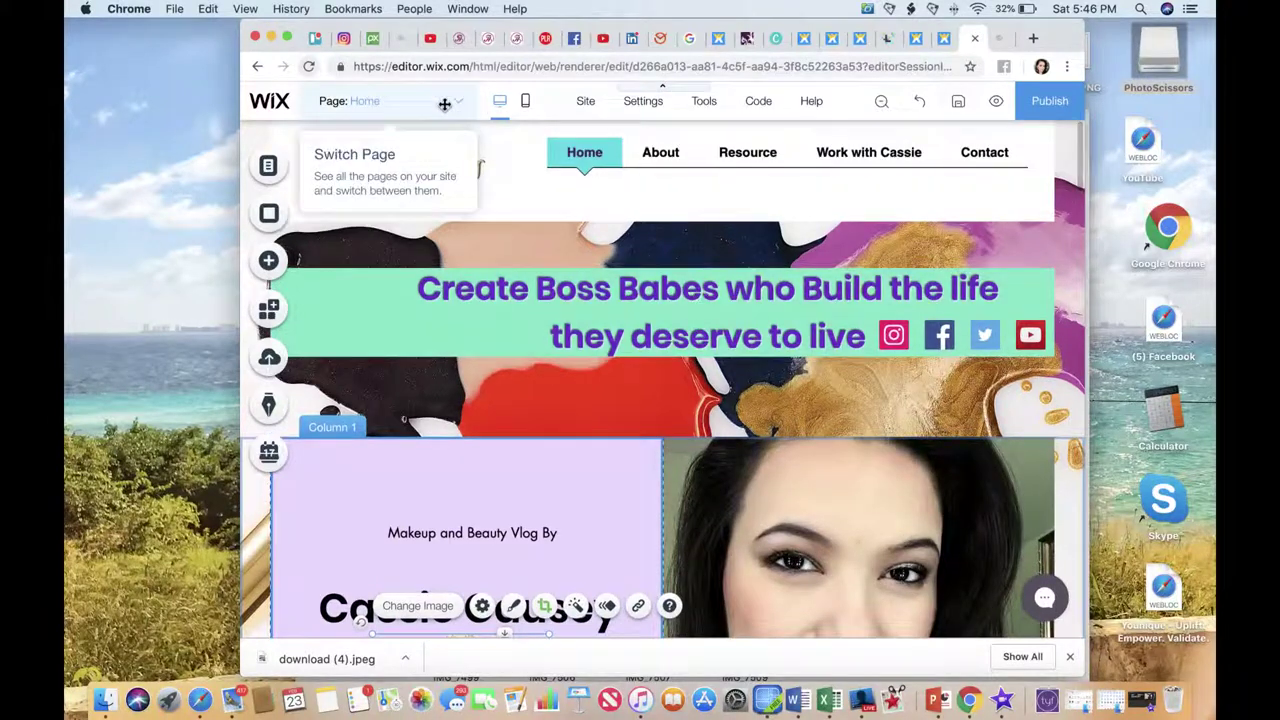
# Switch Wix to the mobile layout, skip the intro, and select the header strip.
pyautogui.click(527, 102)
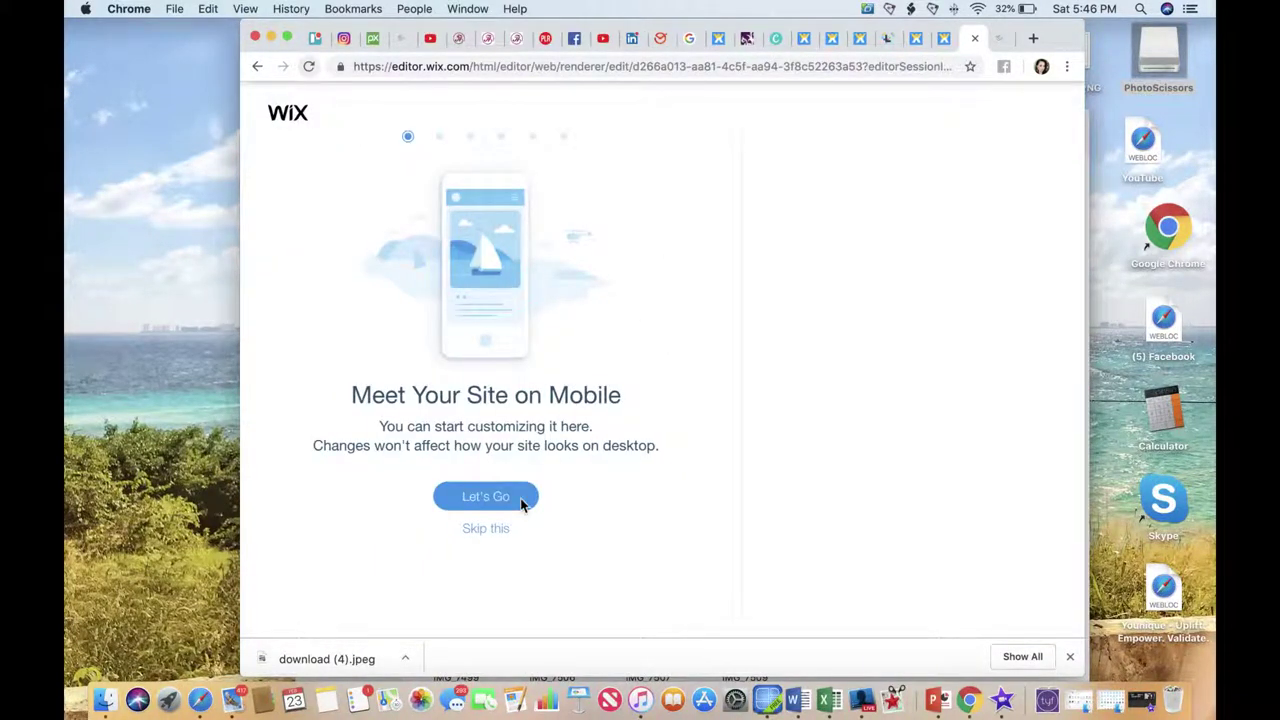
pyautogui.click(491, 535)
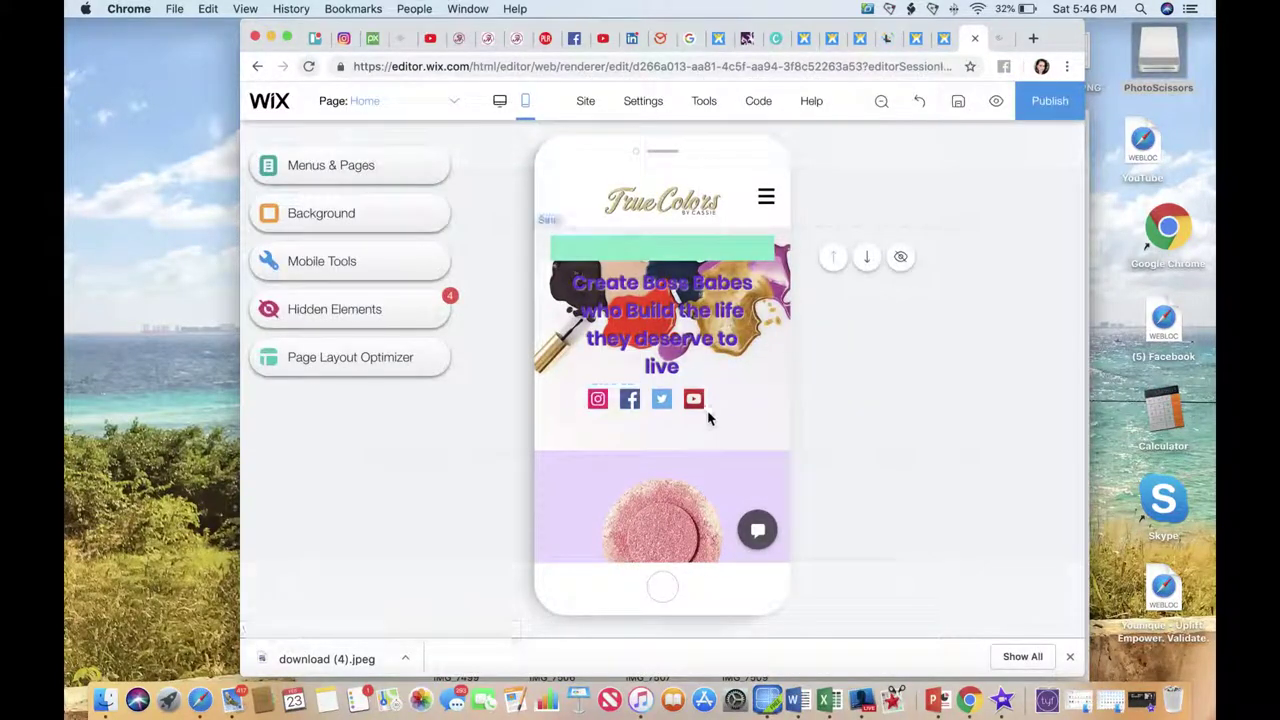
pyautogui.scroll(-3, 707, 410)
pyautogui.scroll(-5, 709, 413)
pyautogui.scroll(7, 709, 413)
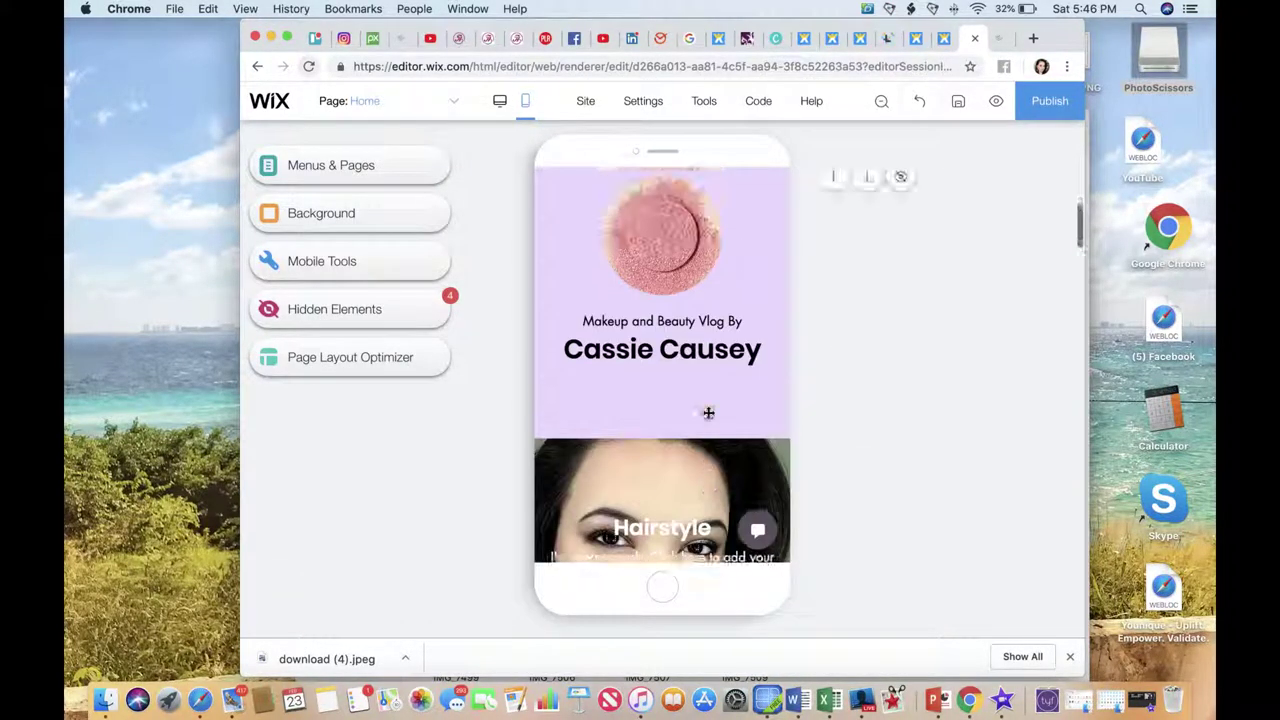
pyautogui.scroll(3, 708, 413)
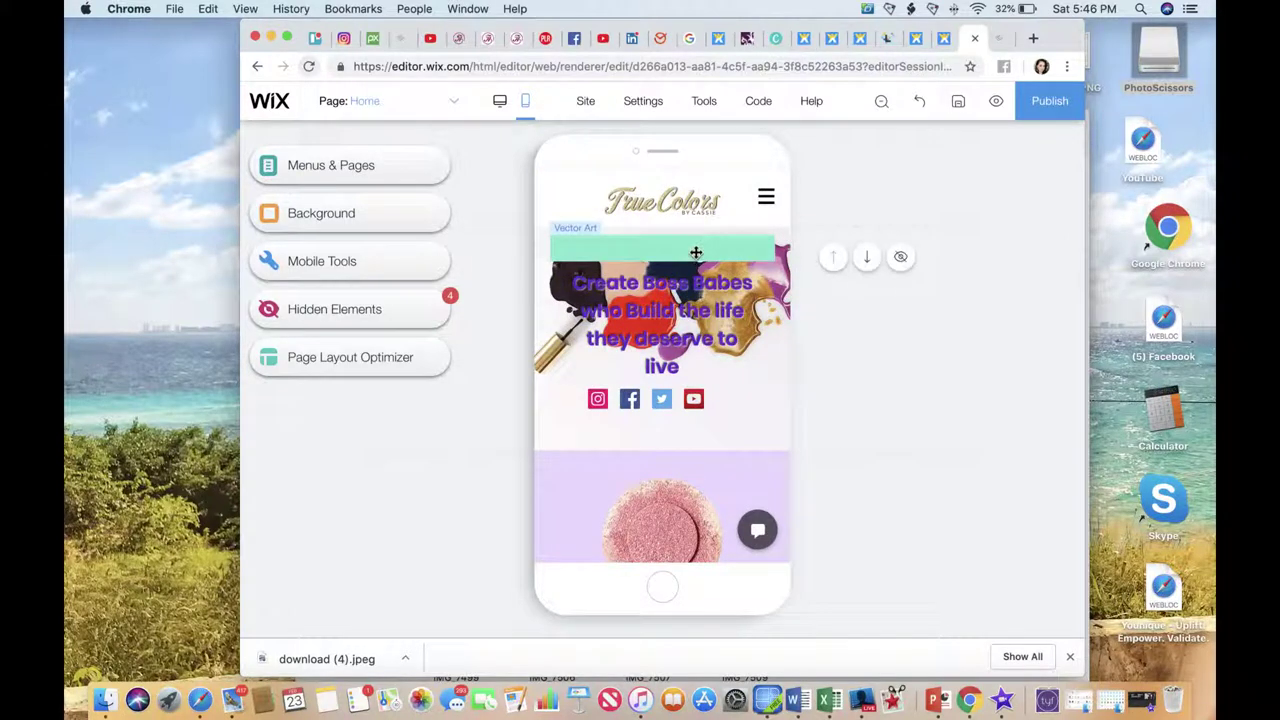
pyautogui.click(695, 287)
# Move the green bar down onto the mobile tagline and stretch it to cover the text.
pyautogui.moveTo(695, 287); pyautogui.dragTo(660, 297)
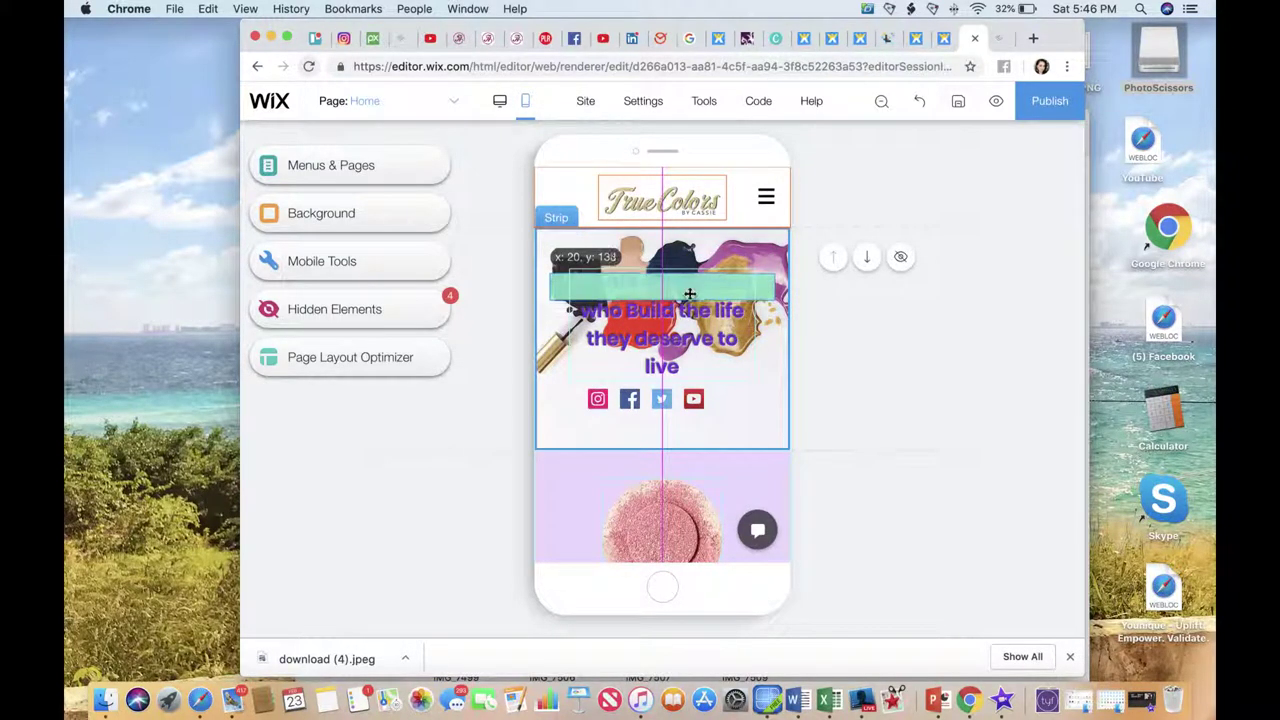
pyautogui.moveTo(660, 299); pyautogui.dragTo(660, 360)
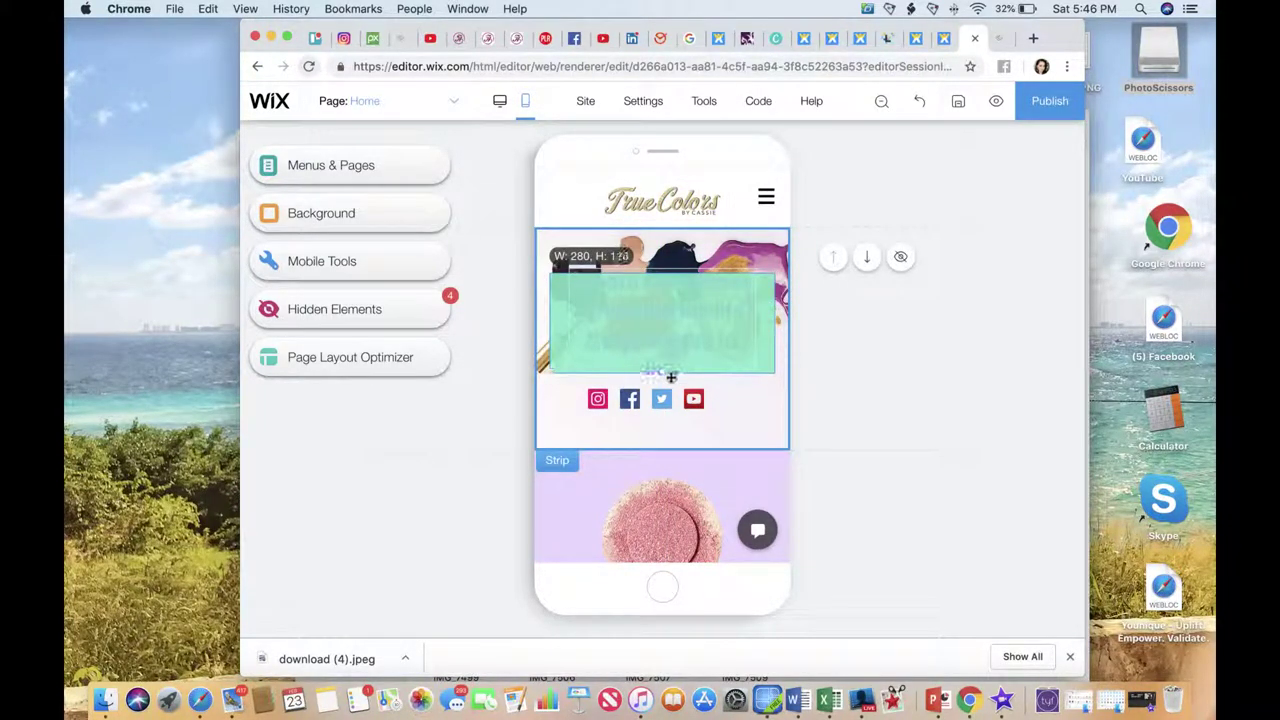
pyautogui.rightClick(750, 327)
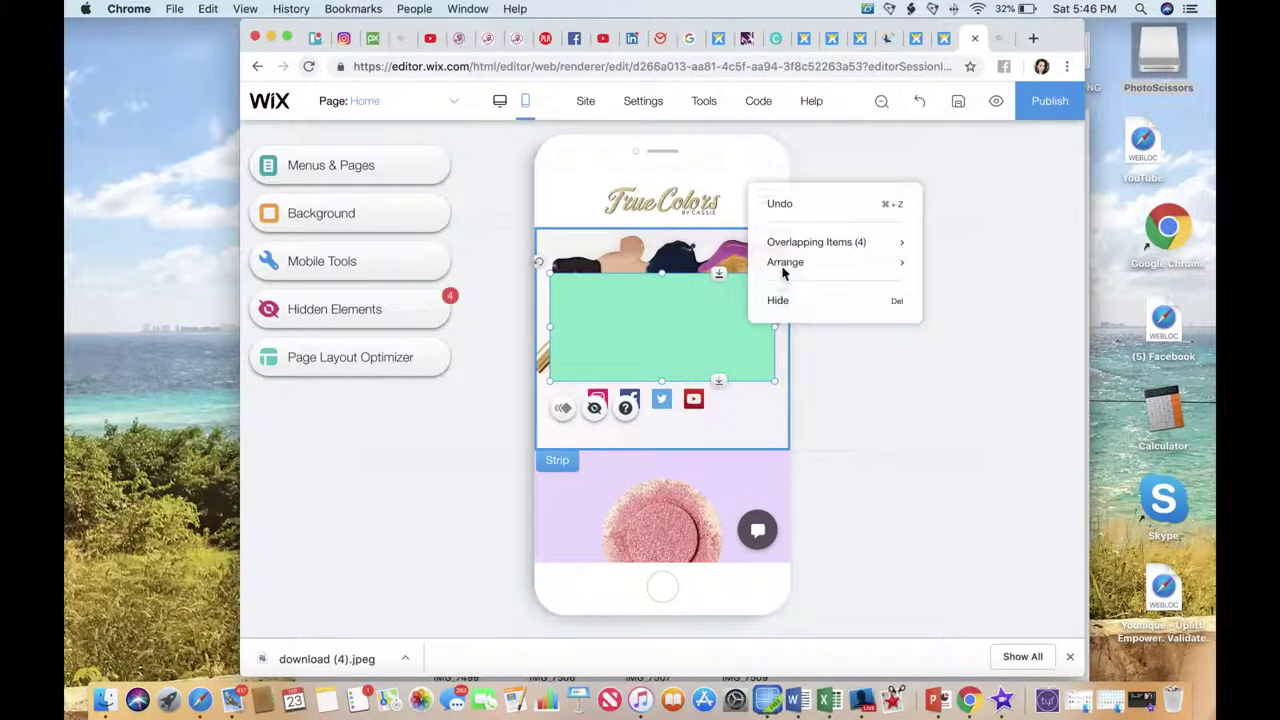
pyautogui.moveTo(785, 268)
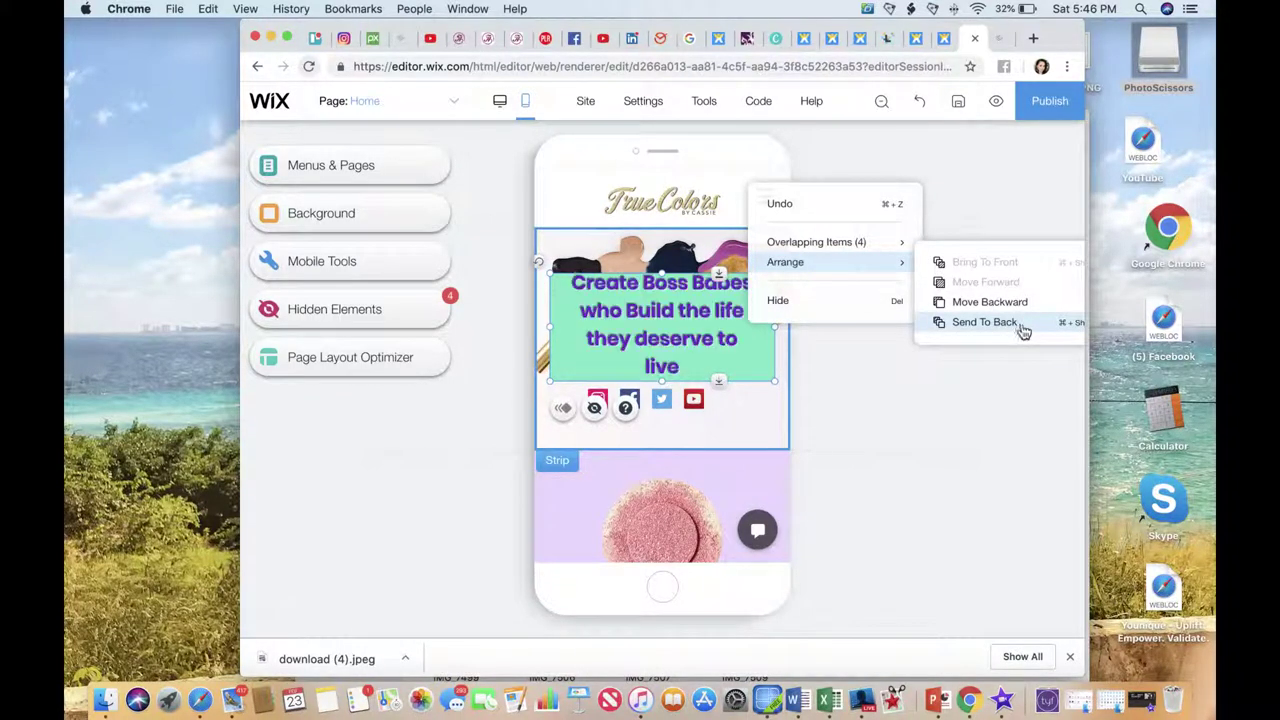
# Shrink the mobile tagline text with four A- reductions.
pyautogui.click(601, 290)
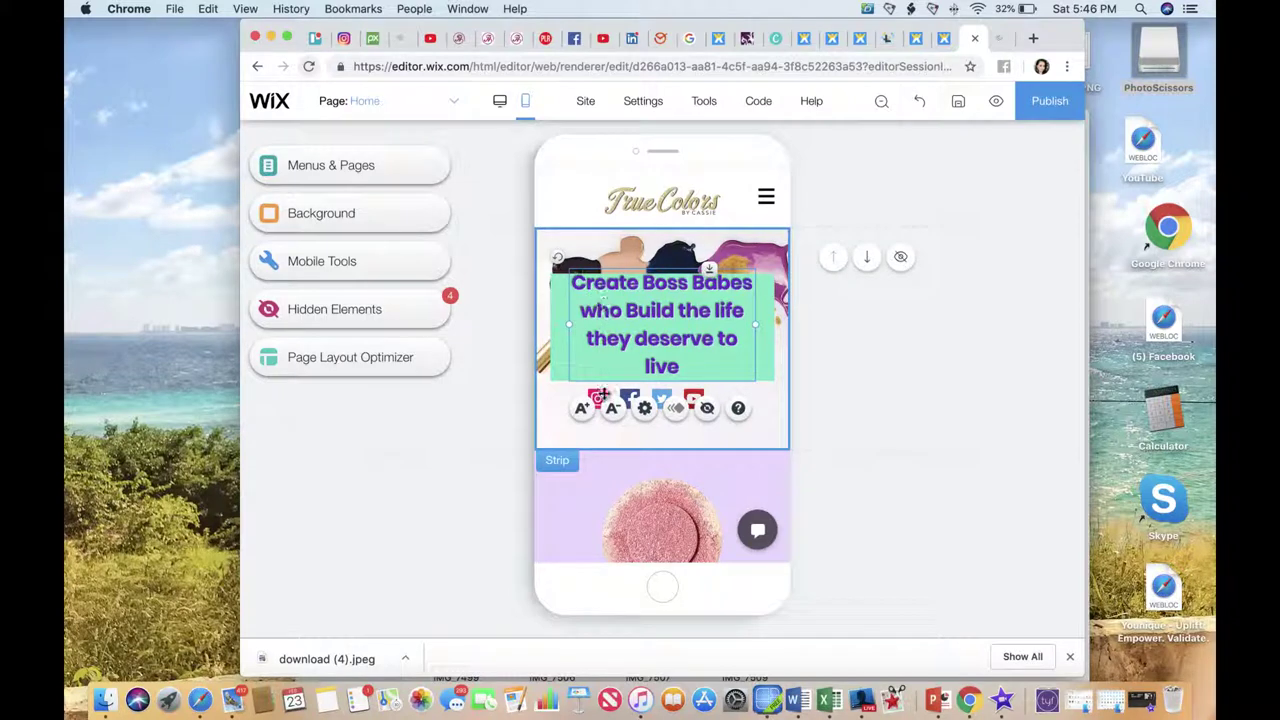
pyautogui.click(609, 386)
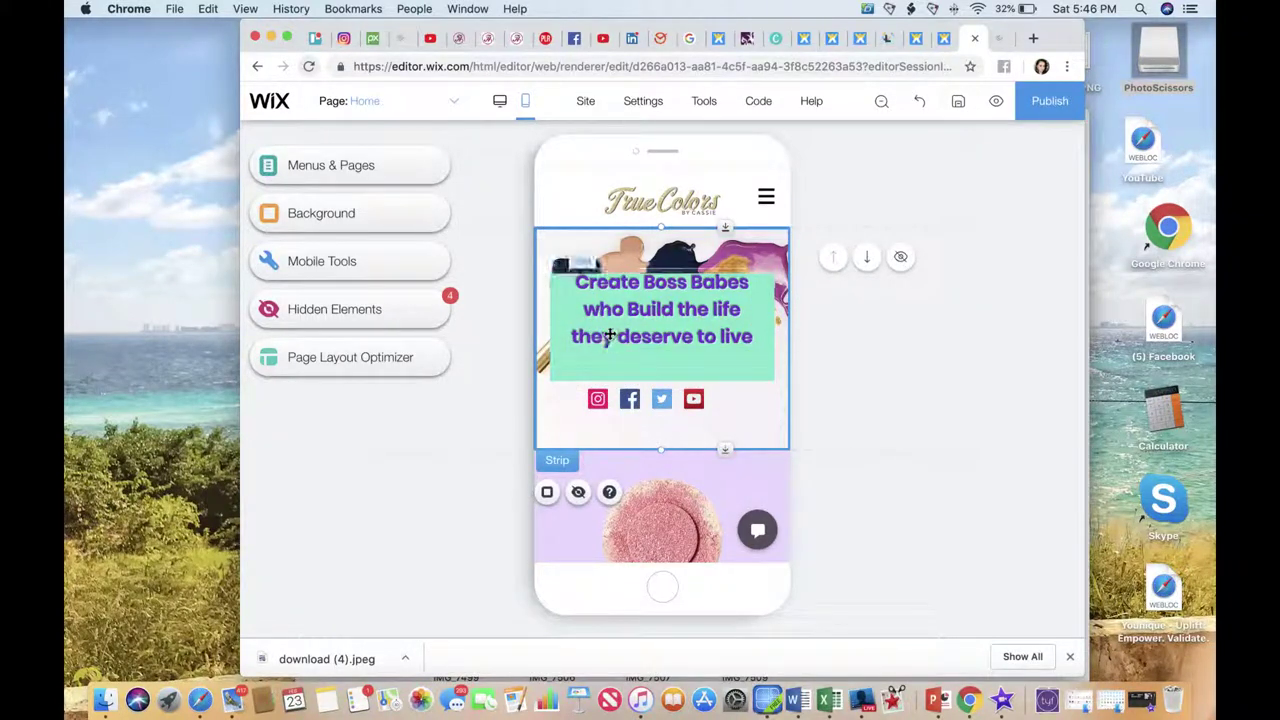
pyautogui.click(609, 344)
pyautogui.click(613, 377)
pyautogui.click(613, 375)
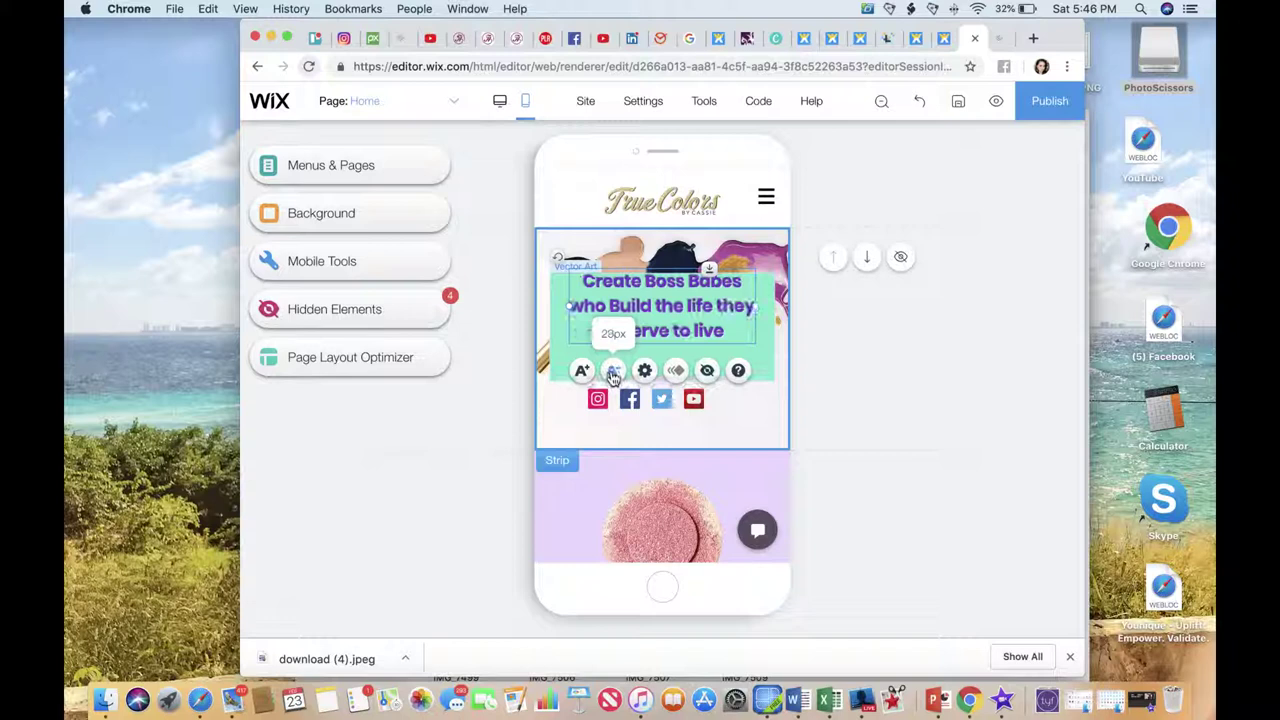
pyautogui.click(613, 372)
pyautogui.click(613, 370)
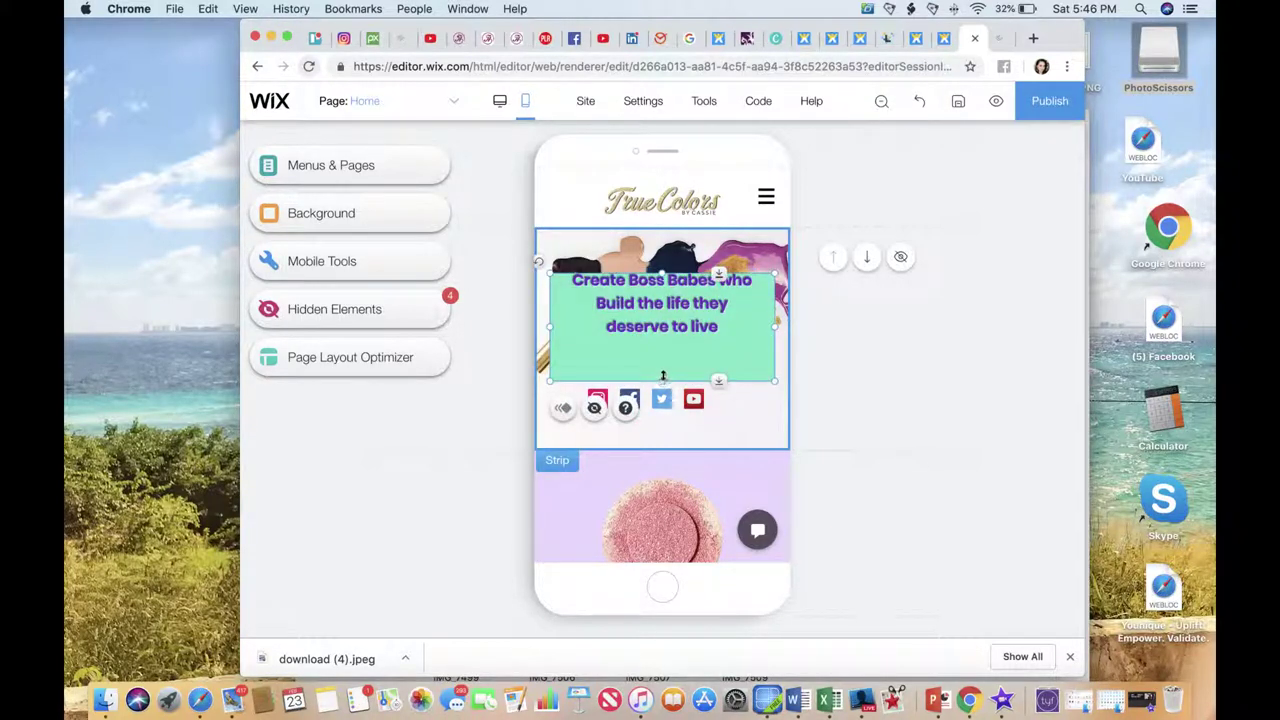
# Shorten the green box and header strip, move the tagline up, and delete the empty space.
pyautogui.moveTo(662, 376); pyautogui.dragTo(686, 366)
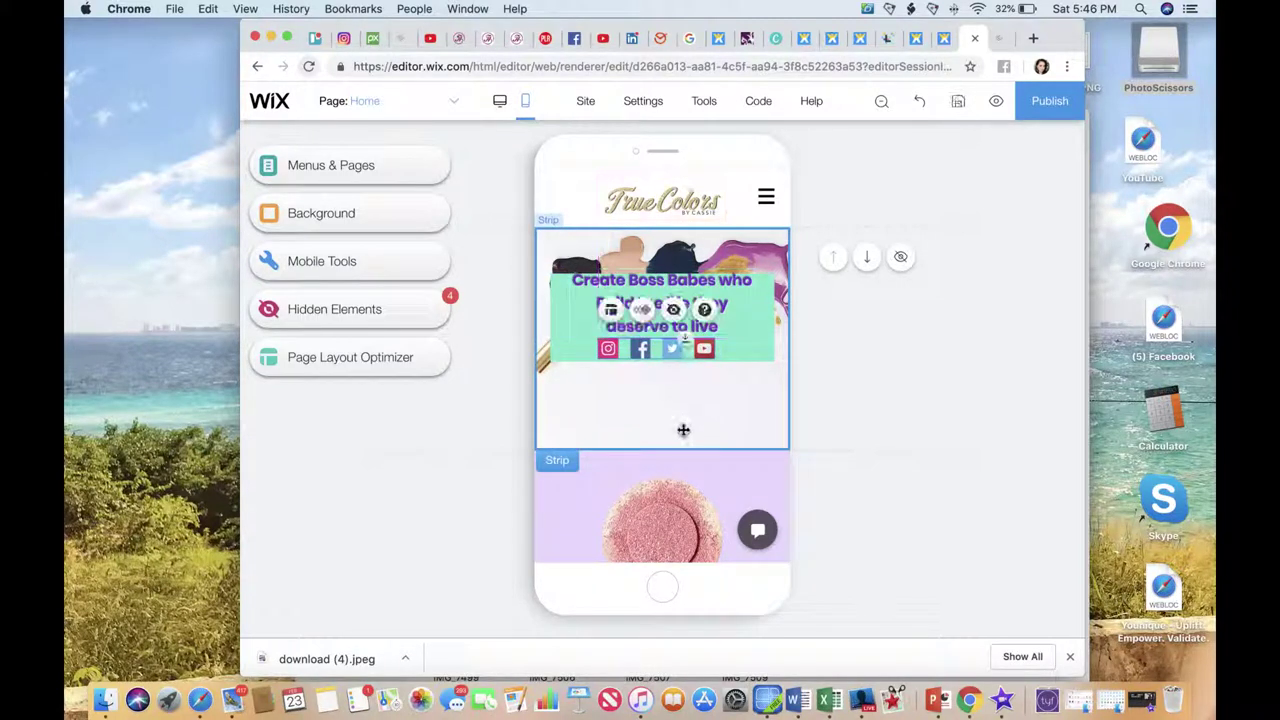
pyautogui.moveTo(661, 430); pyautogui.dragTo(664, 366)
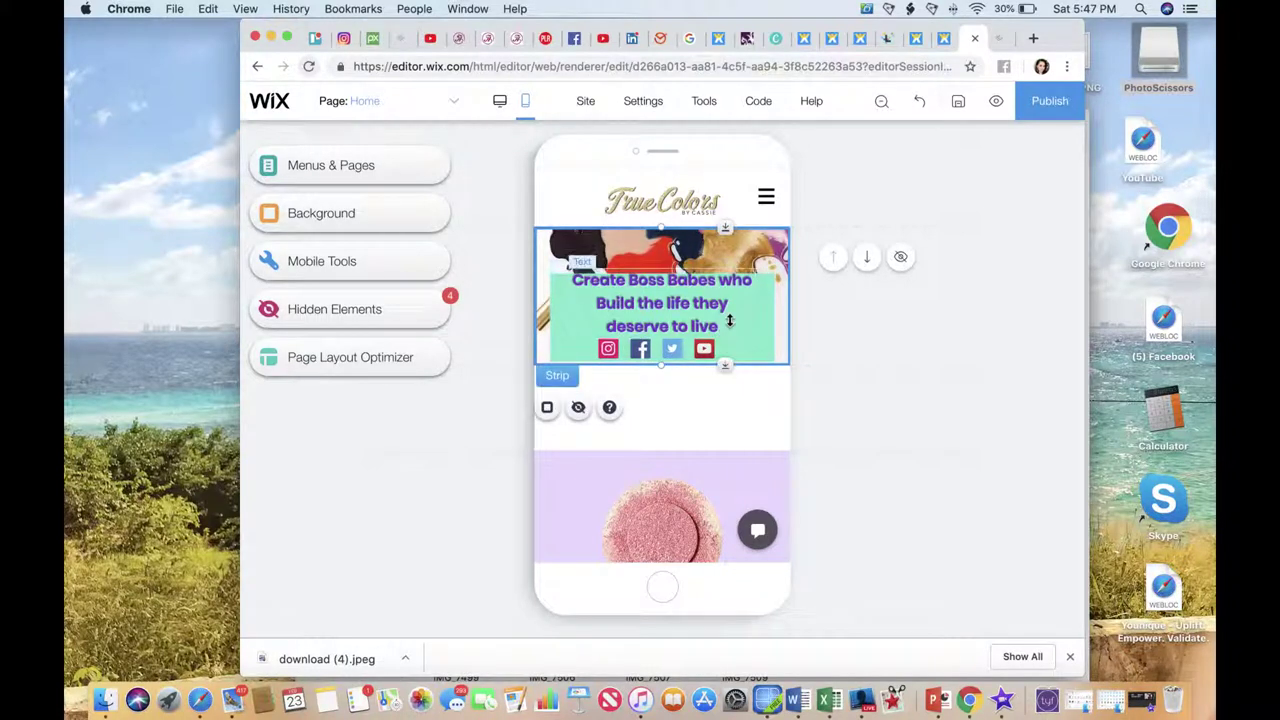
pyautogui.moveTo(745, 317); pyautogui.dragTo(726, 281)
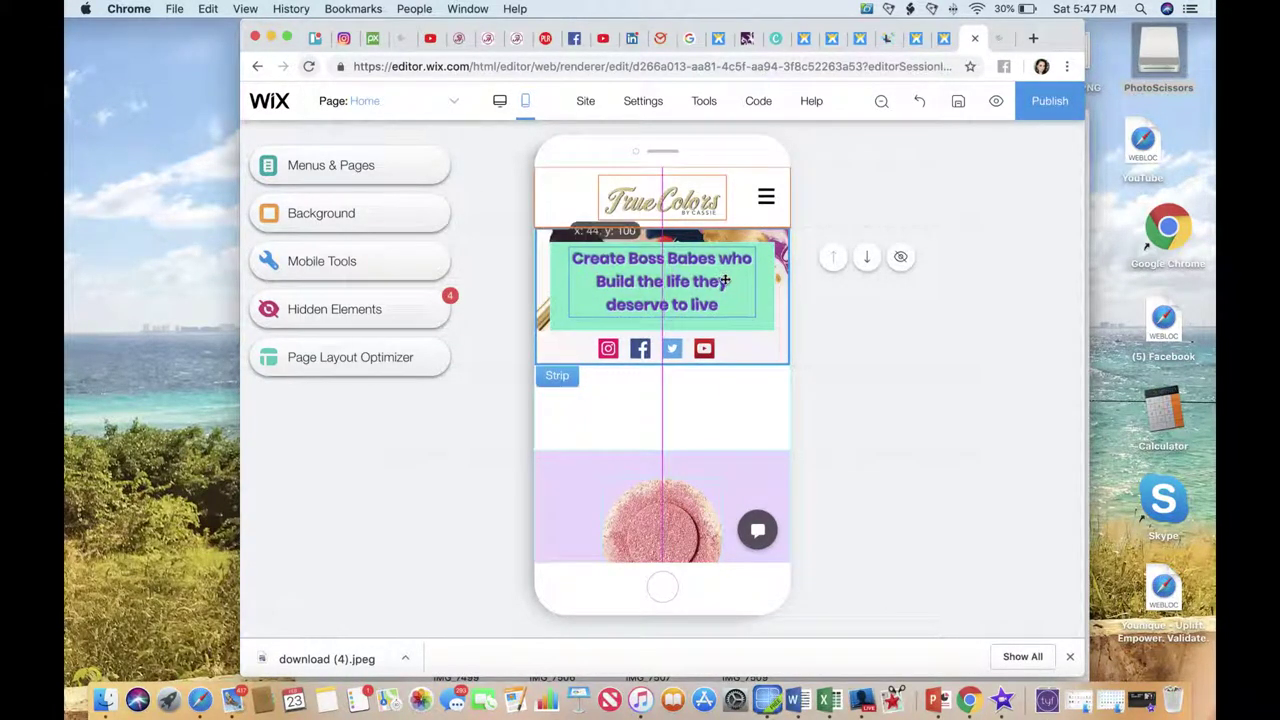
pyautogui.moveTo(703, 340); pyautogui.dragTo(704, 341)
pyautogui.moveTo(849, 395)
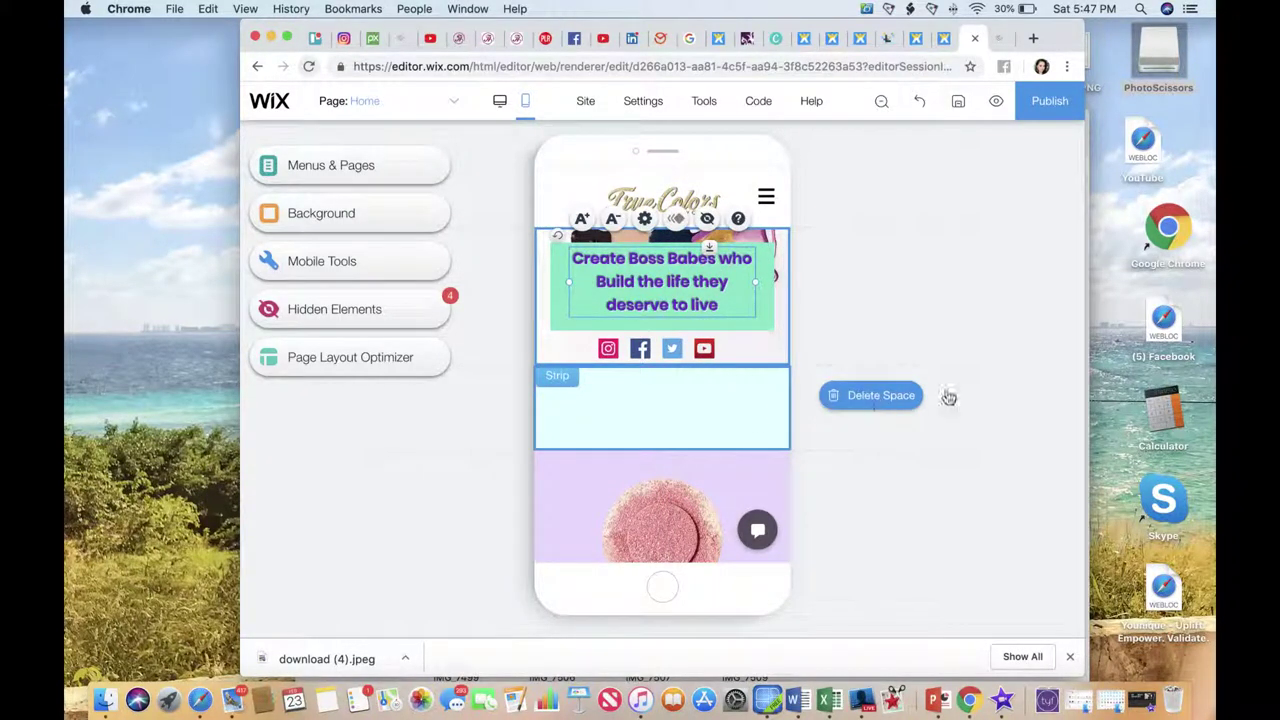
pyautogui.click(878, 396)
# Select the pink makeup image and move it down the mobile order.
pyautogui.scroll(-3, 737, 429)
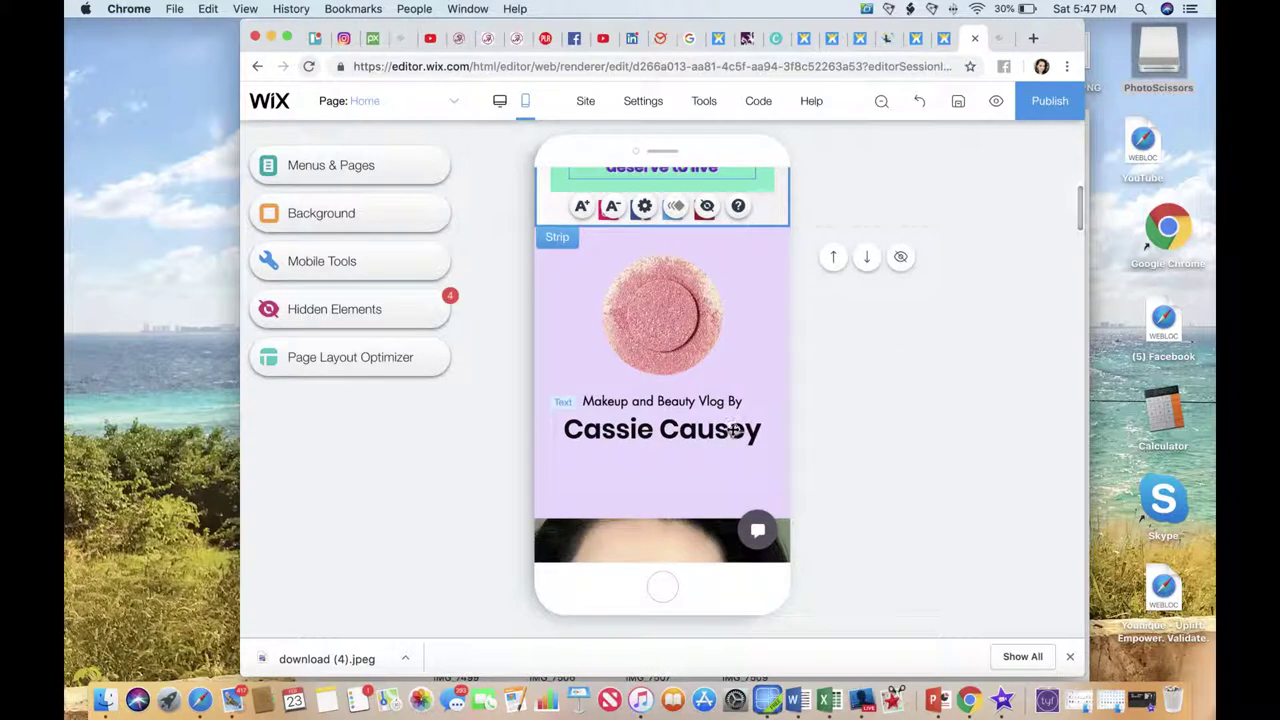
pyautogui.scroll(-3, 735, 430)
pyautogui.click(675, 355)
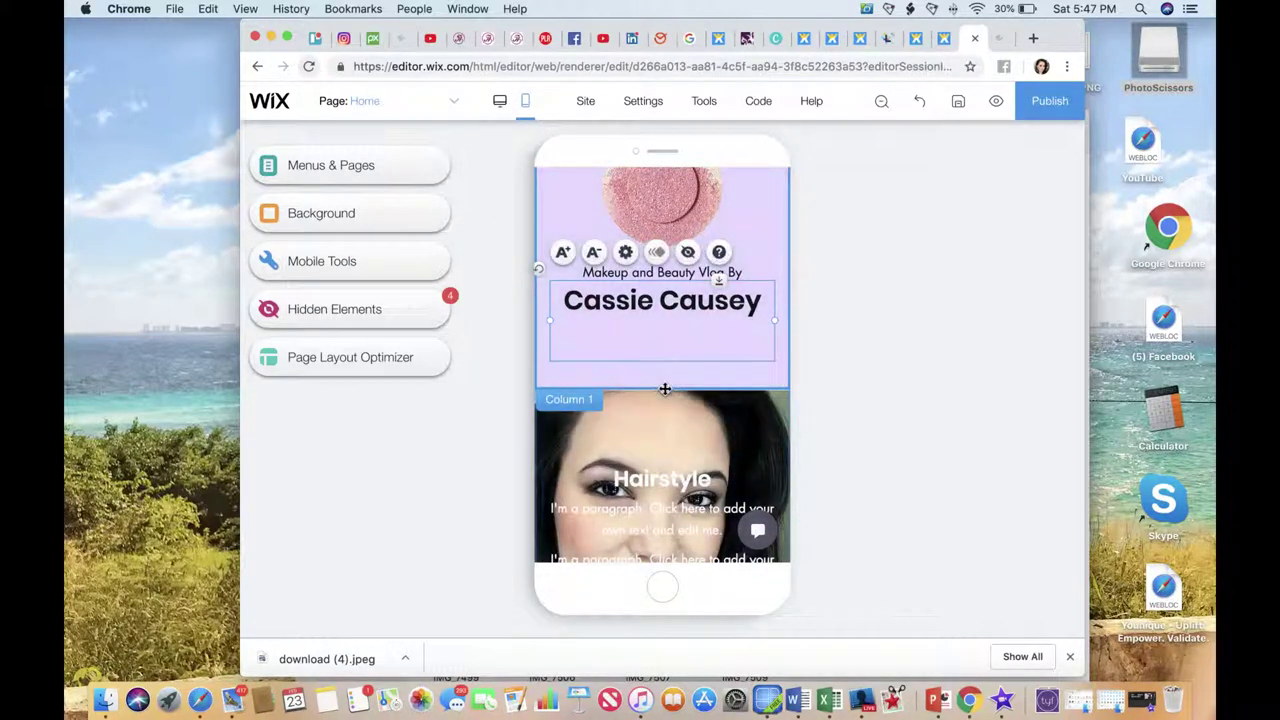
pyautogui.scroll(1, 671, 391)
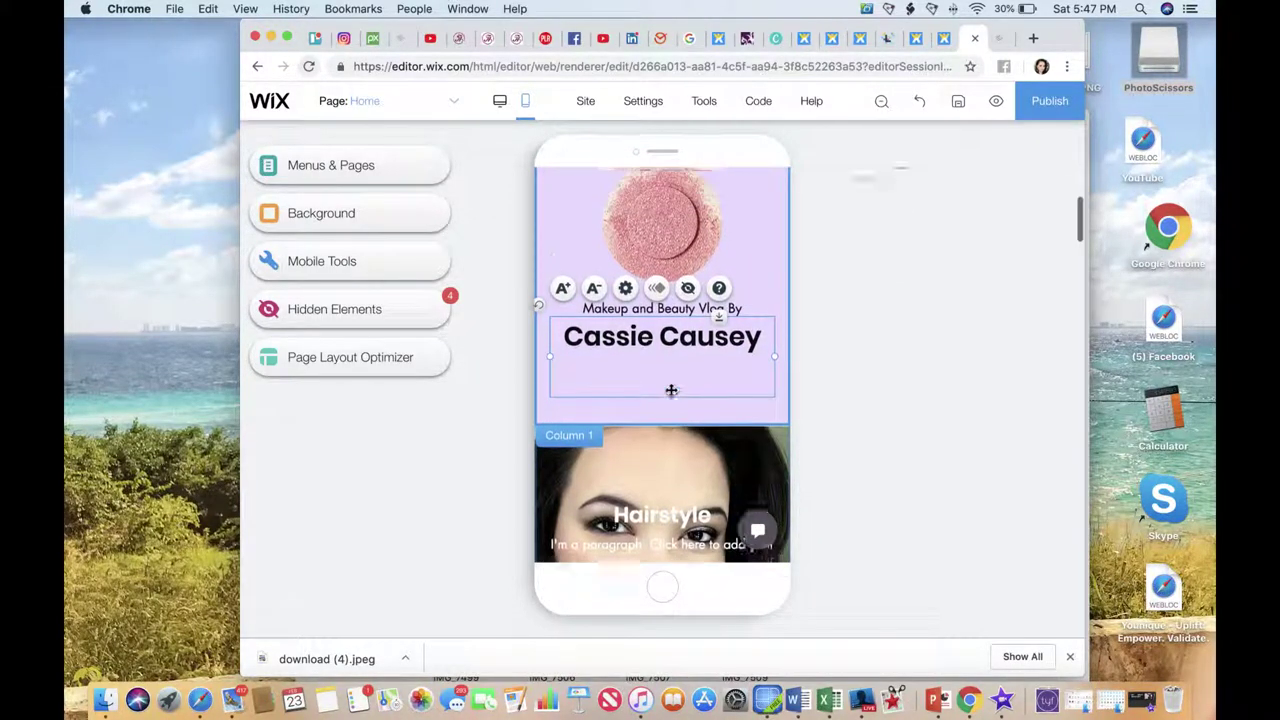
pyautogui.scroll(2, 671, 391)
pyautogui.moveTo(655, 342); pyautogui.dragTo(660, 328)
pyautogui.click(865, 262)
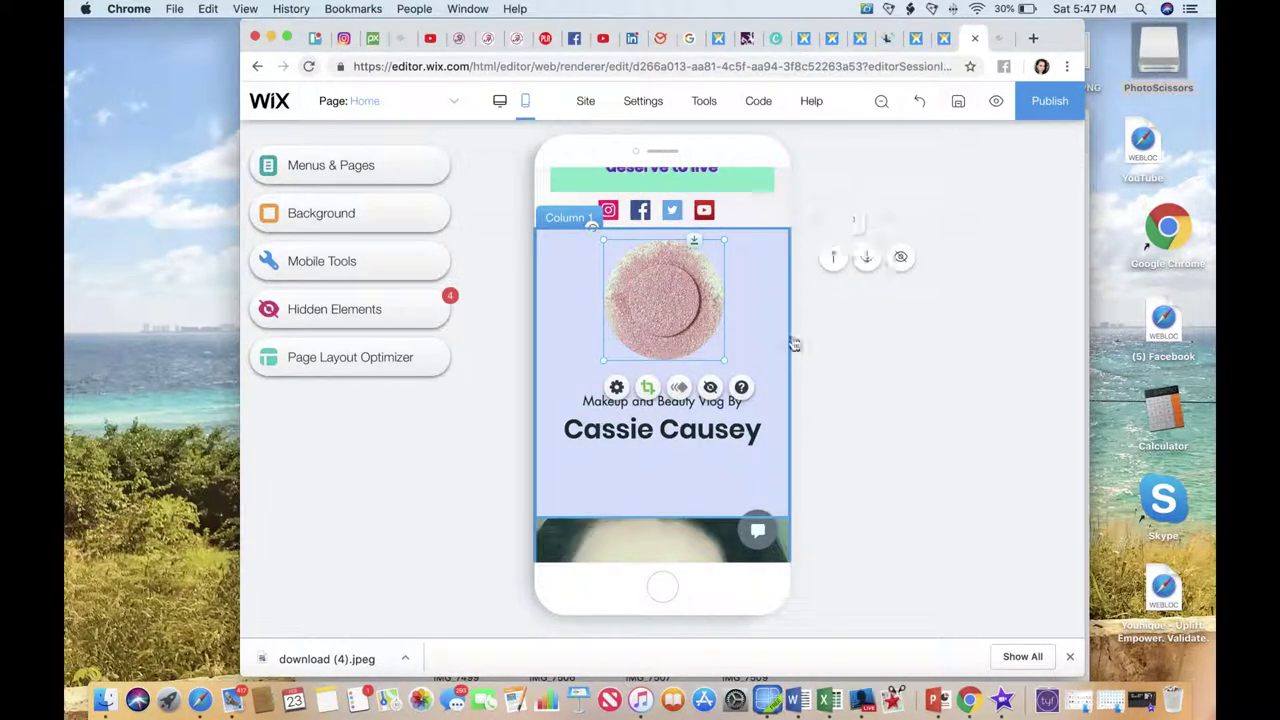
# Move the Hairstyle photo column above the pink column using Manage Columns.
pyautogui.scroll(-3, 773, 346)
pyautogui.click(684, 428)
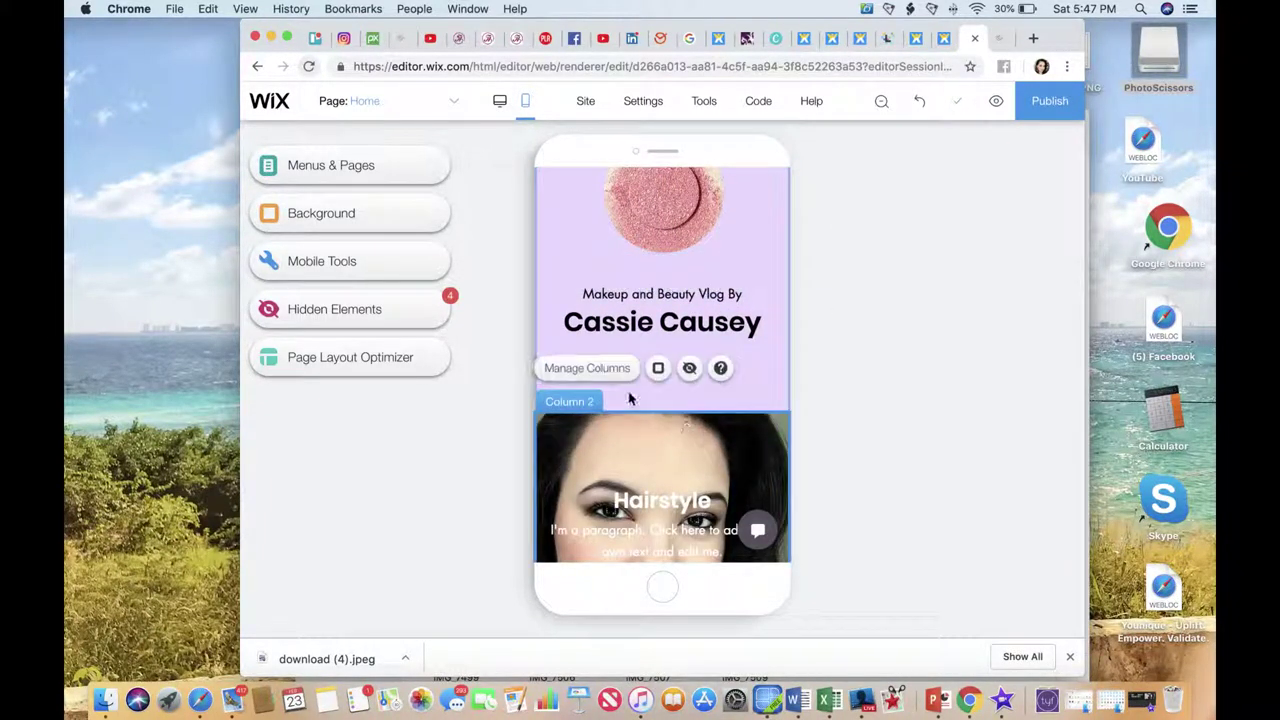
pyautogui.click(590, 368)
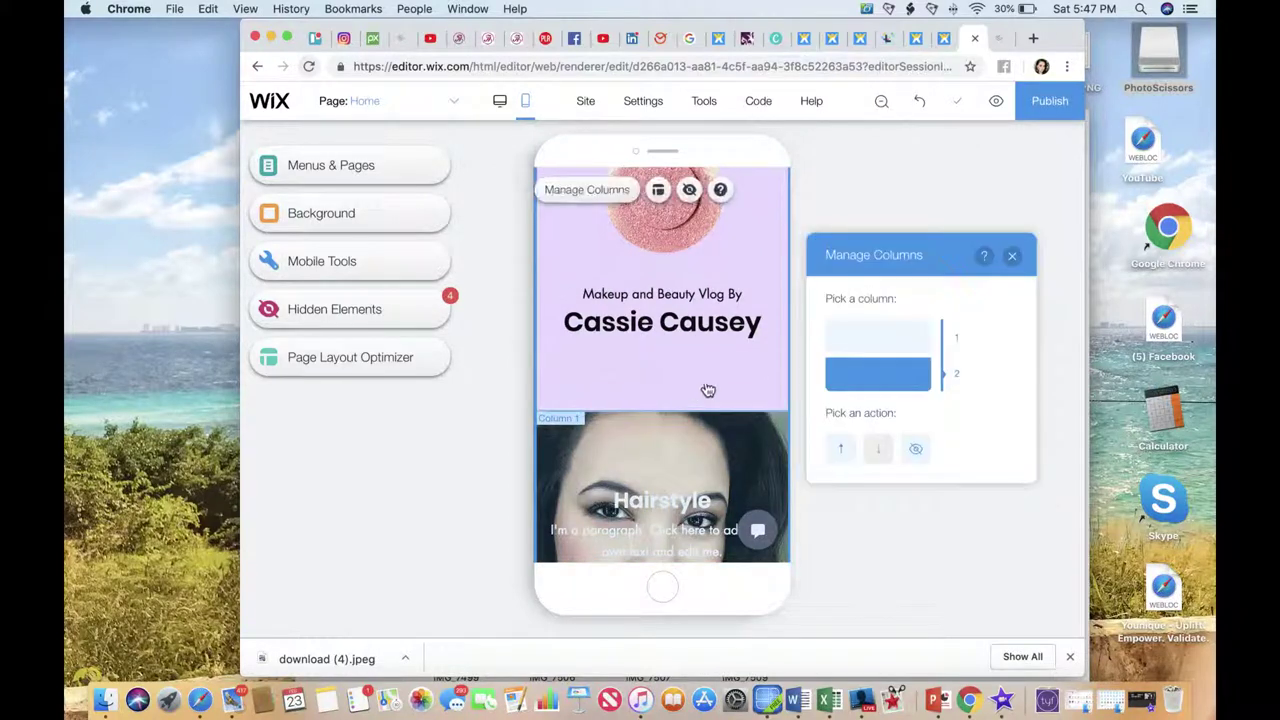
pyautogui.click(843, 451)
pyautogui.click(883, 198)
# Hide the photo column's paragraph text on mobile.
pyautogui.scroll(-1, 762, 277)
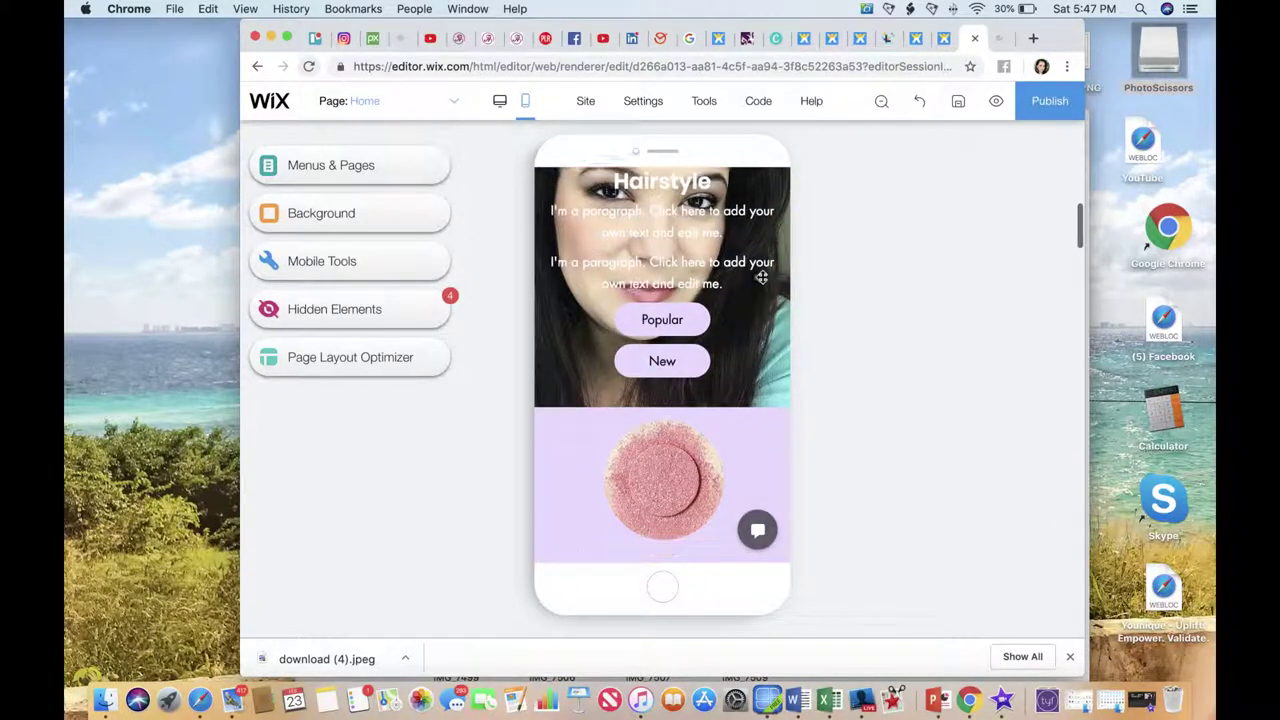
pyautogui.scroll(-2, 762, 277)
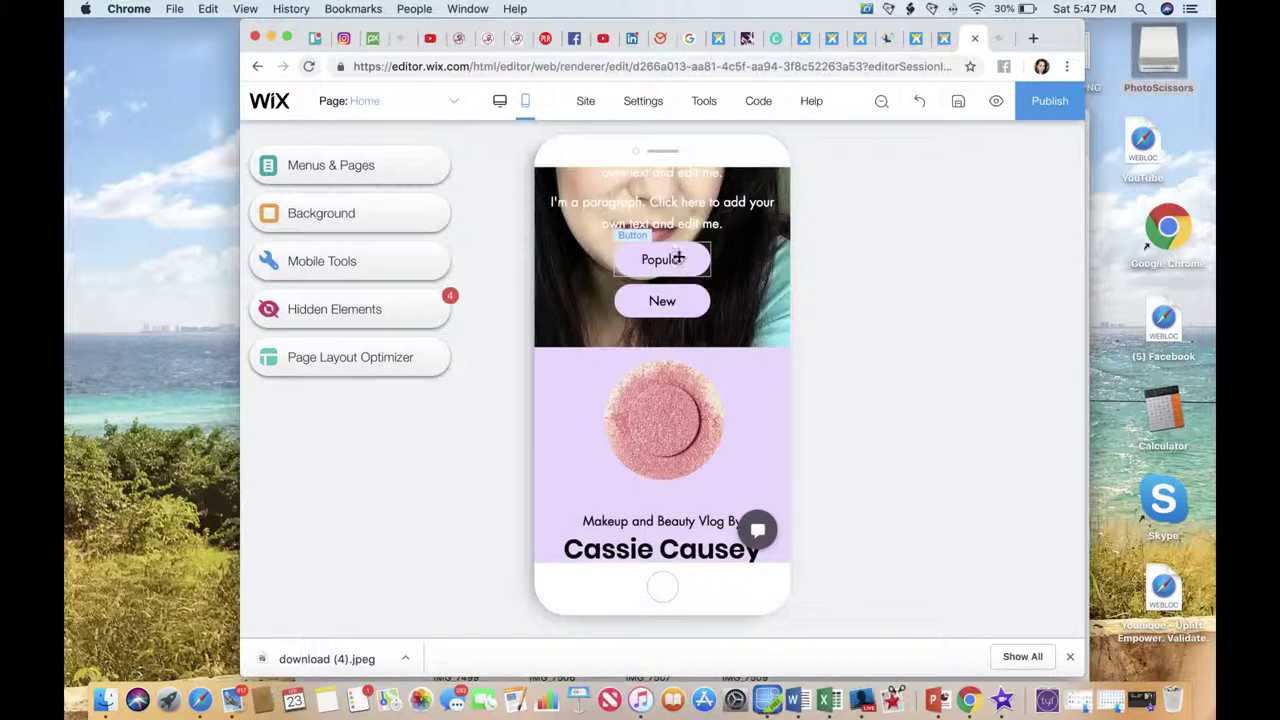
pyautogui.moveTo(684, 238); pyautogui.dragTo(688, 205)
pyautogui.click(688, 253)
# Hide the paragraph, Hairstyle heading, and Popular and New buttons from the mobile photo column.
pyautogui.hotkey('ctrl', 'z')
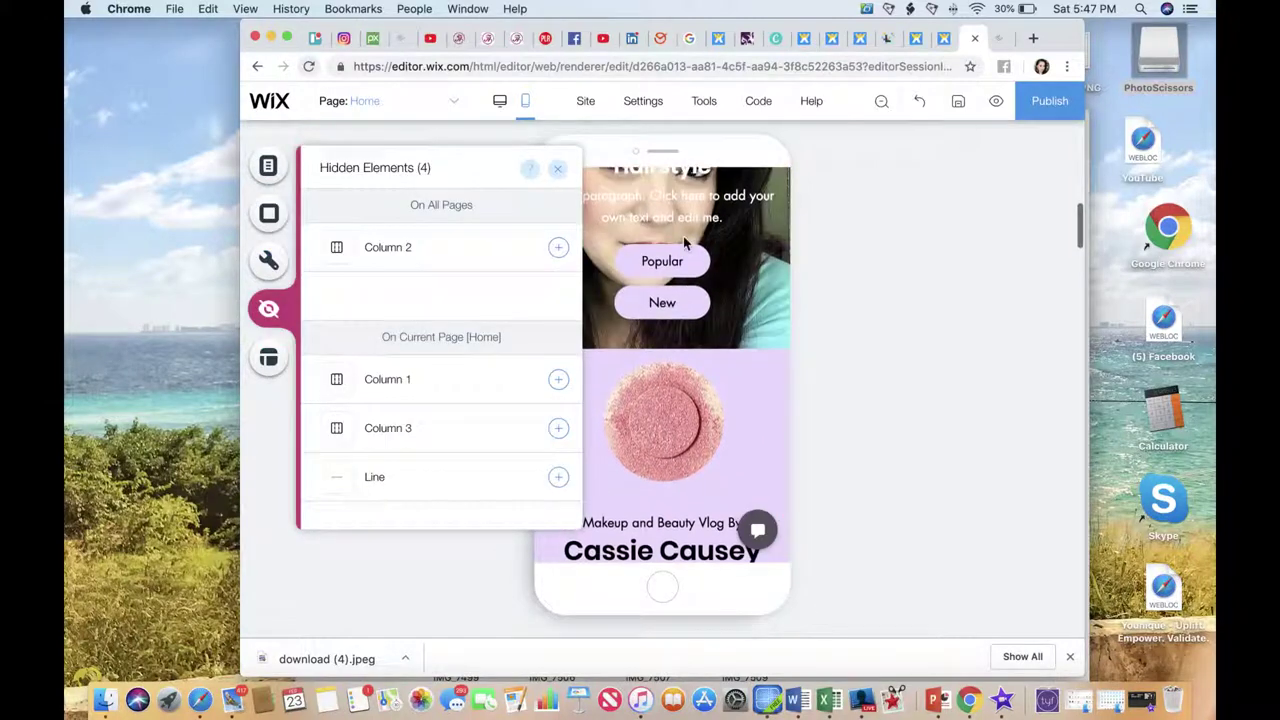
pyautogui.click(683, 227)
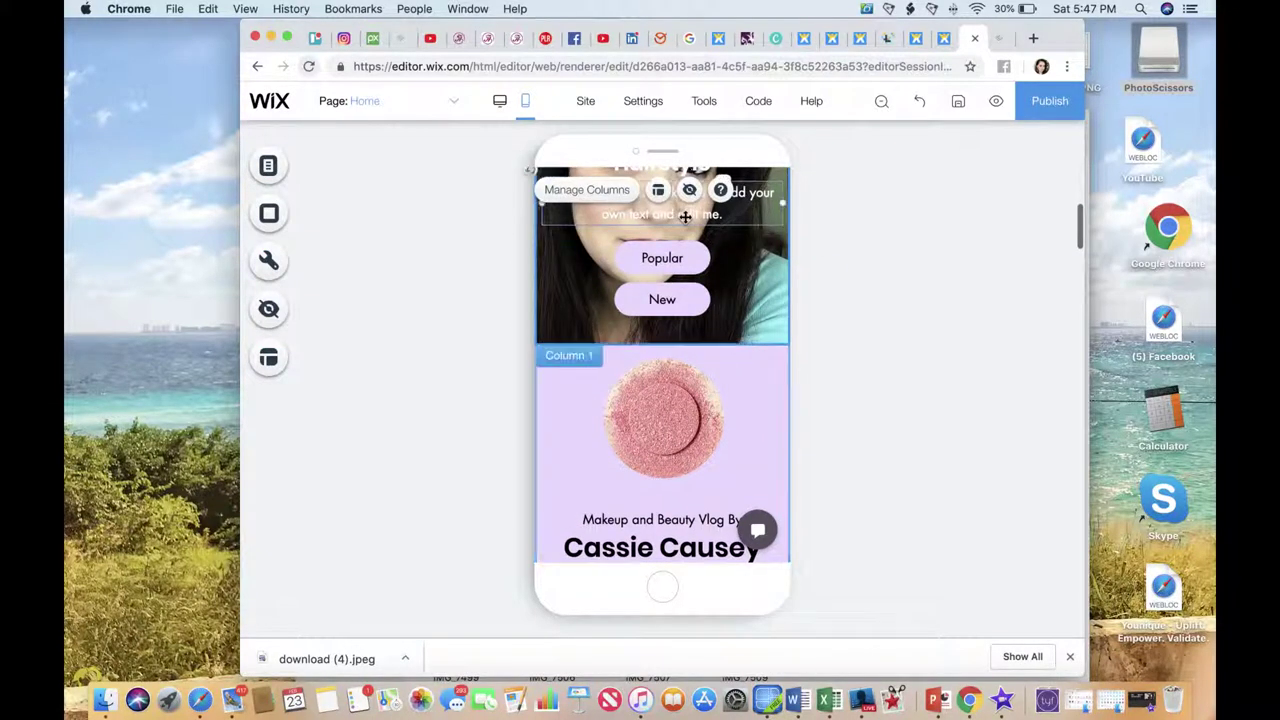
pyautogui.click(689, 190)
pyautogui.click(674, 324)
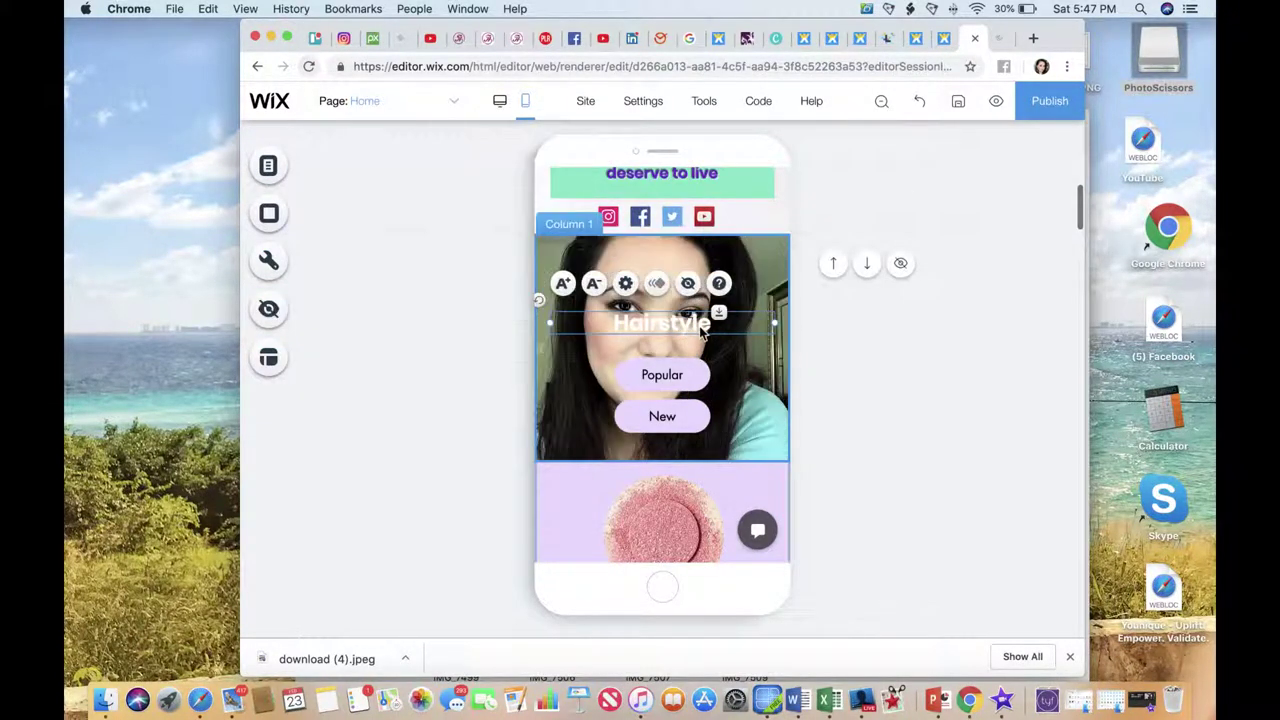
pyautogui.click(680, 367)
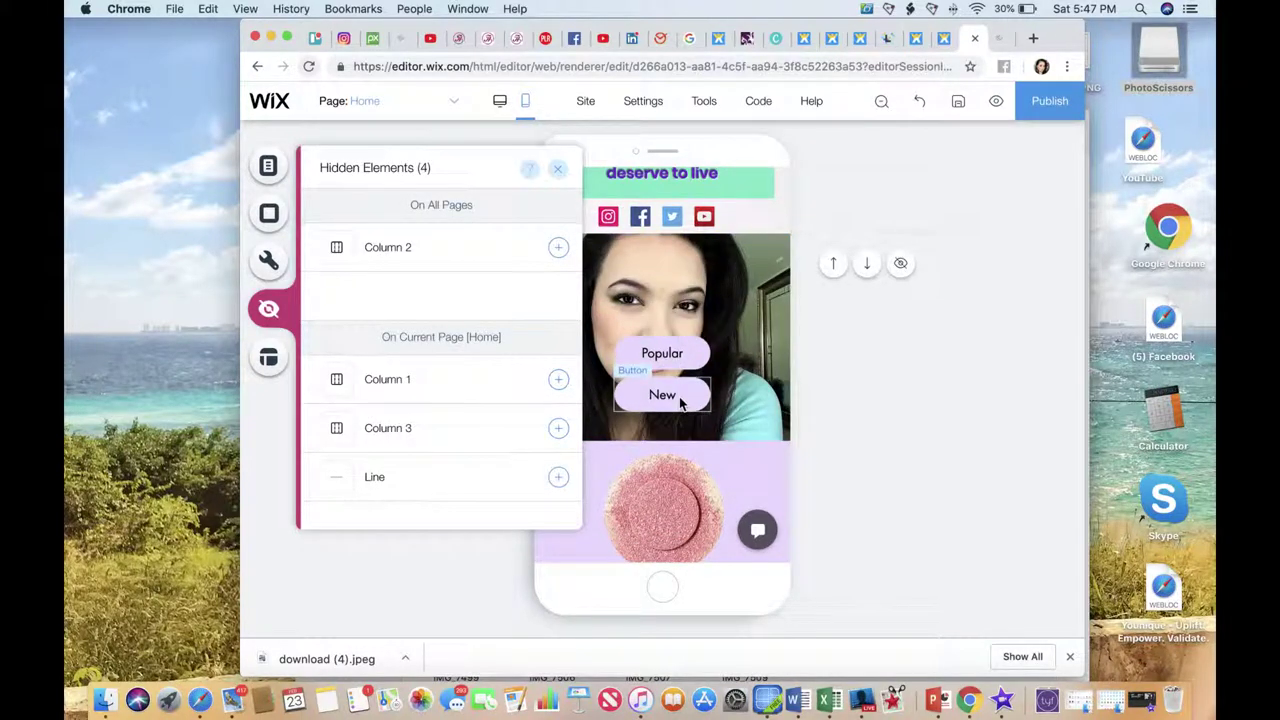
pyautogui.click(680, 395)
pyautogui.click(686, 355)
pyautogui.click(683, 368)
pyautogui.scroll(1, 683, 368)
pyautogui.scroll(-5, 684, 367)
pyautogui.scroll(2, 684, 366)
pyautogui.scroll(-1, 684, 366)
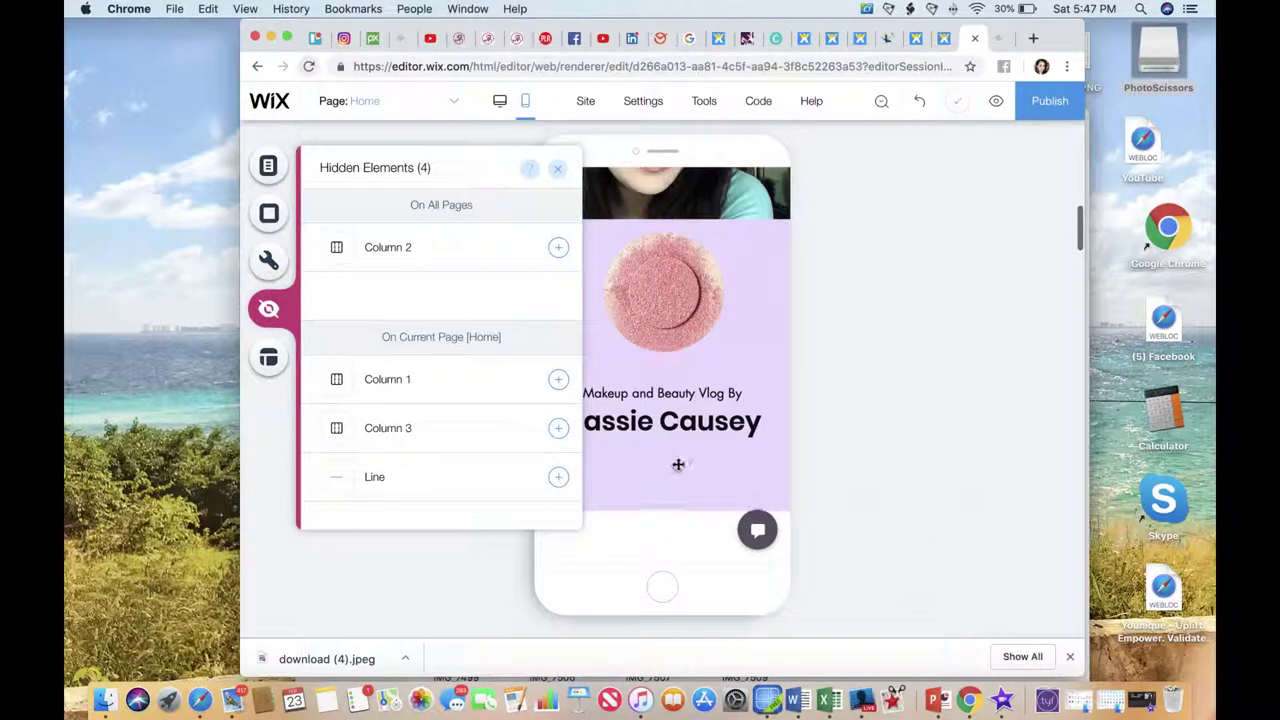
pyautogui.click(677, 470)
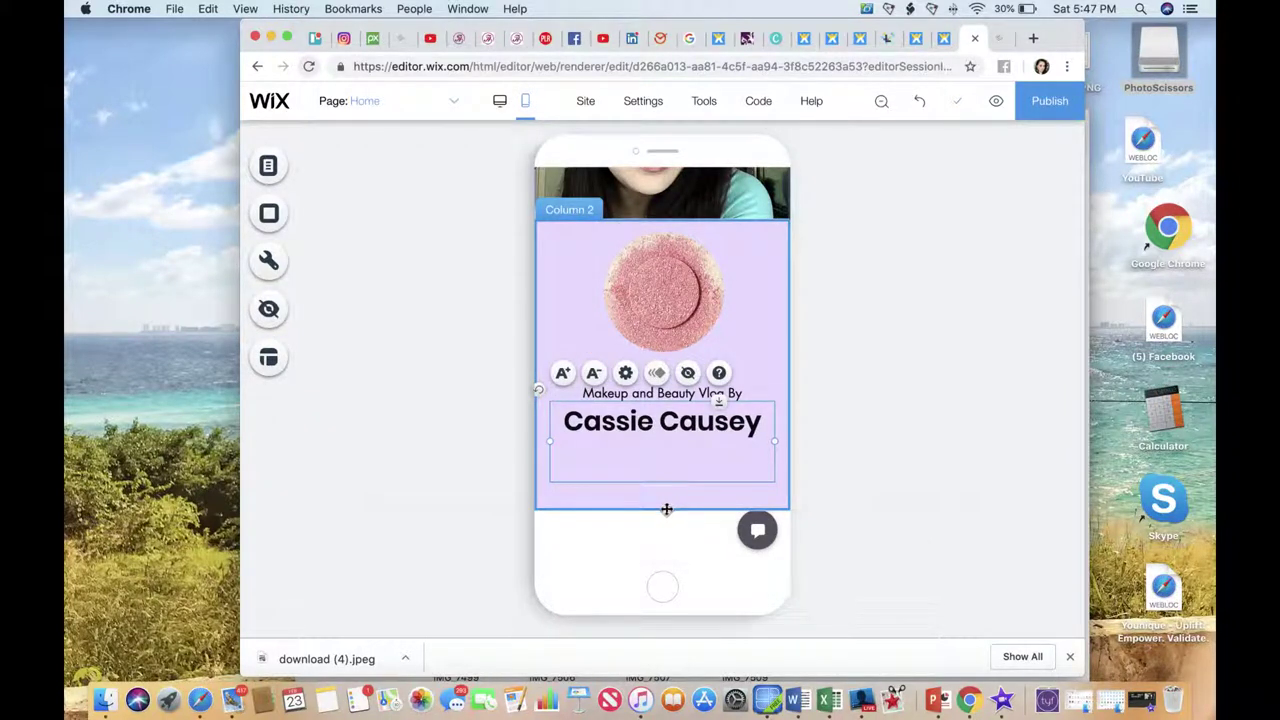
pyautogui.click(666, 509)
pyautogui.moveTo(726, 484); pyautogui.dragTo(723, 447)
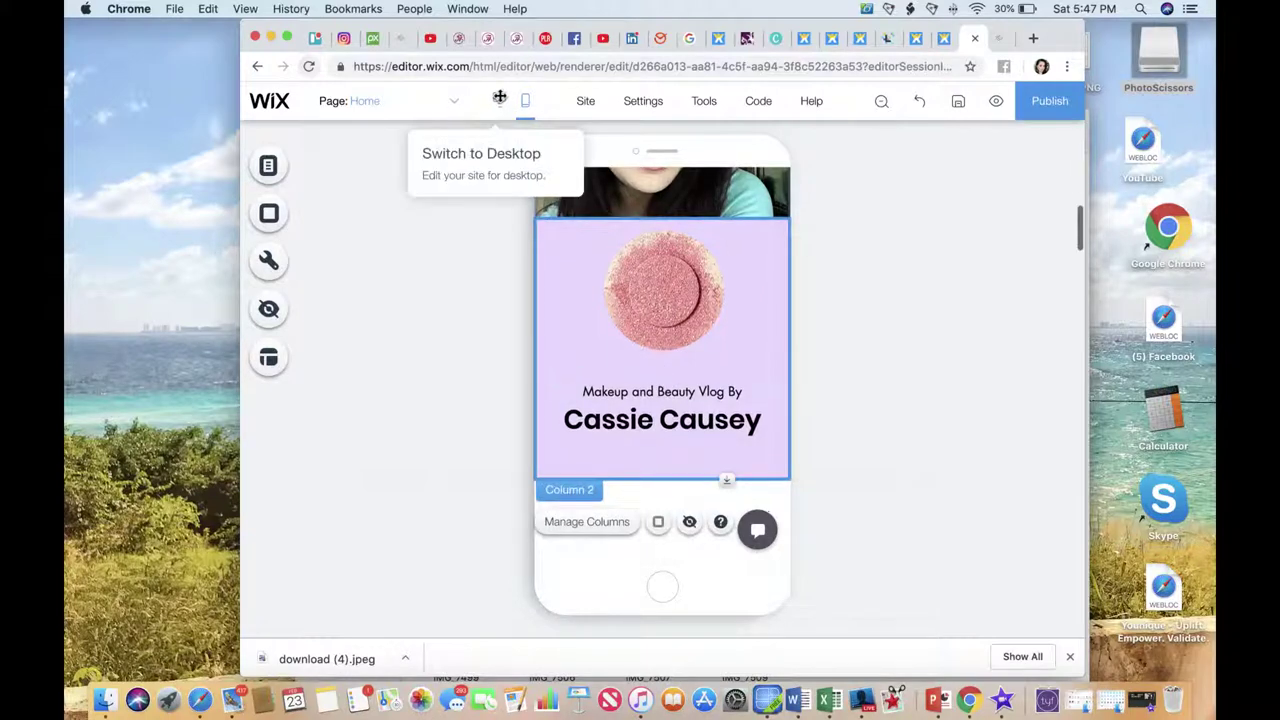
pyautogui.click(720, 291)
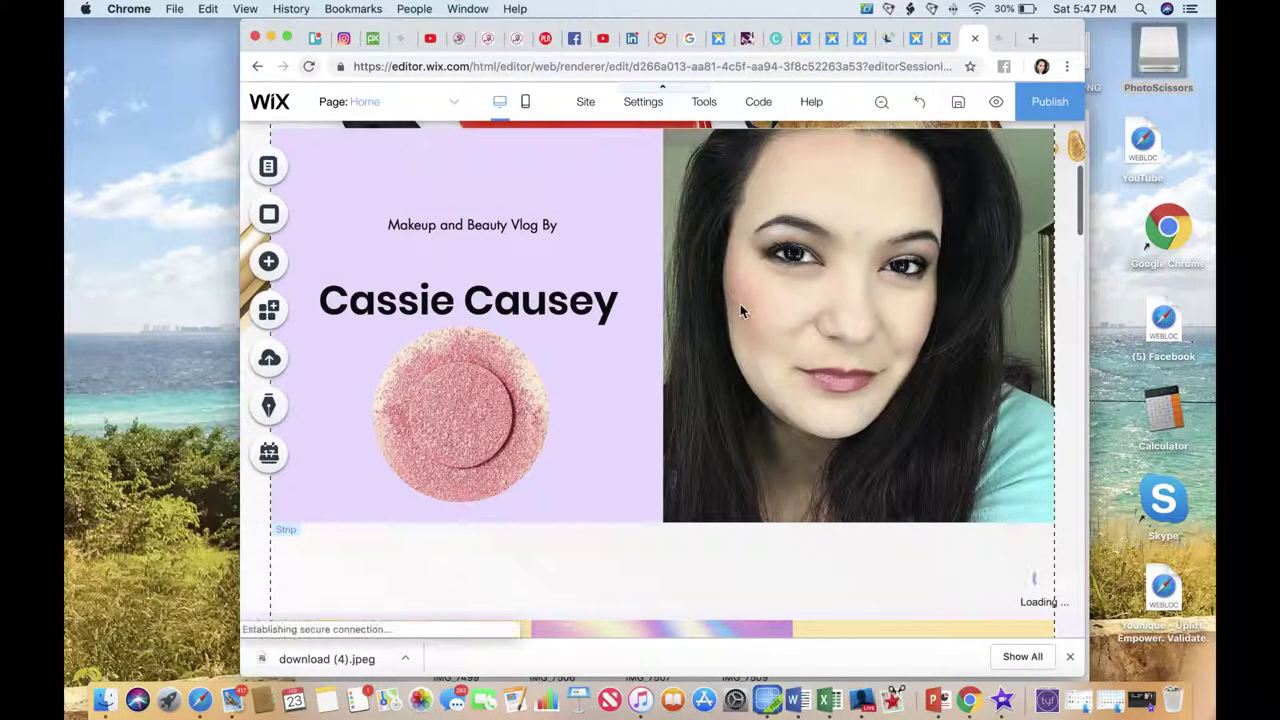
# Shrink the empty strip above the Hairstyle section.
pyautogui.scroll(-3, 740, 304)
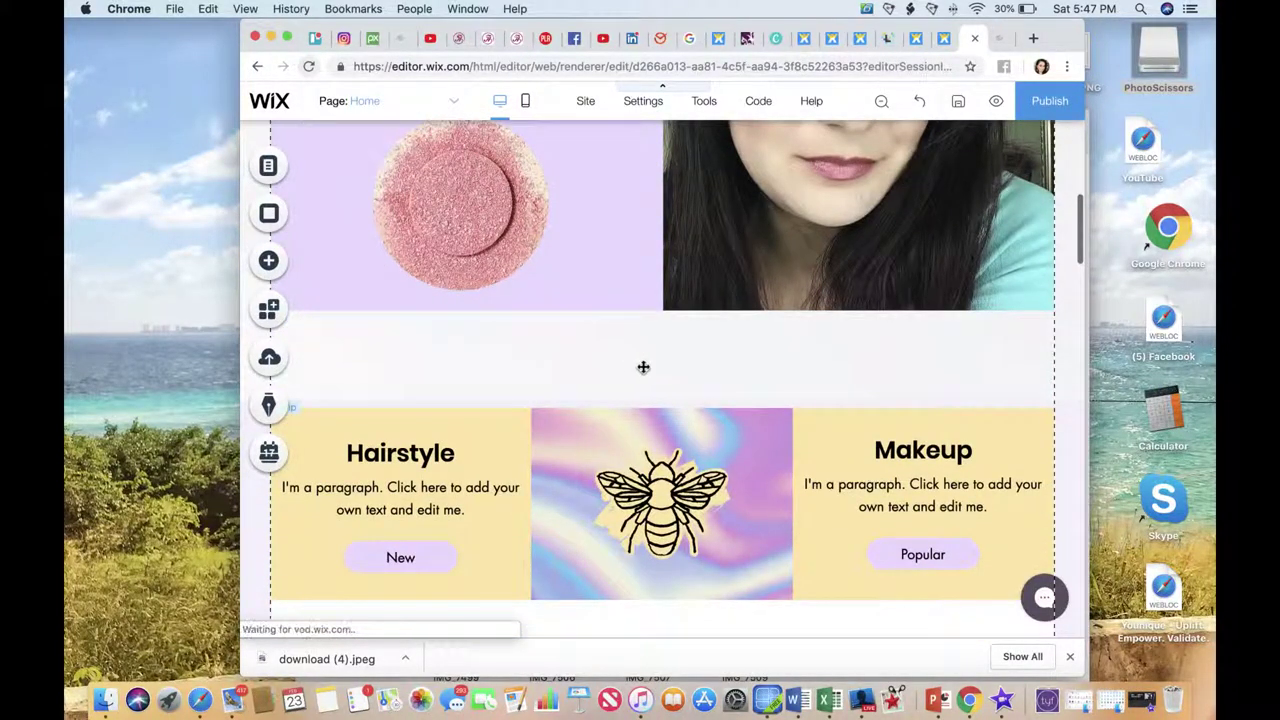
pyautogui.click(670, 394)
pyautogui.moveTo(662, 399); pyautogui.dragTo(660, 317)
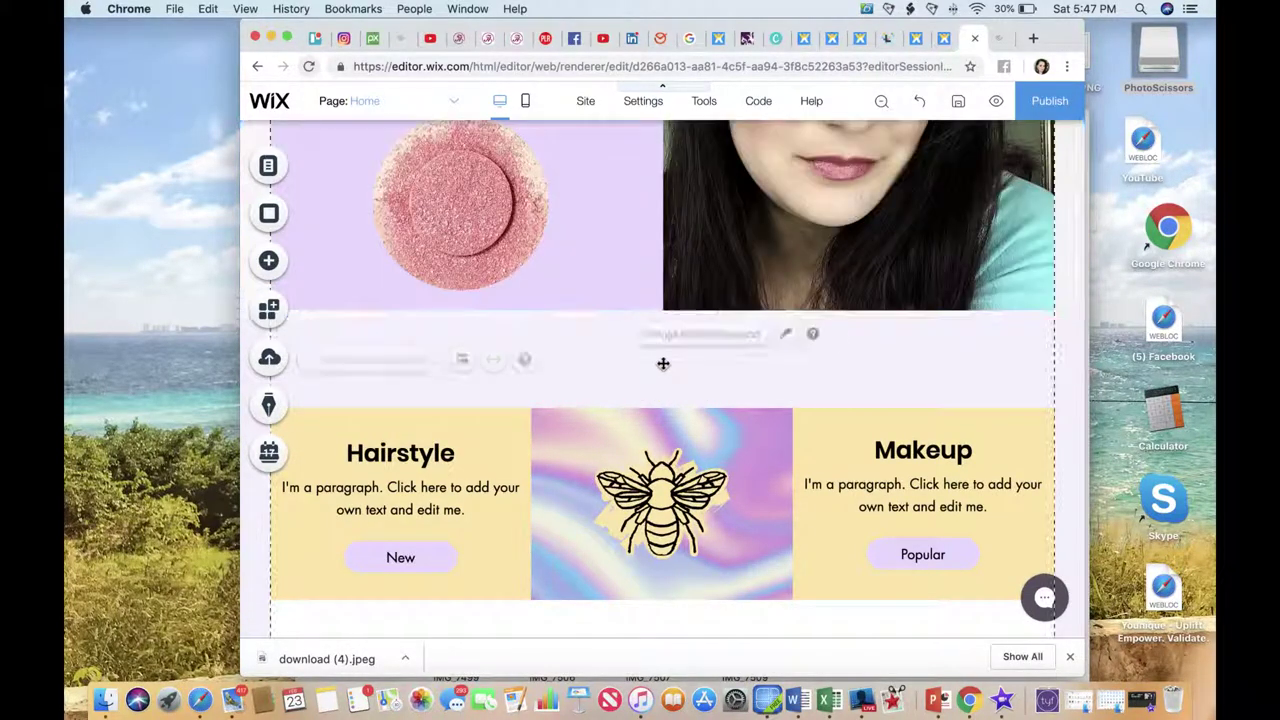
pyautogui.scroll(6, 663, 363)
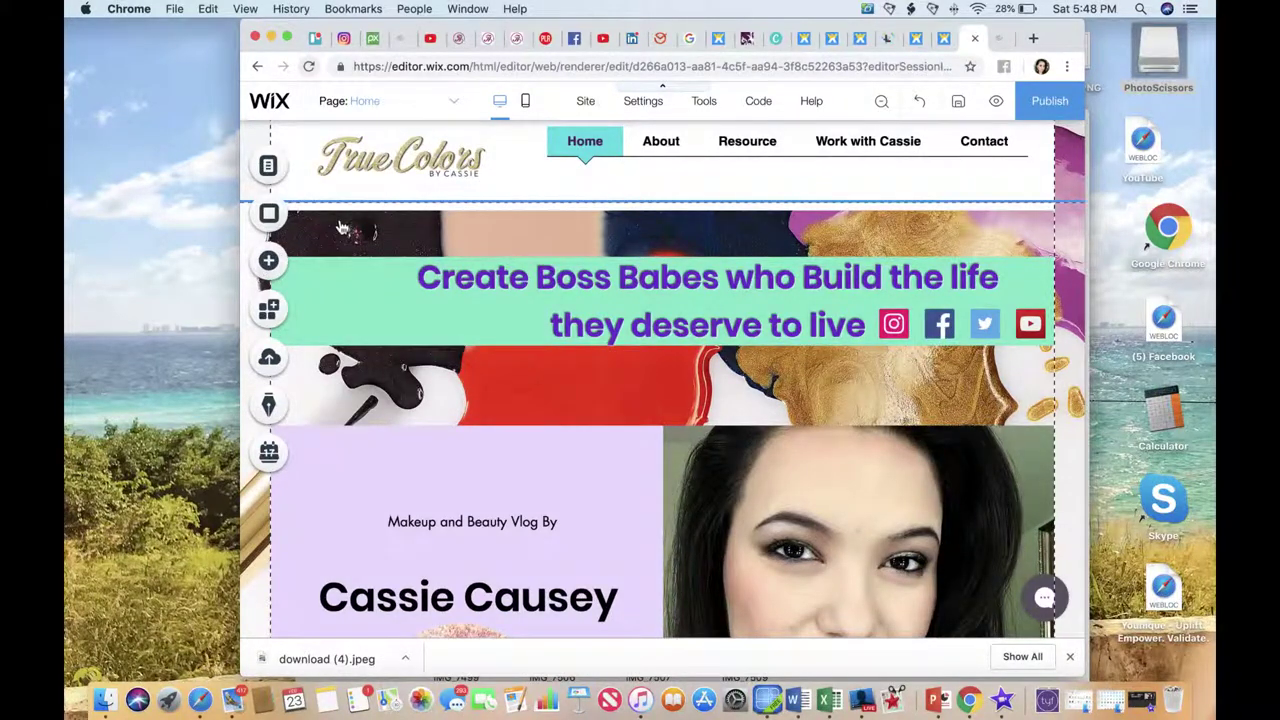
# Add a themed button to the header strip just below the tagline.
pyautogui.click(272, 262)
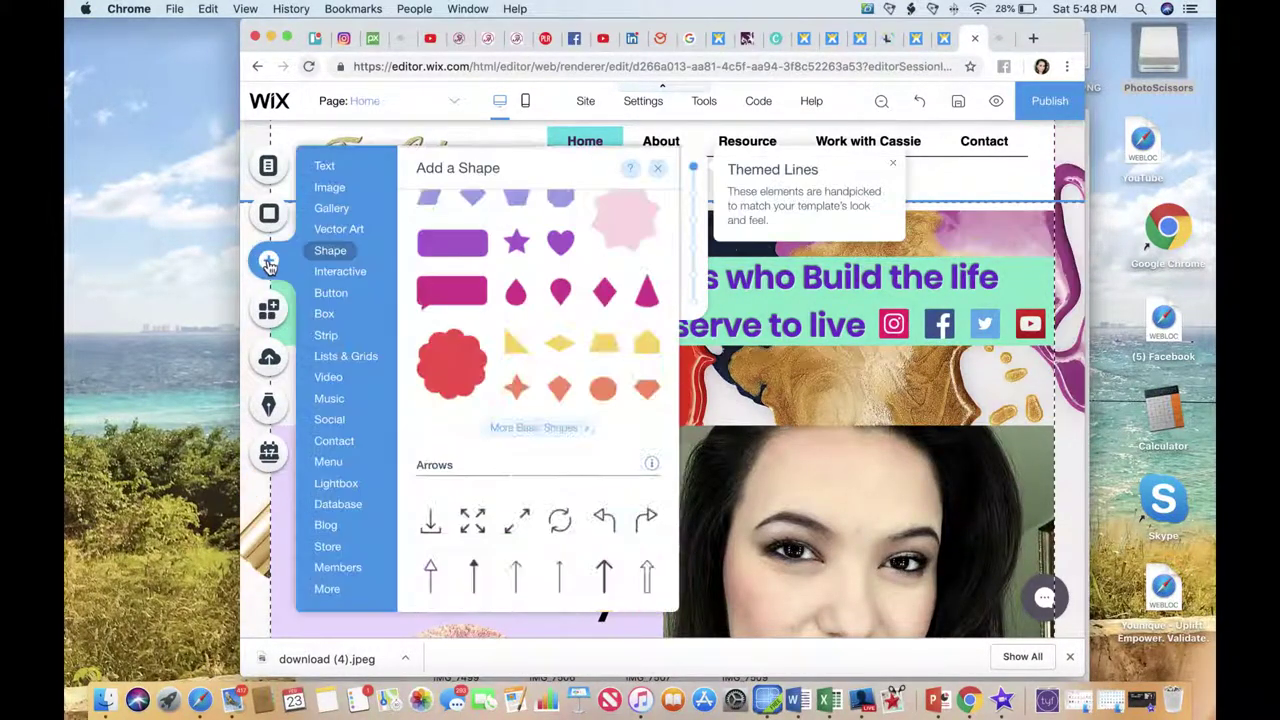
pyautogui.click(333, 295)
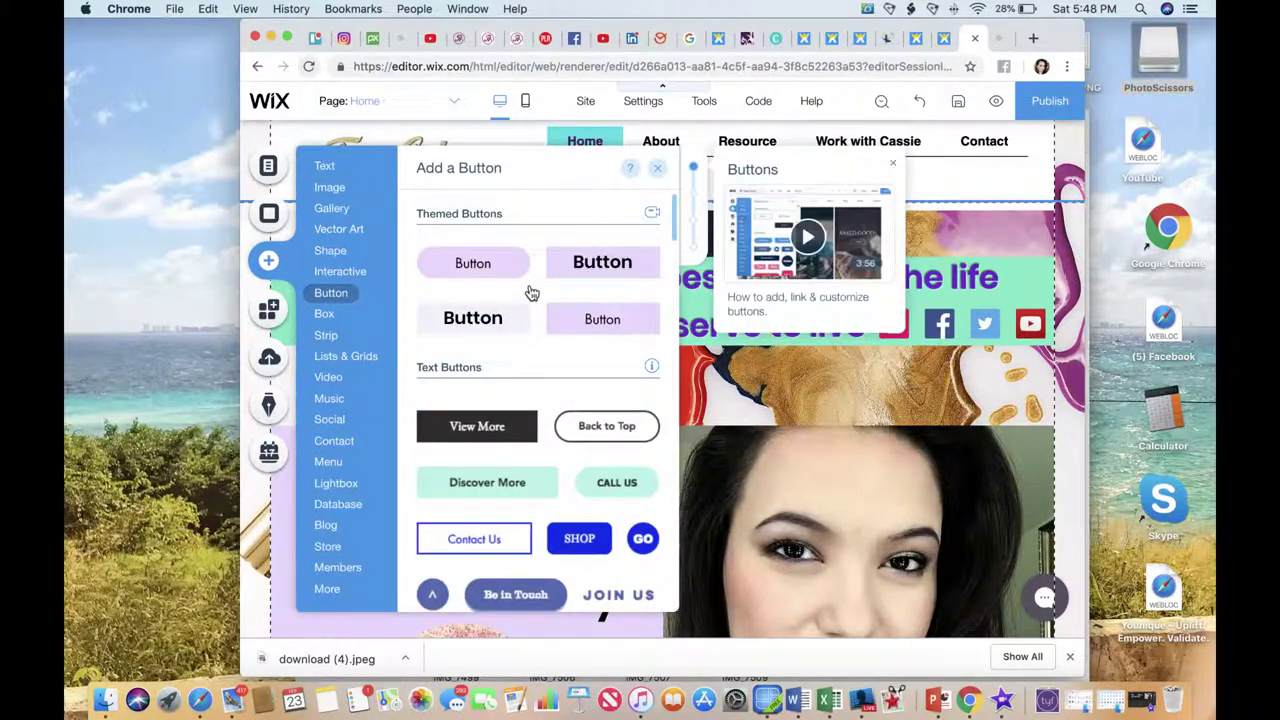
pyautogui.scroll(-5, 583, 274)
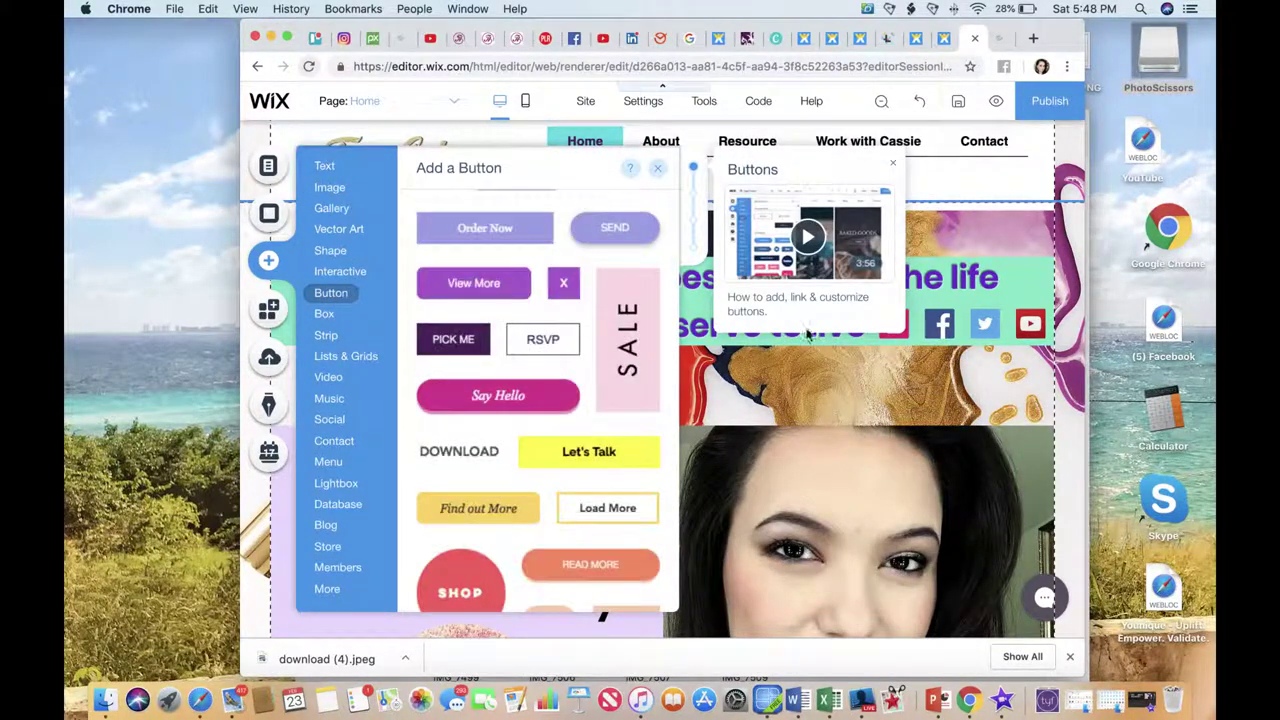
pyautogui.scroll(5, 591, 300)
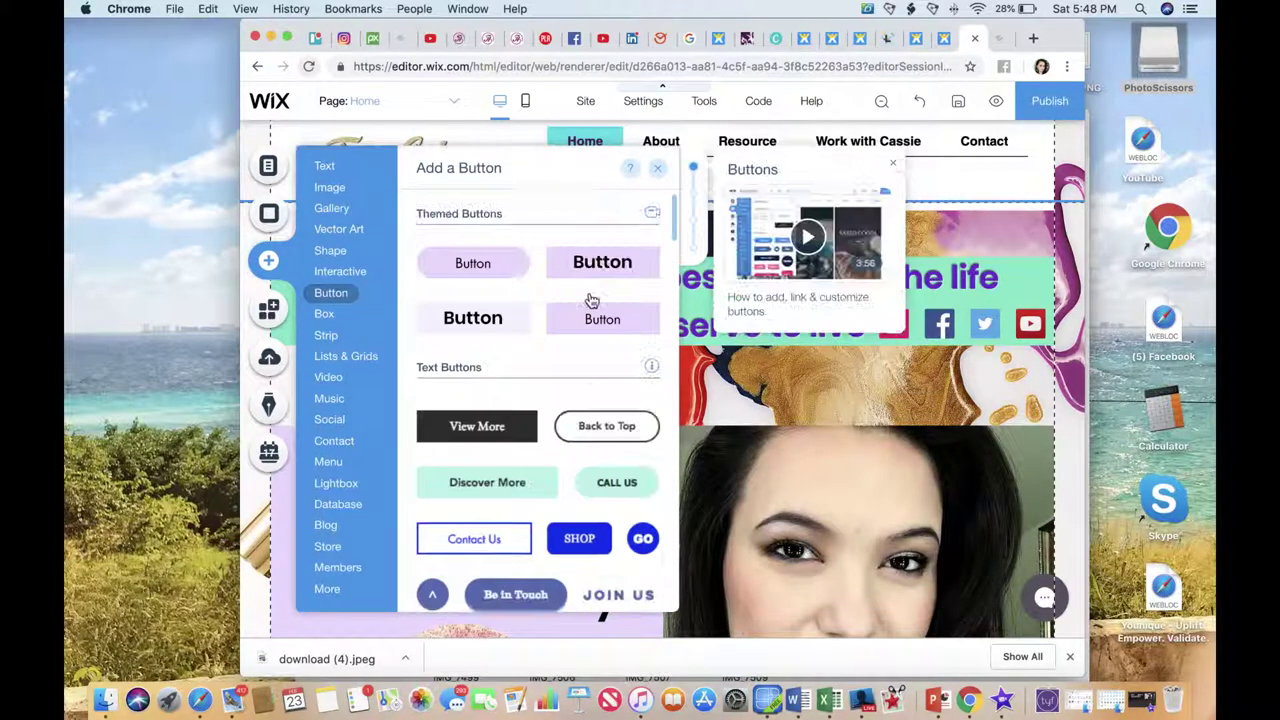
pyautogui.moveTo(595, 272); pyautogui.dragTo(781, 394)
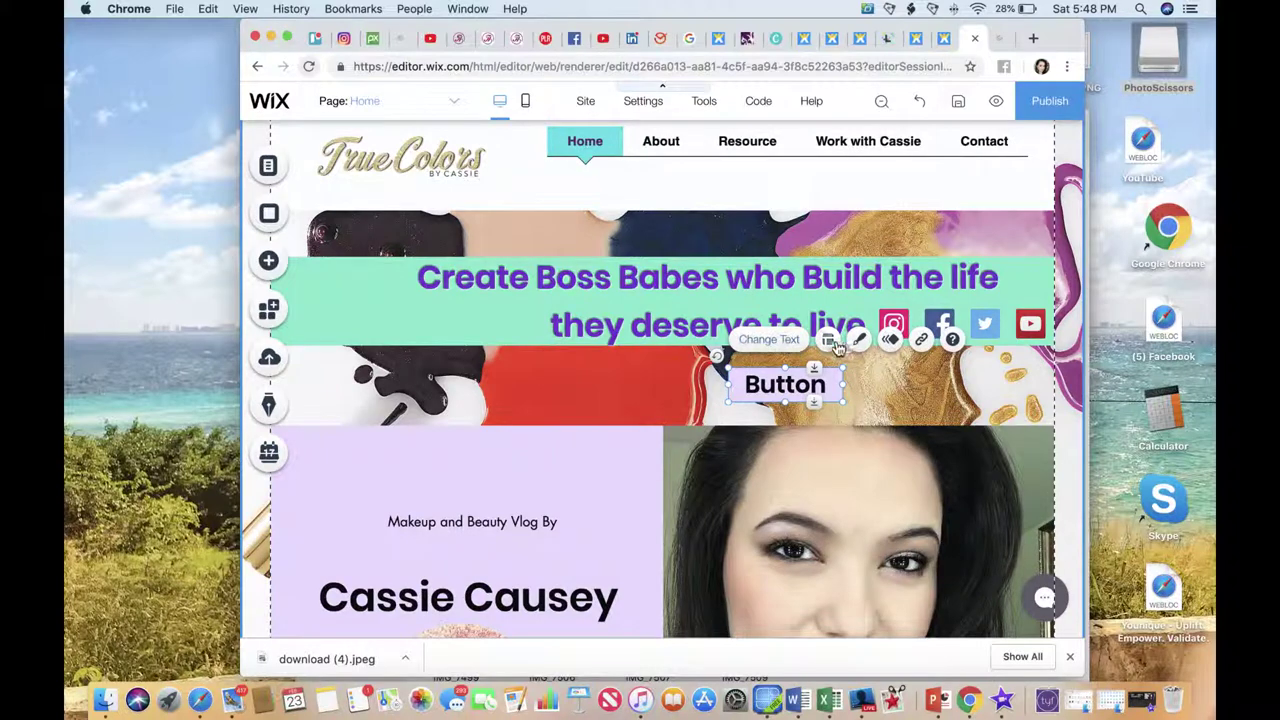
pyautogui.click(858, 339)
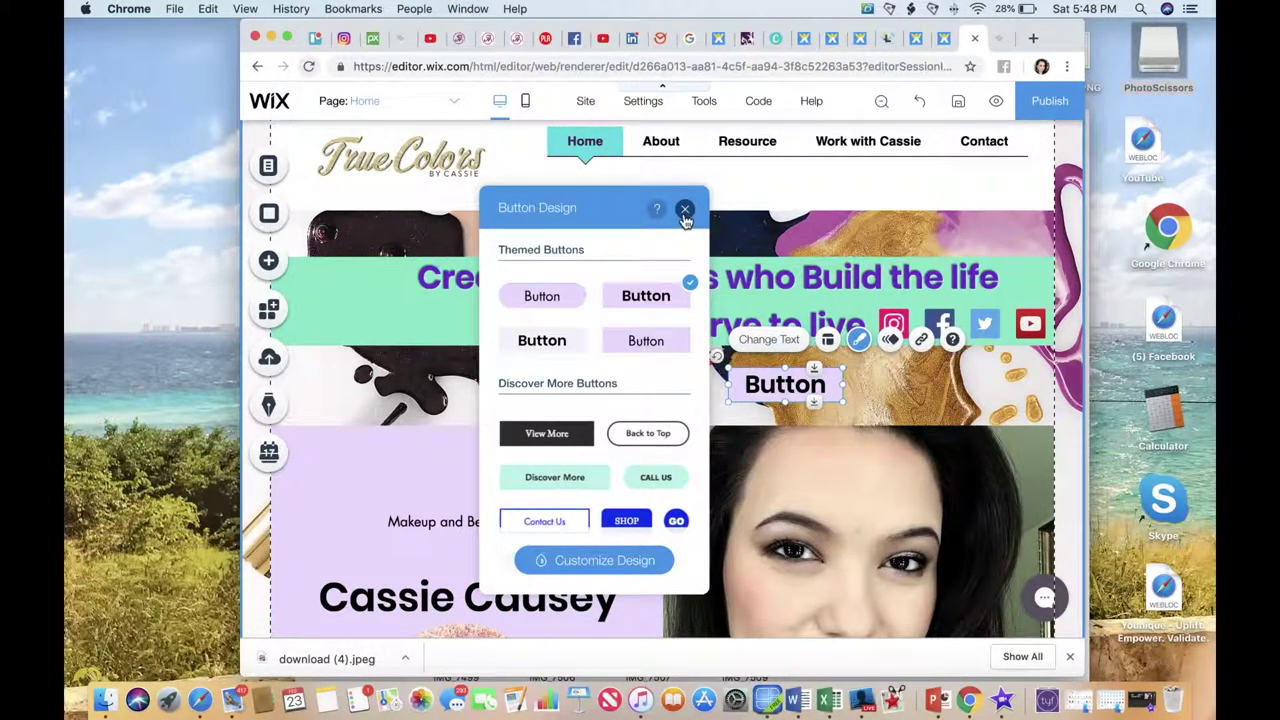
# Pick the second button style and give the button a purple fill.
pyautogui.click(638, 566)
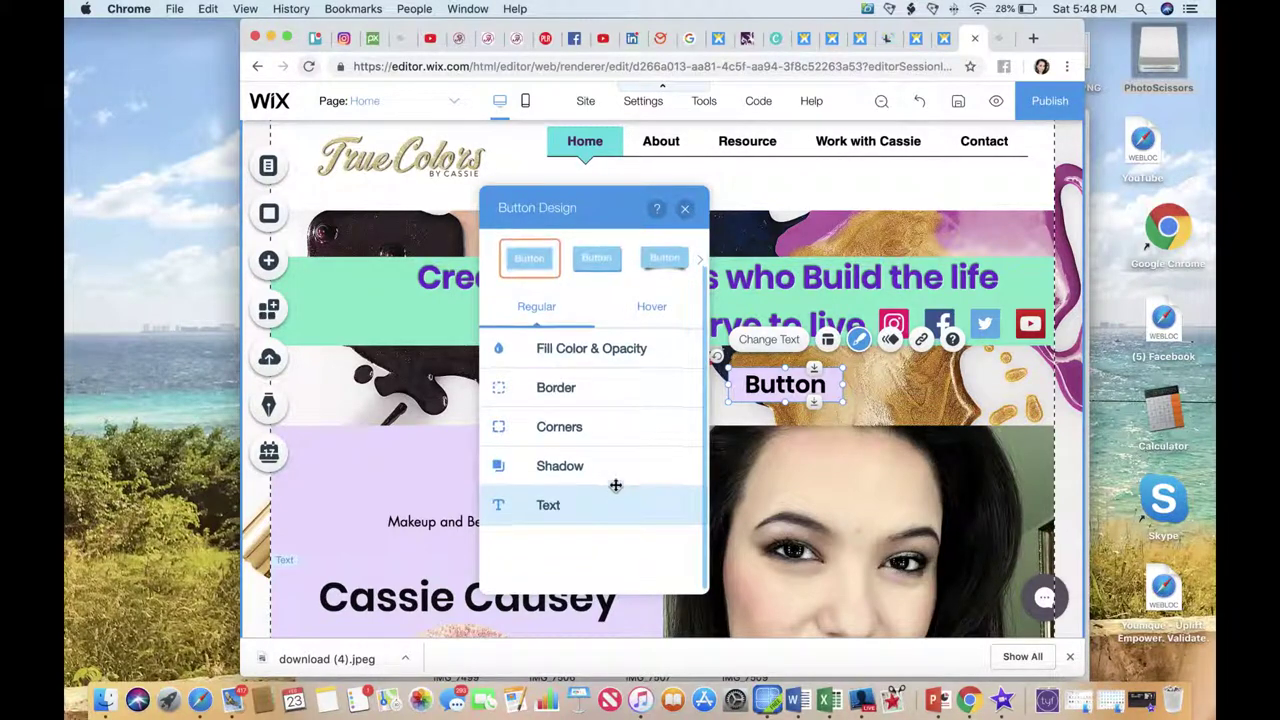
pyautogui.click(609, 275)
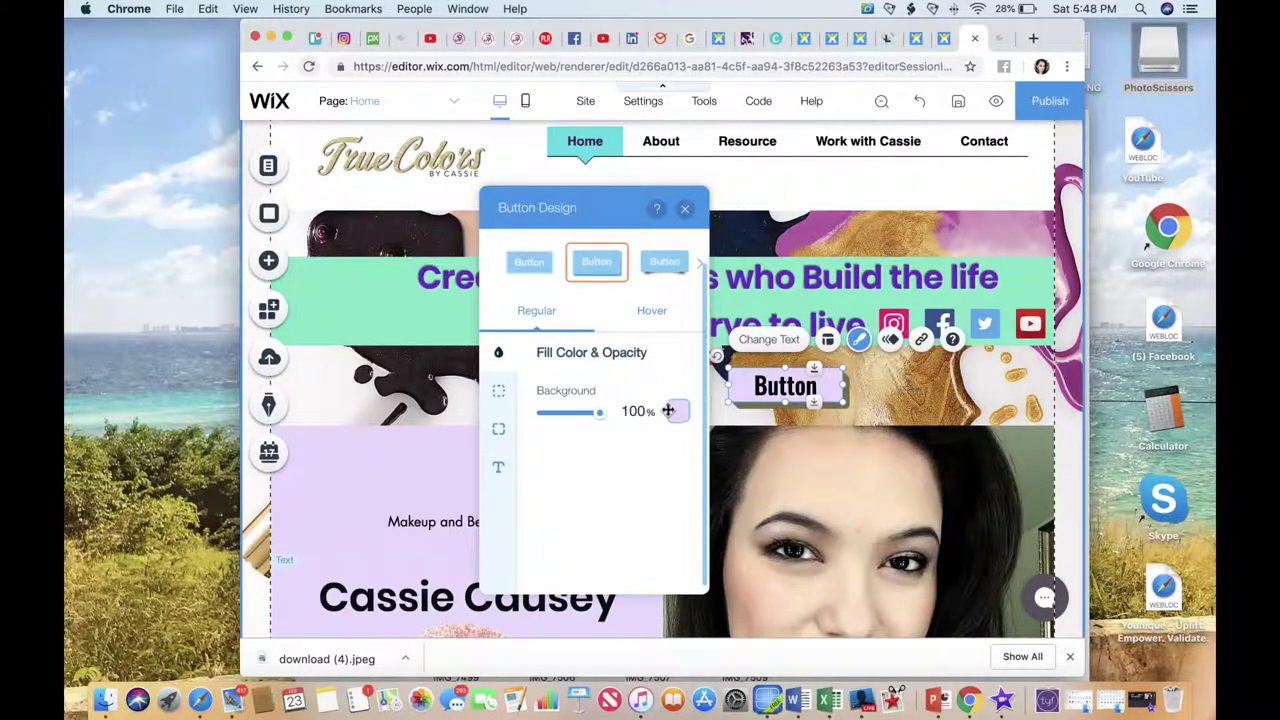
pyautogui.click(676, 411)
pyautogui.click(566, 467)
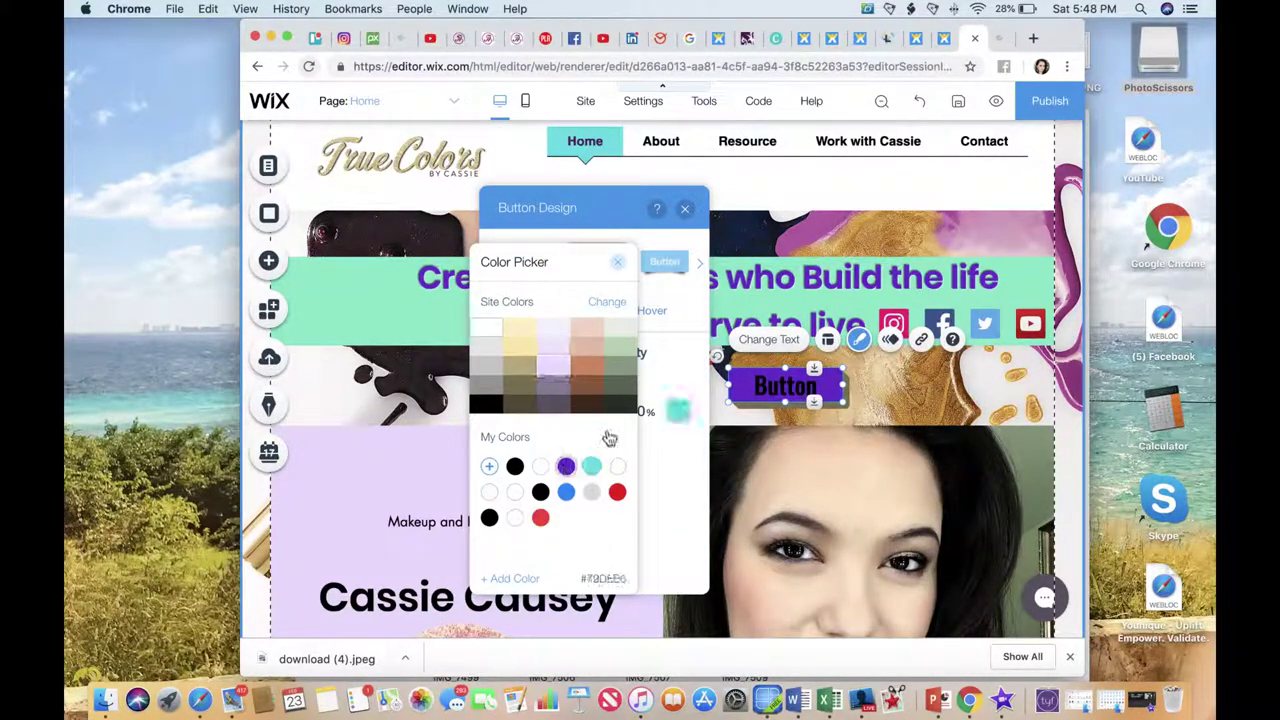
pyautogui.click(643, 318)
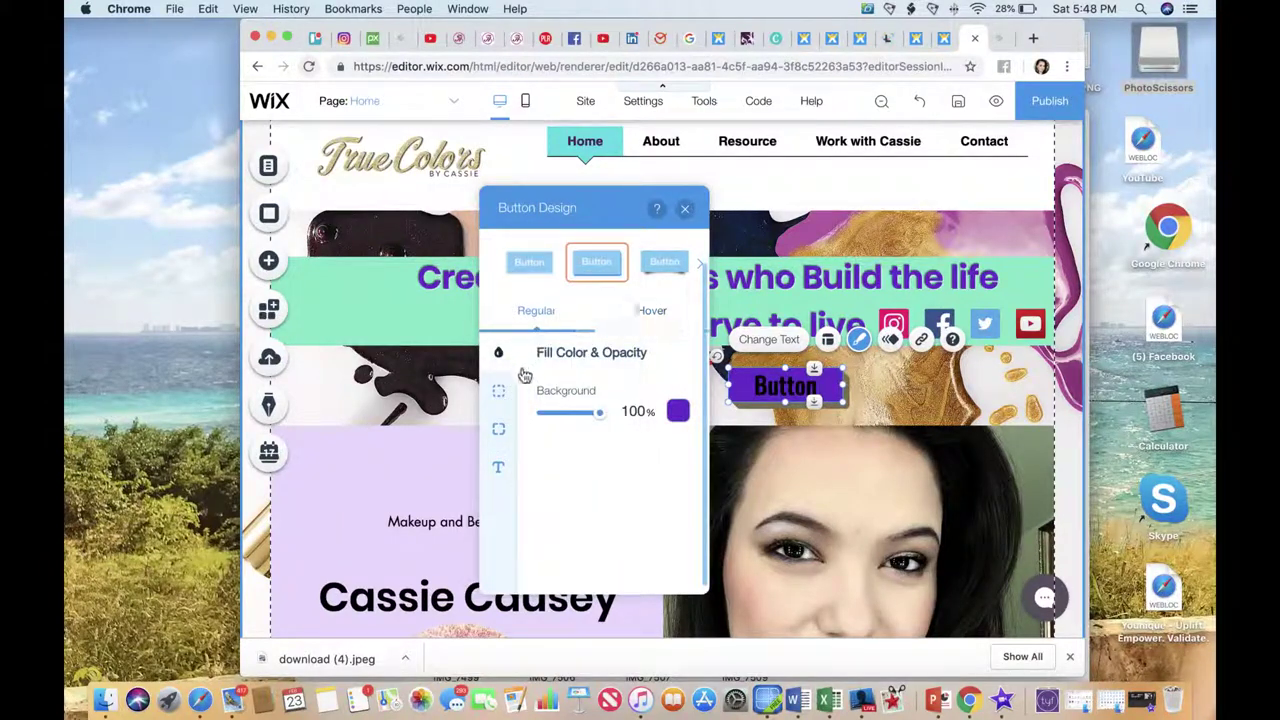
# Make the button text white and move the button to the right end of the header strip.
pyautogui.click(501, 469)
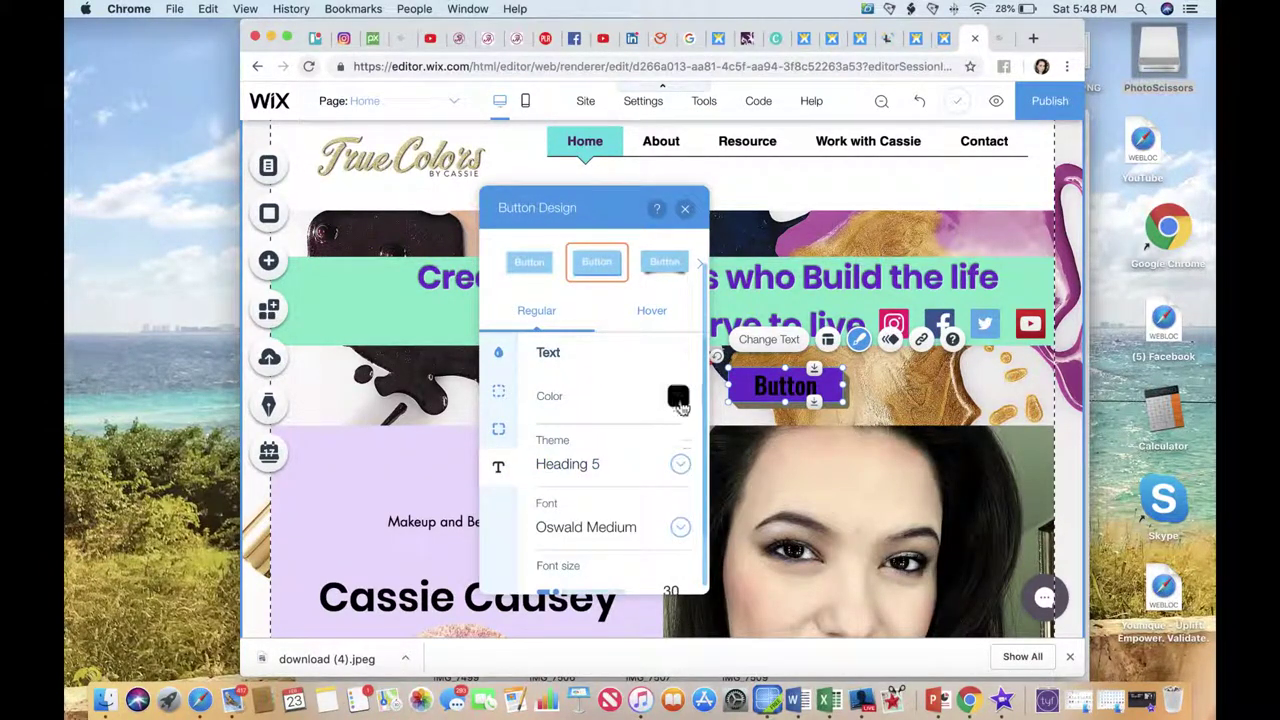
pyautogui.click(678, 398)
pyautogui.click(516, 396)
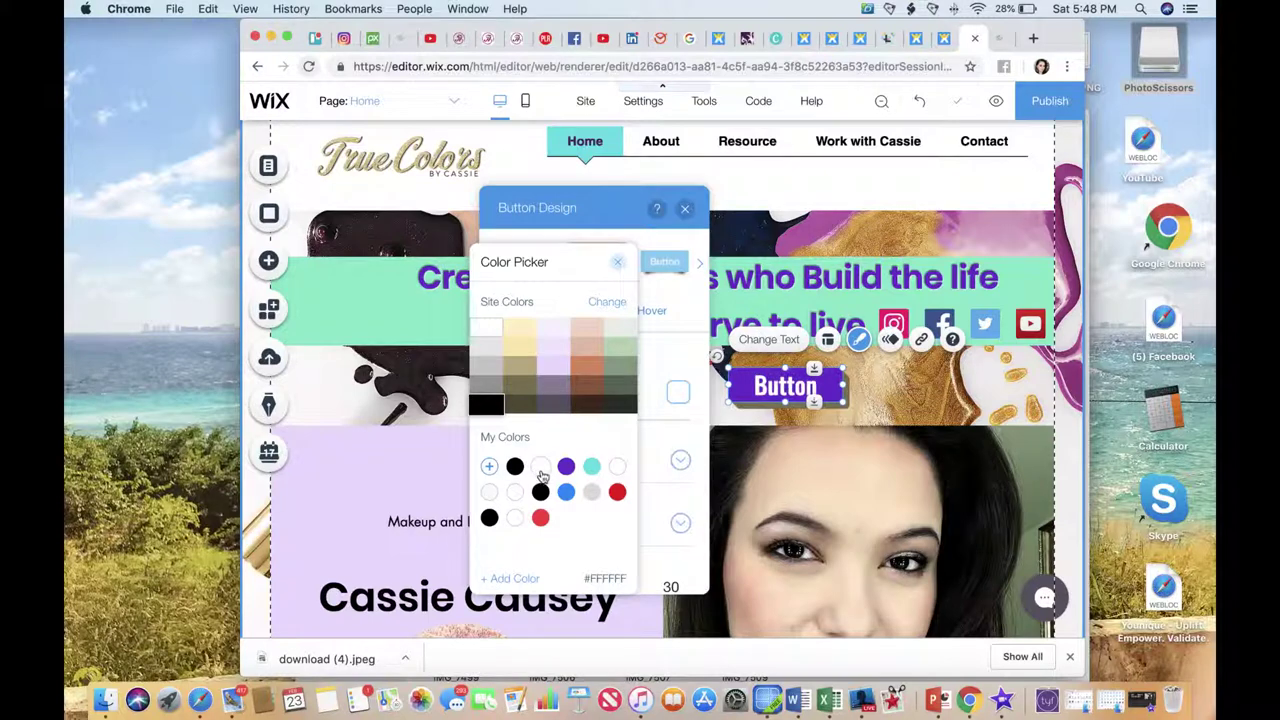
pyautogui.click(541, 470)
pyautogui.click(618, 262)
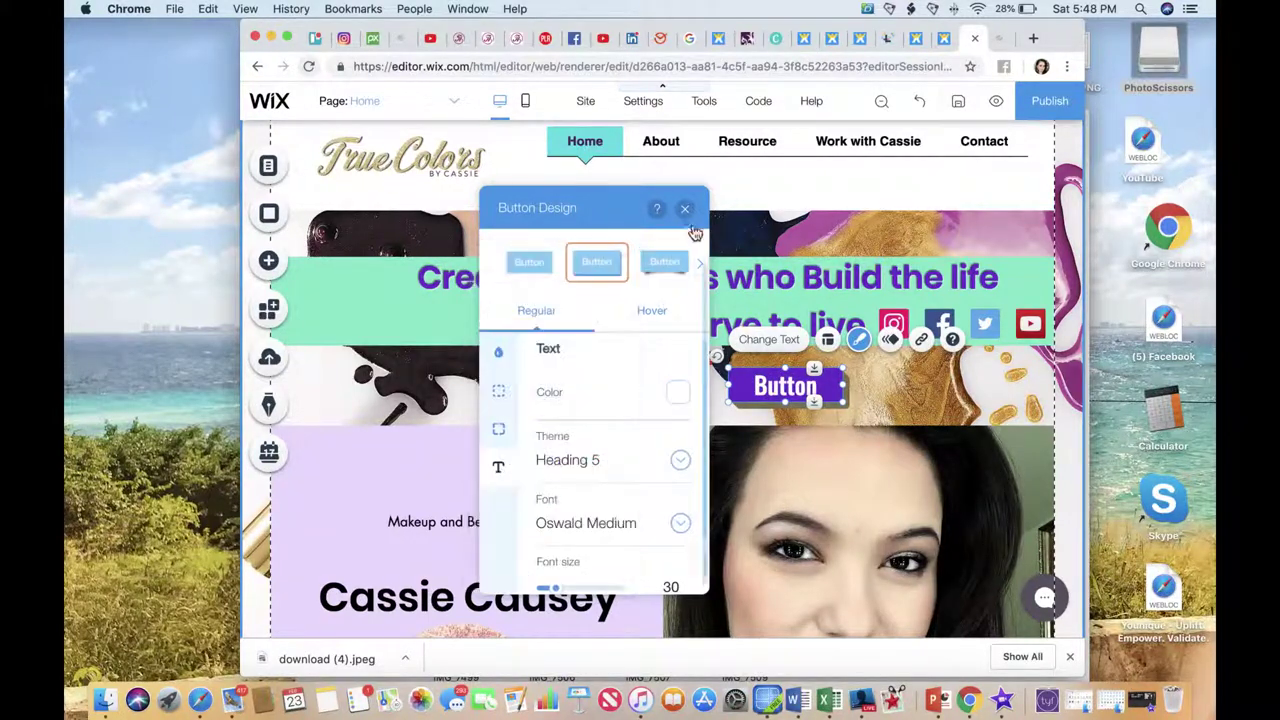
pyautogui.click(685, 208)
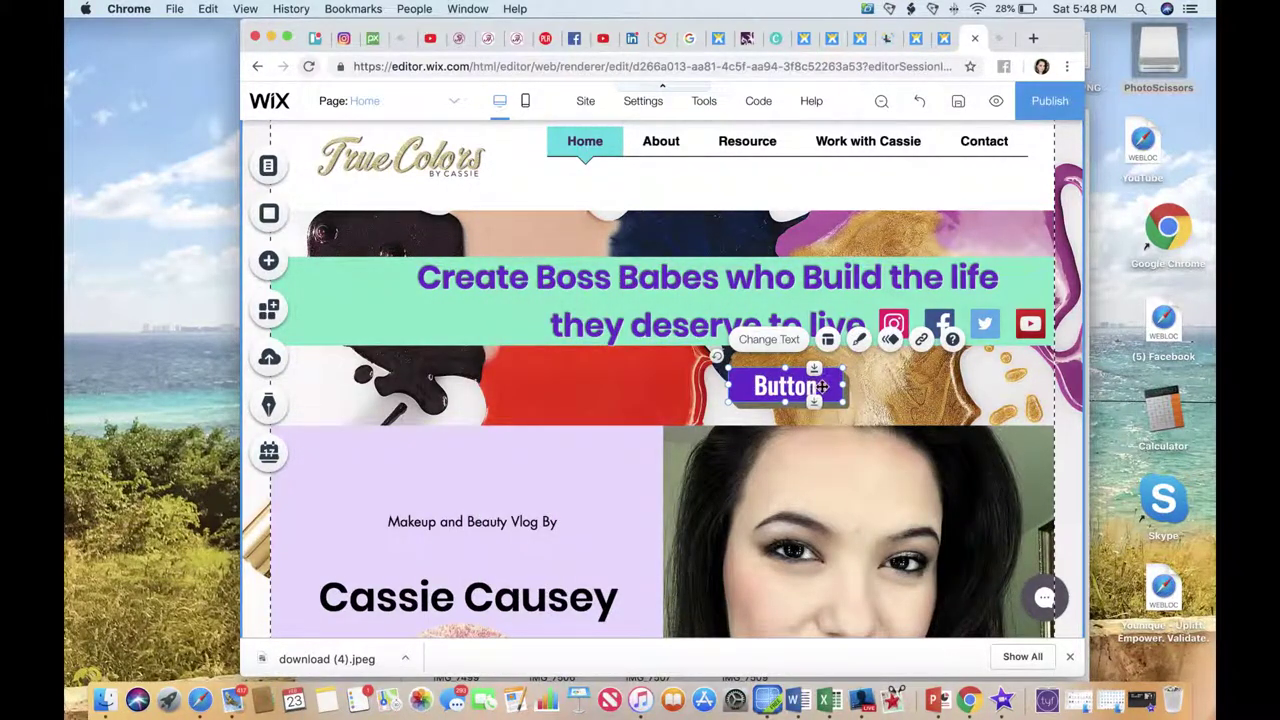
pyautogui.moveTo(823, 388); pyautogui.dragTo(1007, 391)
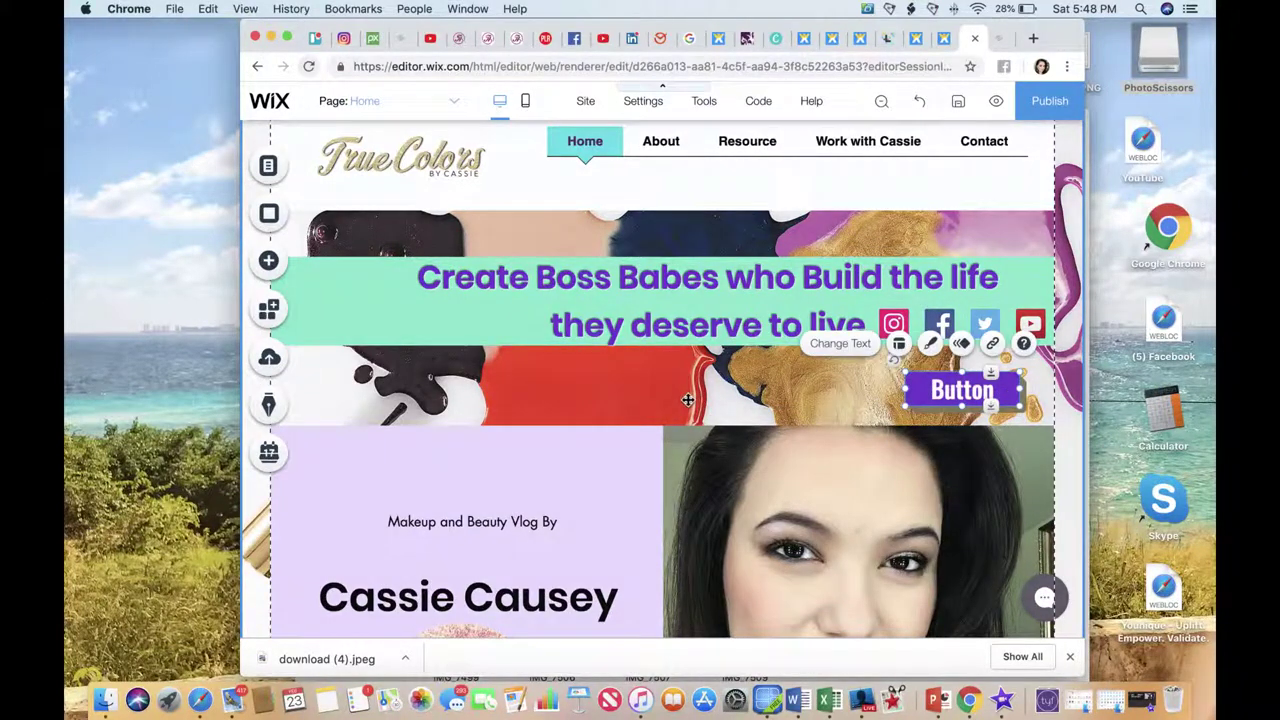
pyautogui.click(637, 397)
# Review the Wix page from top to bottom, then switch to the Canva browser tab.
pyautogui.scroll(-10, 635, 391)
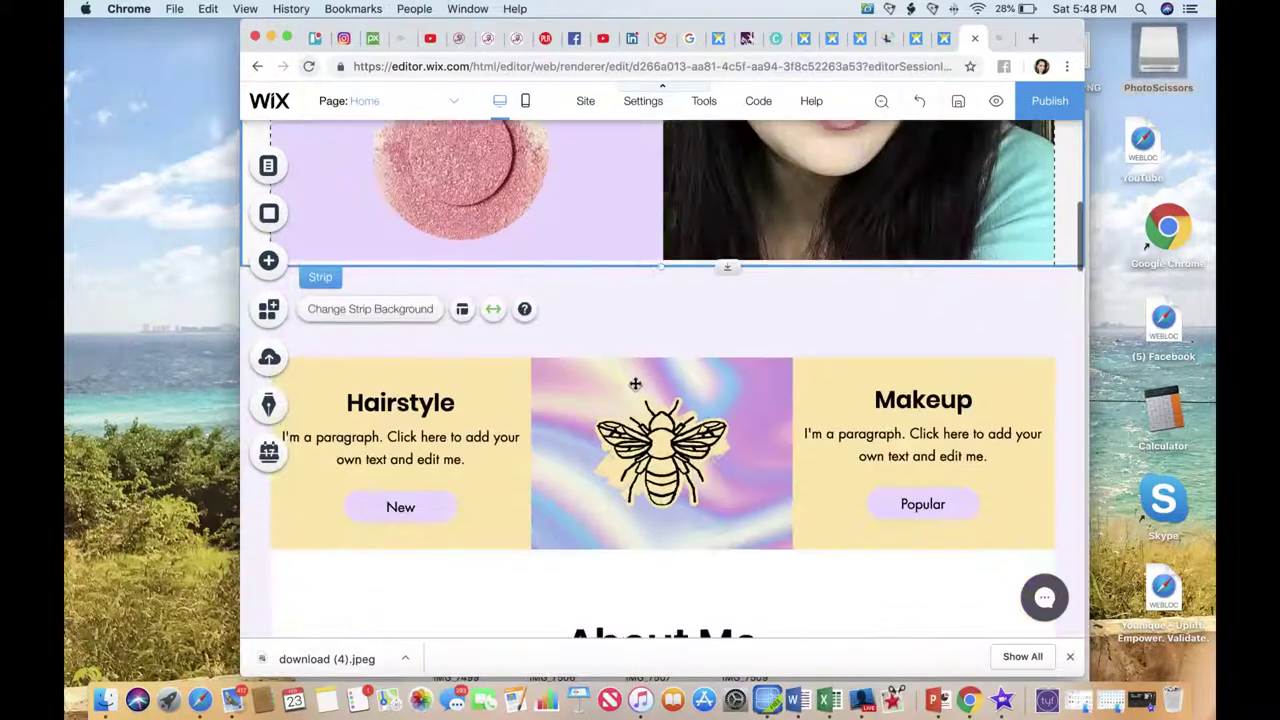
pyautogui.click(737, 350)
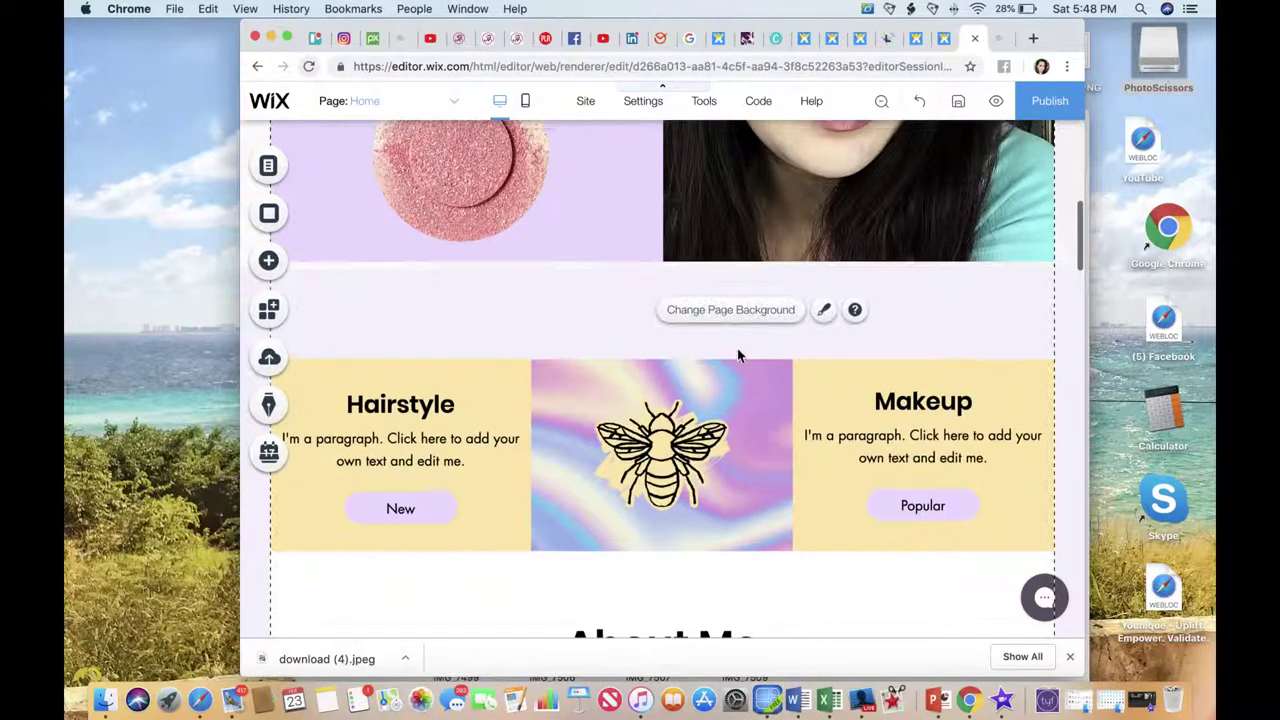
pyautogui.scroll(1, 737, 350)
pyautogui.scroll(-2, 737, 350)
pyautogui.scroll(-7, 737, 350)
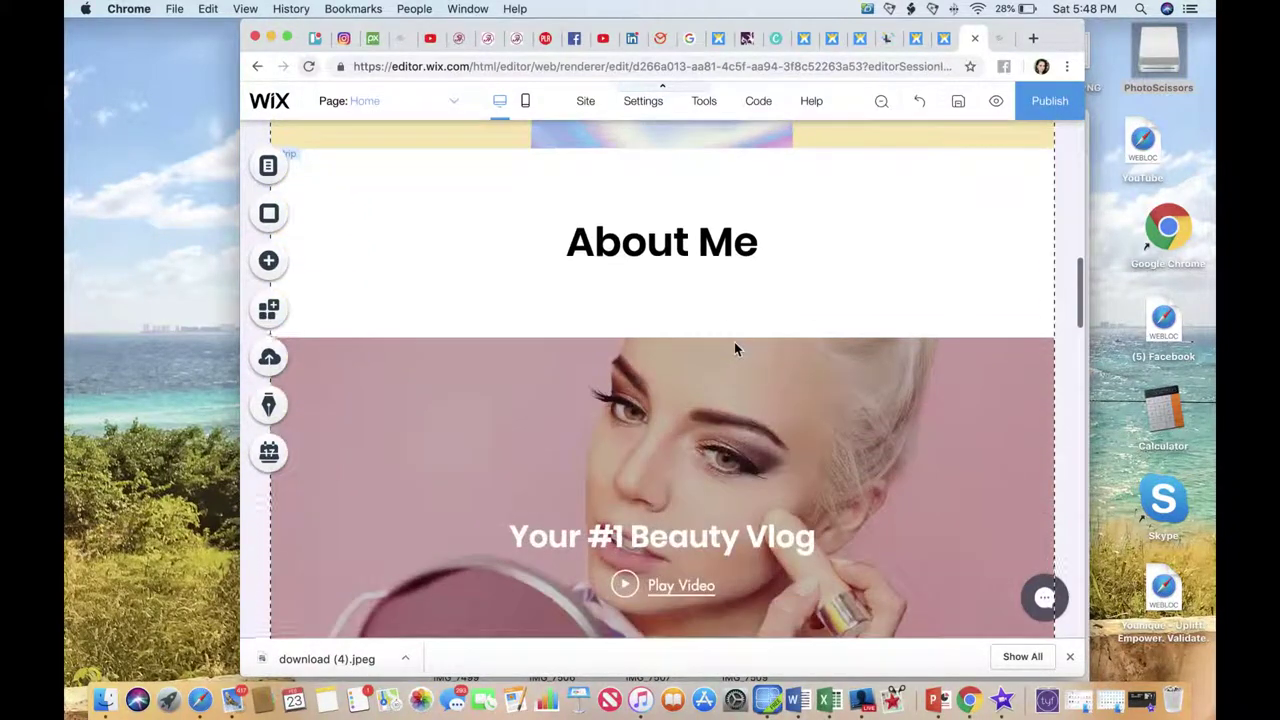
pyautogui.scroll(12, 733, 337)
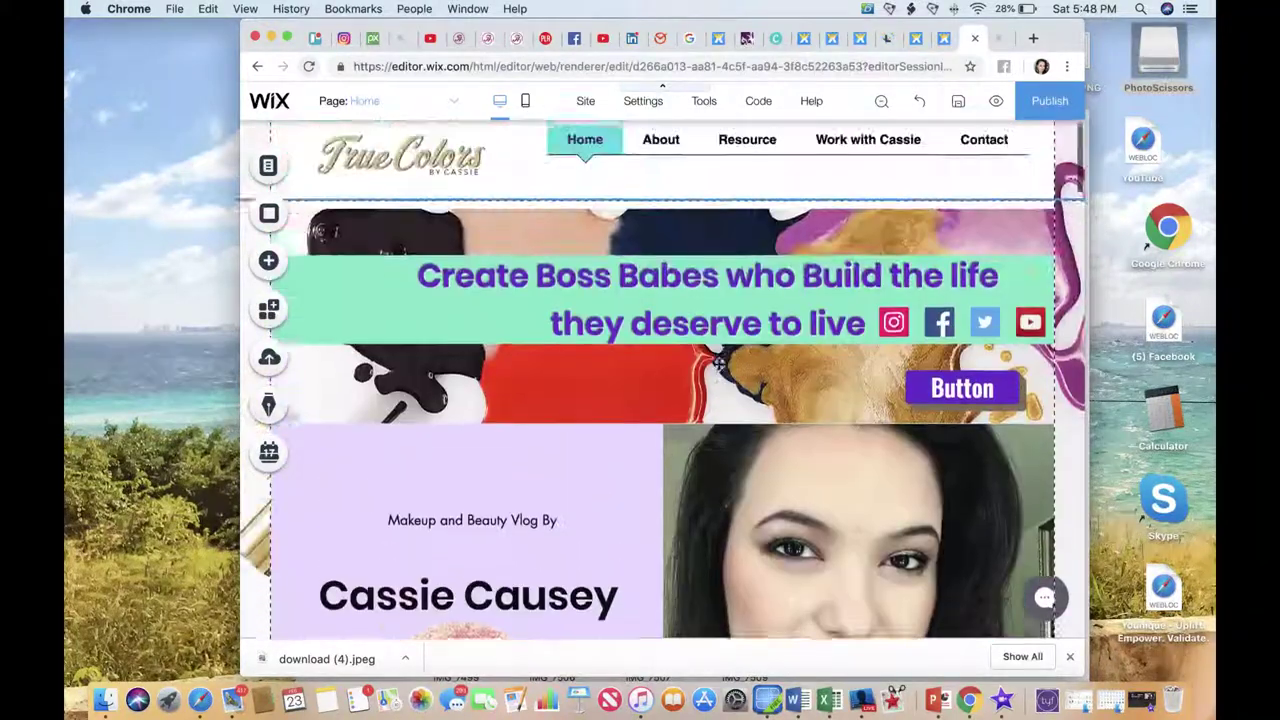
pyautogui.scroll(1, 719, 363)
pyautogui.click(479, 374)
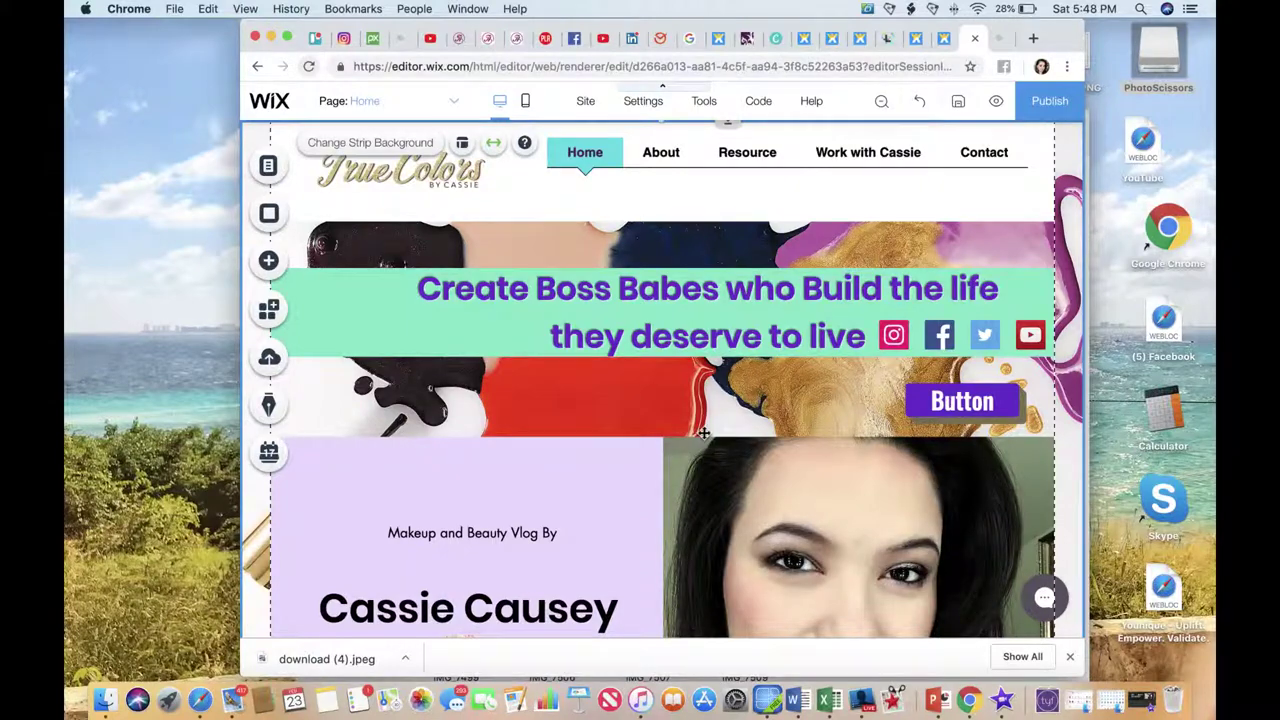
pyautogui.click(778, 38)
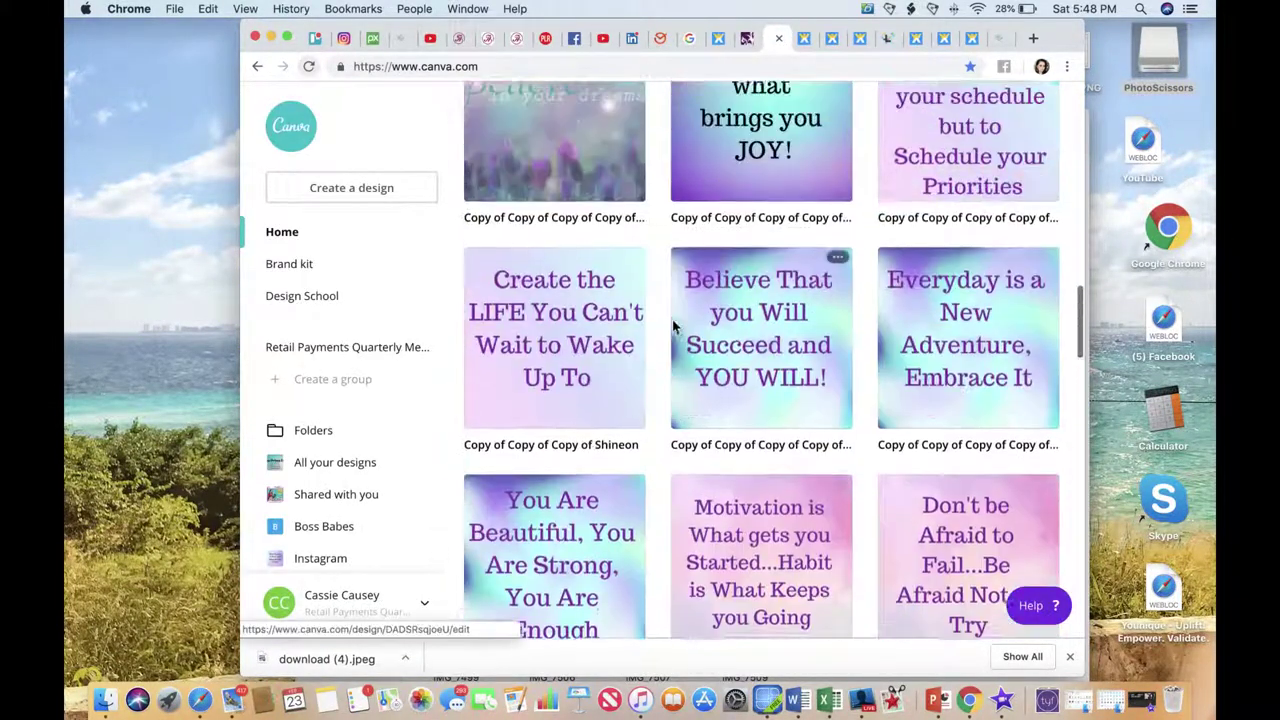
# Start a new Facebook Cover design from the Canva home page.
pyautogui.scroll(-1, 271, 229)
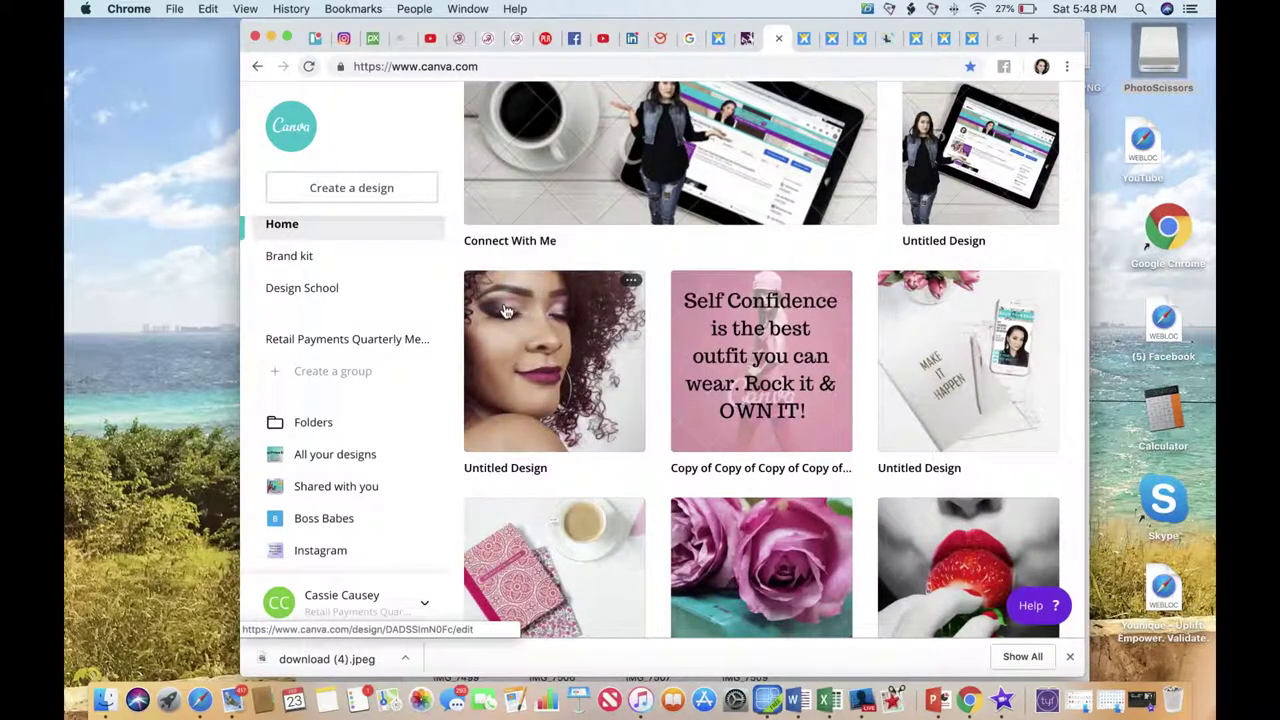
pyautogui.scroll(10, 571, 294)
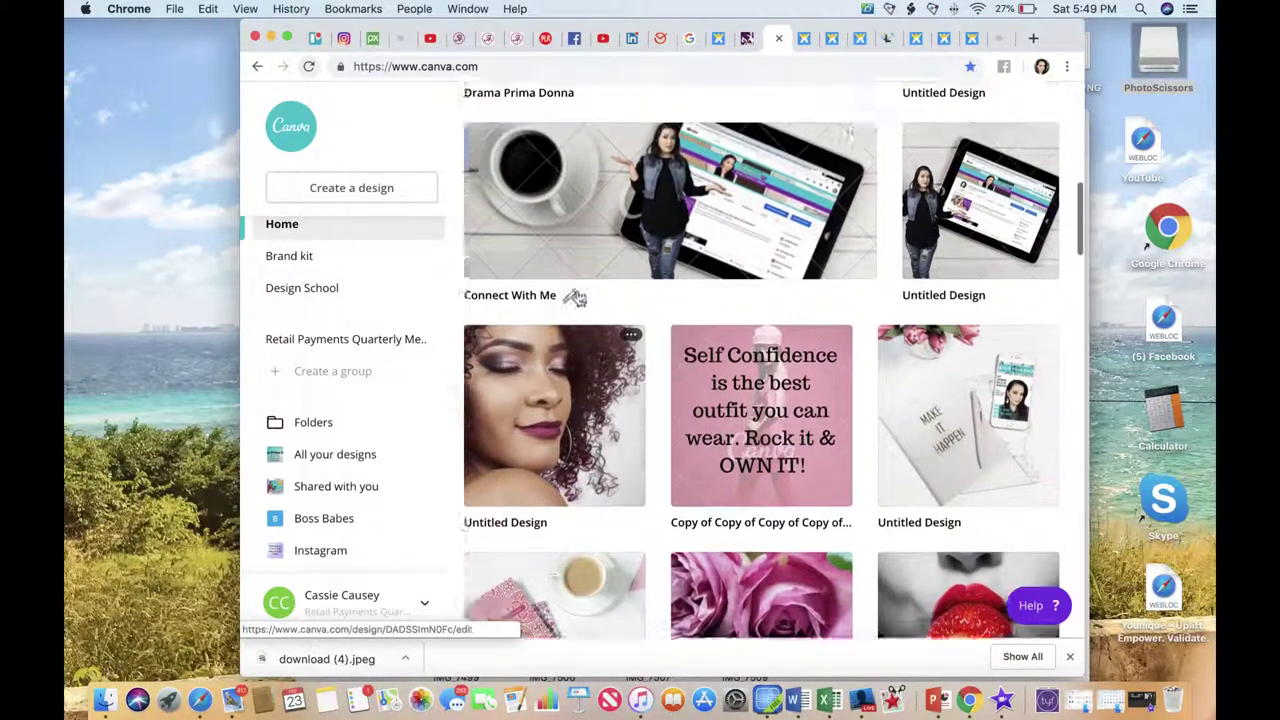
pyautogui.scroll(2, 577, 297)
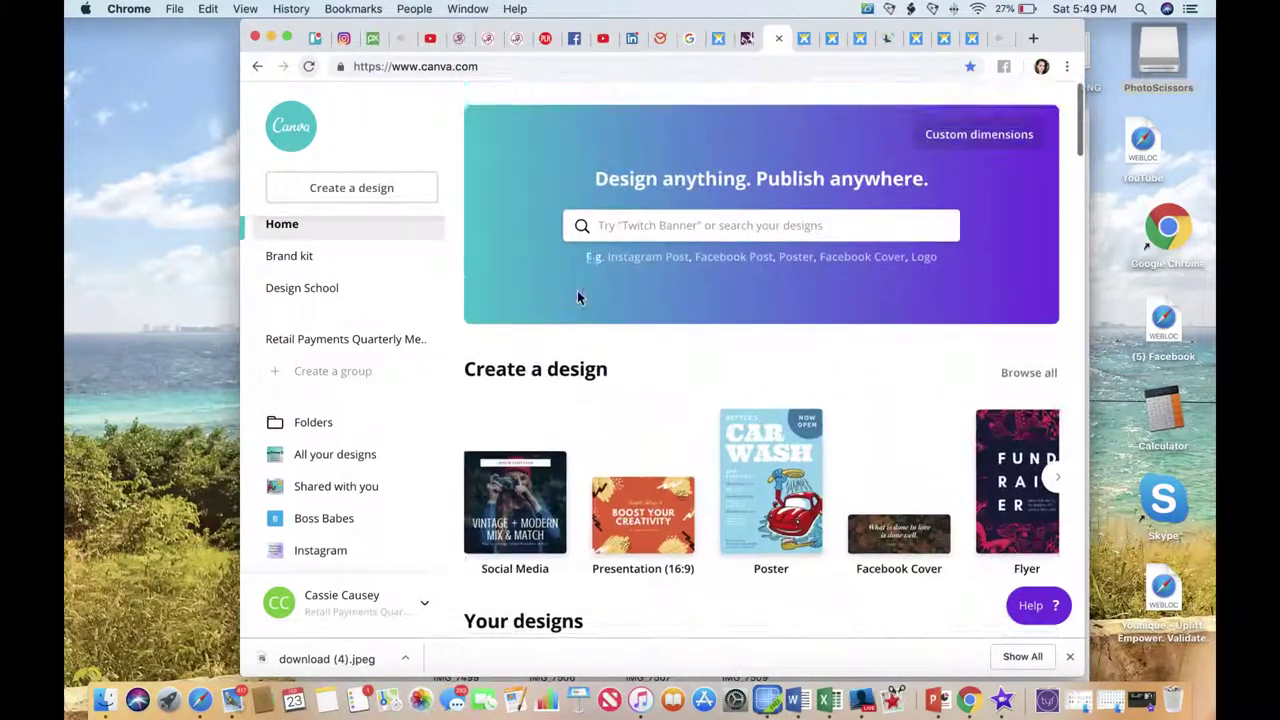
pyautogui.click(1057, 474)
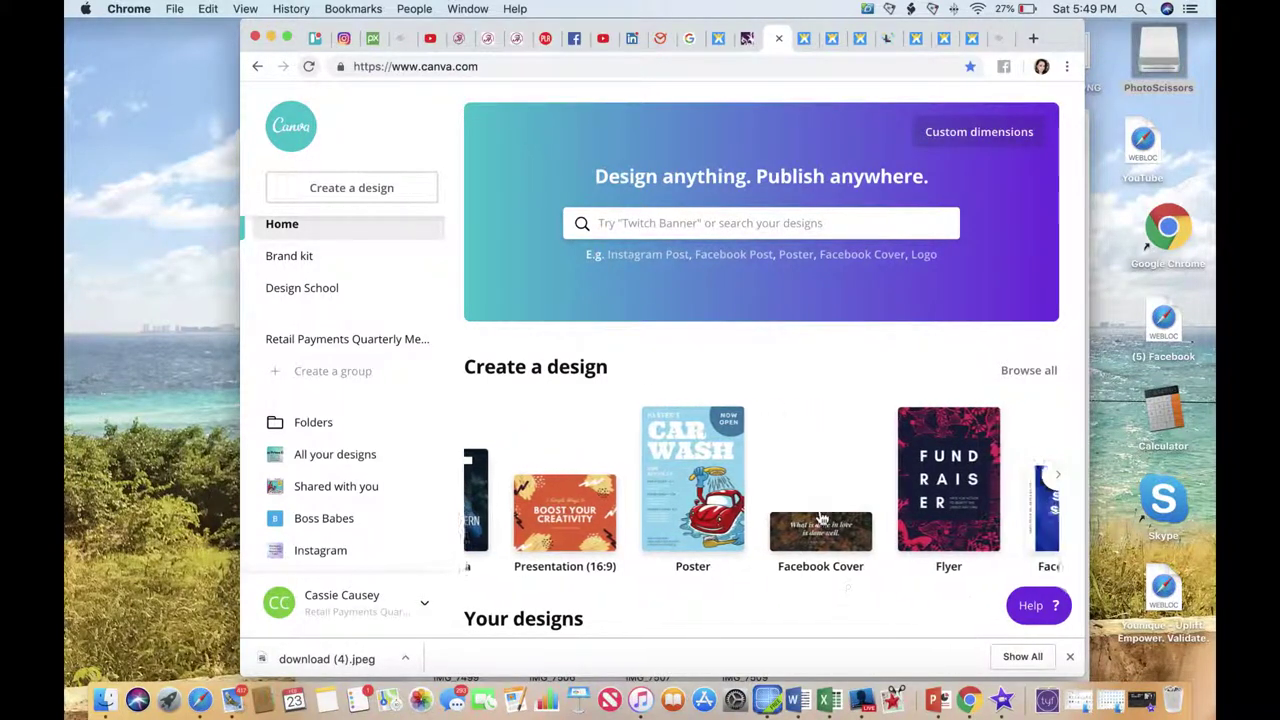
pyautogui.click(840, 553)
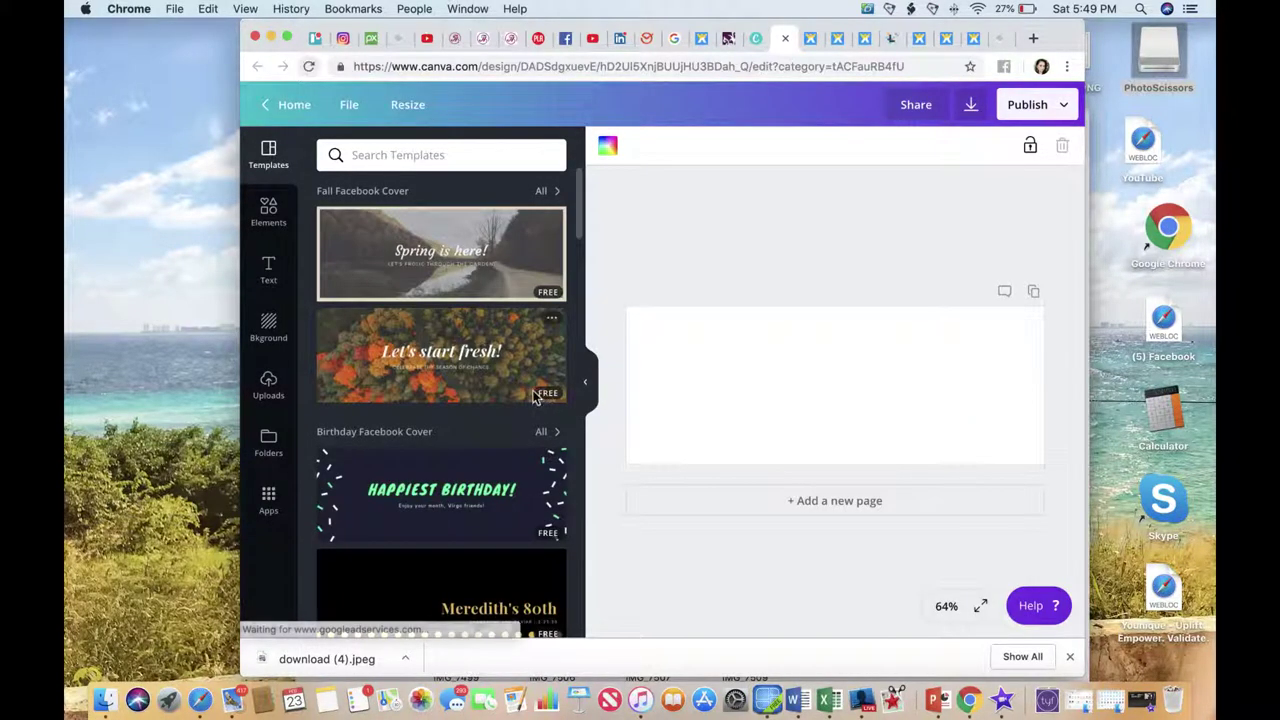
# Apply the BAKS SKINCARE CO. beauty template to the cover.
pyautogui.scroll(-5, 540, 398)
pyautogui.scroll(-4, 535, 398)
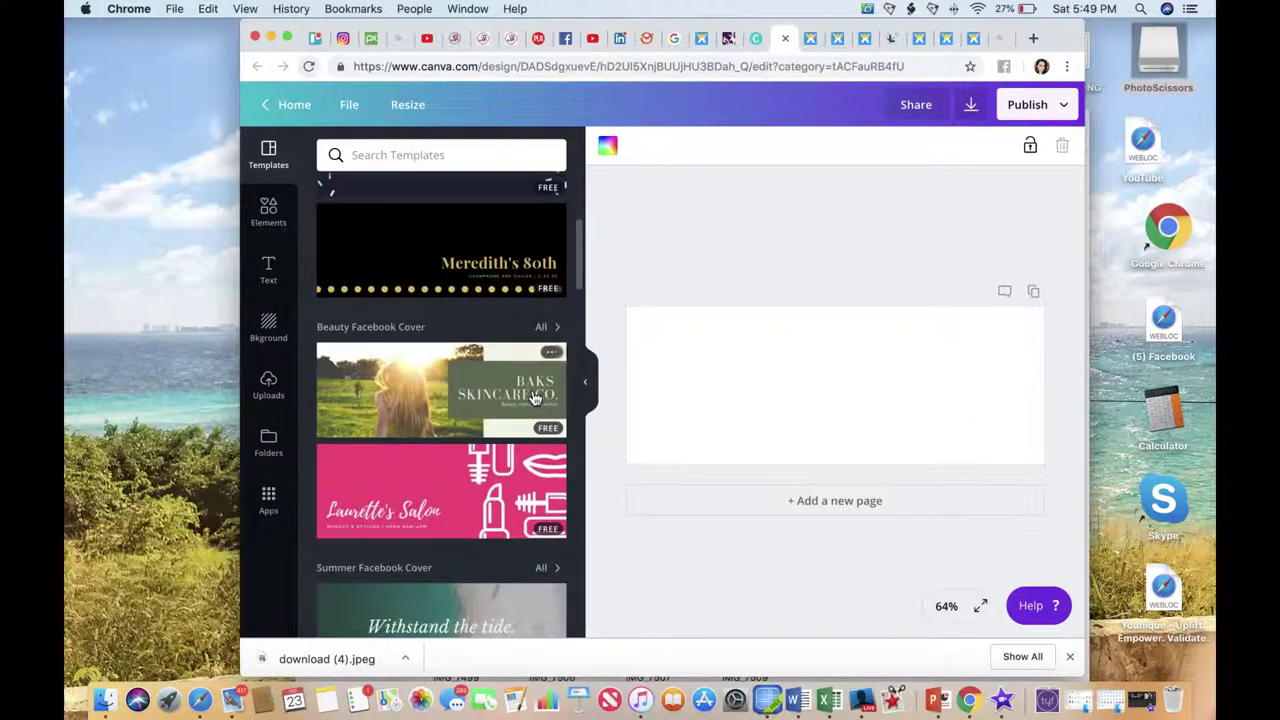
pyautogui.scroll(-2, 535, 398)
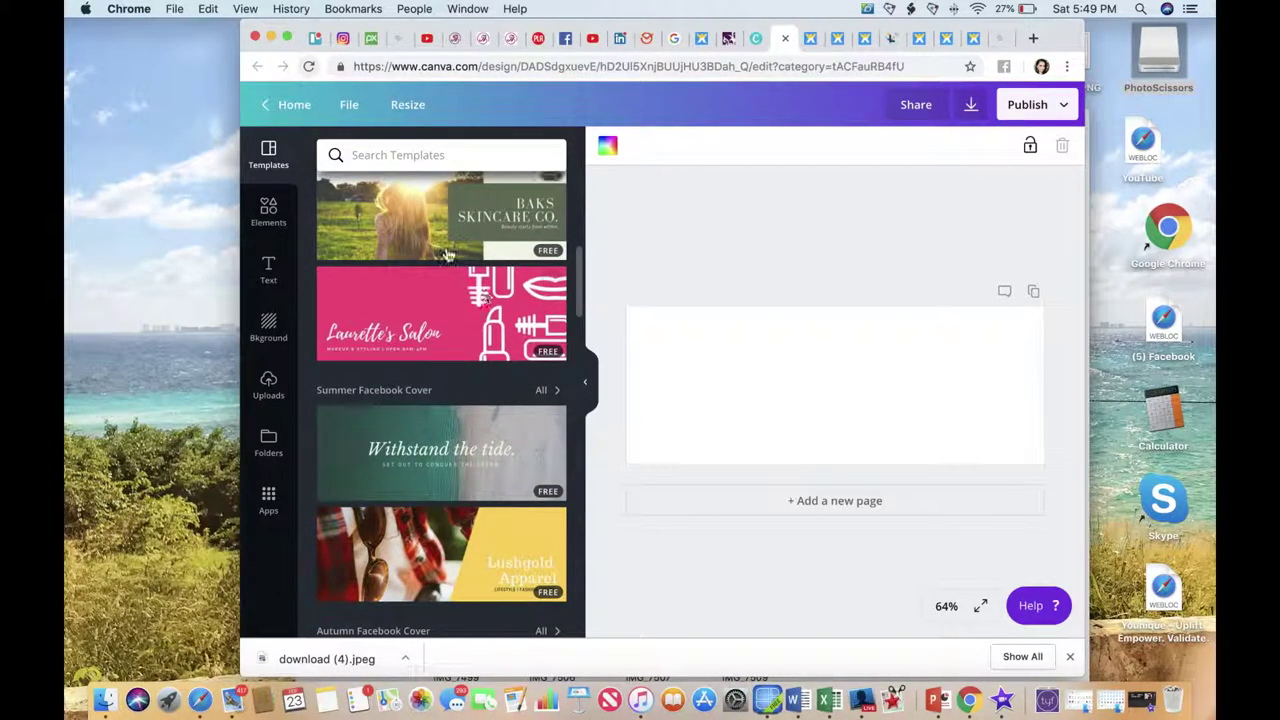
pyautogui.scroll(-2, 448, 254)
pyautogui.scroll(4, 448, 254)
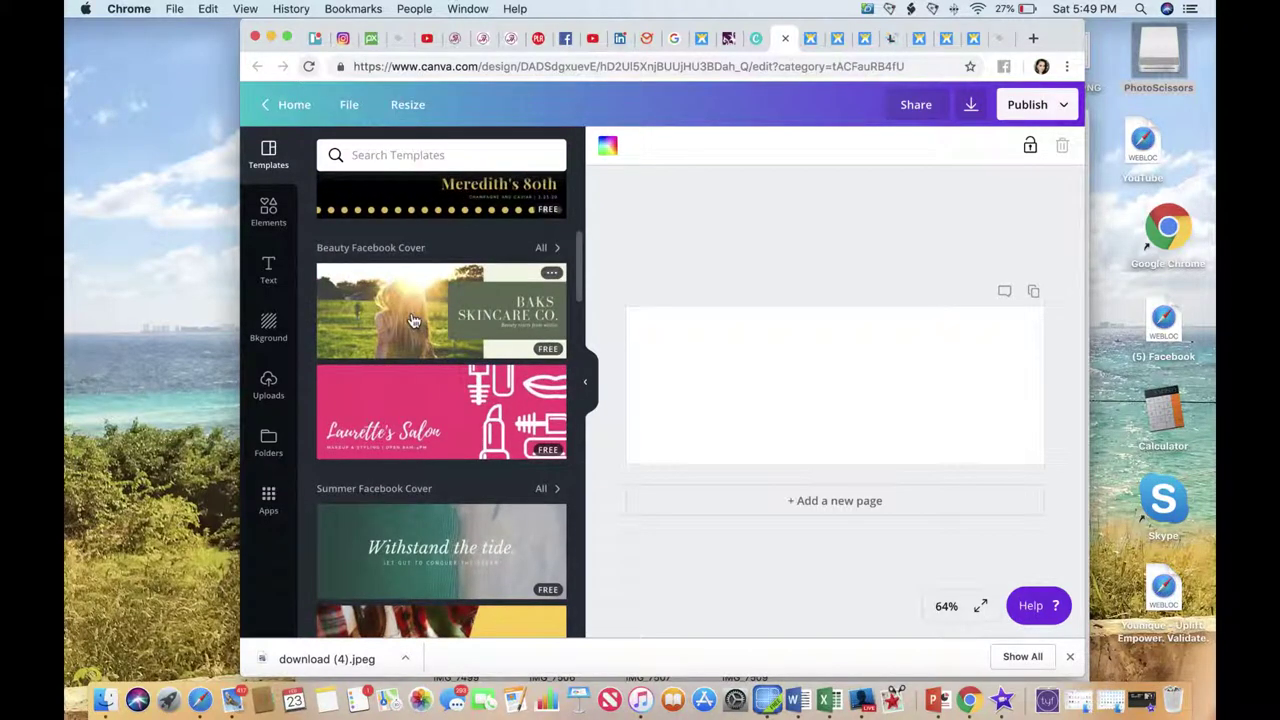
pyautogui.click(415, 320)
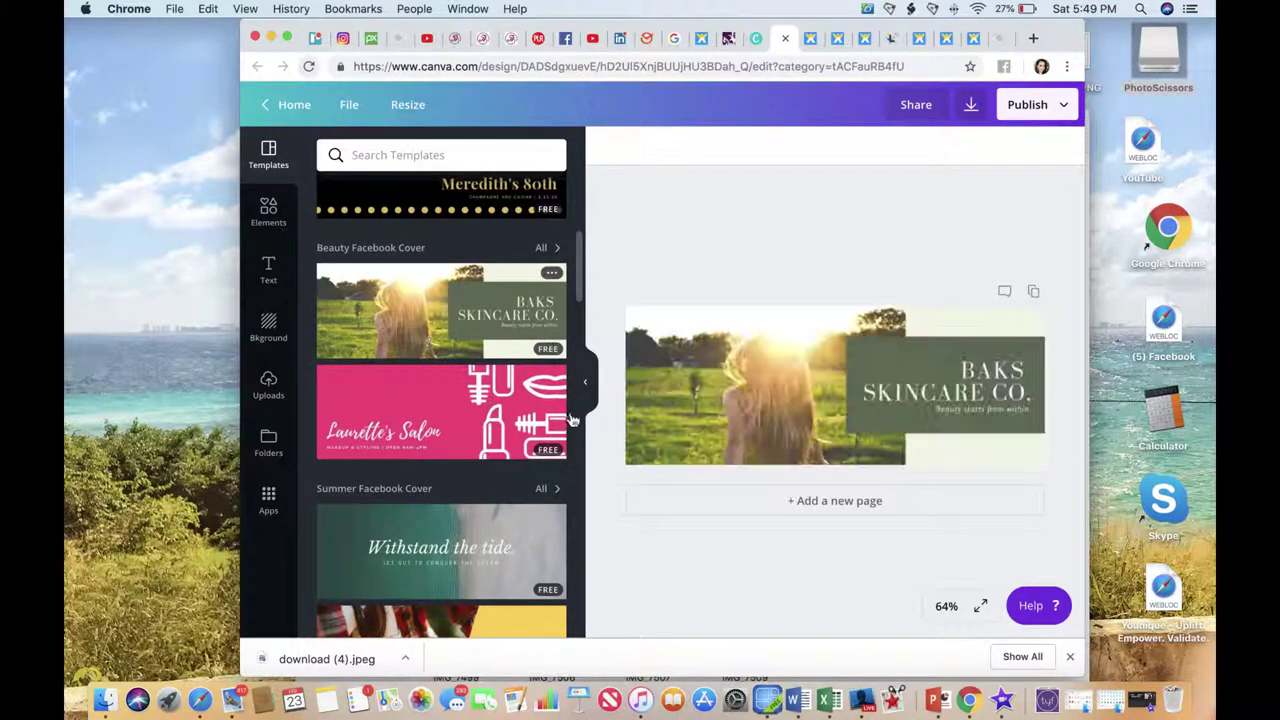
# Delete the template photo and fill the cover with a sky-and-hills landscape grid.
pyautogui.click(737, 409)
pyautogui.press('Delete')
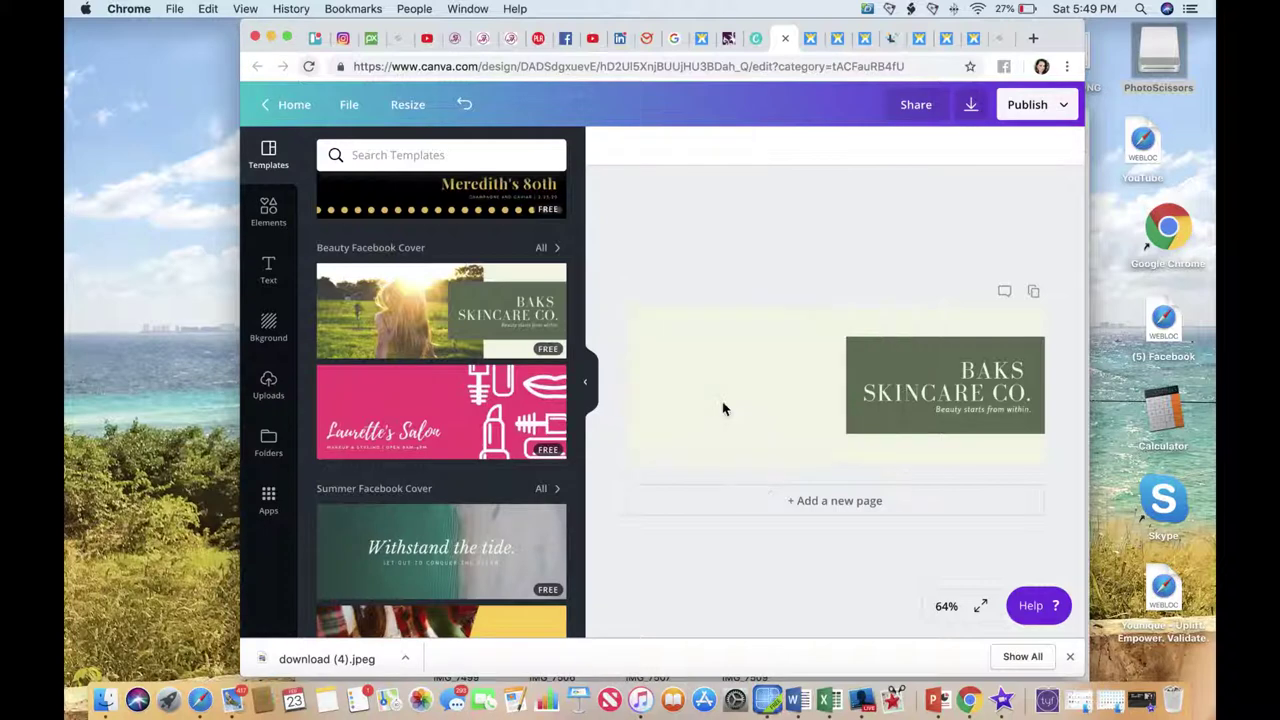
pyautogui.click(712, 401)
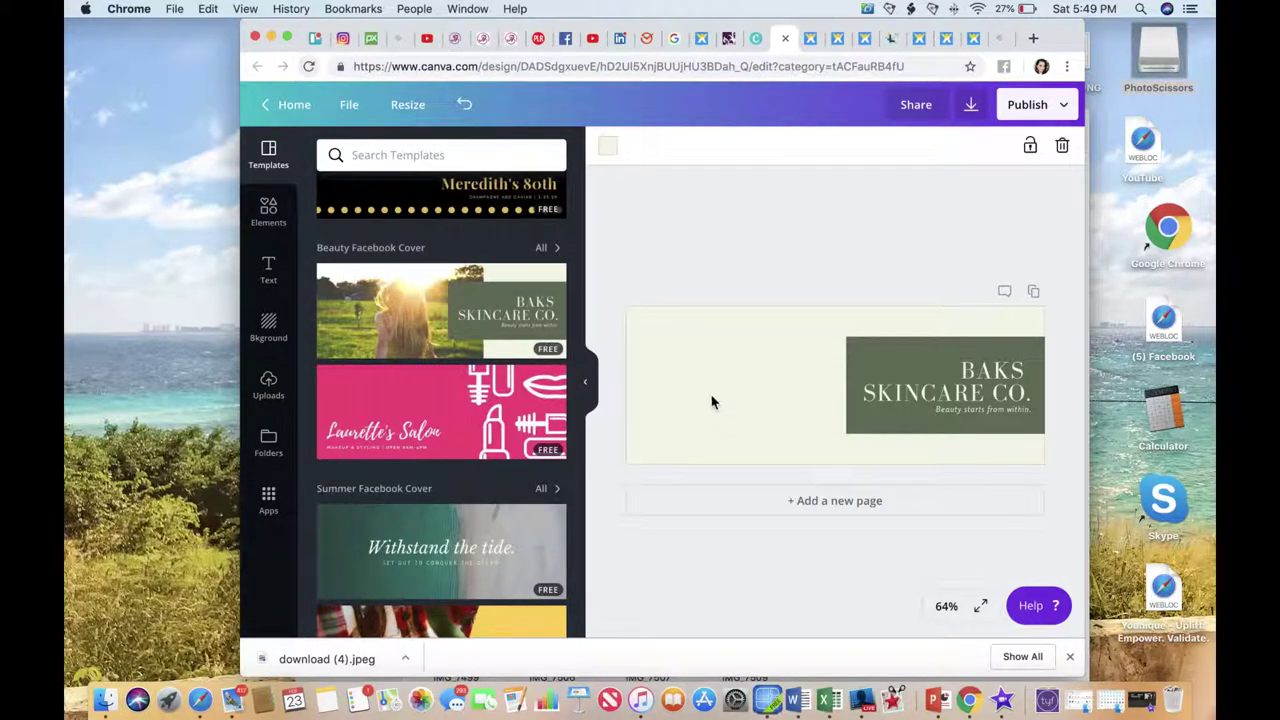
pyautogui.click(270, 208)
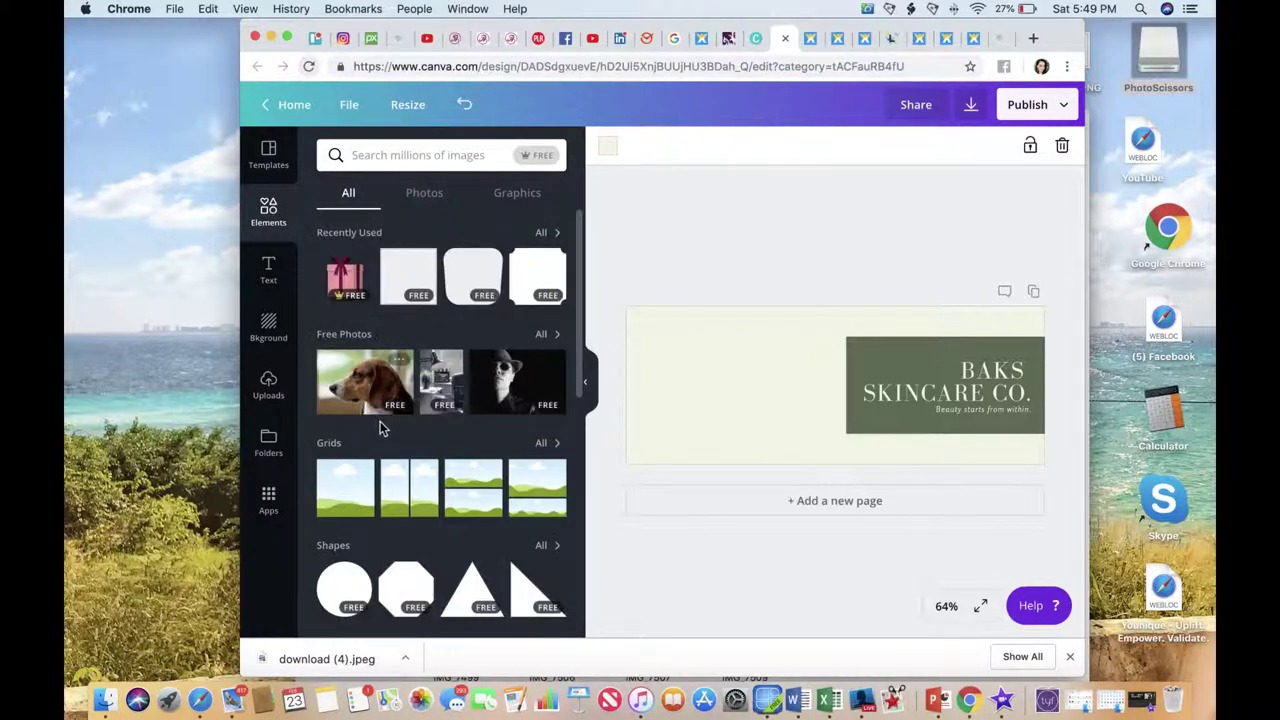
pyautogui.click(341, 497)
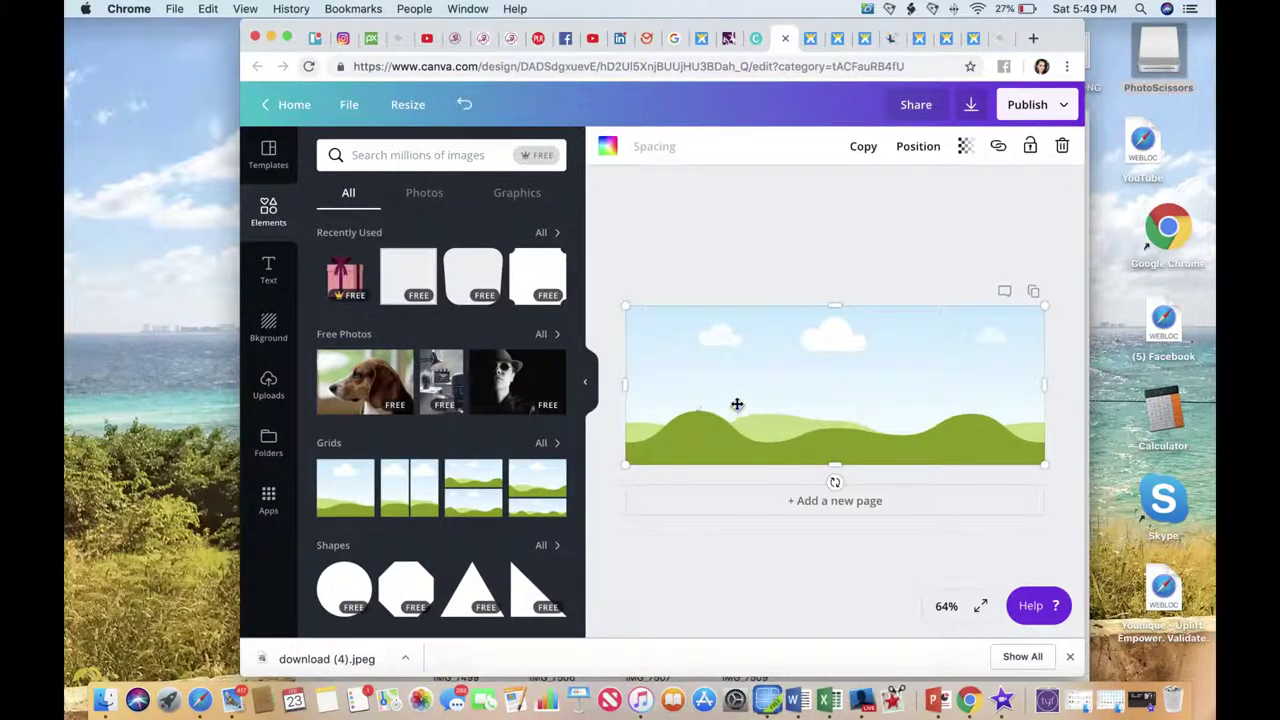
# Send the grid backward behind the BAKS SKINCARE CO. box.
pyautogui.click(917, 146)
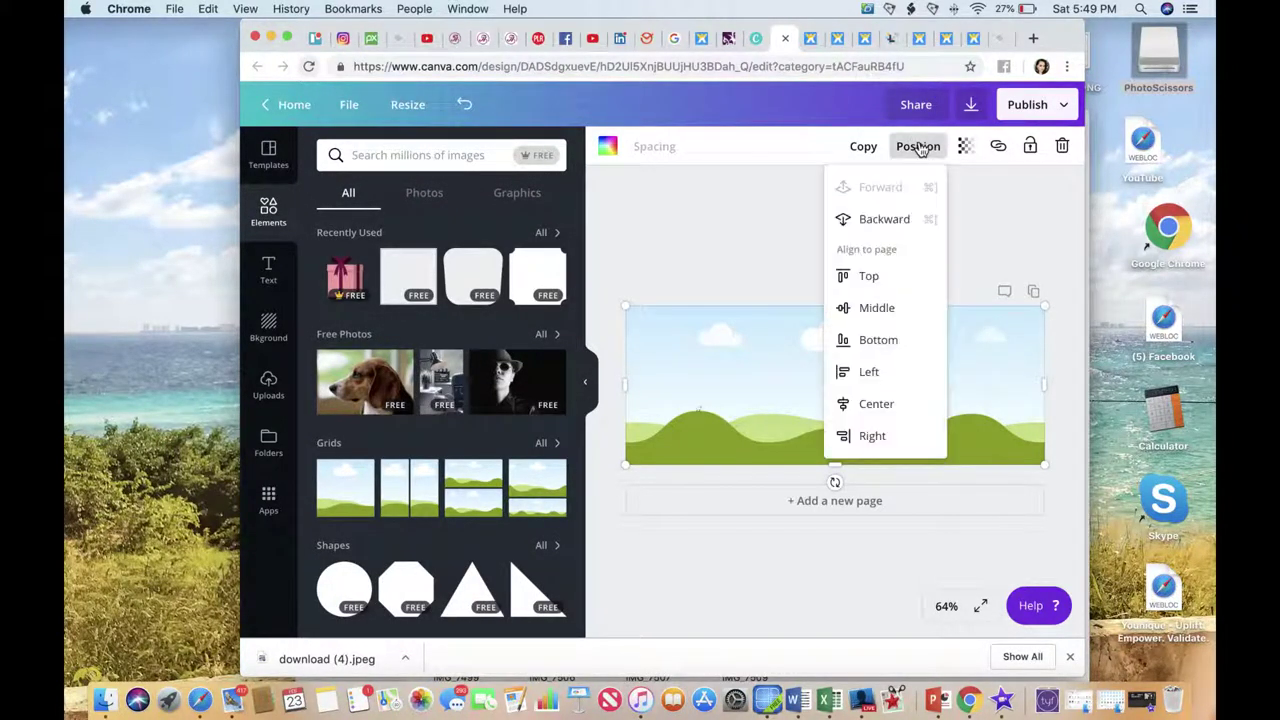
pyautogui.click(890, 221)
pyautogui.click(751, 234)
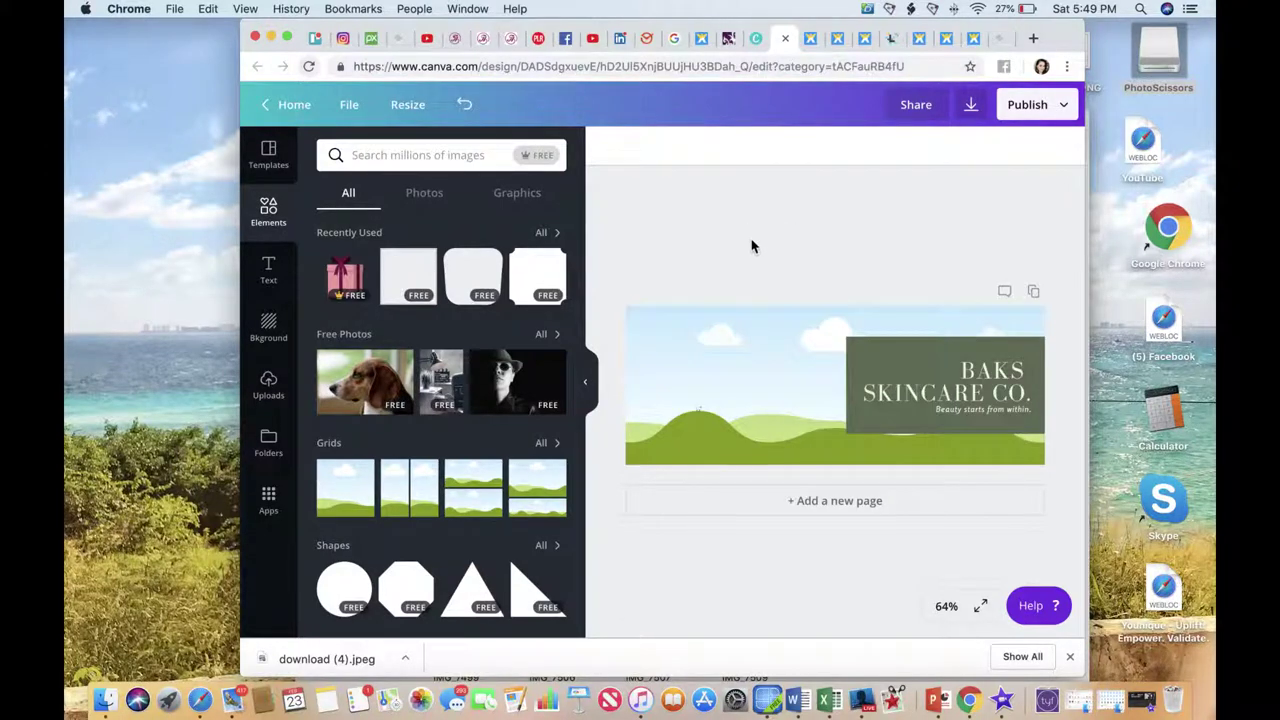
pyautogui.click(268, 385)
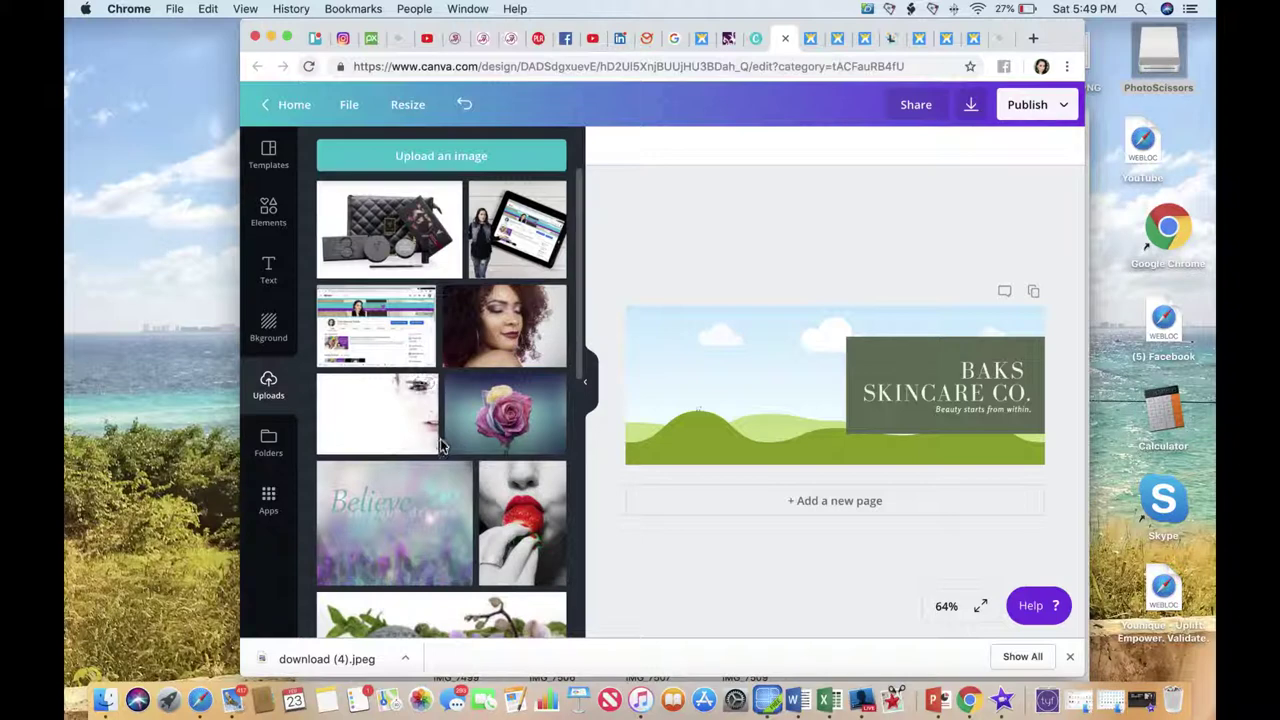
# Make the pastel purple-to-aqua gradient upload the cover's background image.
pyautogui.scroll(-5, 440, 445)
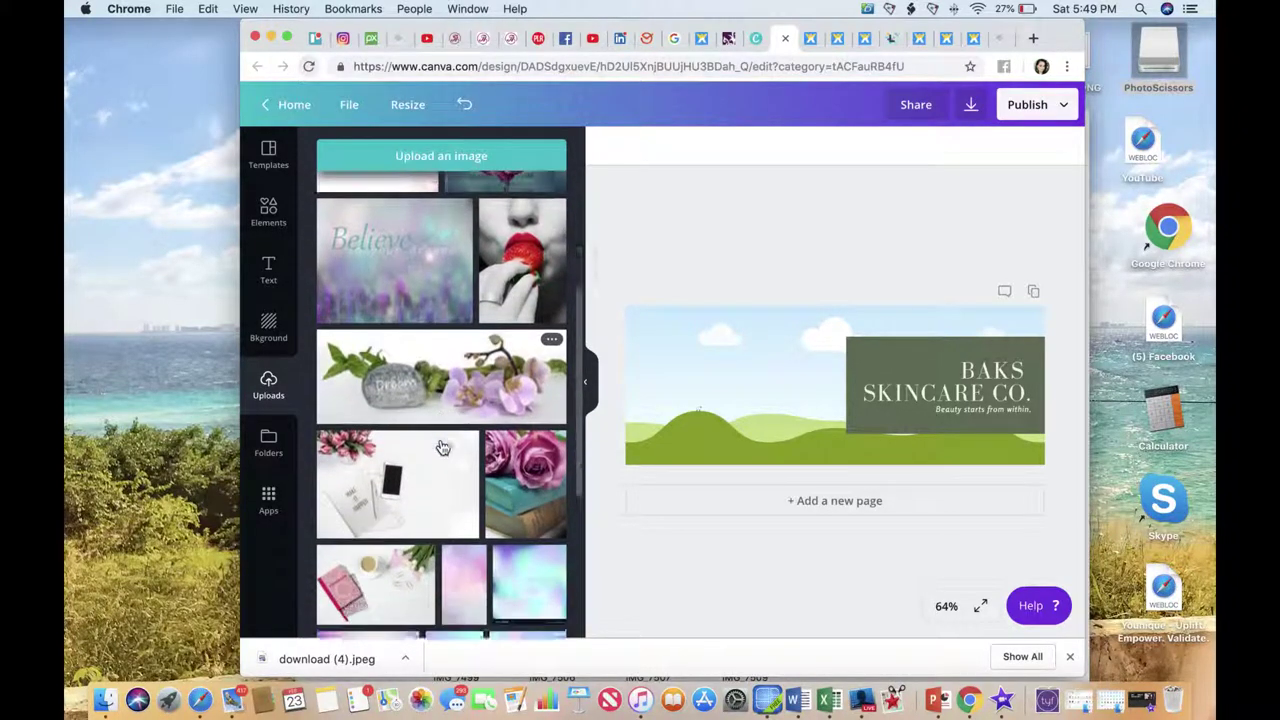
pyautogui.scroll(-1, 443, 447)
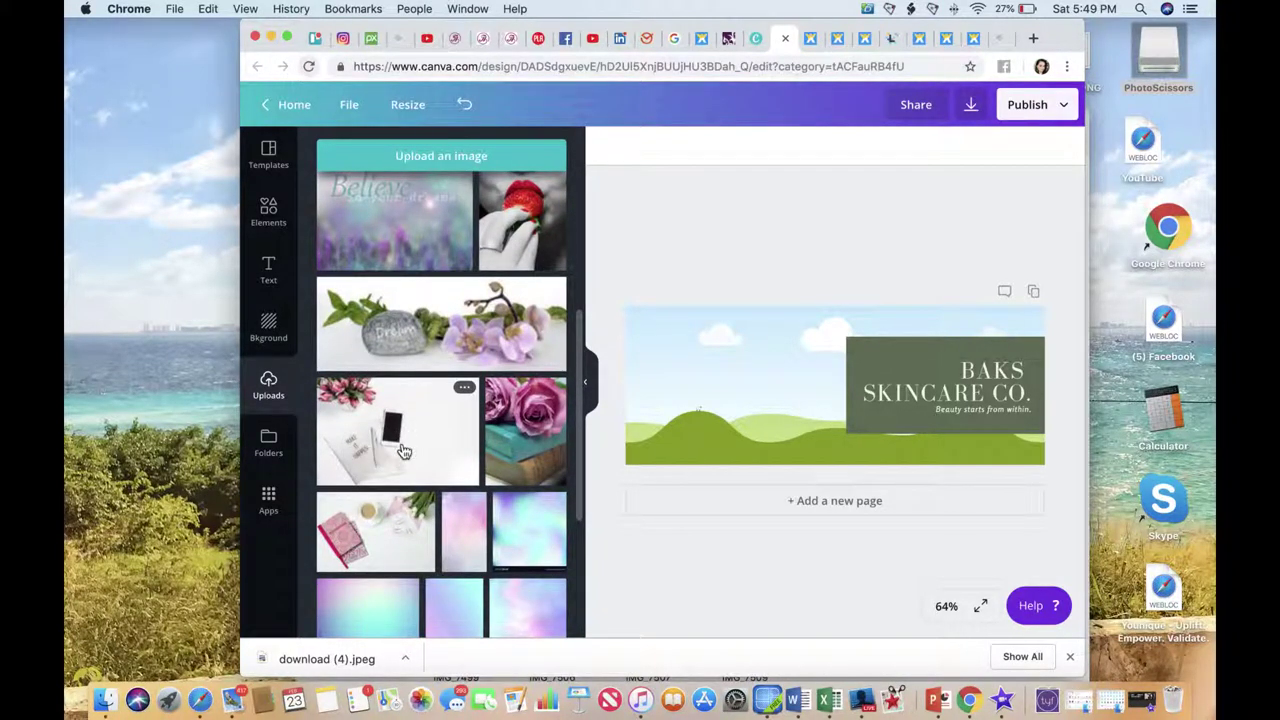
pyautogui.scroll(-2, 403, 450)
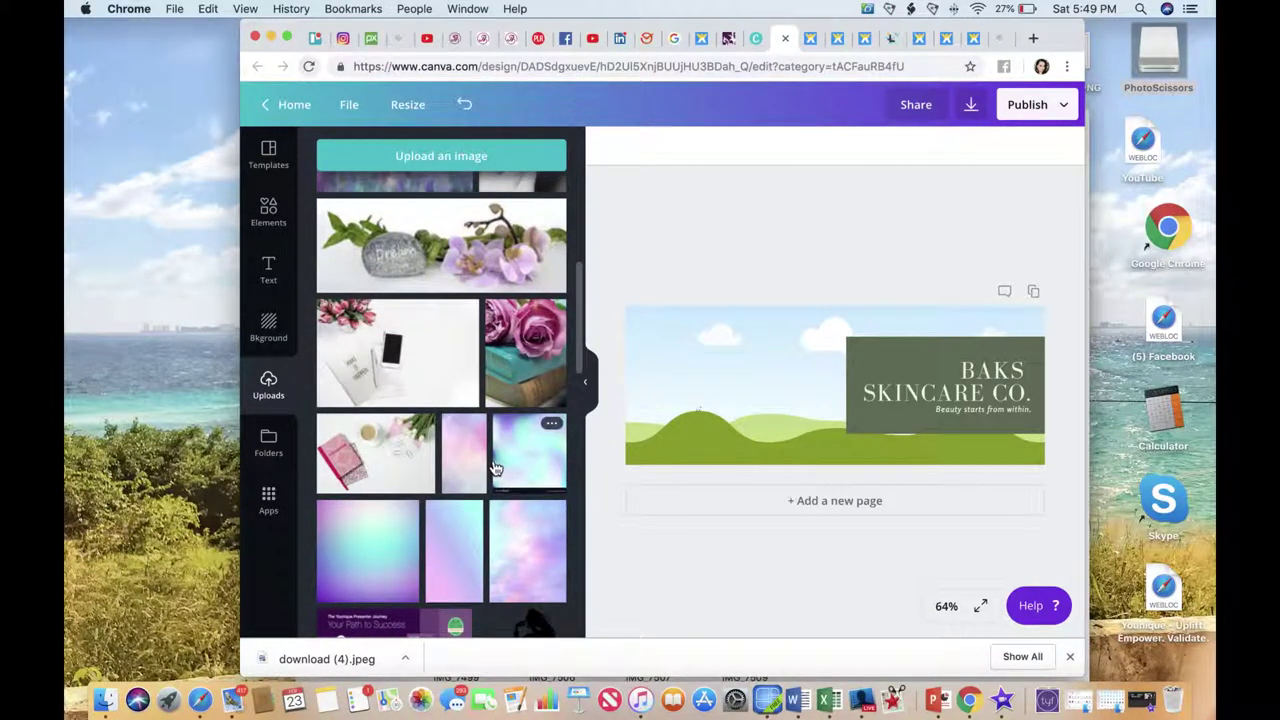
pyautogui.scroll(-2, 495, 468)
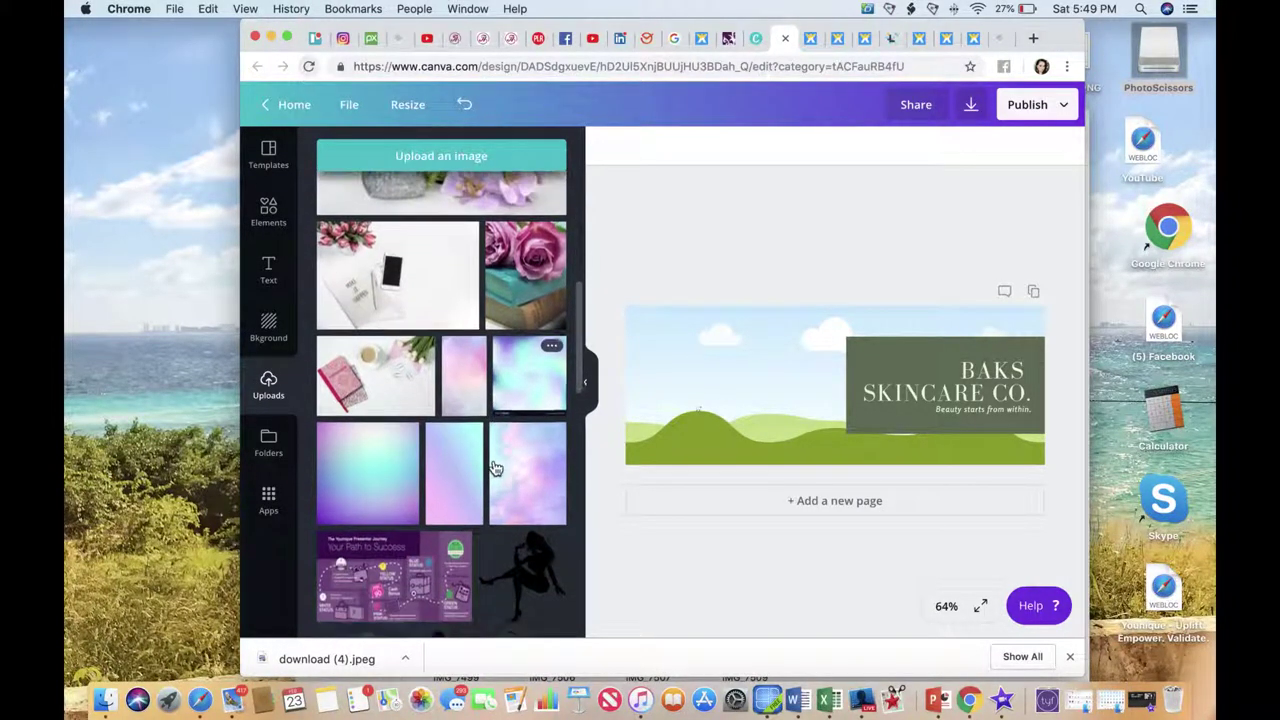
pyautogui.click(369, 476)
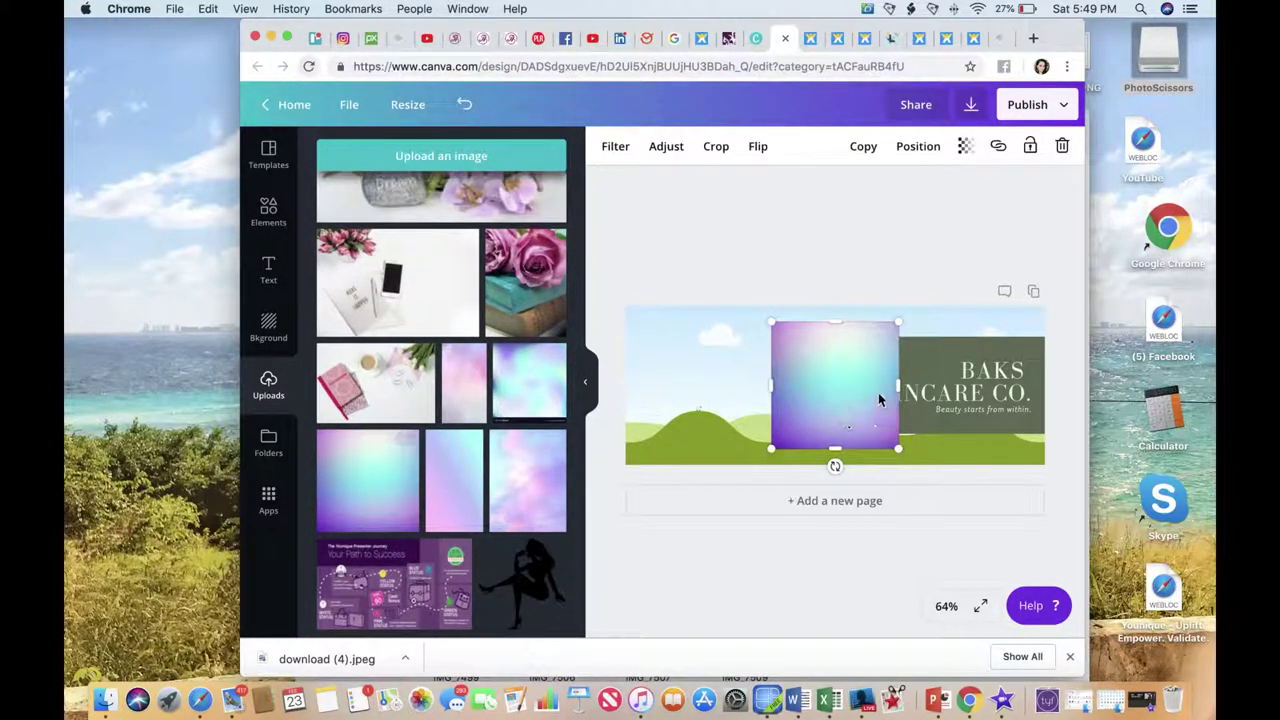
pyautogui.moveTo(869, 394); pyautogui.dragTo(771, 394)
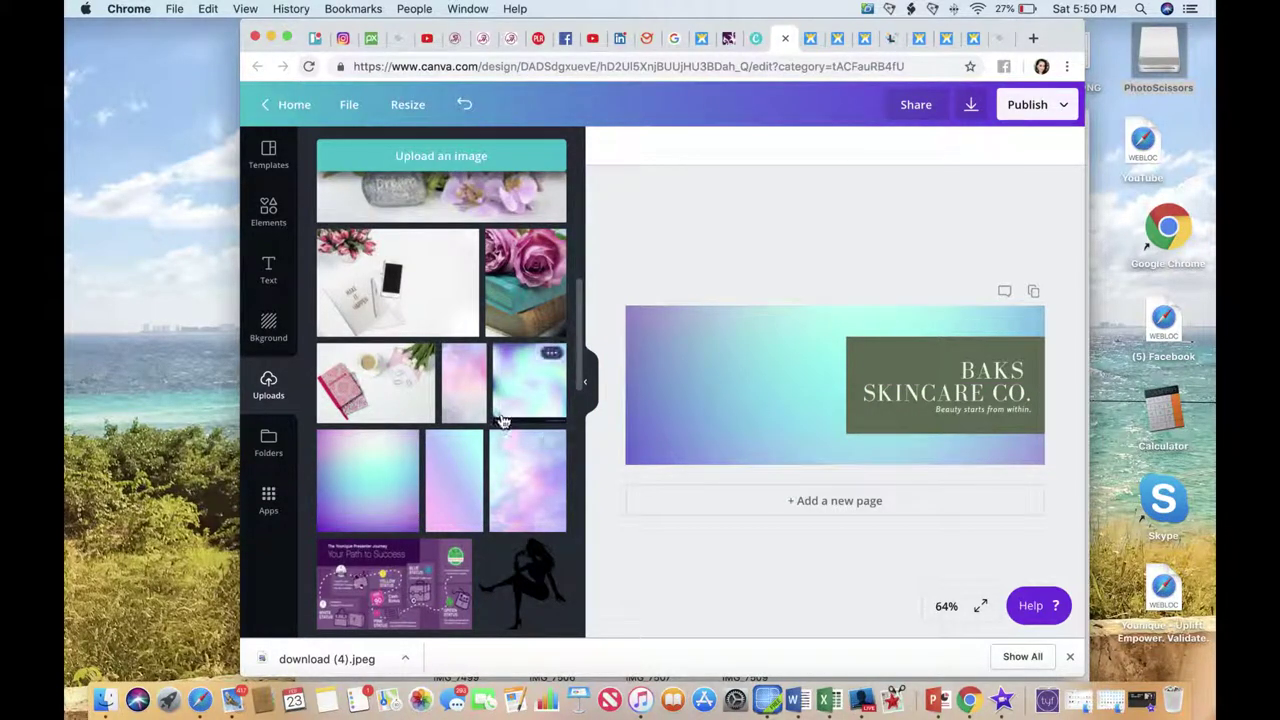
pyautogui.scroll(-5, 503, 421)
# Add the uploaded portrait photo as a separate element overlapping the BAKS SKINCARE CO. box.
pyautogui.scroll(-8, 504, 410)
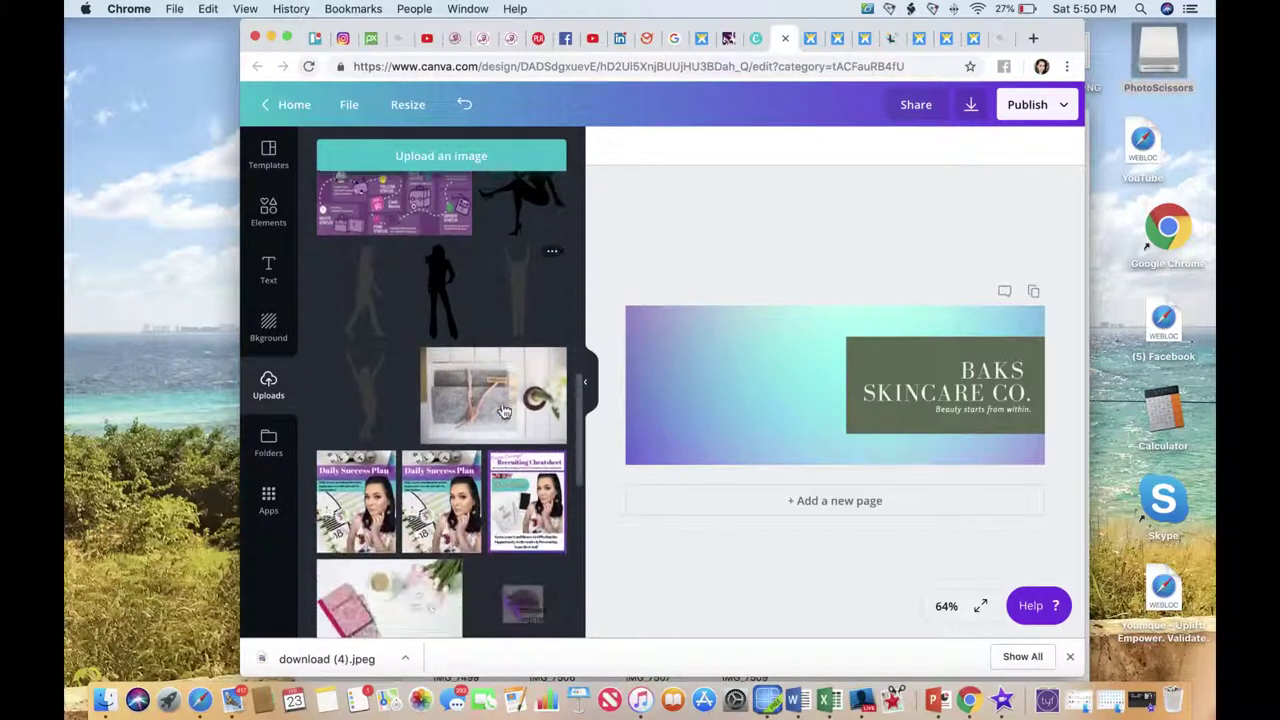
pyautogui.scroll(-4, 504, 410)
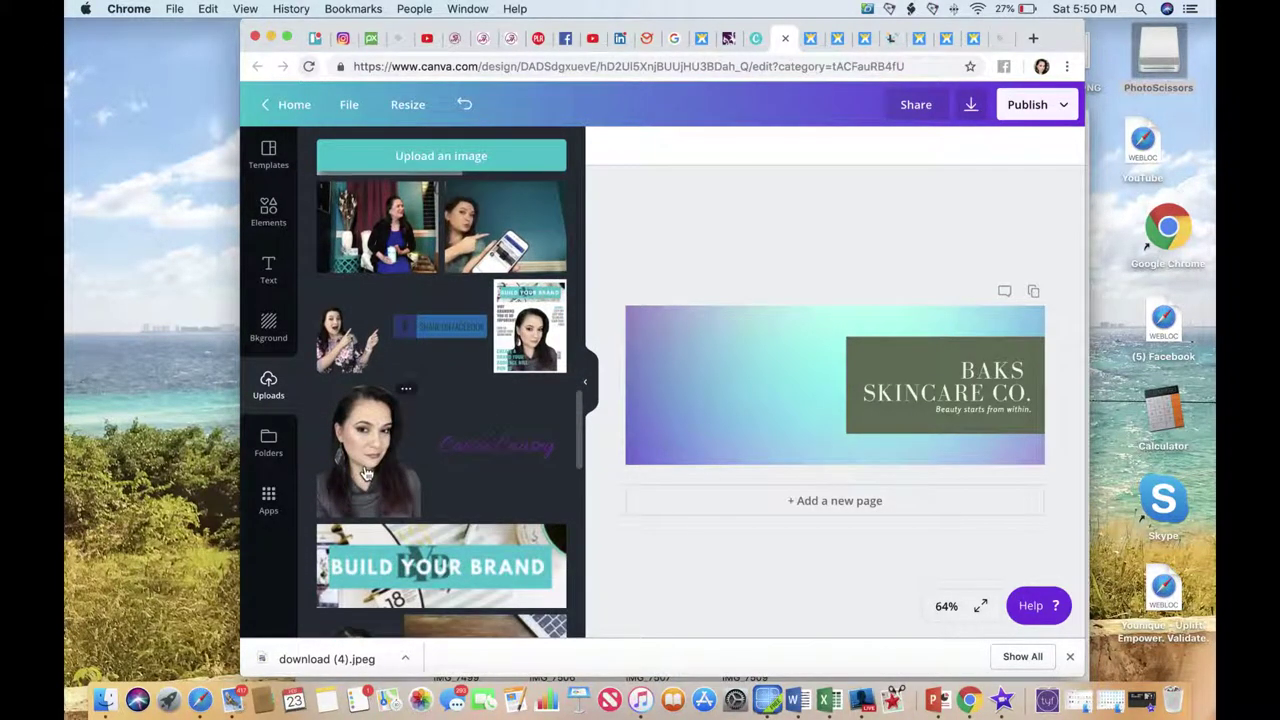
pyautogui.scroll(-8, 366, 473)
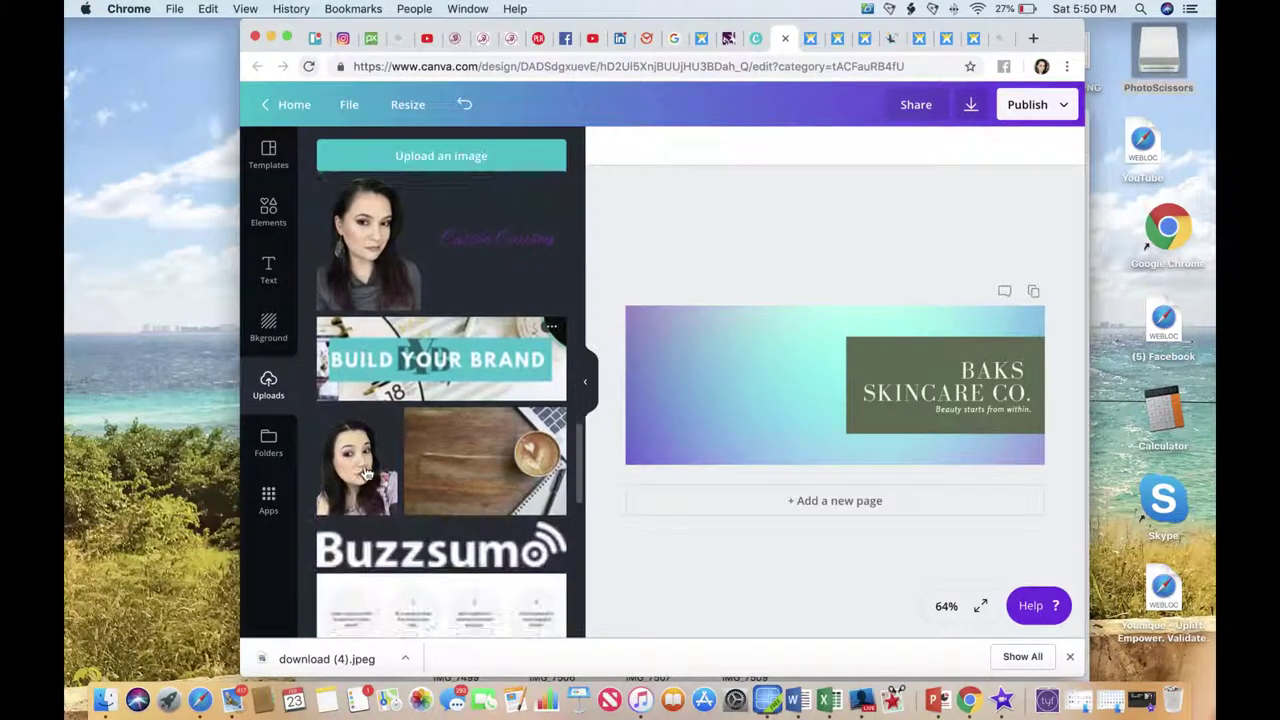
pyautogui.scroll(-7, 366, 473)
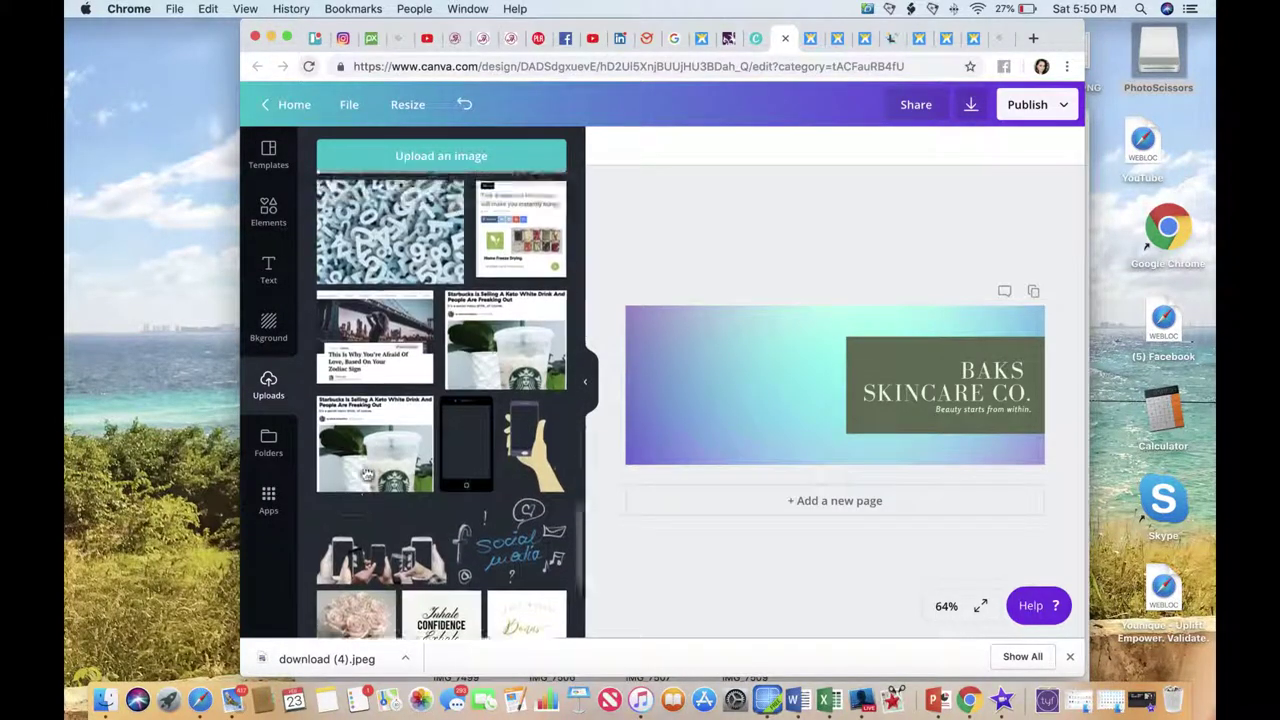
pyautogui.scroll(14, 366, 473)
pyautogui.scroll(15, 366, 473)
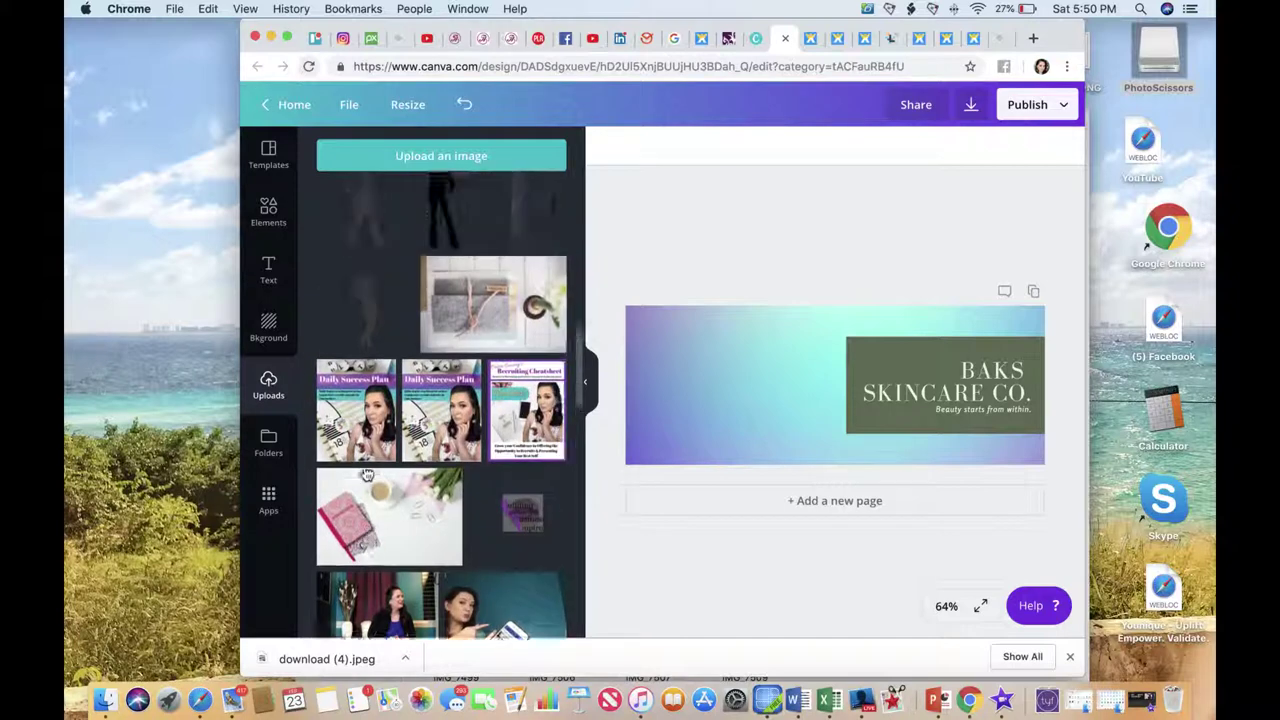
pyautogui.scroll(8, 366, 473)
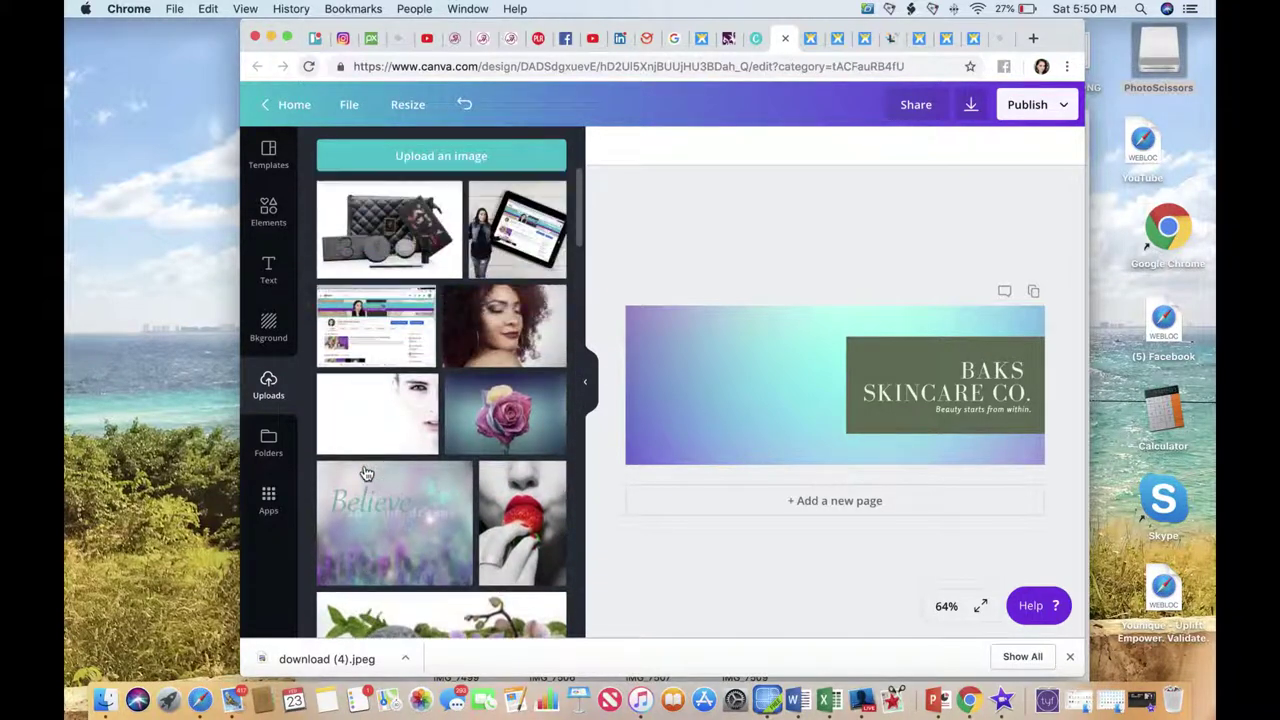
pyautogui.scroll(-15, 366, 473)
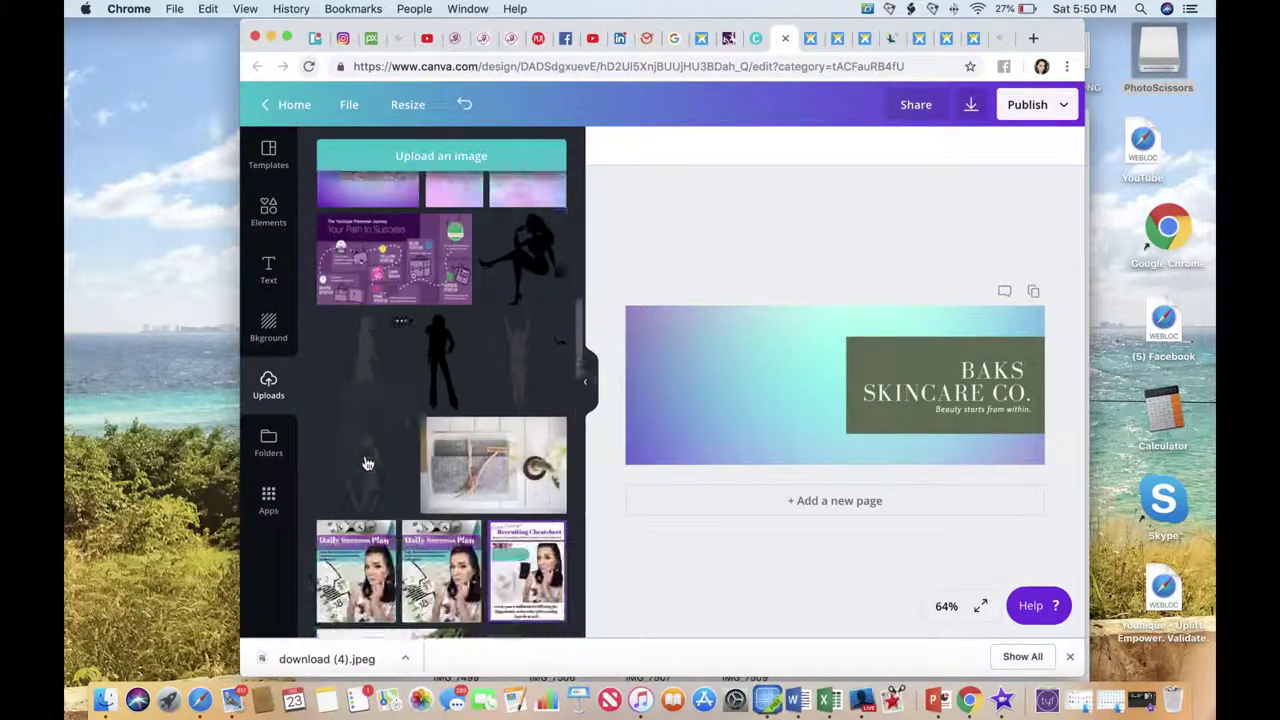
pyautogui.scroll(-15, 366, 462)
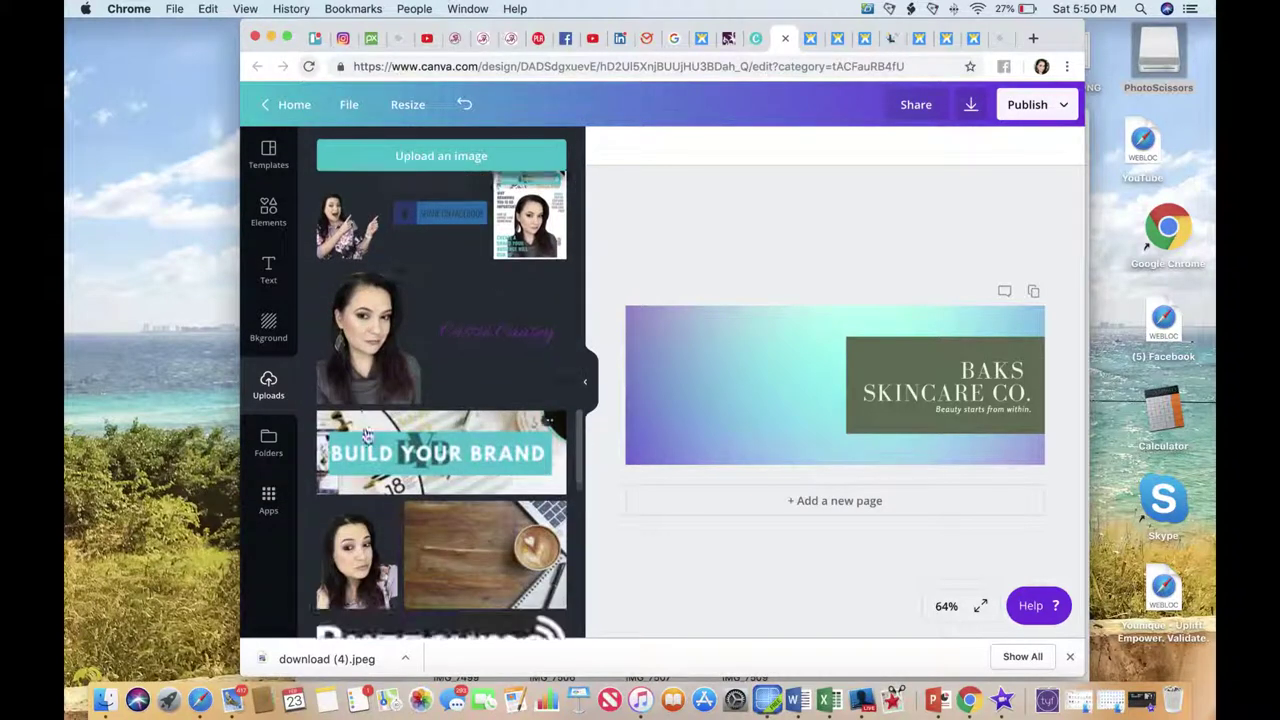
pyautogui.scroll(-15, 366, 435)
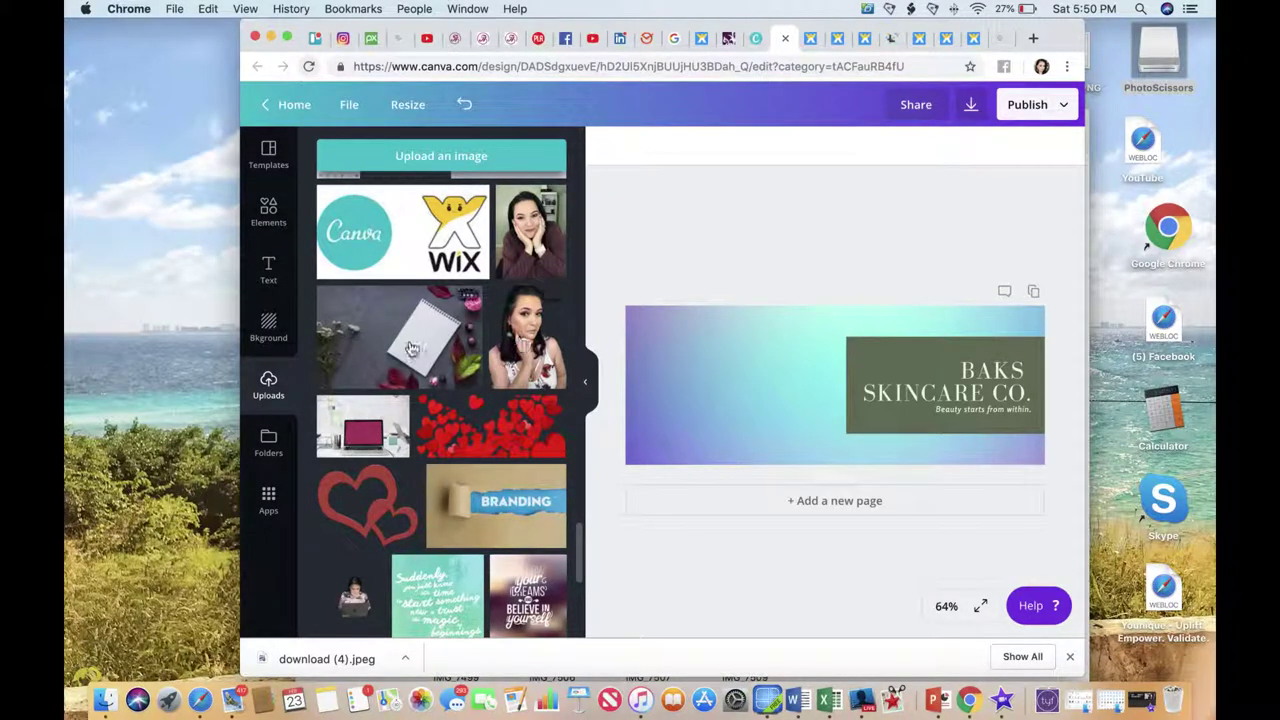
pyautogui.click(513, 350)
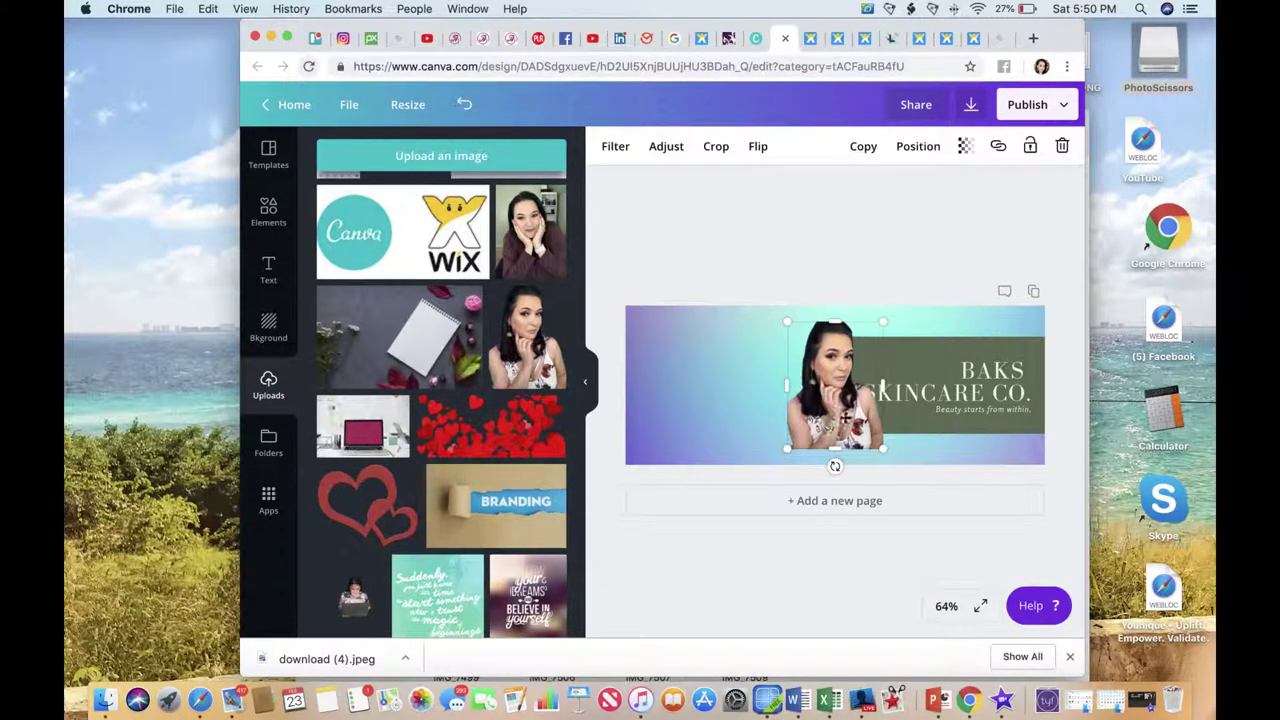
pyautogui.moveTo(837, 421); pyautogui.dragTo(799, 418)
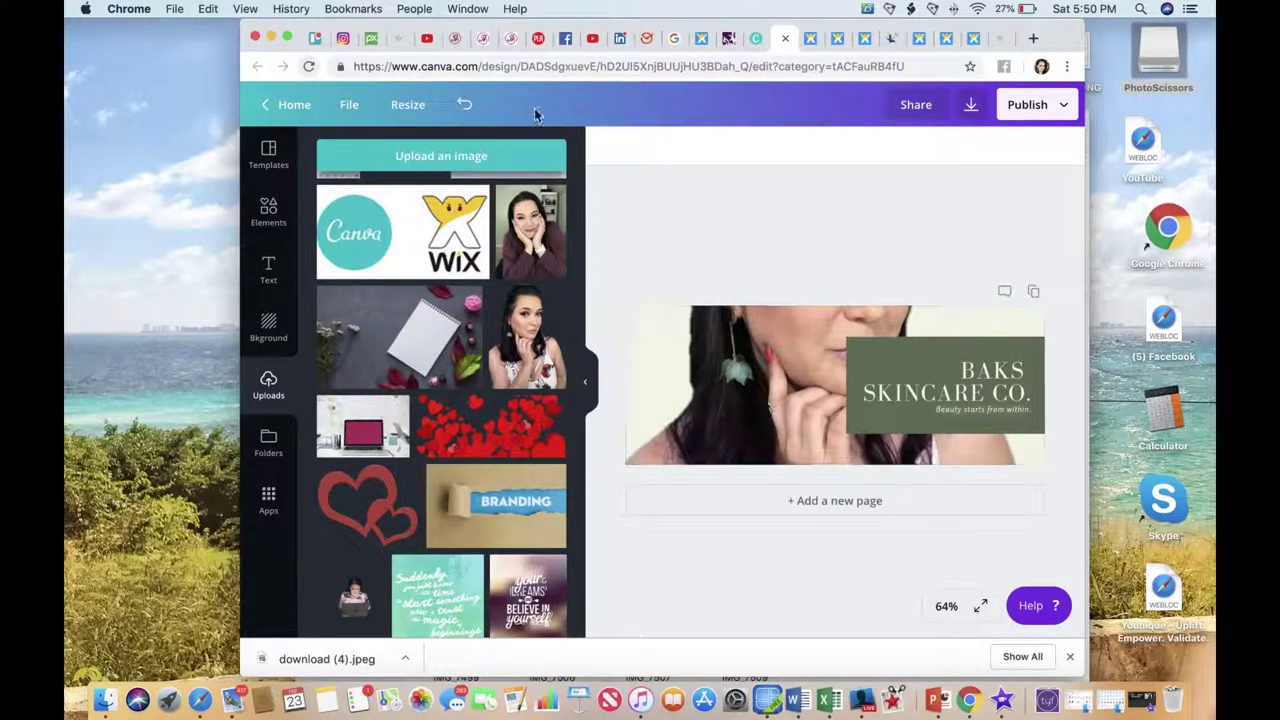
pyautogui.click(462, 104)
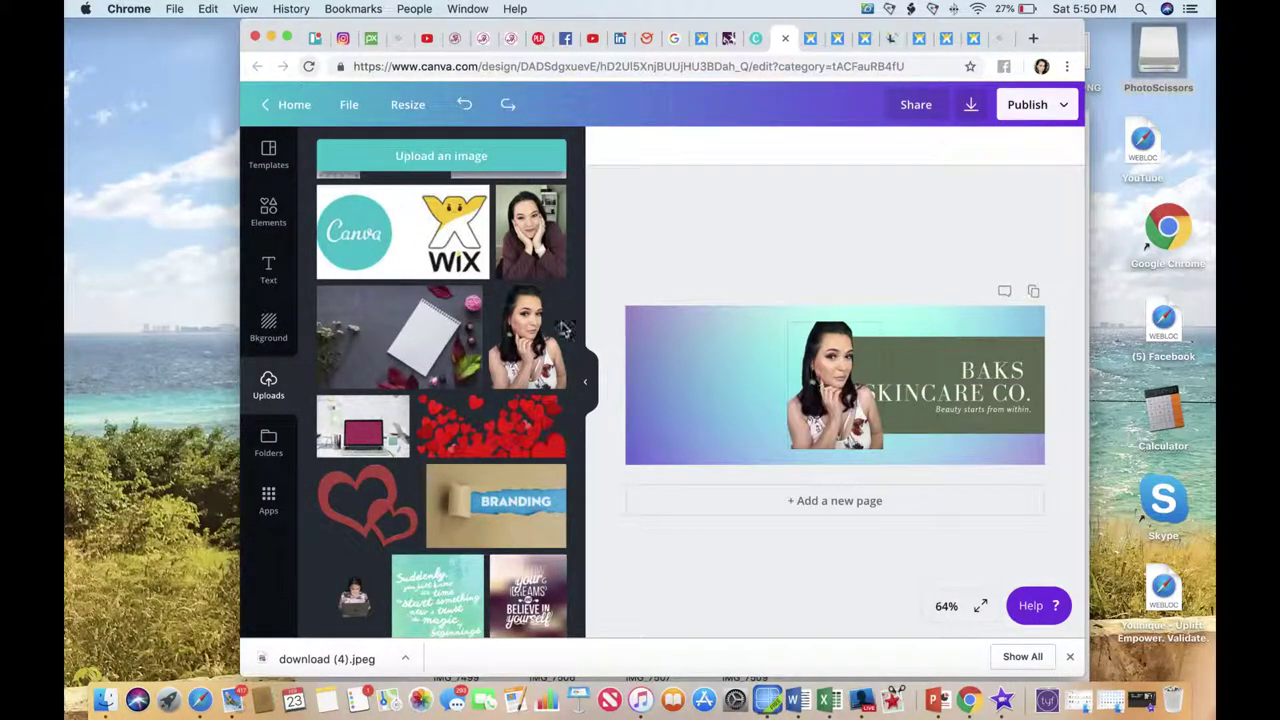
pyautogui.click(268, 210)
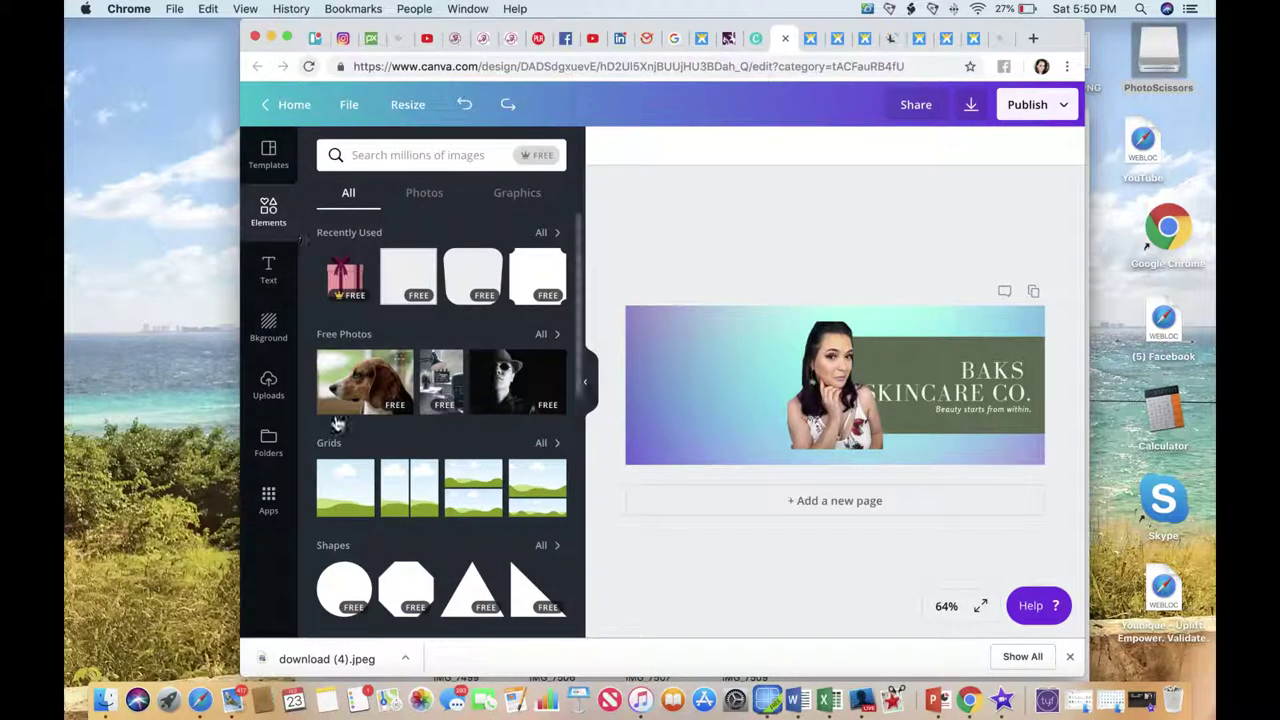
# Apply the two-column grid and drag the portrait into its left cell beside the gradient.
pyautogui.click(345, 490)
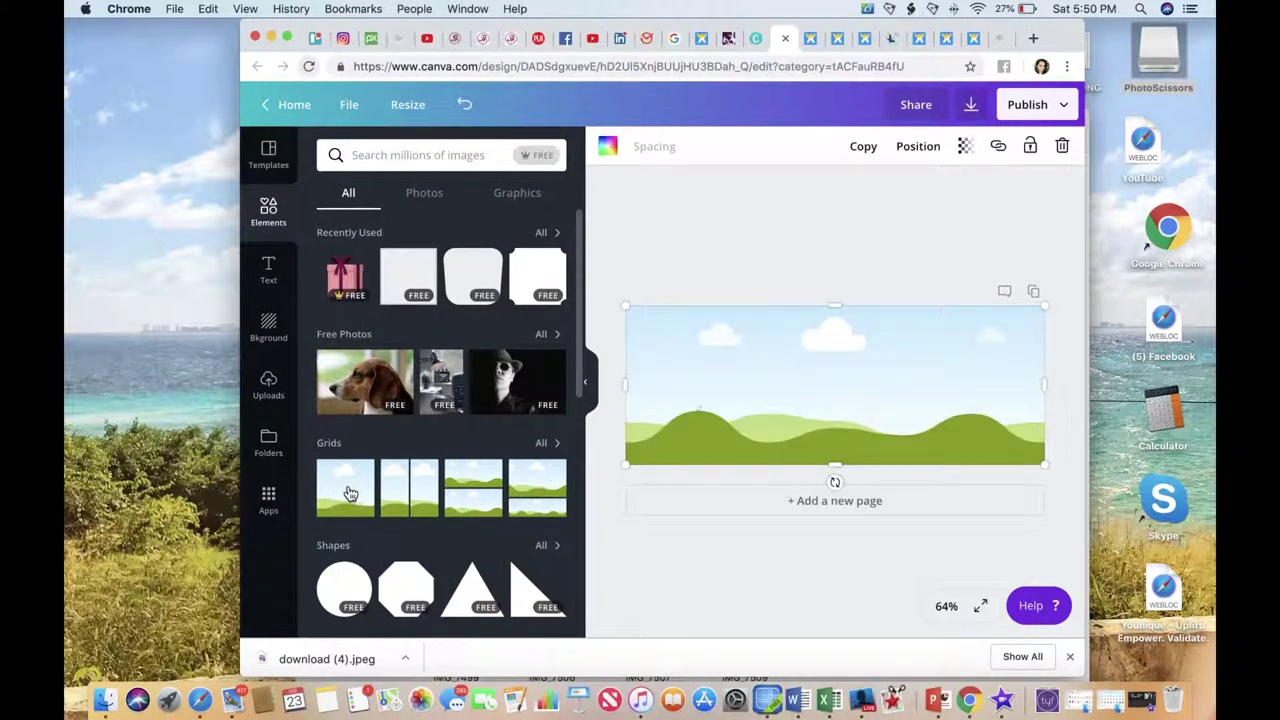
pyautogui.moveTo(670, 381); pyautogui.dragTo(726, 381)
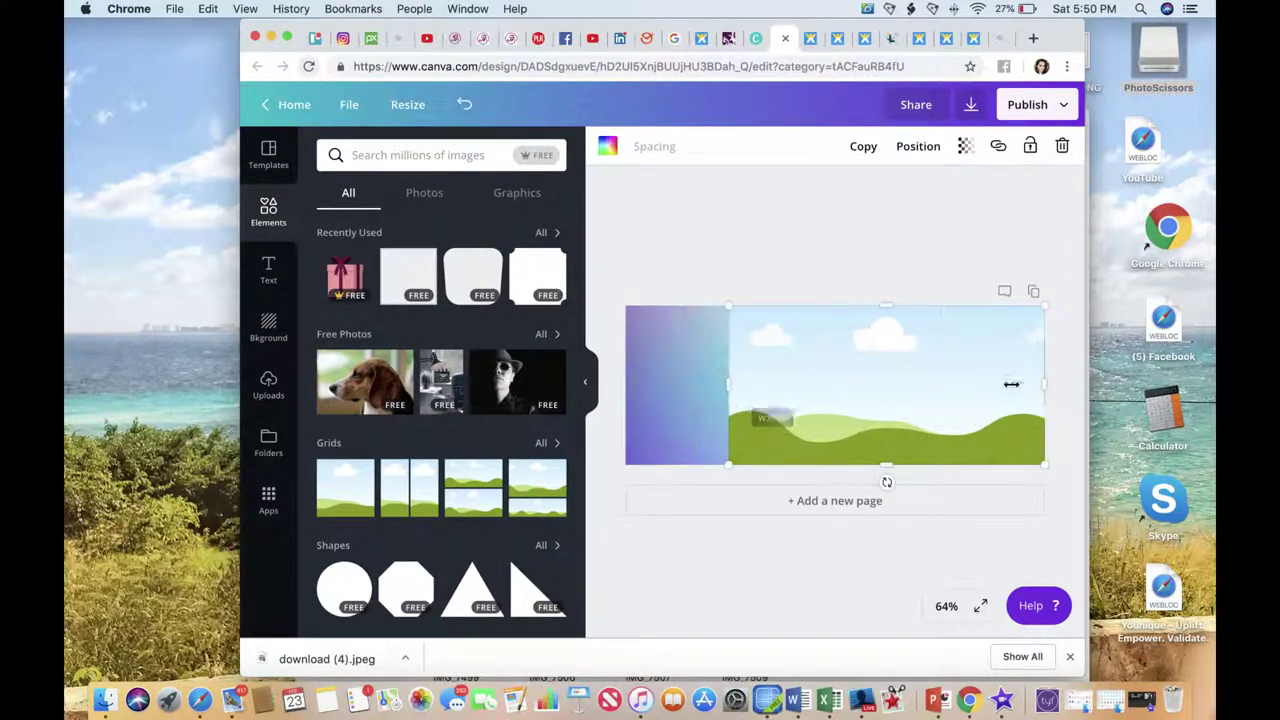
pyautogui.moveTo(1046, 380); pyautogui.dragTo(720, 372)
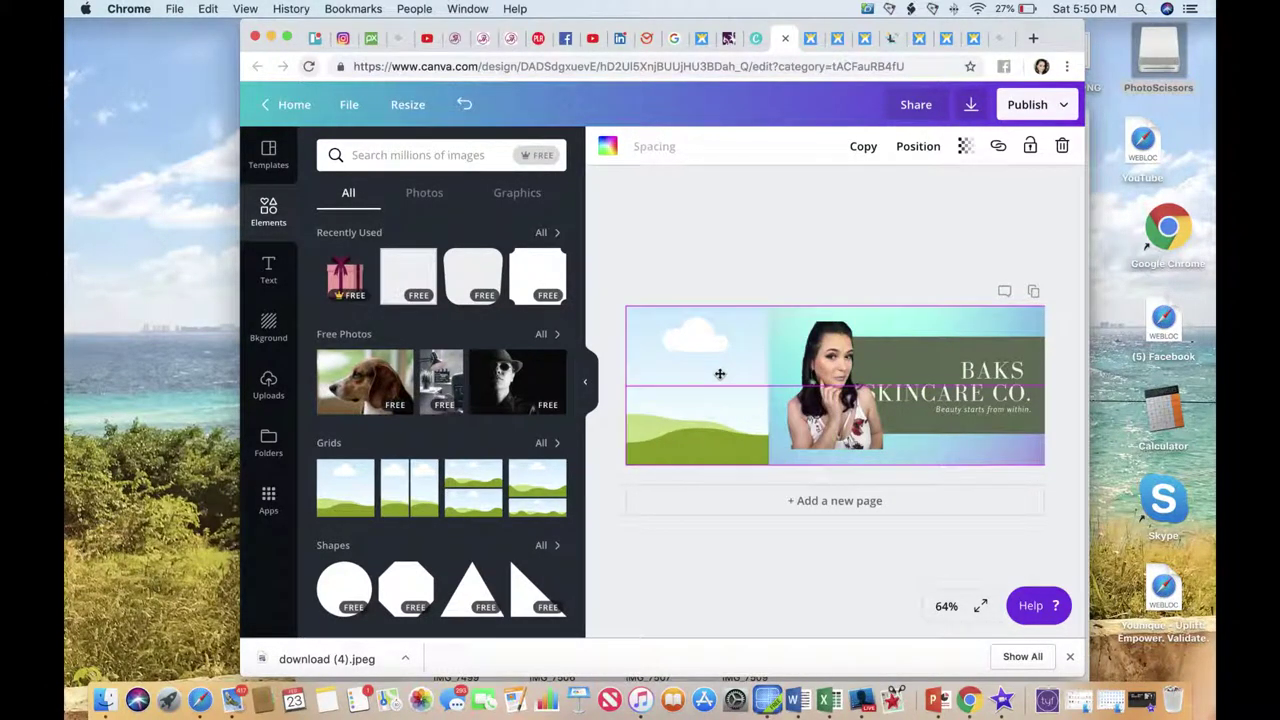
pyautogui.click(853, 397)
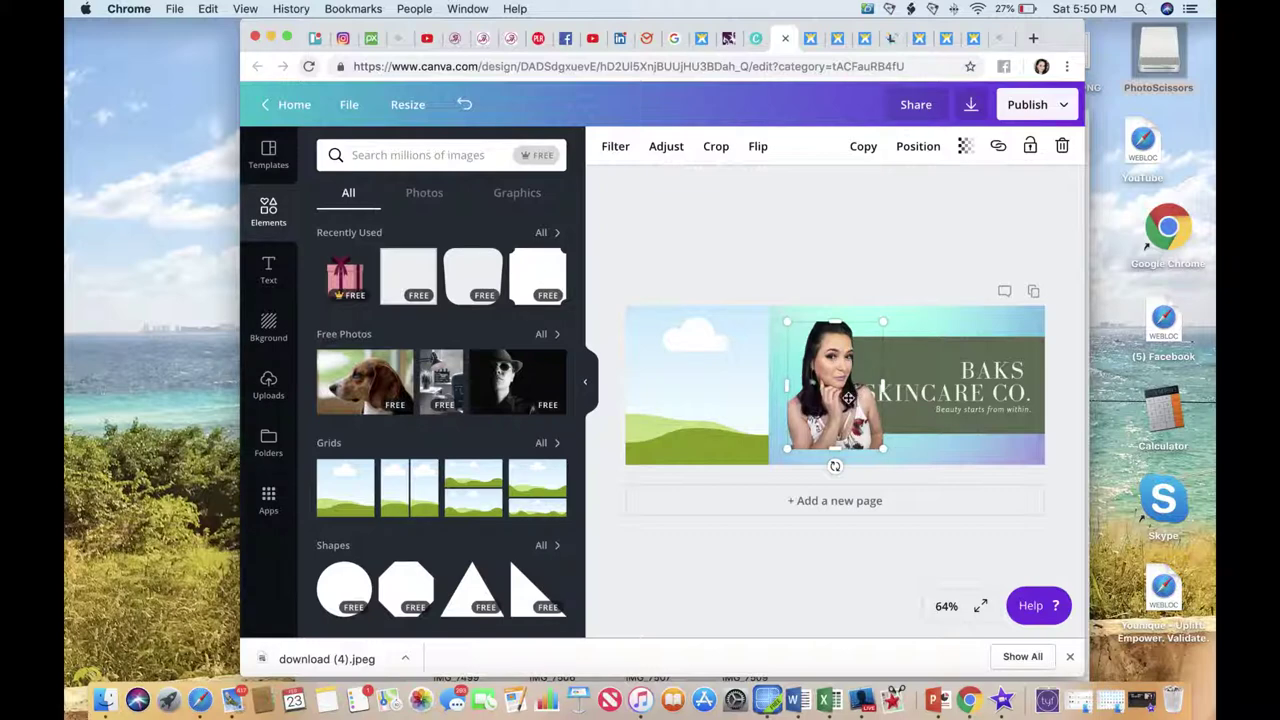
pyautogui.moveTo(848, 397); pyautogui.dragTo(733, 393)
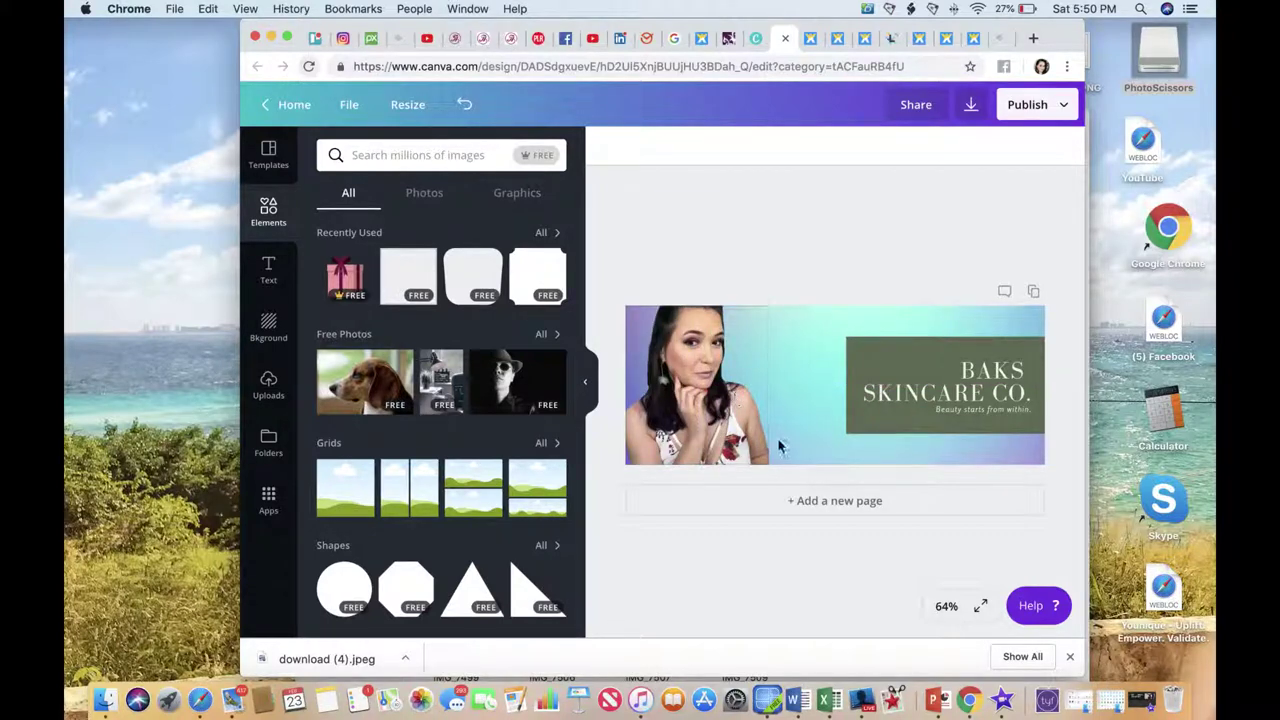
pyautogui.click(864, 372)
# Nudge the BAKS SKINCARE CO. box slightly to the left.
pyautogui.click(931, 368)
pyautogui.click(899, 350)
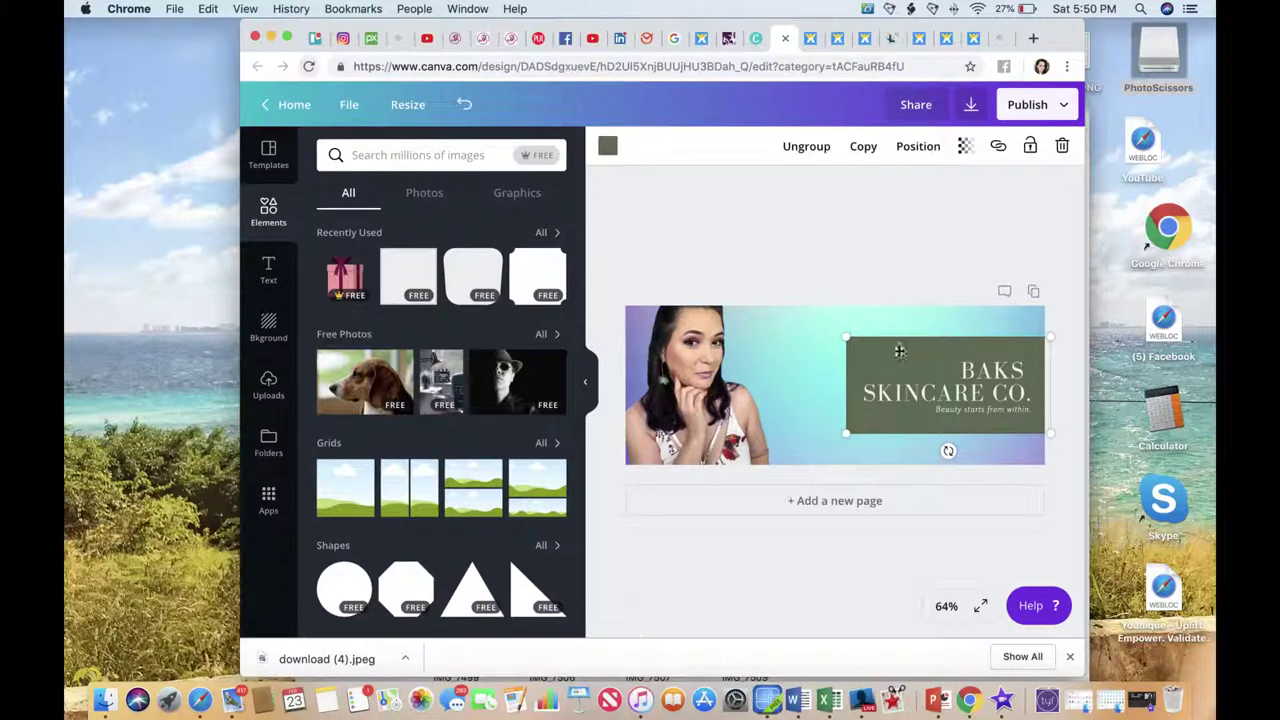
pyautogui.moveTo(881, 356); pyautogui.dragTo(888, 357)
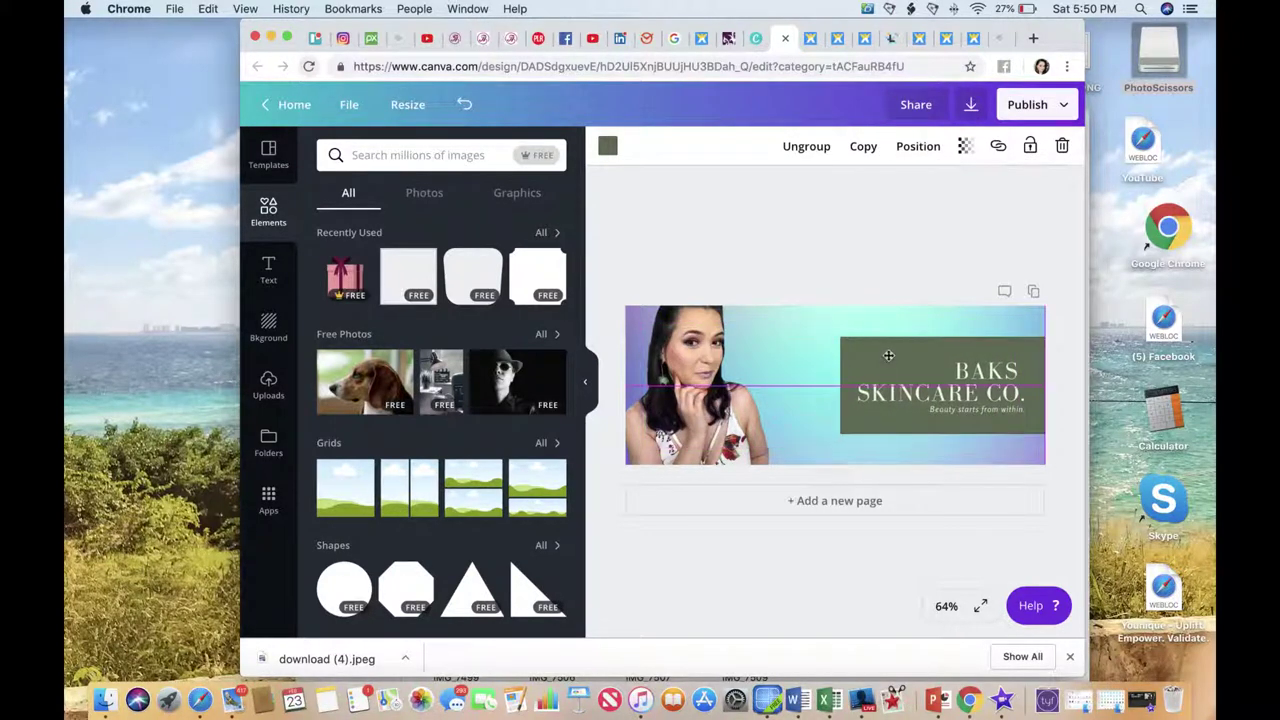
# Fill the tagline box purple after trying magenta and cyan.
pyautogui.click(607, 147)
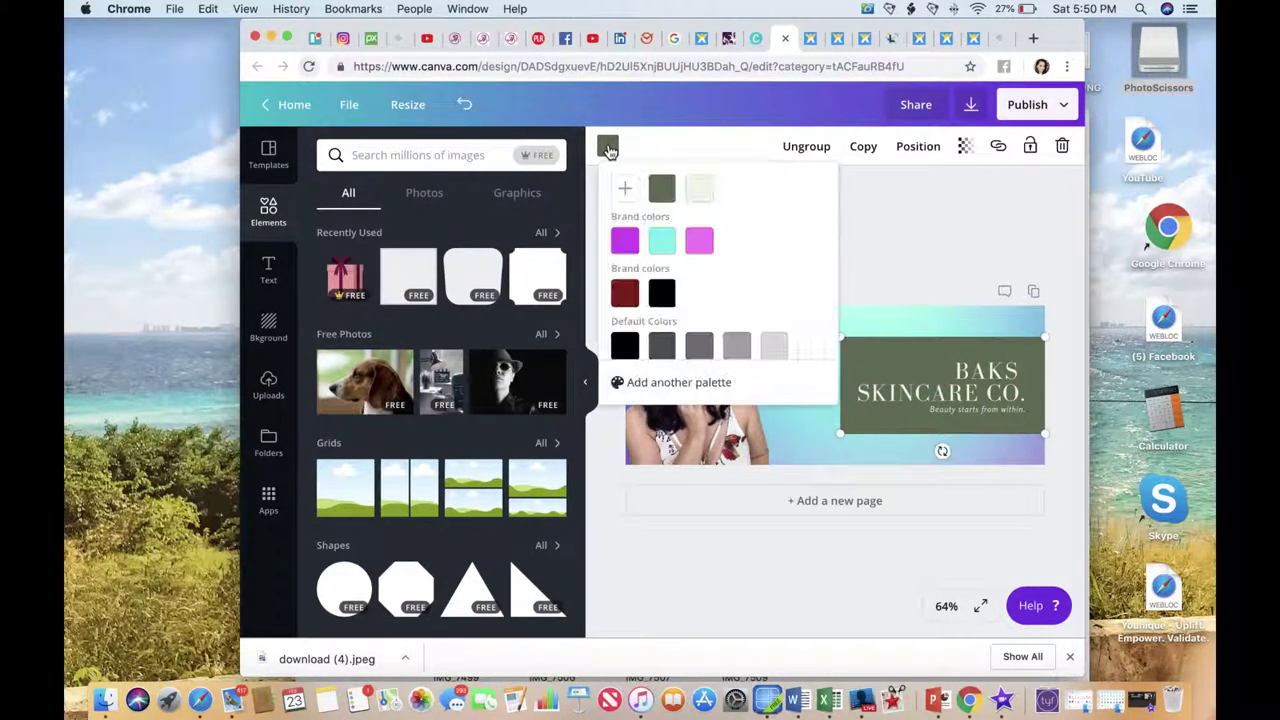
pyautogui.click(622, 246)
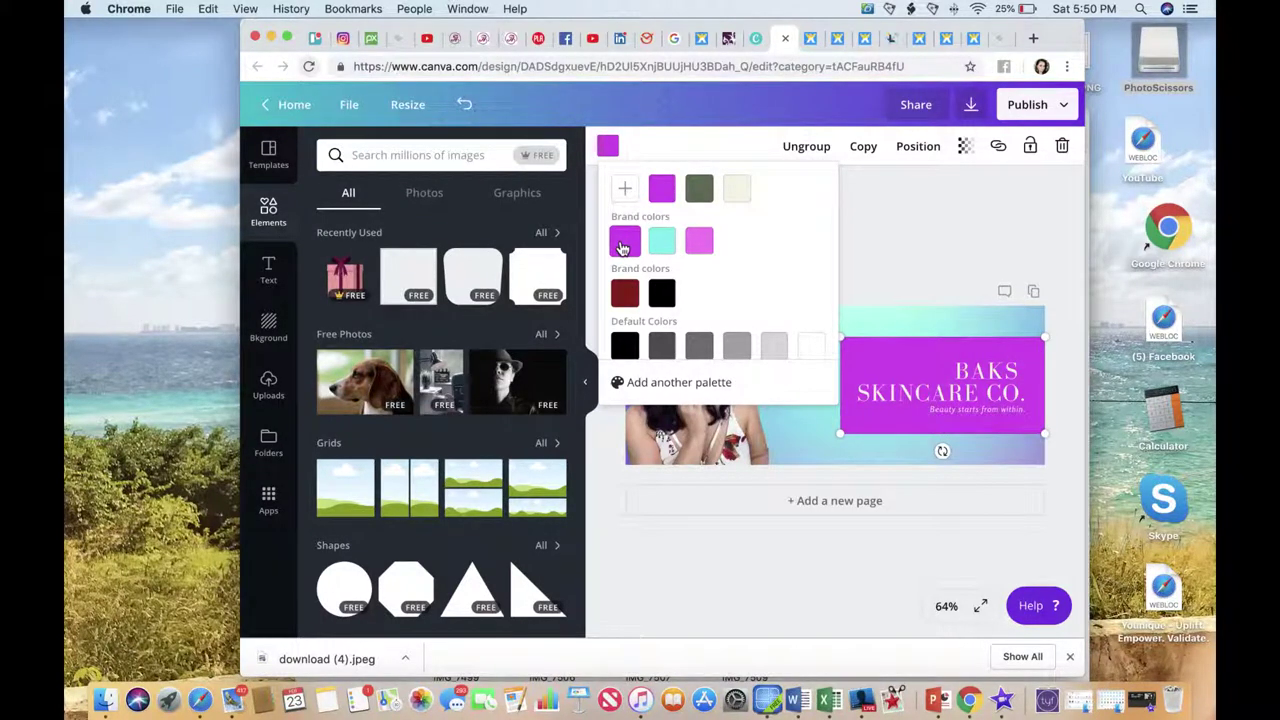
pyautogui.click(662, 242)
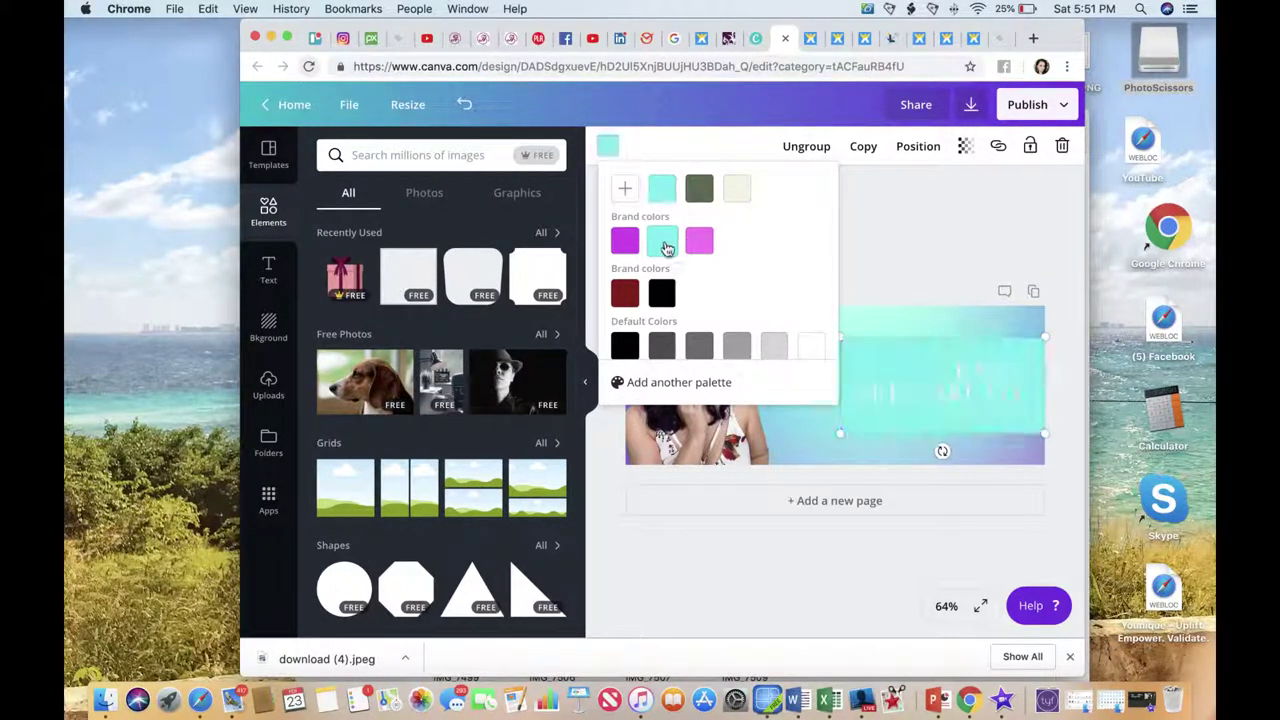
pyautogui.click(626, 244)
pyautogui.scroll(-3, 760, 280)
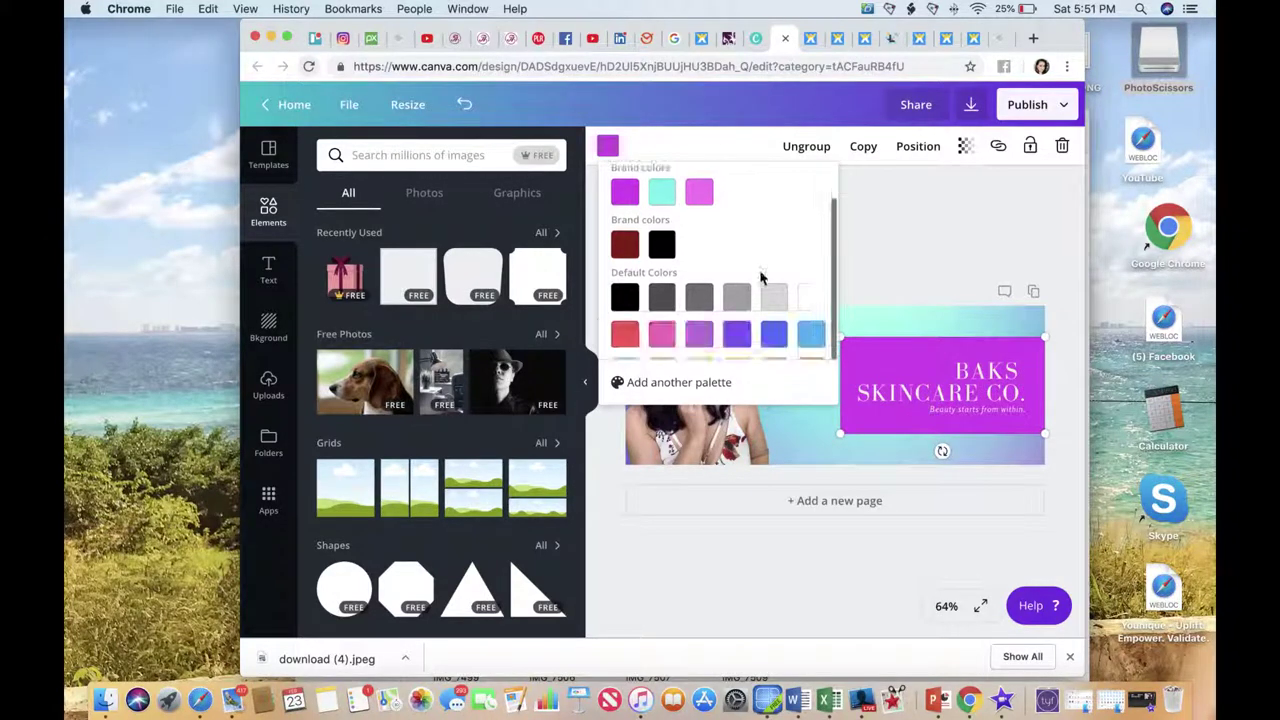
pyautogui.click(736, 293)
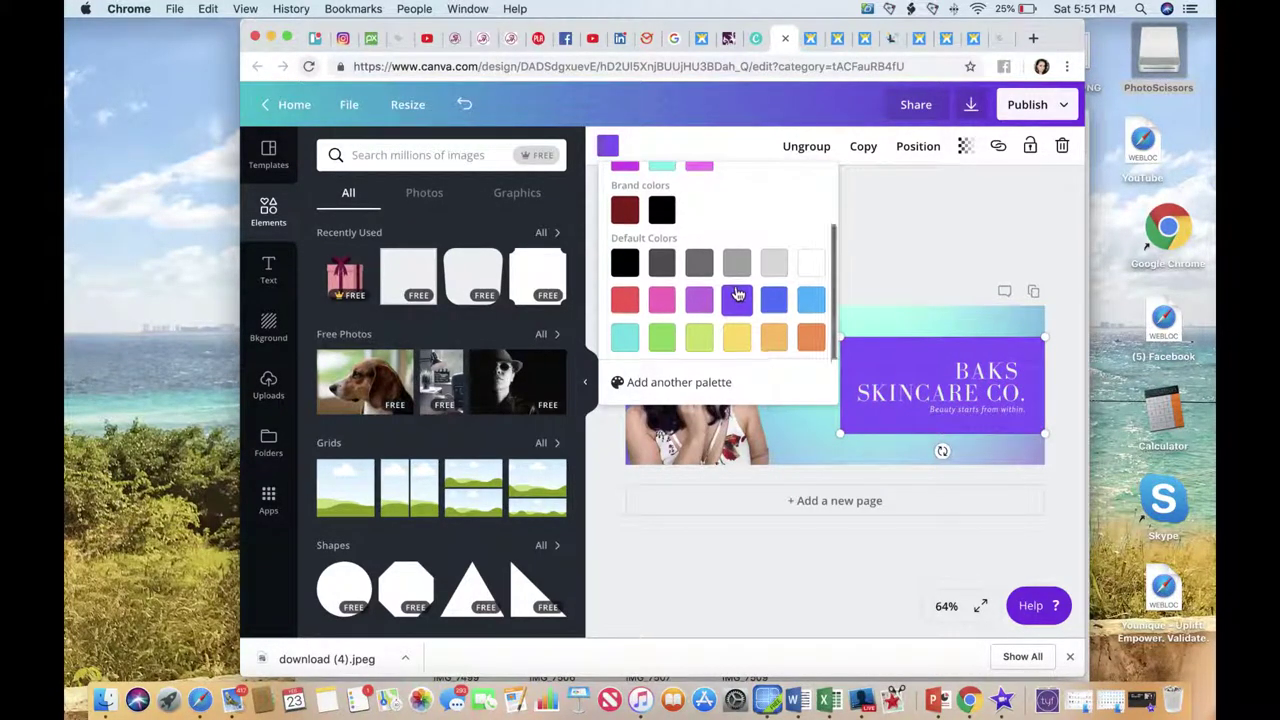
pyautogui.click(938, 295)
# Replace the BAKS SKINCARE CO. heading with 'CREATE BOSS BABES HOW DESIGN THE LIFE THEY DESERVE TO LIVE'.
pyautogui.click(960, 368)
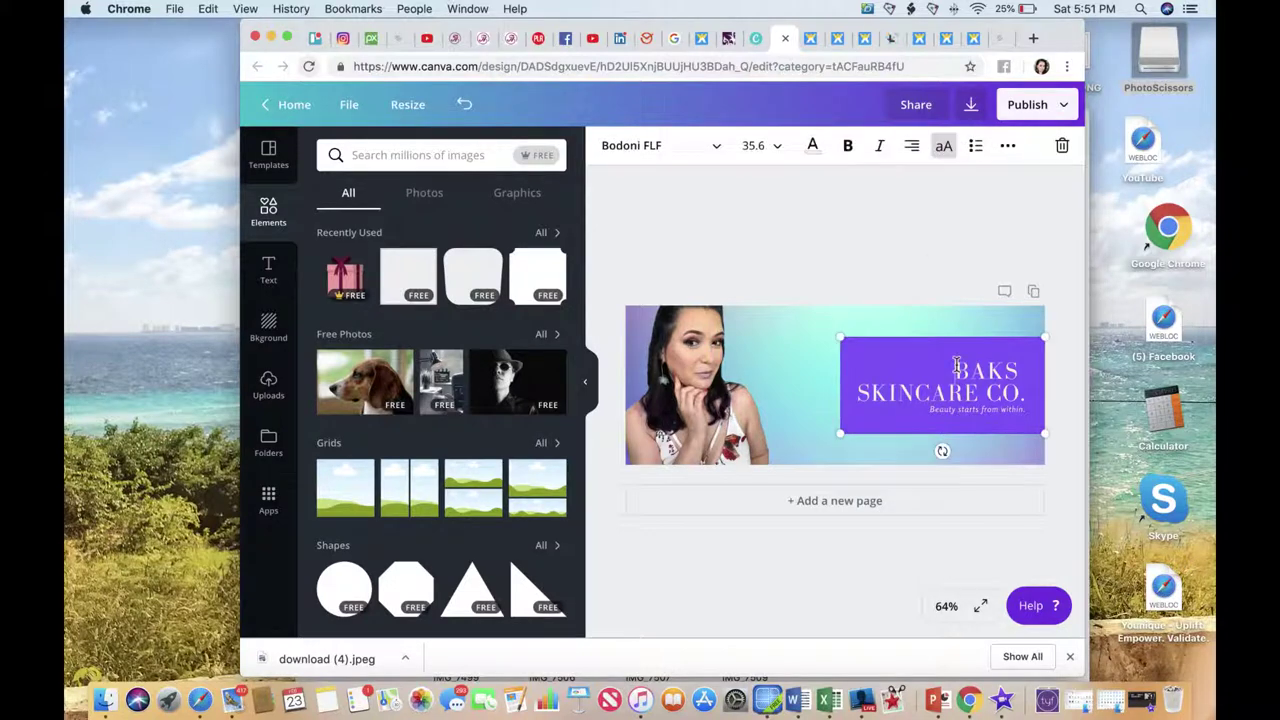
pyautogui.moveTo(958, 368); pyautogui.dragTo(1028, 388)
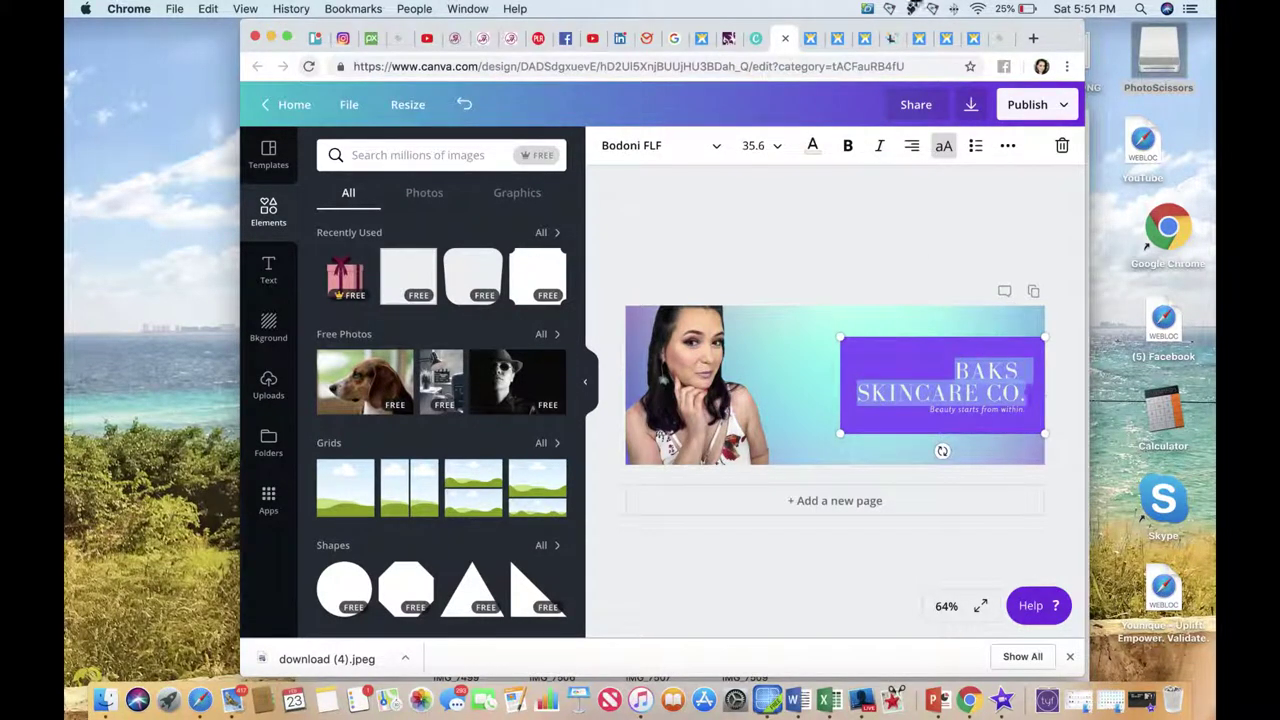
pyautogui.click(962, 40)
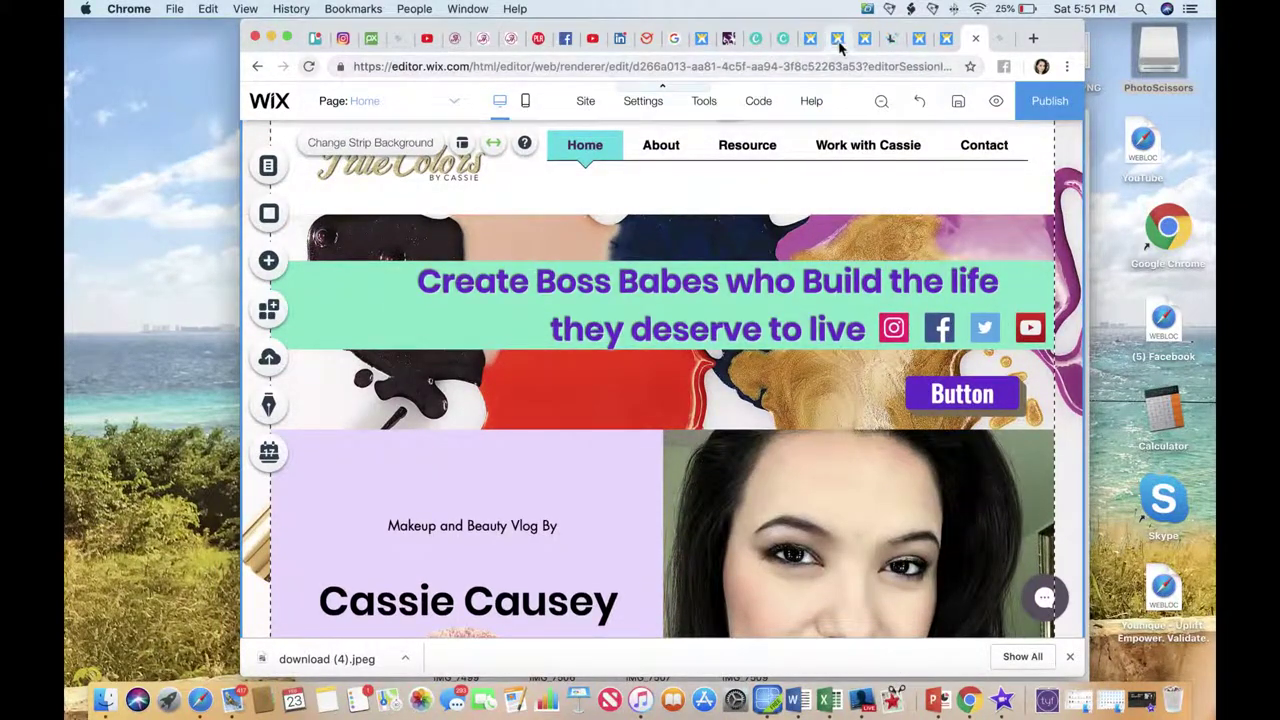
pyautogui.click(837, 42)
pyautogui.click(780, 40)
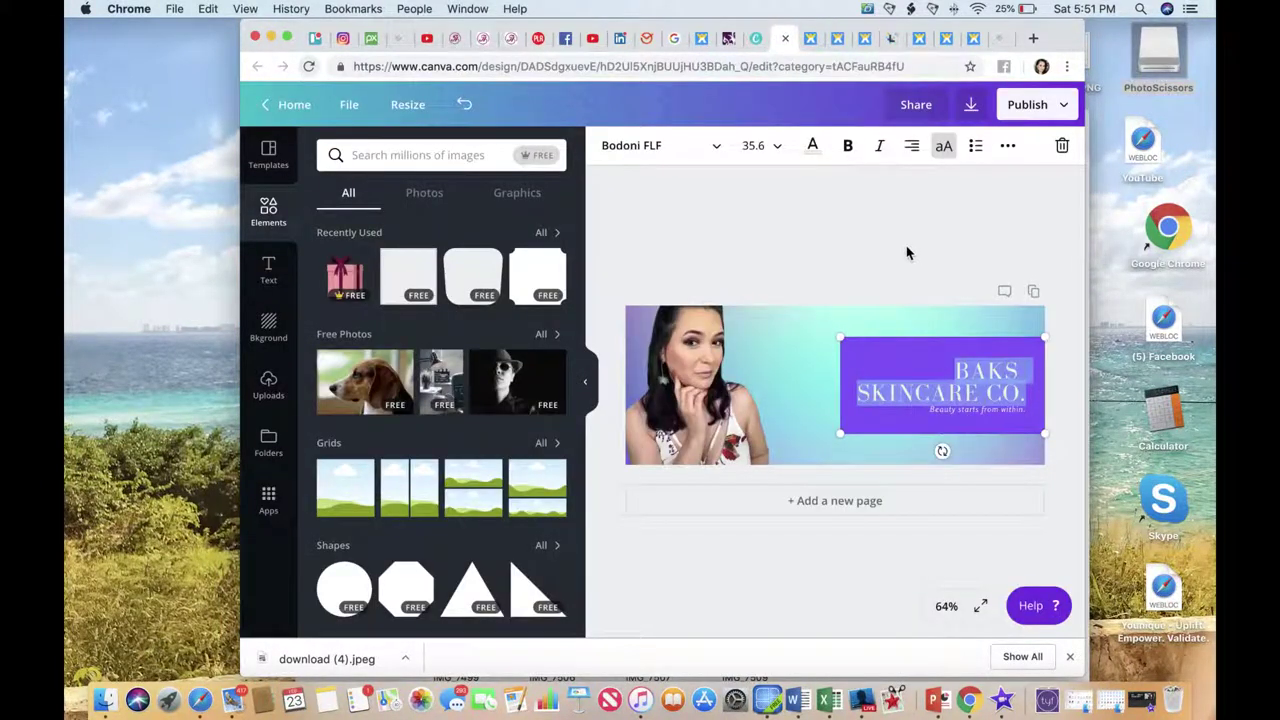
pyautogui.press('BackSpace')
pyautogui.write('CREATE ')
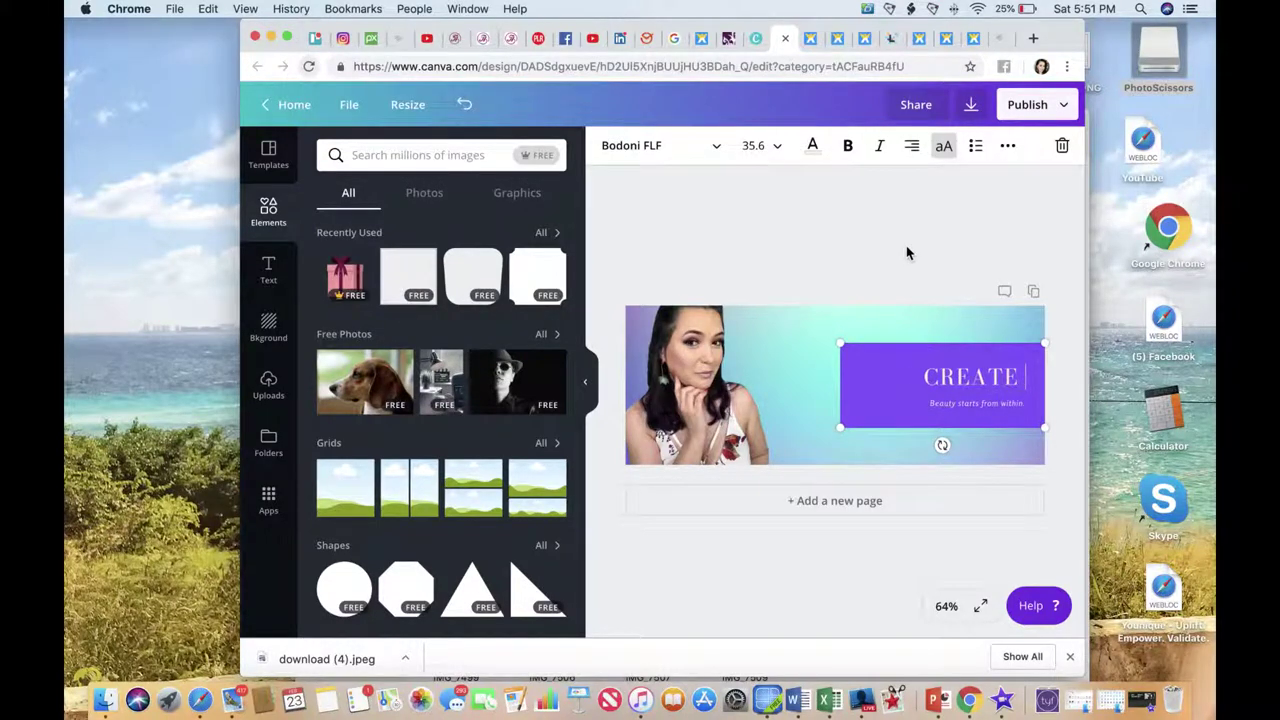
pyautogui.write('BOSS BABE')
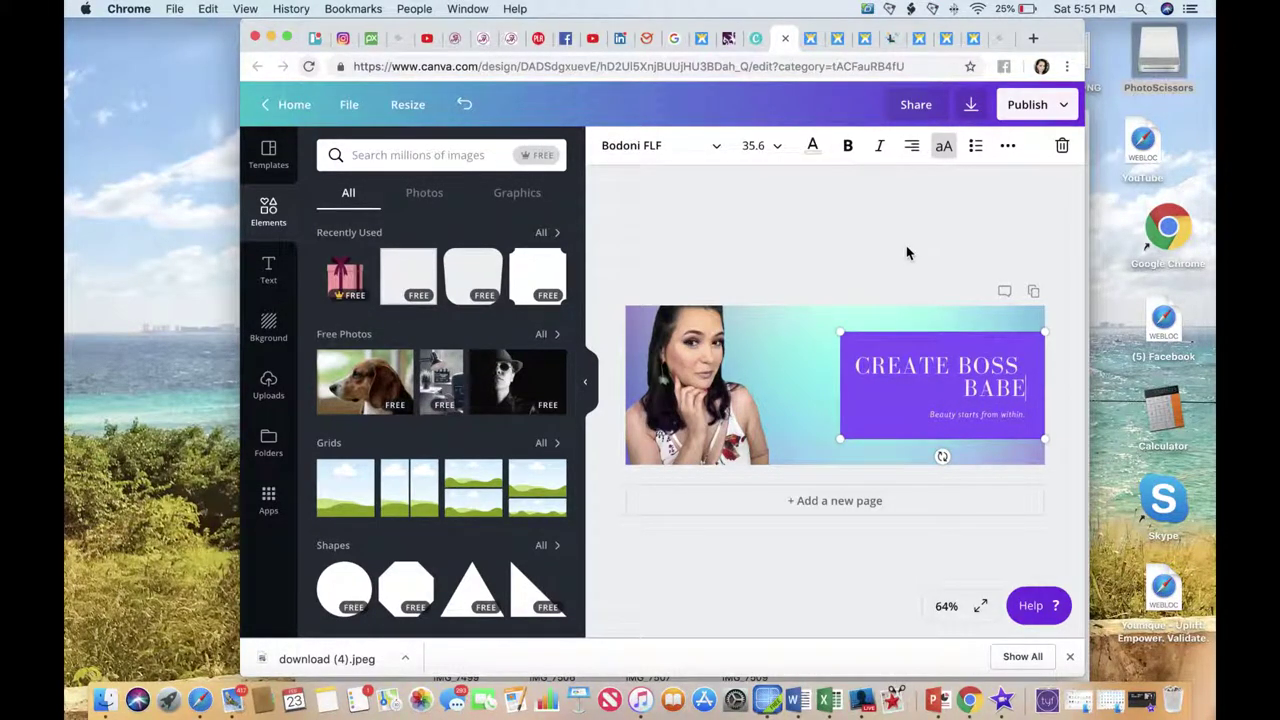
pyautogui.write('S H')
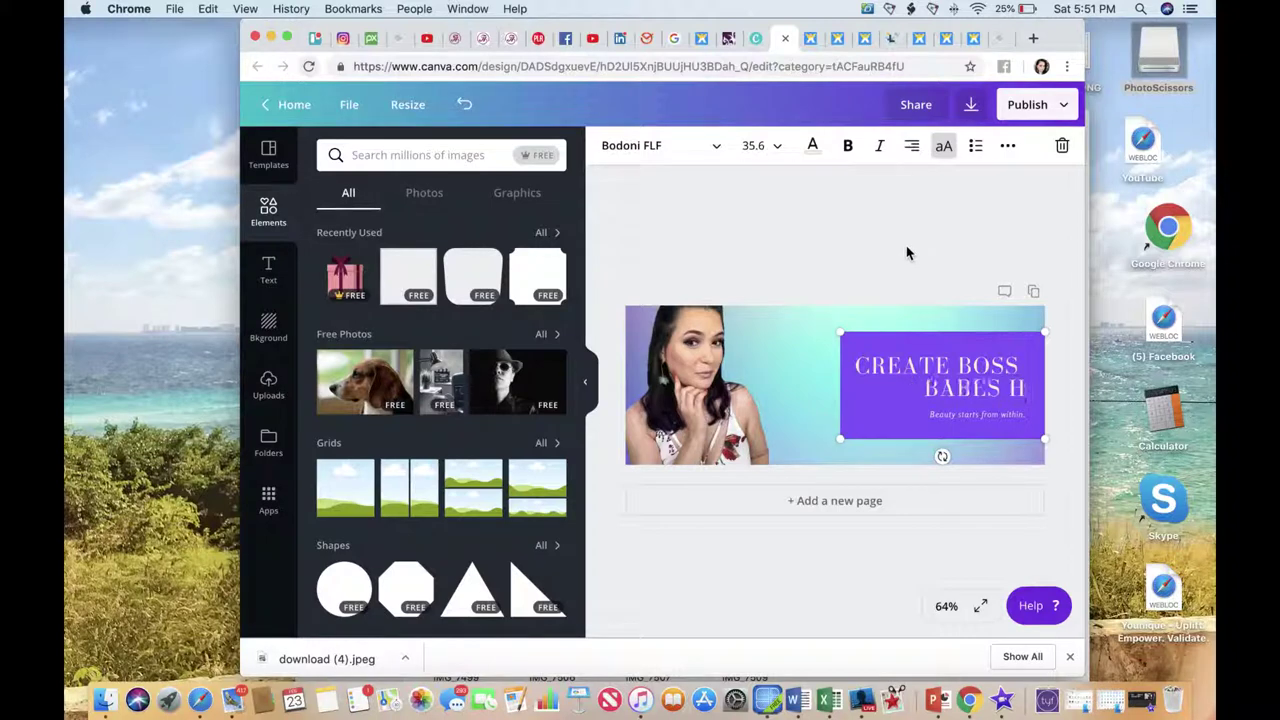
pyautogui.write('O')
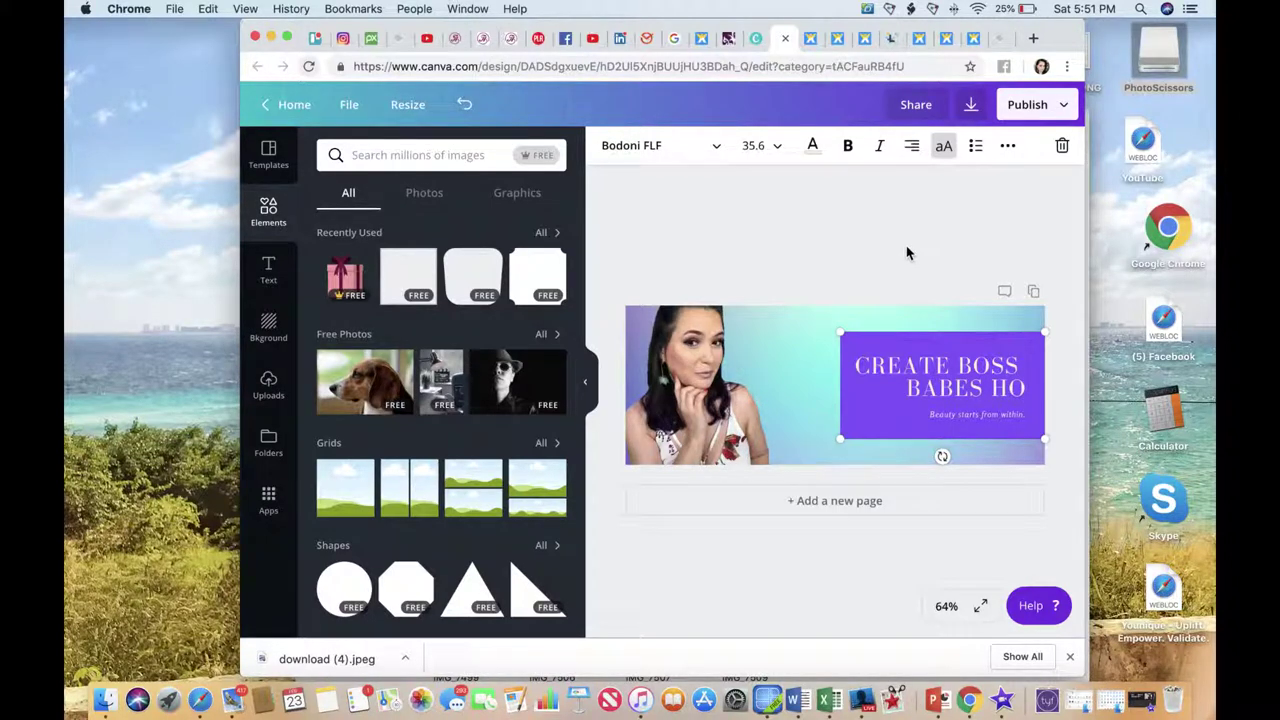
pyautogui.write('W DESIGN')
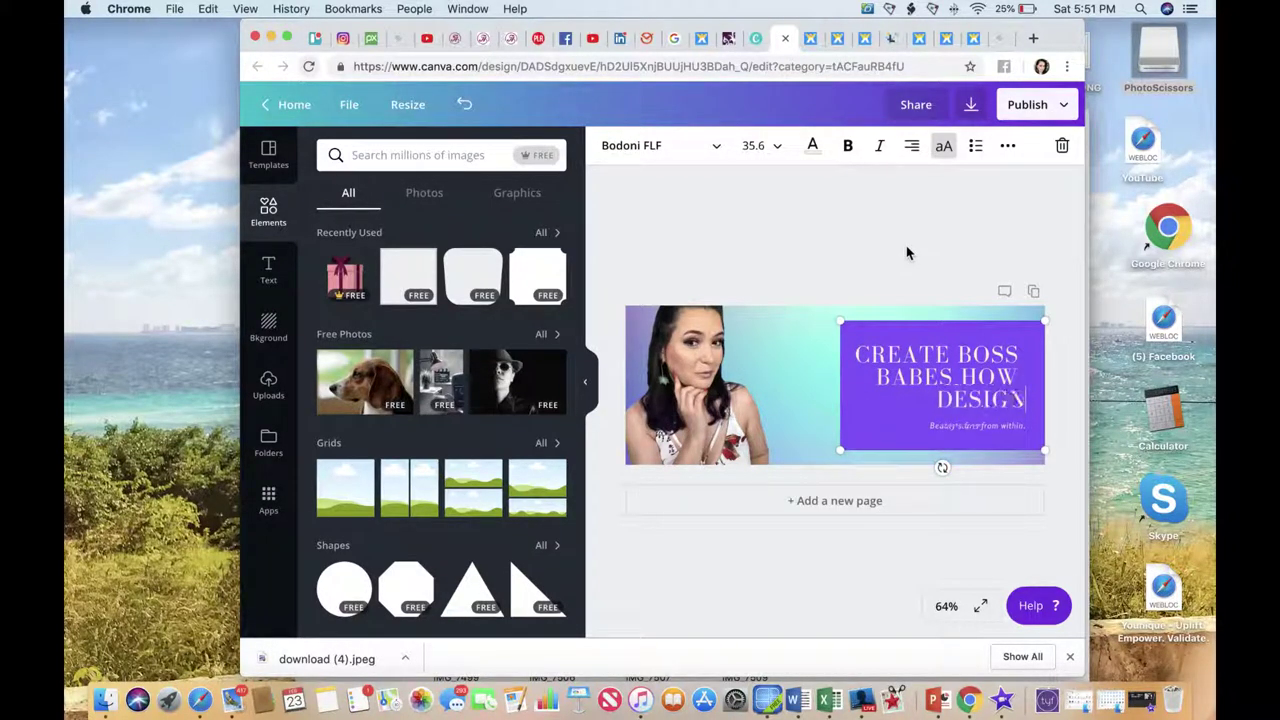
pyautogui.write(' THE LIFE THEY ')
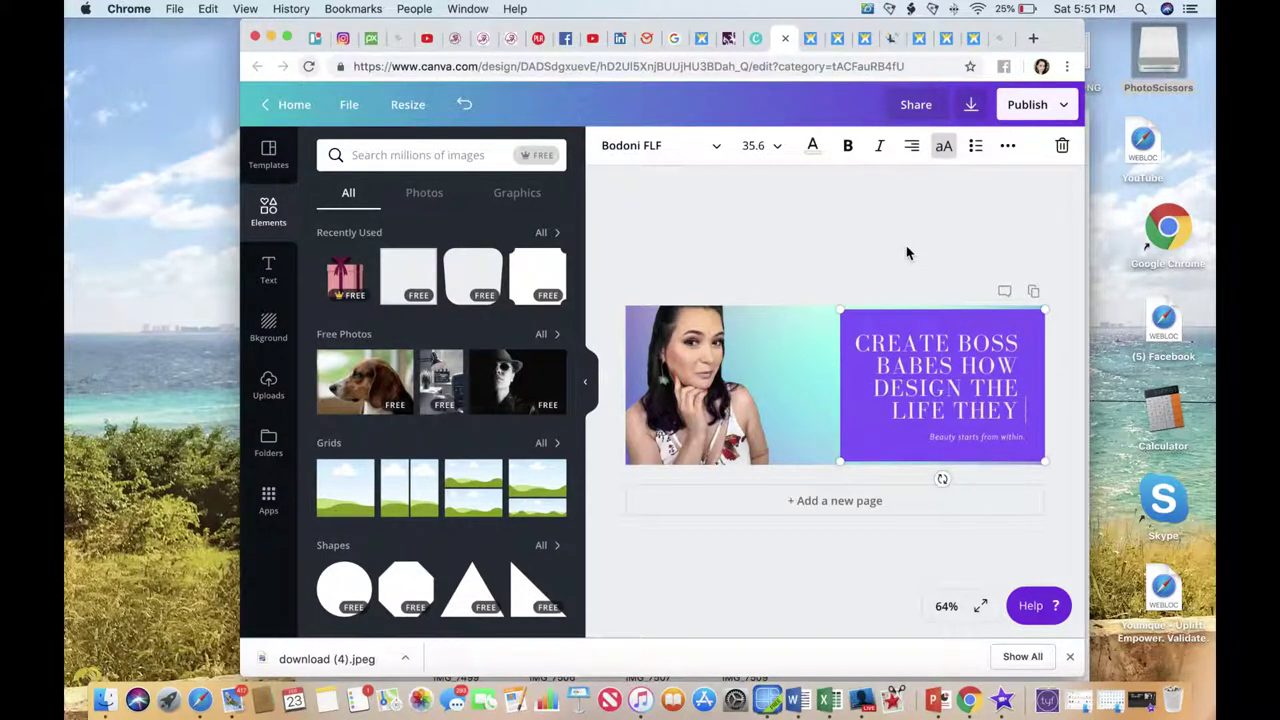
pyautogui.write('DESERVE')
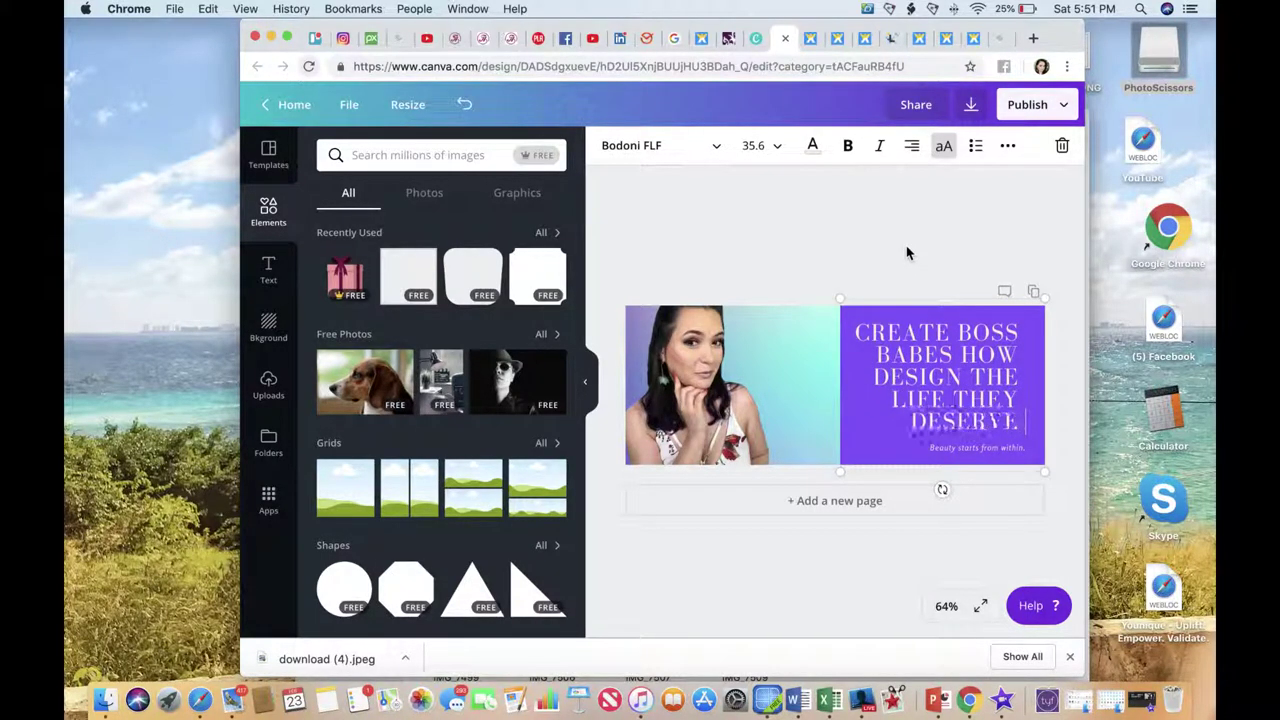
pyautogui.write(' TO LIVE')
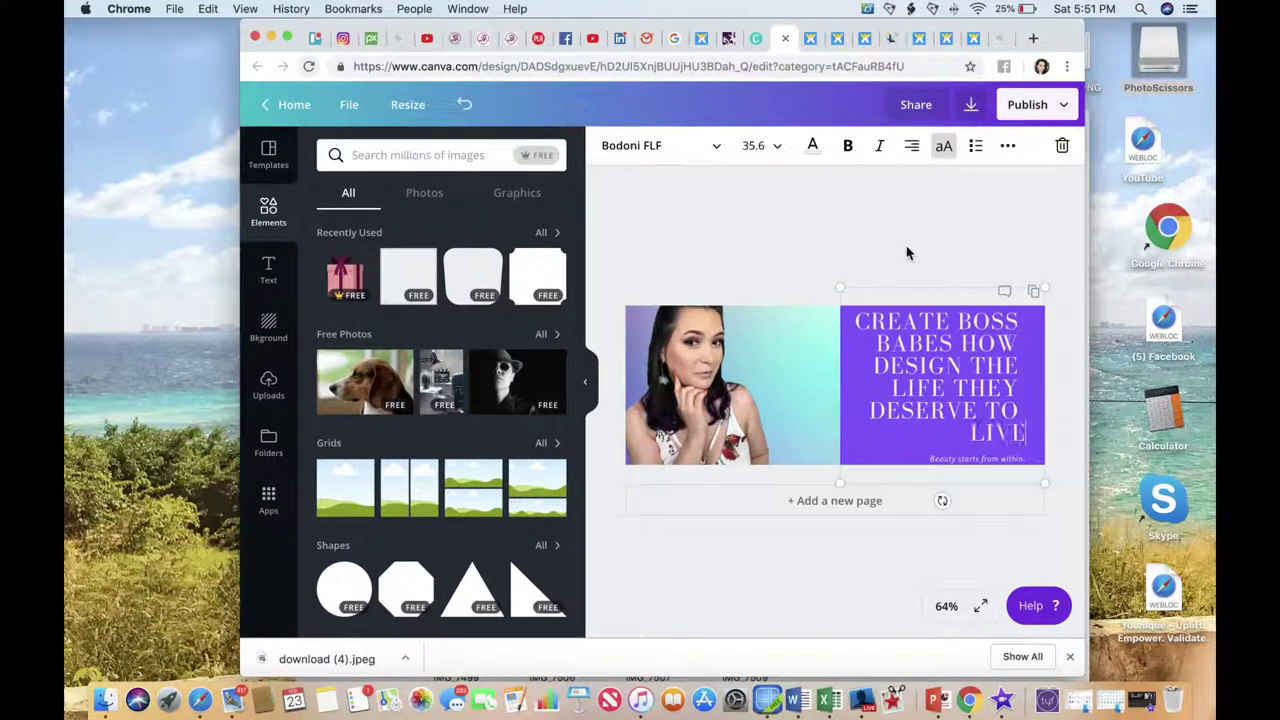
pyautogui.click(838, 395)
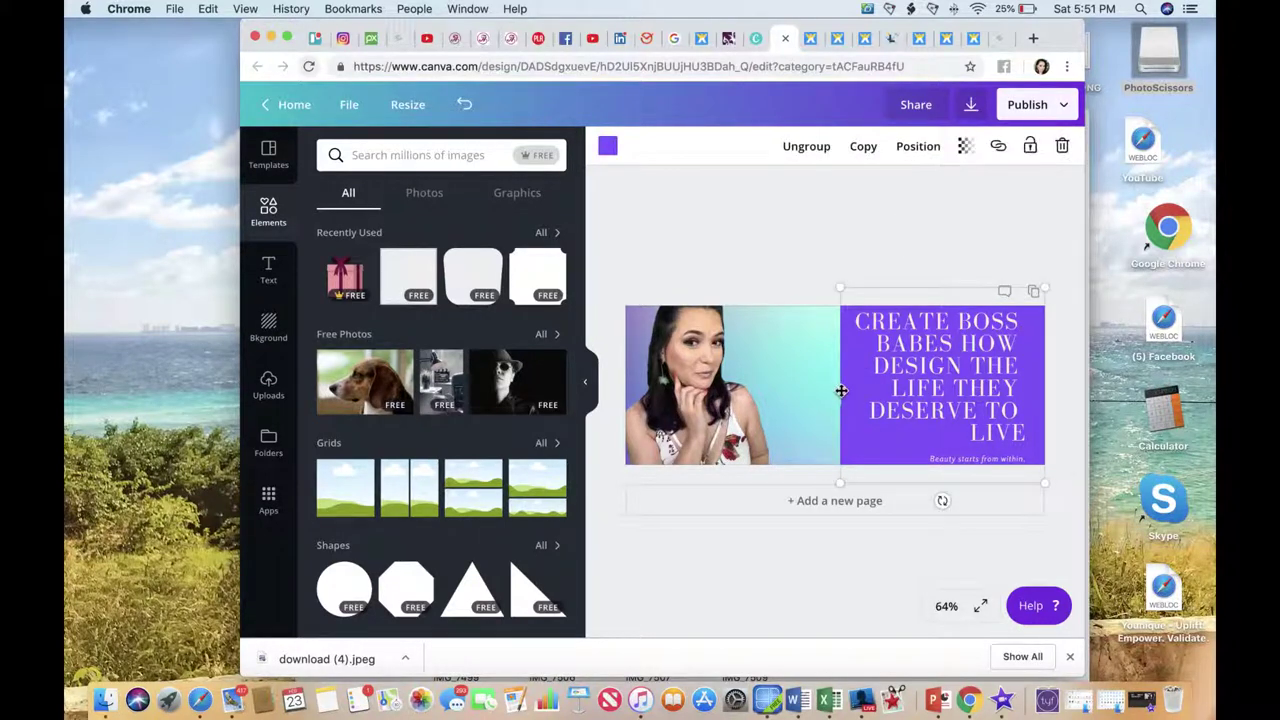
# Shrink the heading to size 18 and enlarge the purple tagline box.
pyautogui.doubleClick(876, 367)
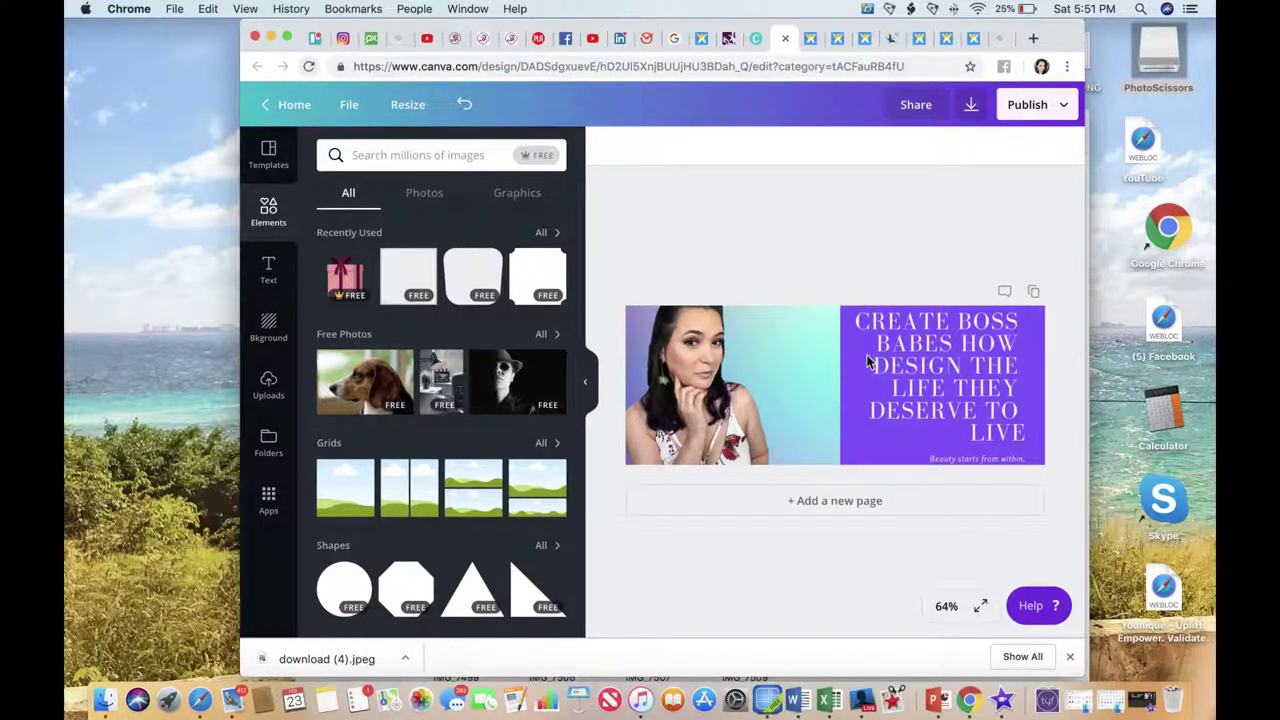
pyautogui.tripleClick(868, 352)
pyautogui.click(763, 146)
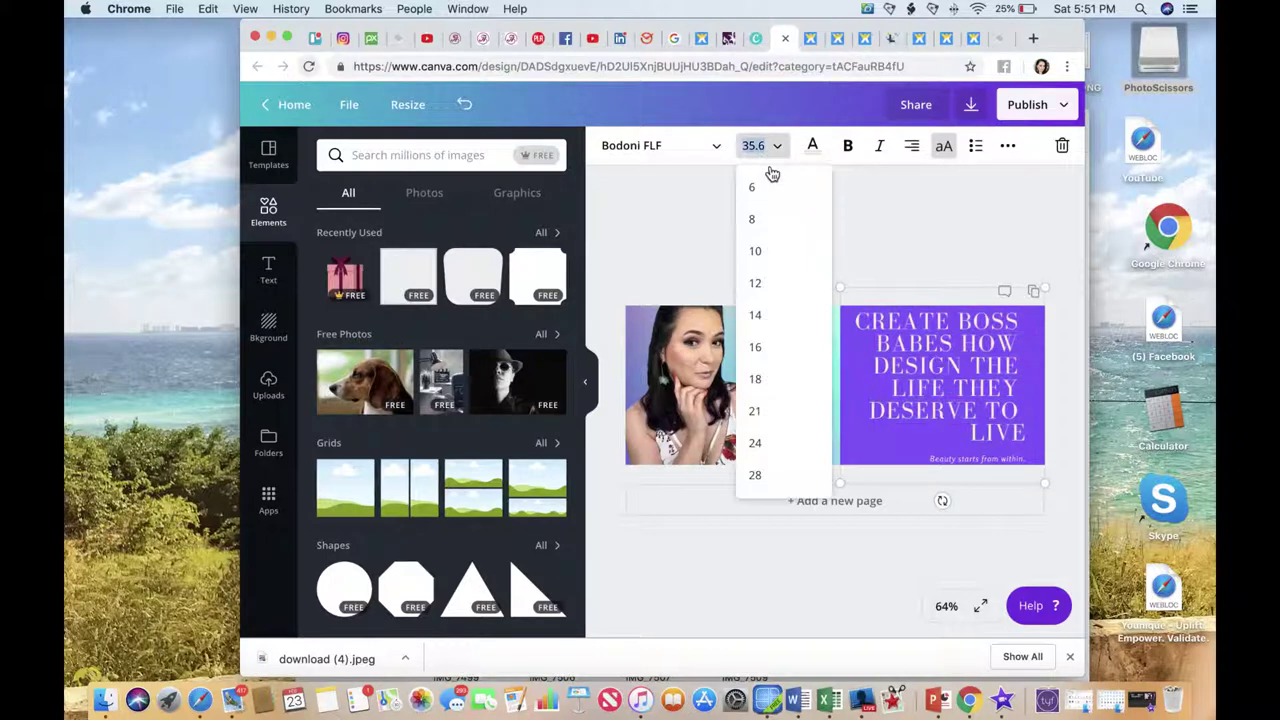
pyautogui.click(755, 379)
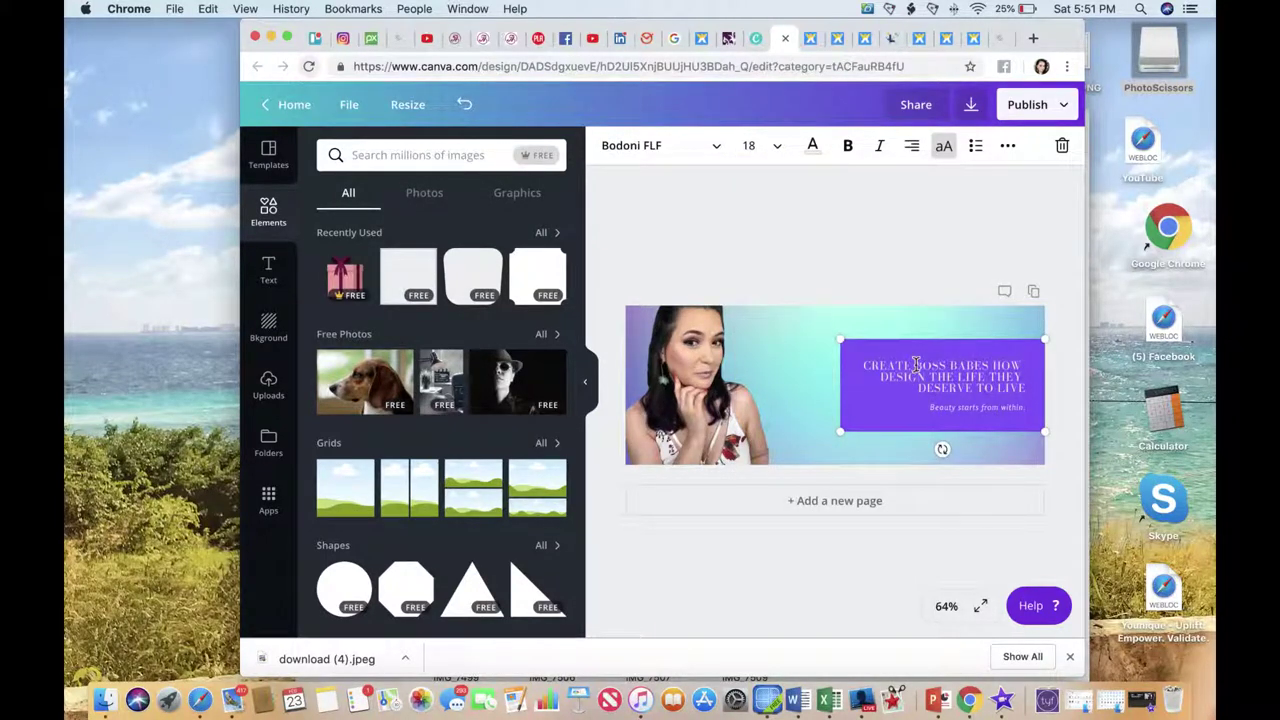
pyautogui.click(846, 403)
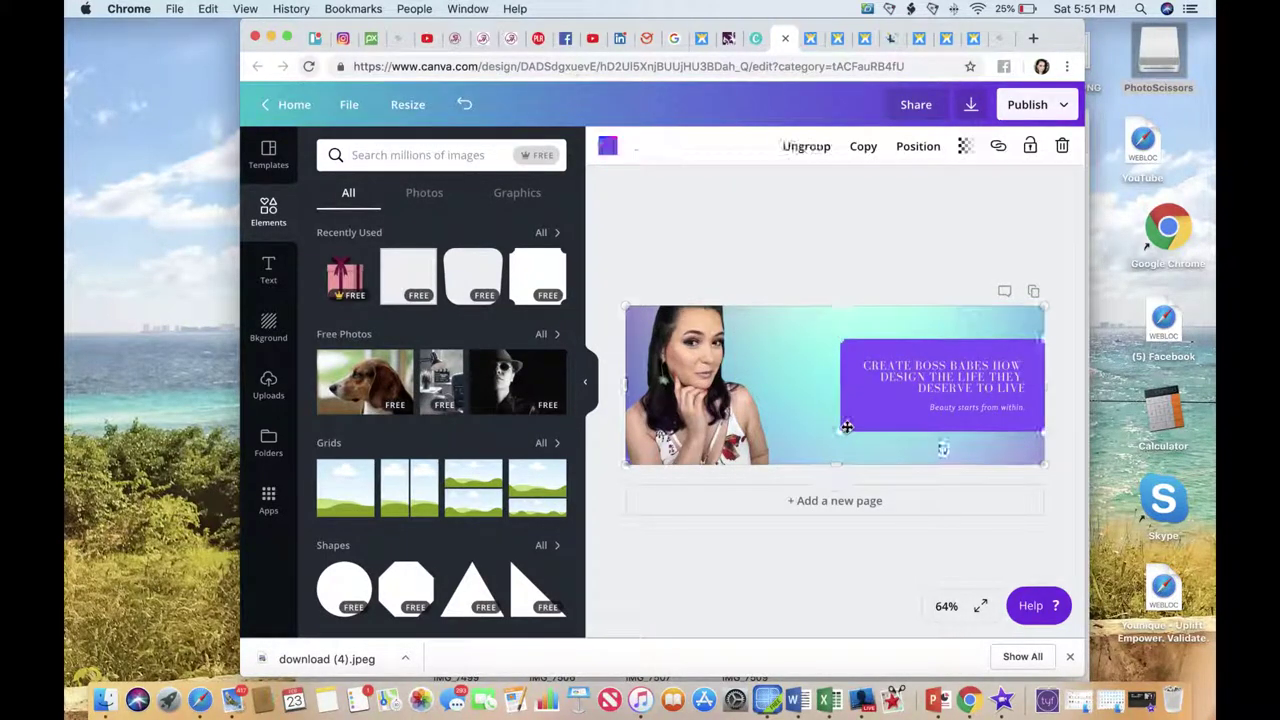
pyautogui.moveTo(841, 432); pyautogui.dragTo(821, 427)
# Set the heading to Abril Fatface at size 24.
pyautogui.click(851, 362)
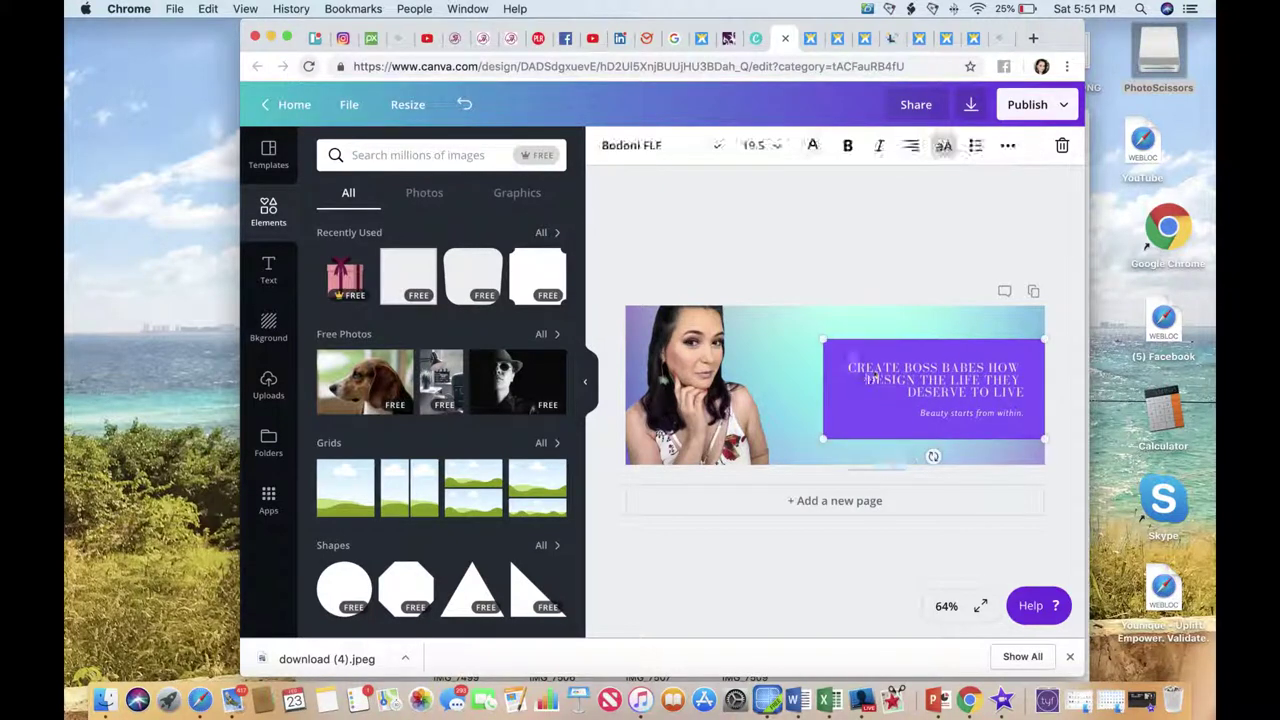
pyautogui.click(762, 145)
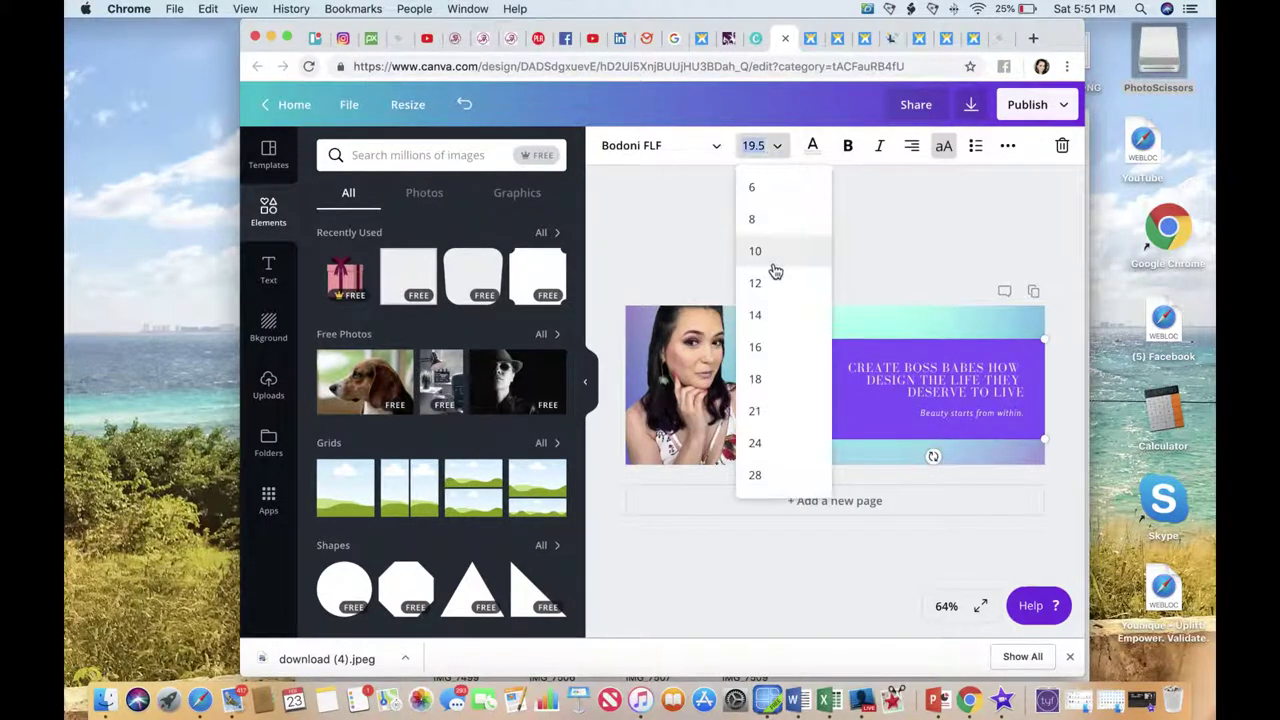
pyautogui.click(768, 441)
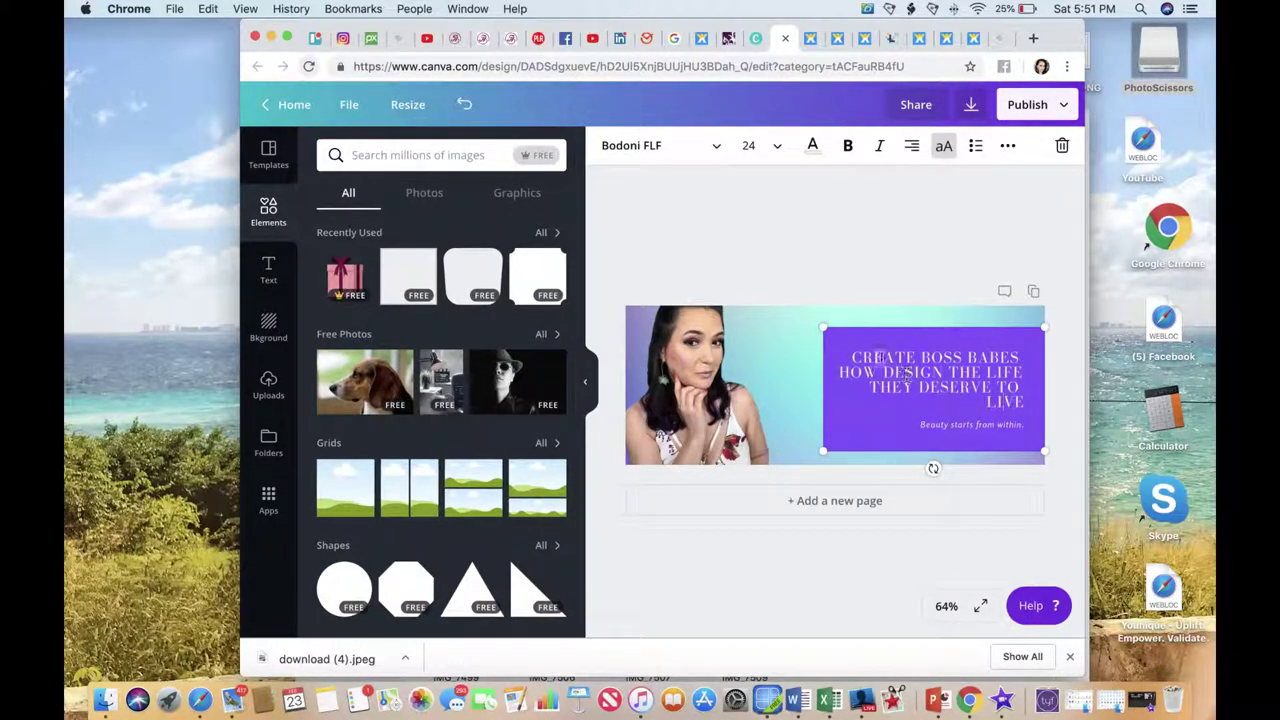
pyautogui.click(668, 148)
pyautogui.click(662, 316)
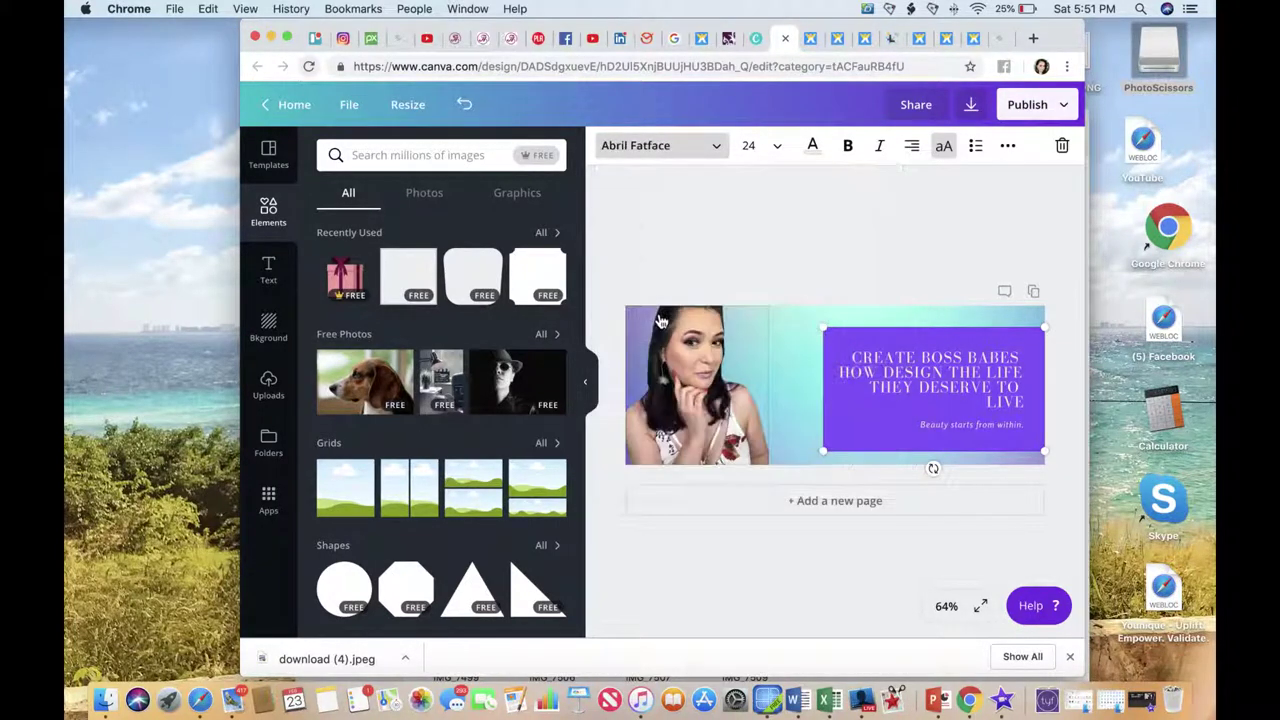
pyautogui.moveTo(986, 424); pyautogui.dragTo(932, 430)
pyautogui.click(1061, 382)
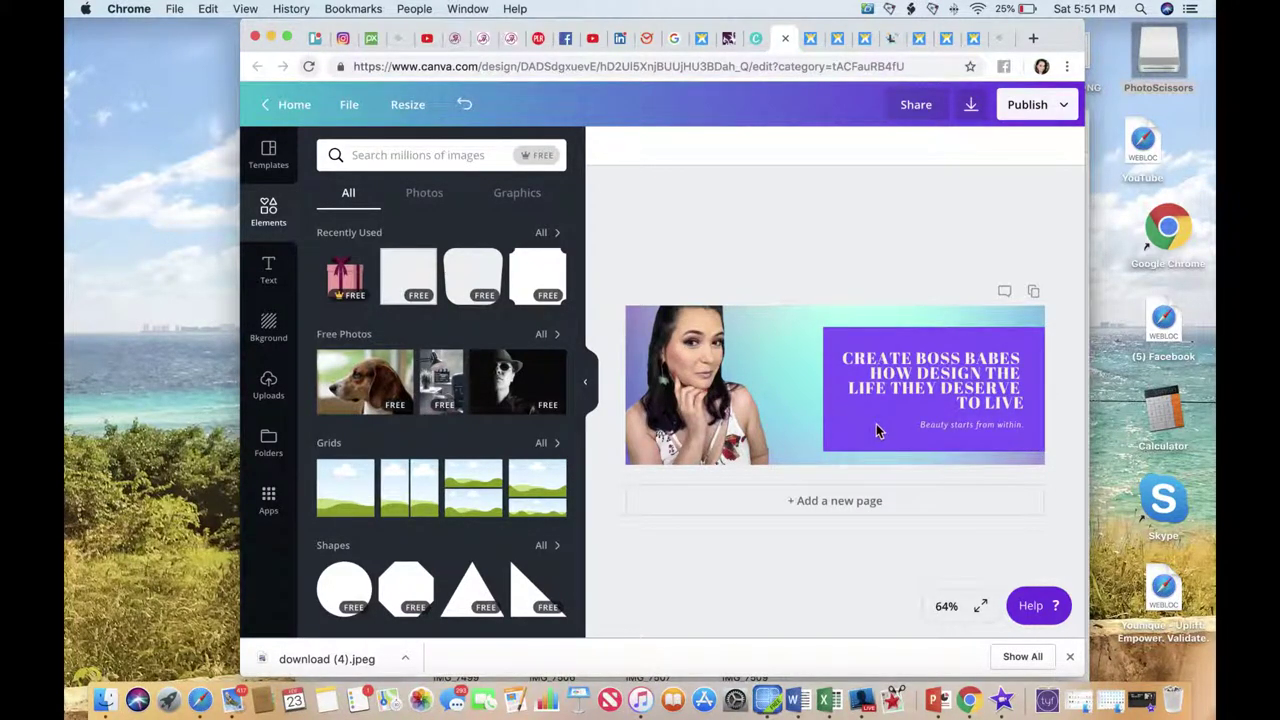
# Search Elements for 'lips' and place a small rose-gold lips graphic under the heading.
pyautogui.click(395, 152)
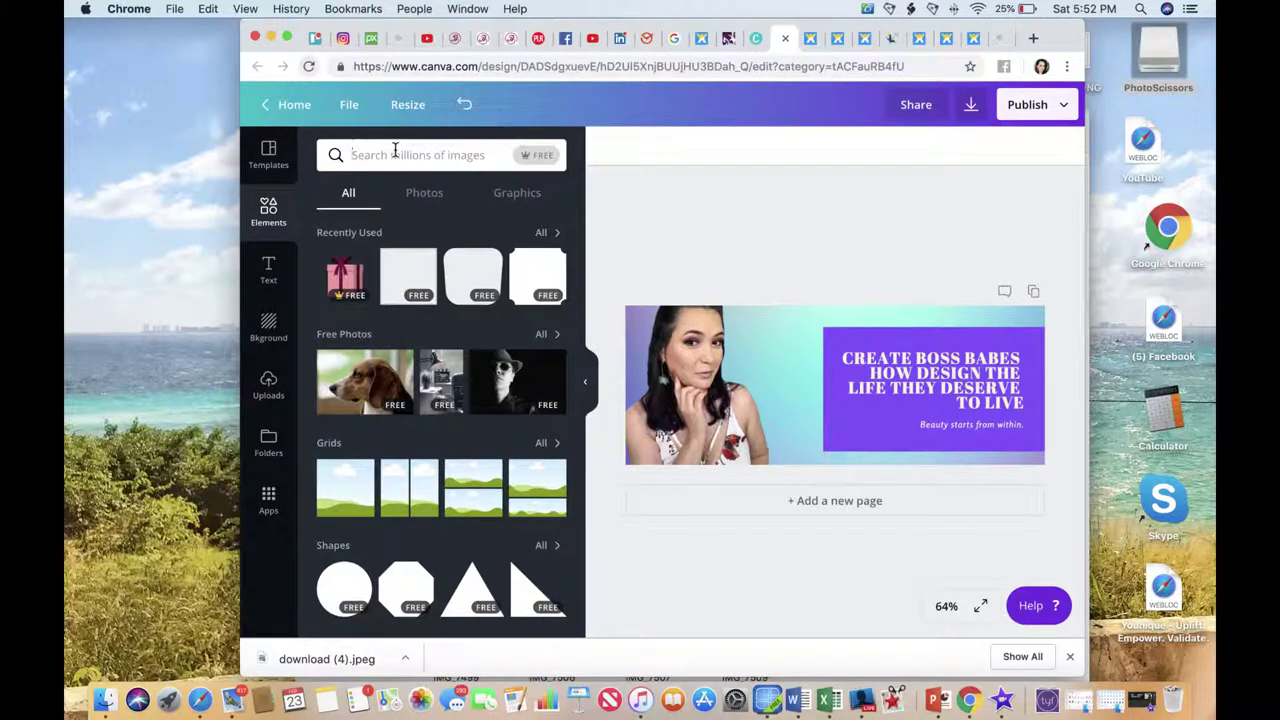
pyautogui.write('b')
pyautogui.press('BackSpace')
pyautogui.write('lips')
pyautogui.press('Return')
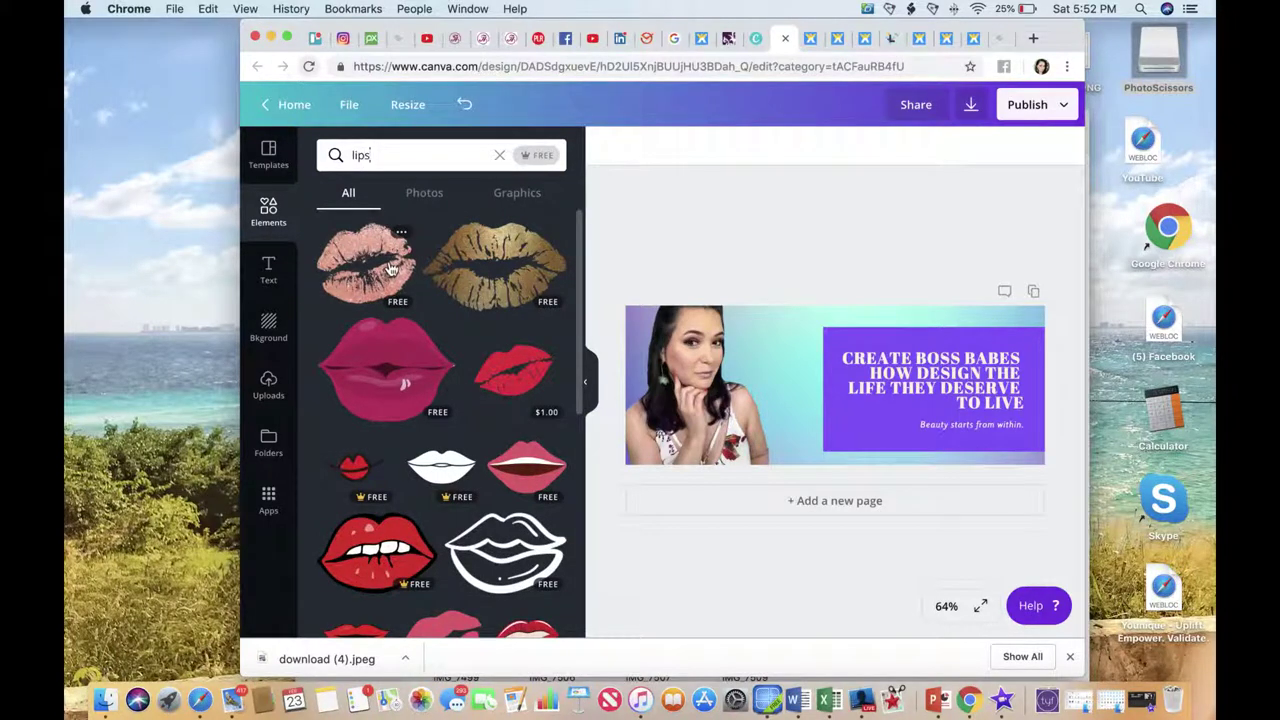
pyautogui.click(392, 268)
pyautogui.moveTo(765, 449); pyautogui.dragTo(884, 423)
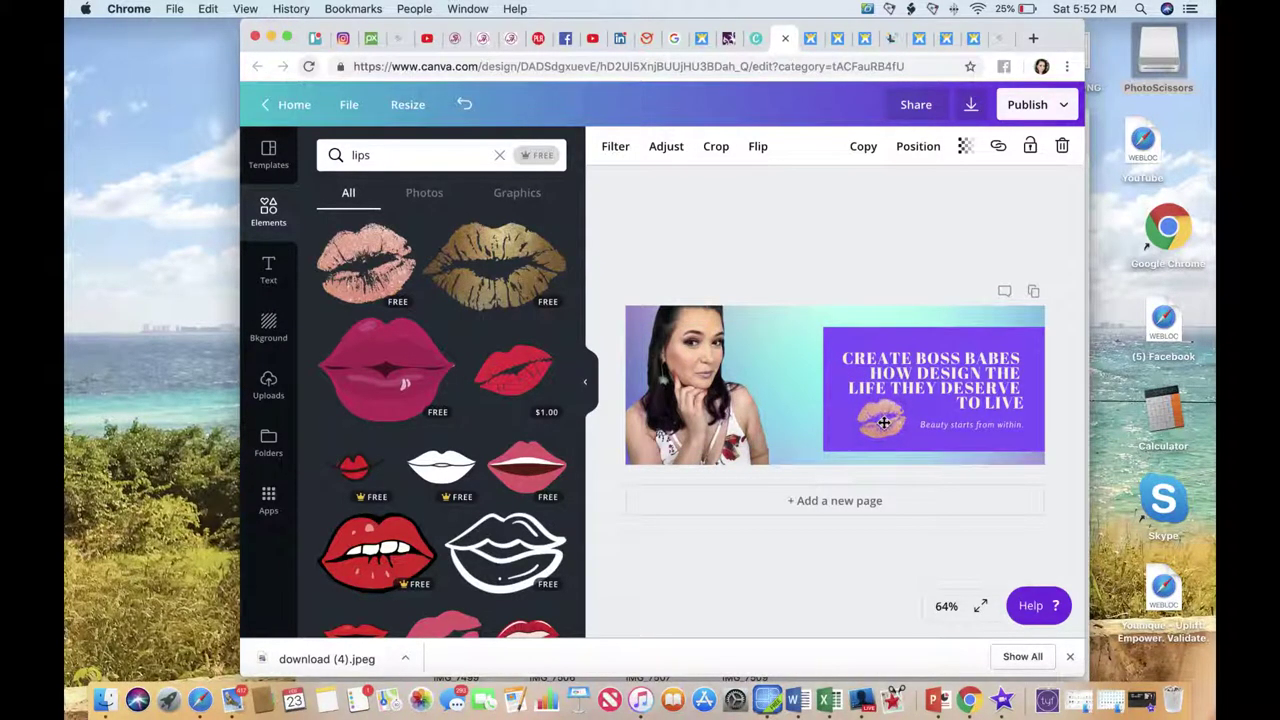
pyautogui.click(848, 272)
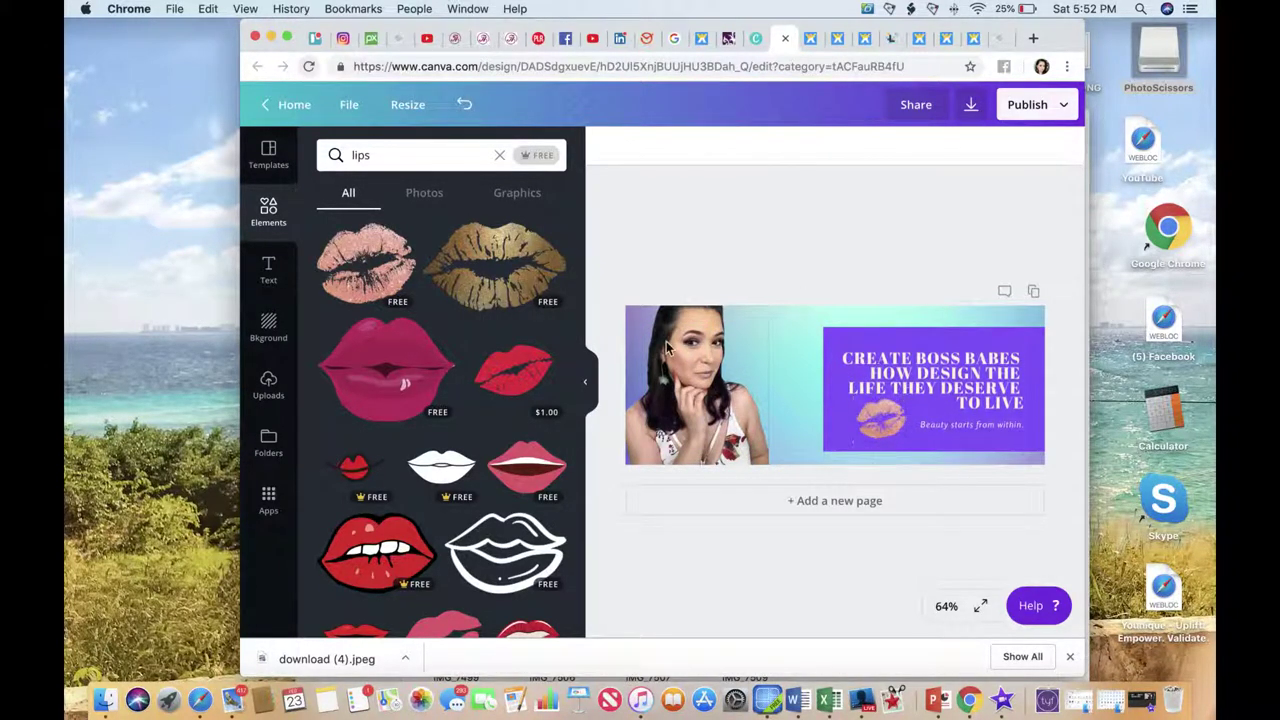
pyautogui.click(1023, 104)
# Download the cover as a PNG and switch to the Wix editor.
pyautogui.click(909, 190)
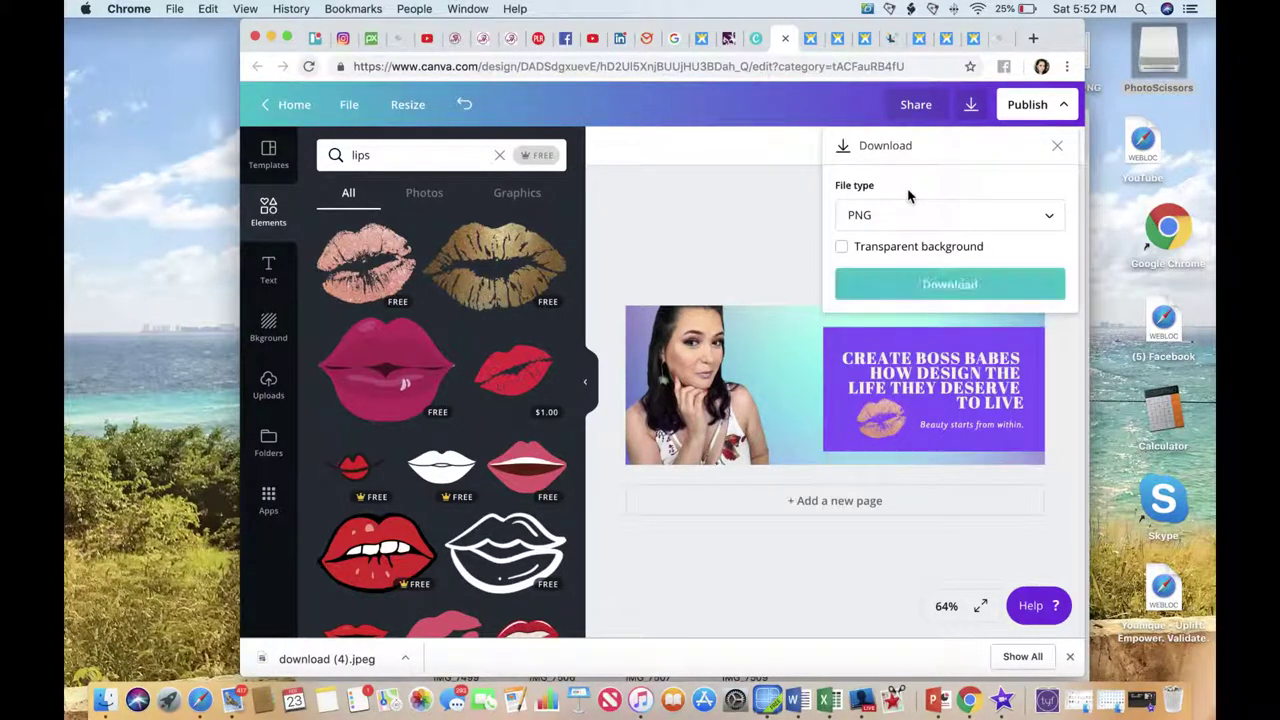
pyautogui.click(945, 287)
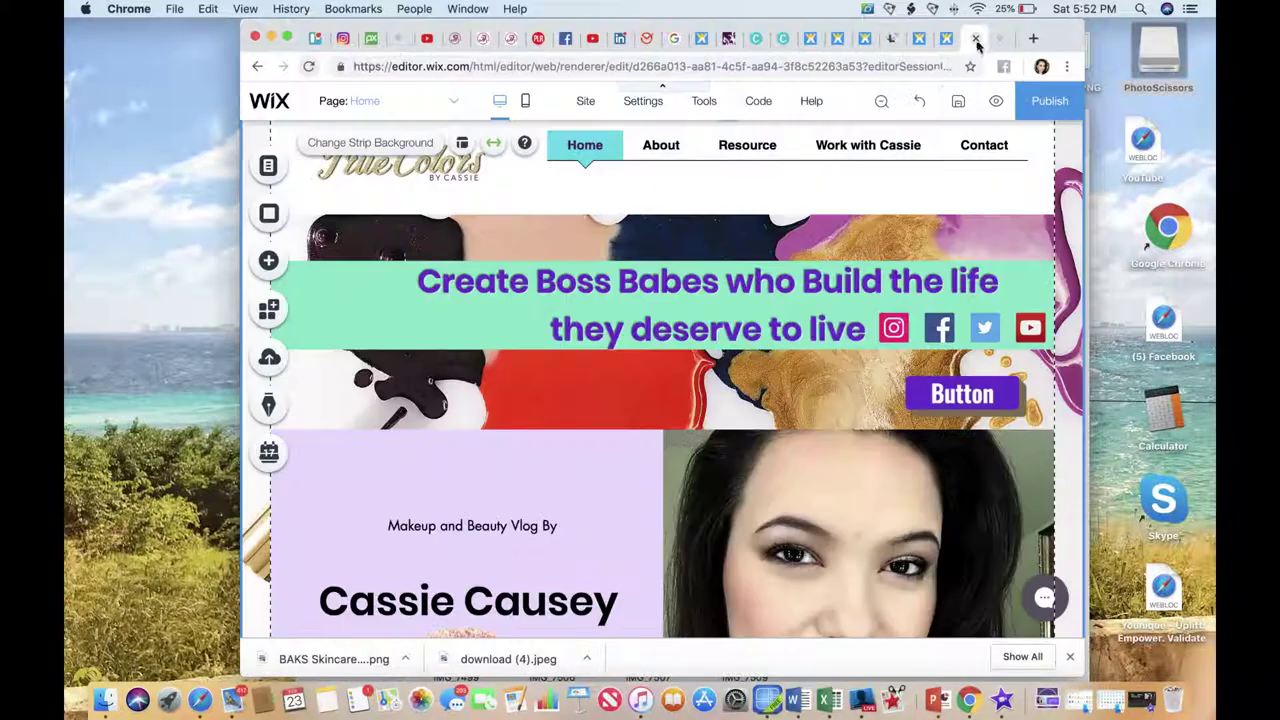
pyautogui.click(970, 40)
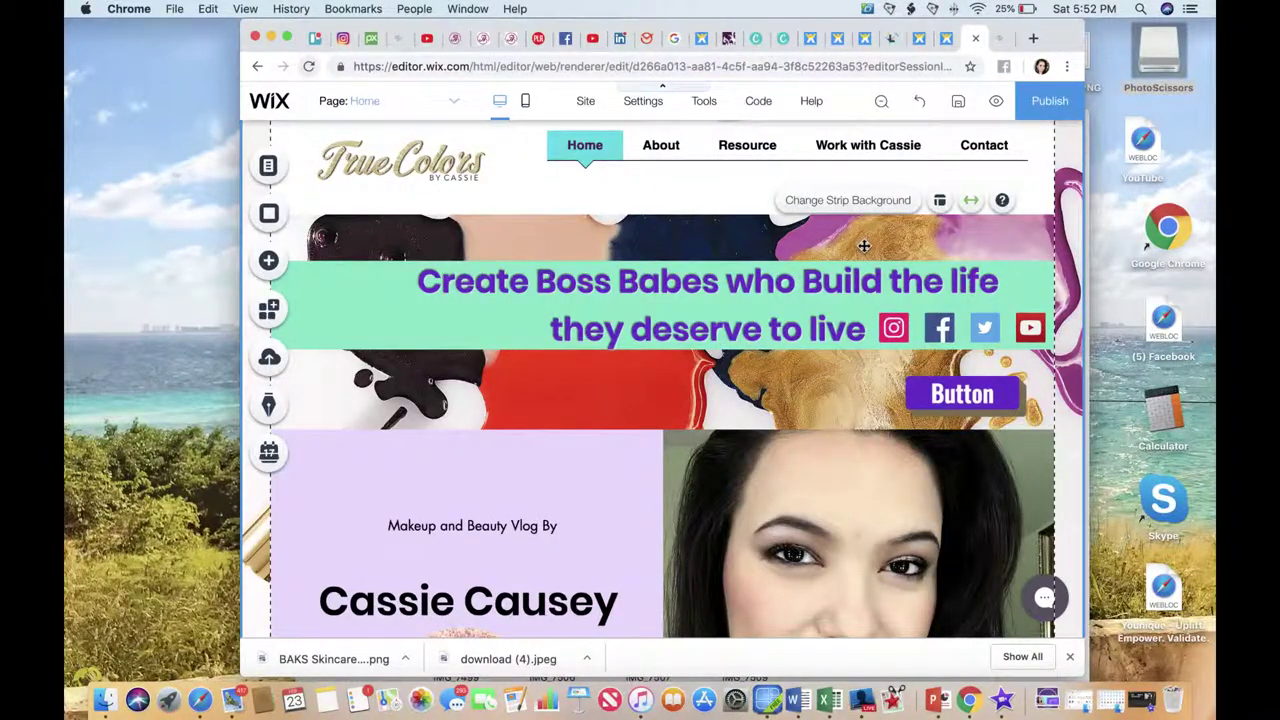
# Clear the header strip and upload the BAKS Skincare cover PNG from Downloads onto the page.
pyautogui.press('Delete')
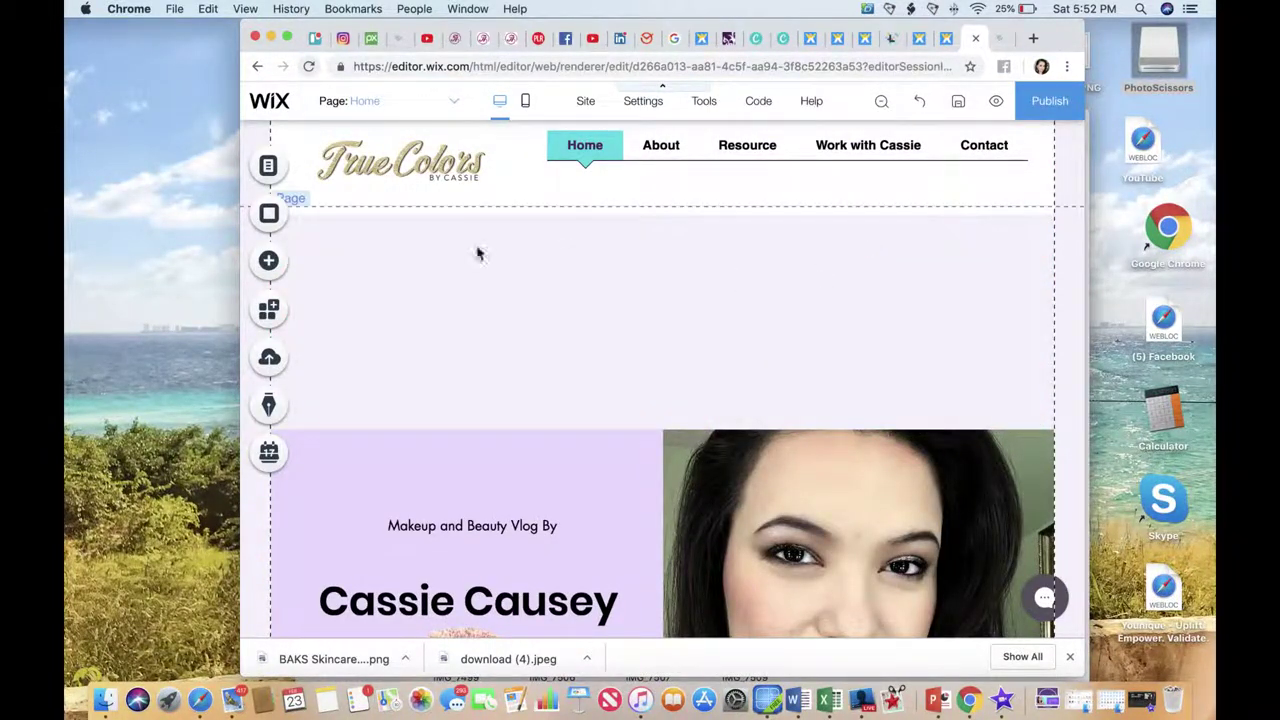
pyautogui.click(299, 264)
pyautogui.click(330, 188)
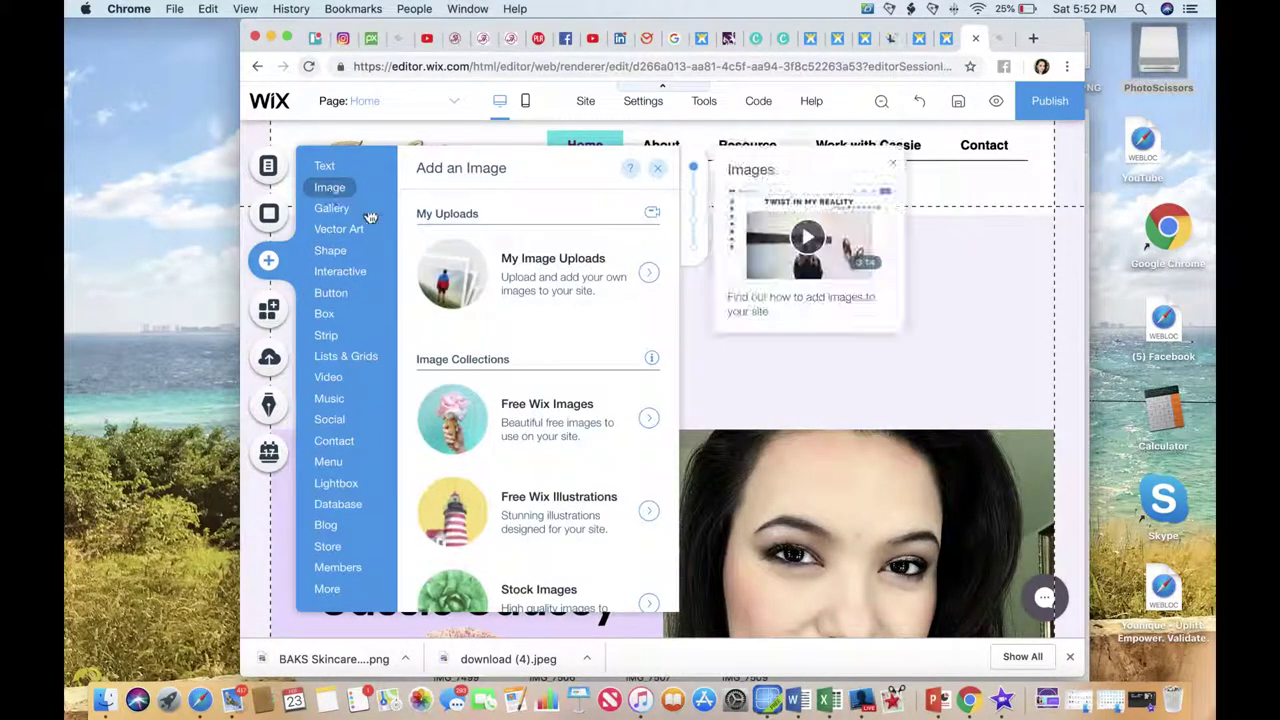
pyautogui.click(452, 261)
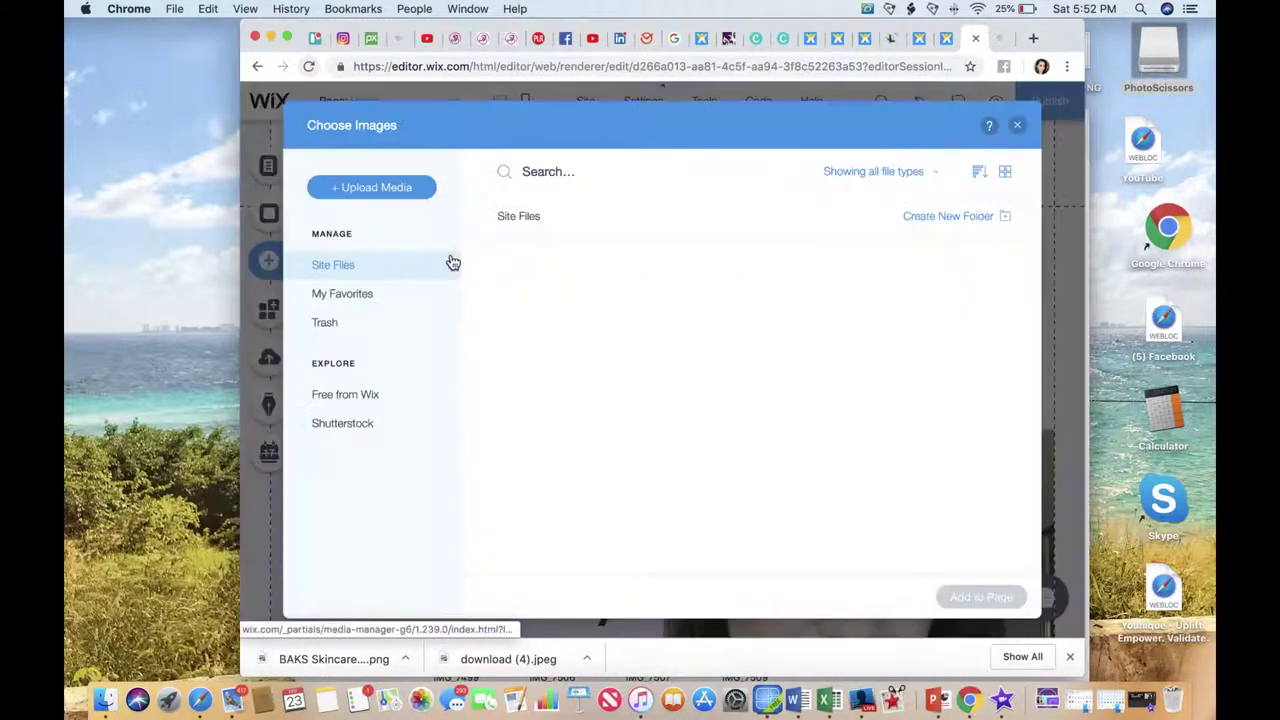
pyautogui.click(398, 197)
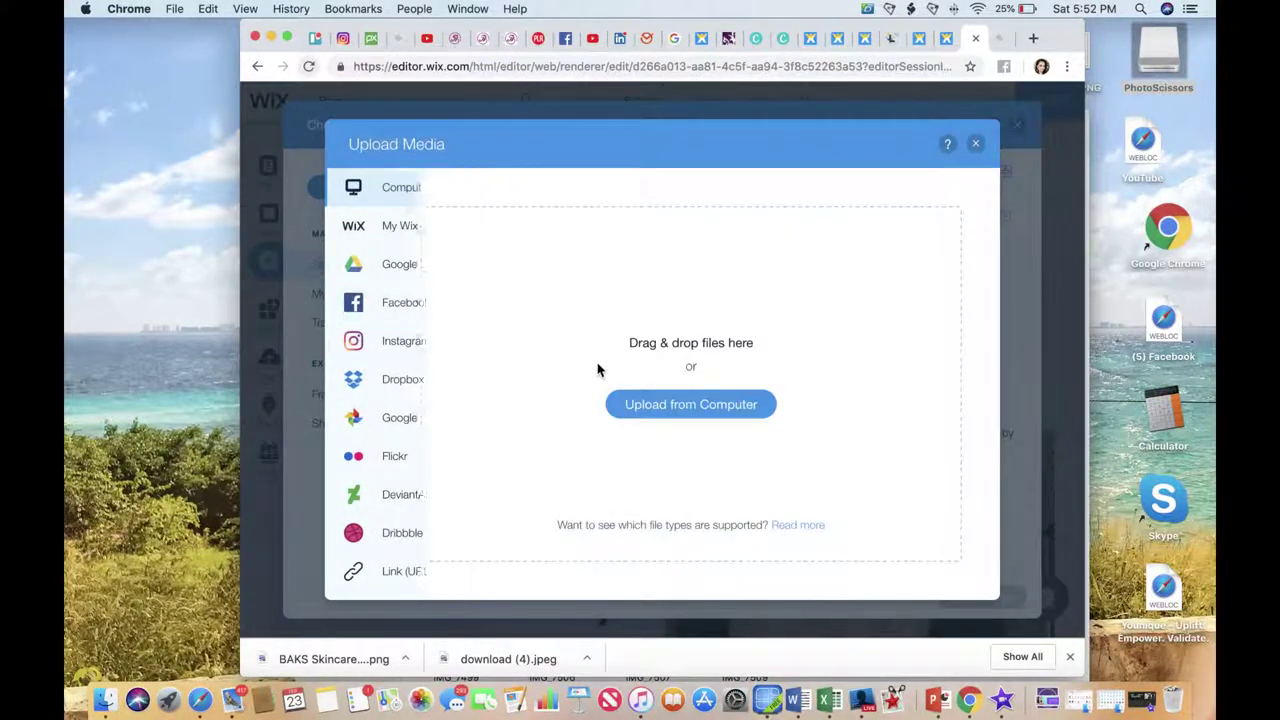
pyautogui.click(673, 407)
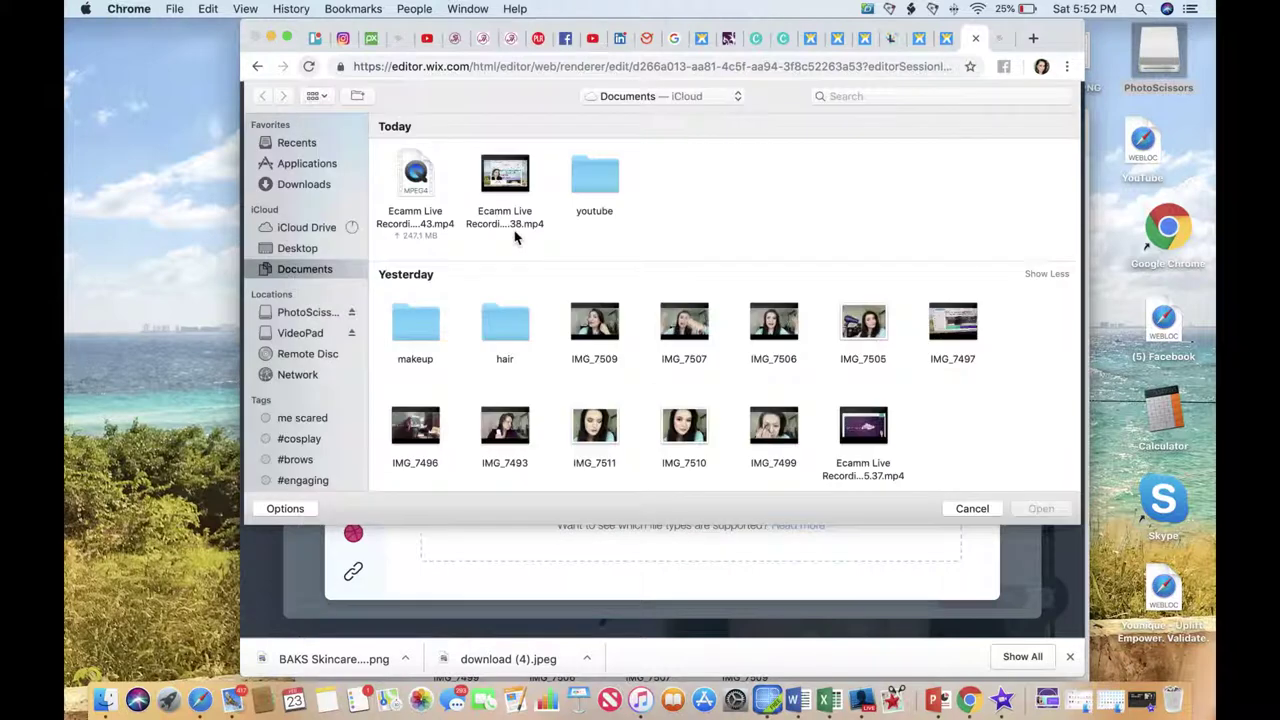
pyautogui.click(305, 185)
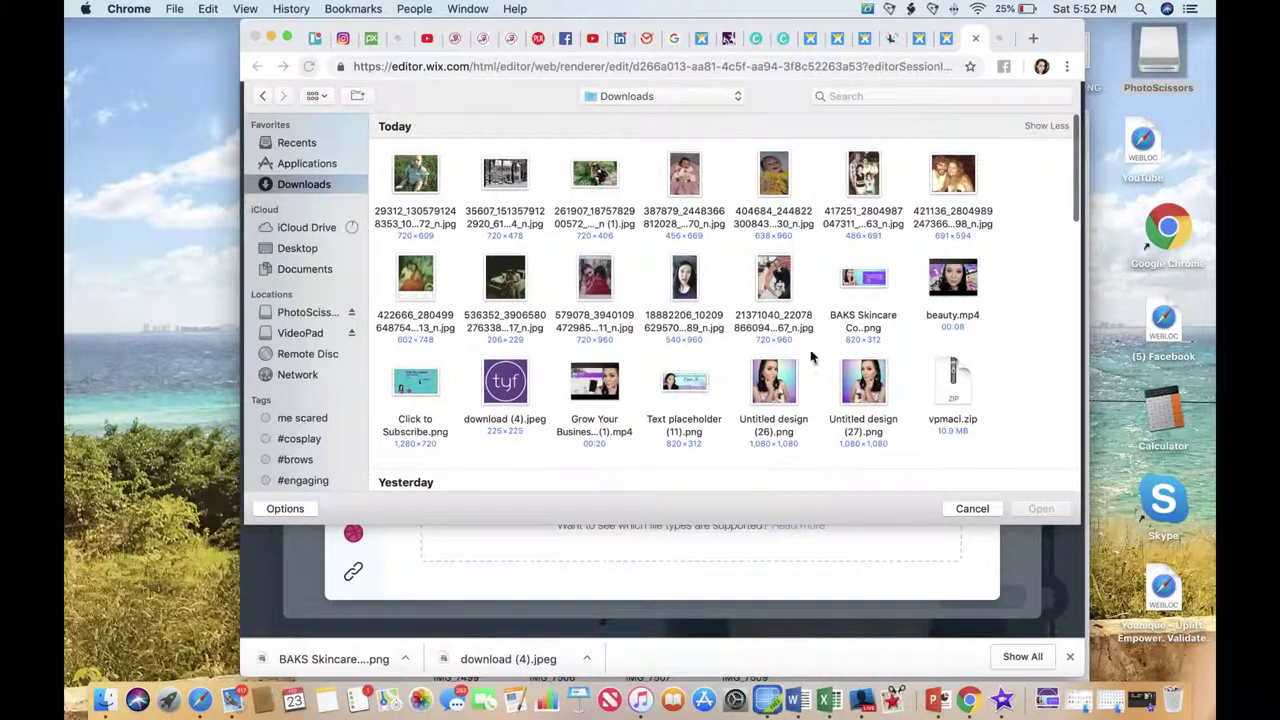
pyautogui.click(856, 285)
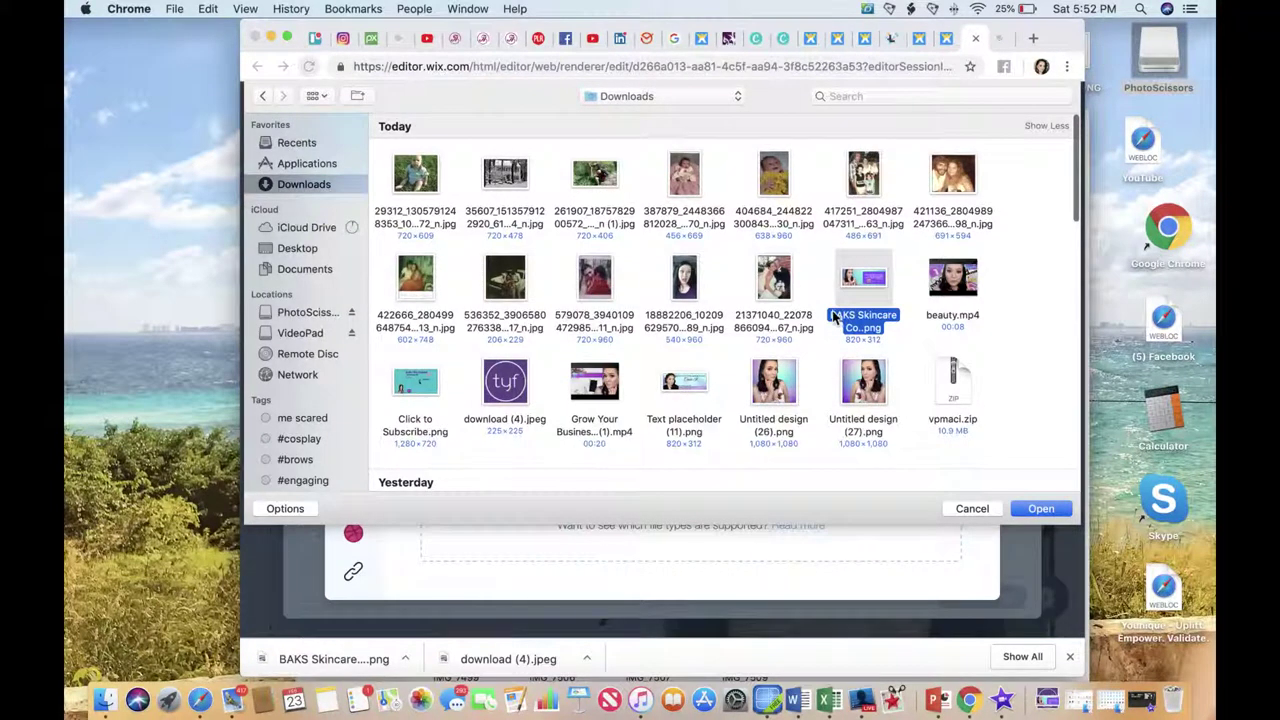
pyautogui.click(1041, 510)
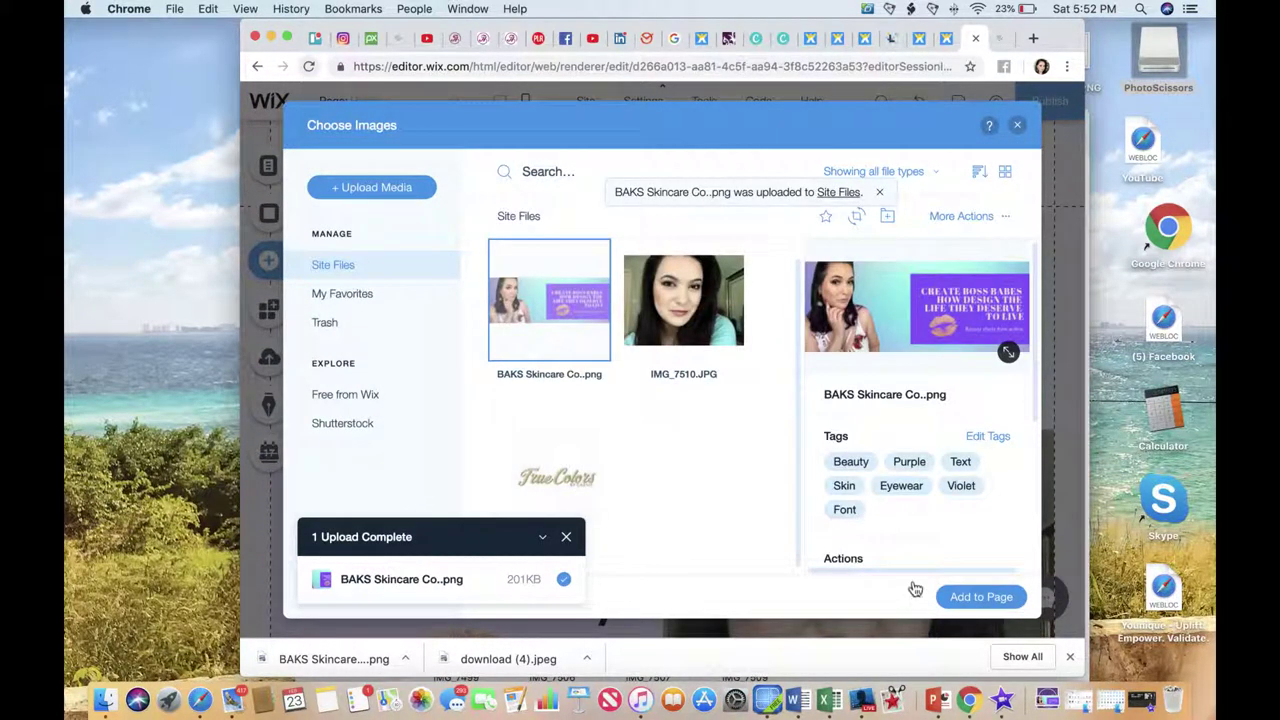
pyautogui.click(982, 597)
# Move the cover to the top, push the columns strip down, and widen the cover to about 966 × 366.
pyautogui.moveTo(692, 366); pyautogui.dragTo(569, 301)
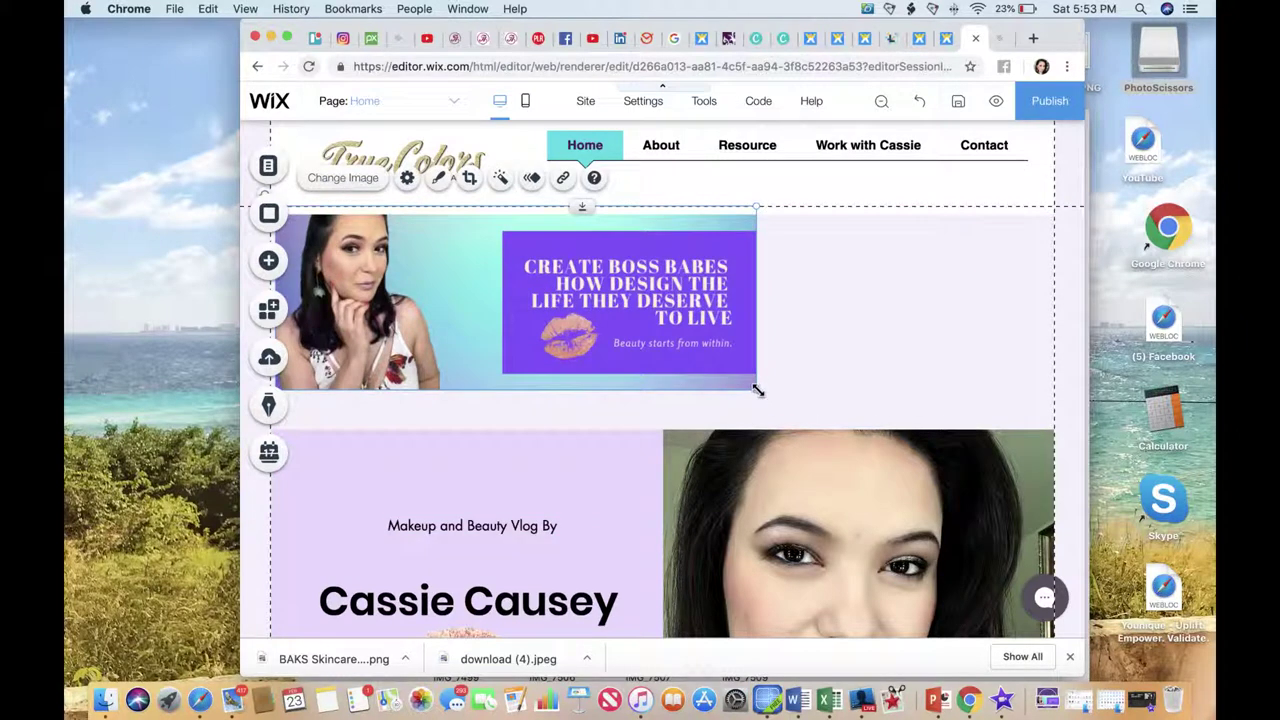
pyautogui.moveTo(758, 390); pyautogui.dragTo(865, 413)
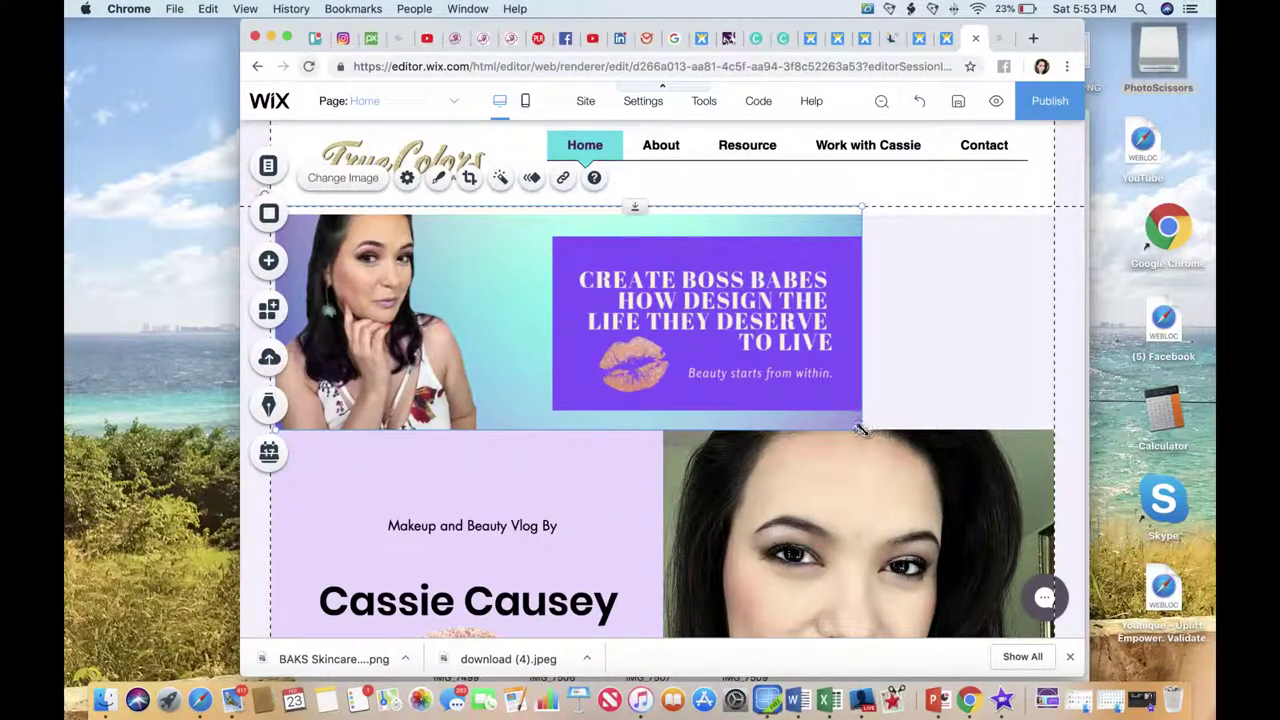
pyautogui.click(889, 484)
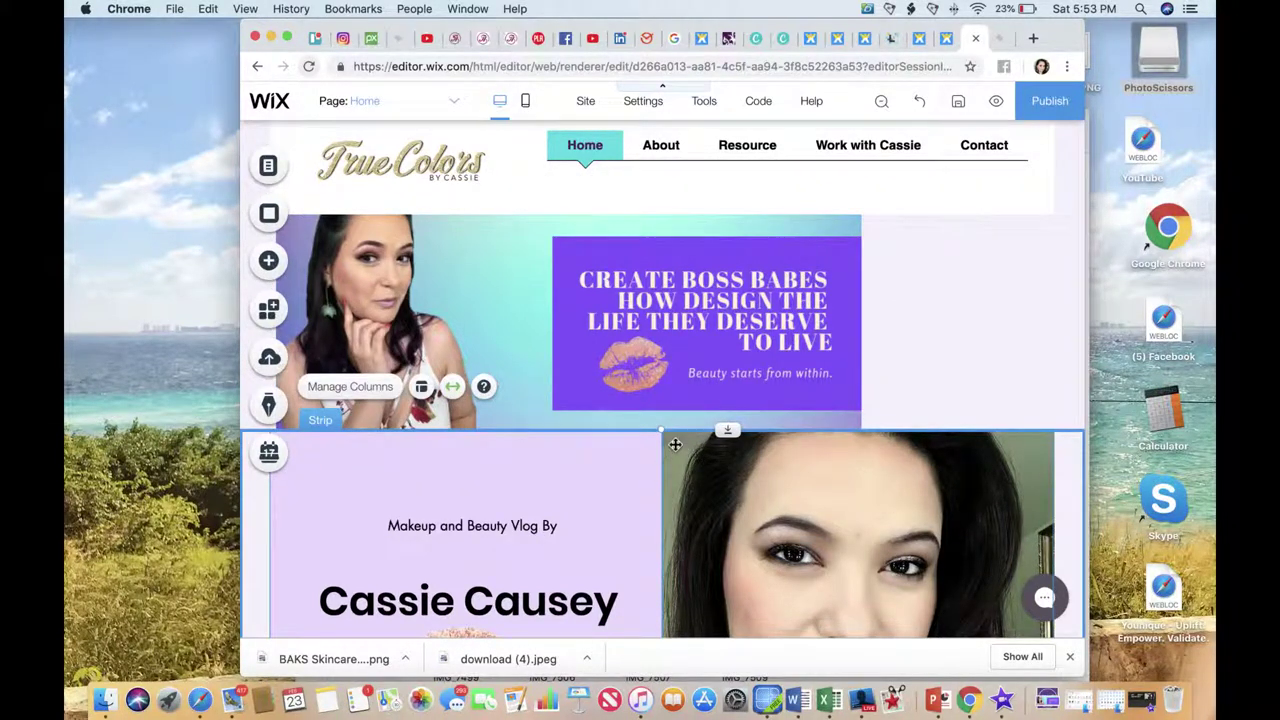
pyautogui.moveTo(727, 430); pyautogui.dragTo(730, 534)
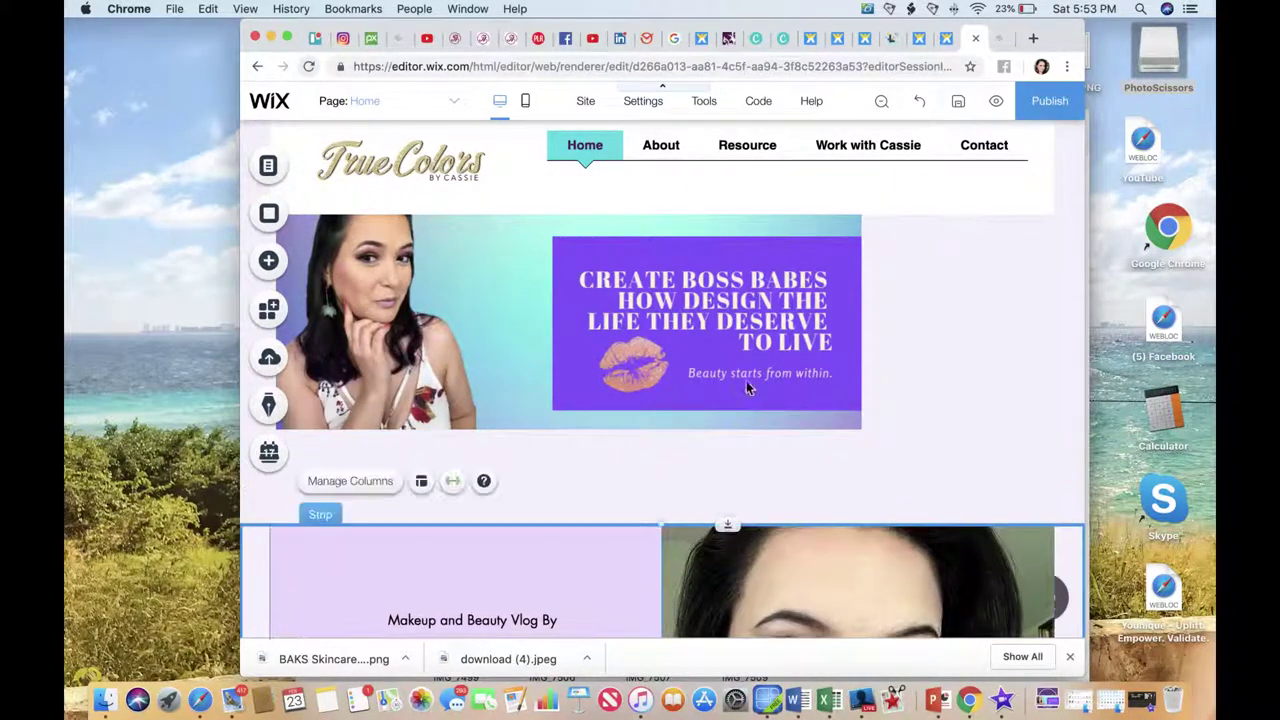
pyautogui.click(845, 425)
pyautogui.moveTo(883, 434); pyautogui.dragTo(1057, 477)
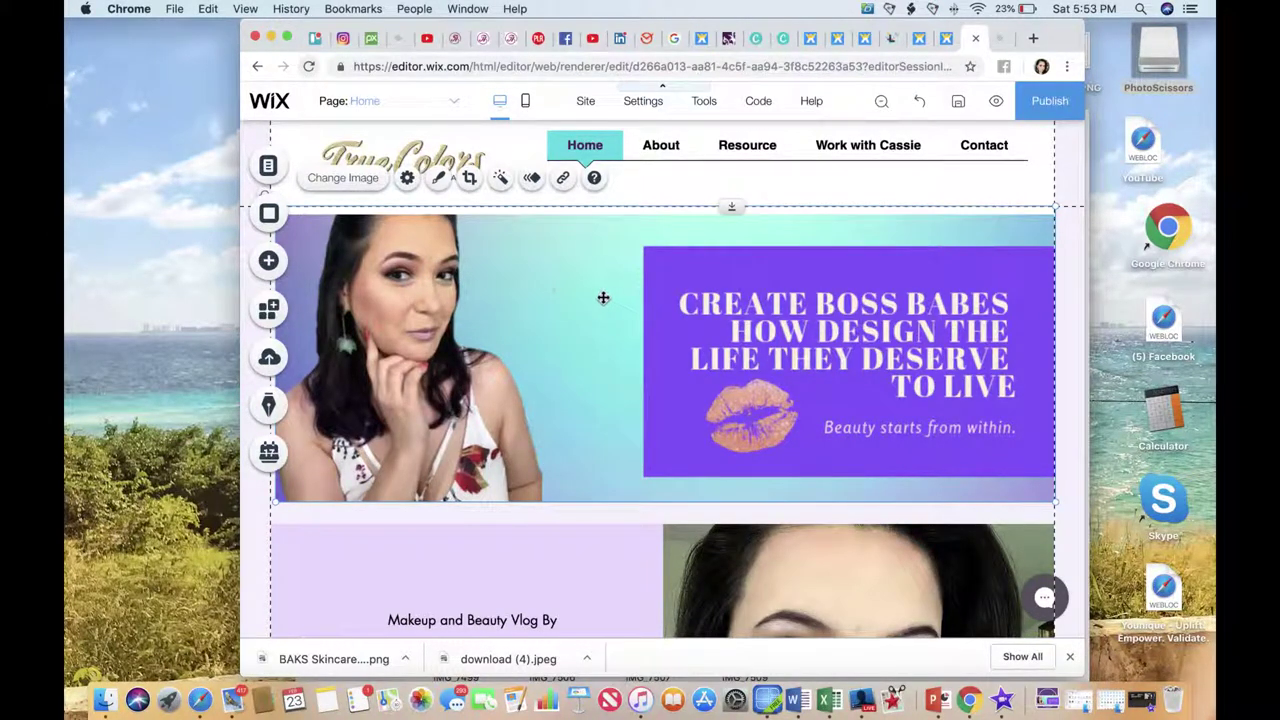
# Keep the cover banner frameless and reapply its existing crop.
pyautogui.click(440, 183)
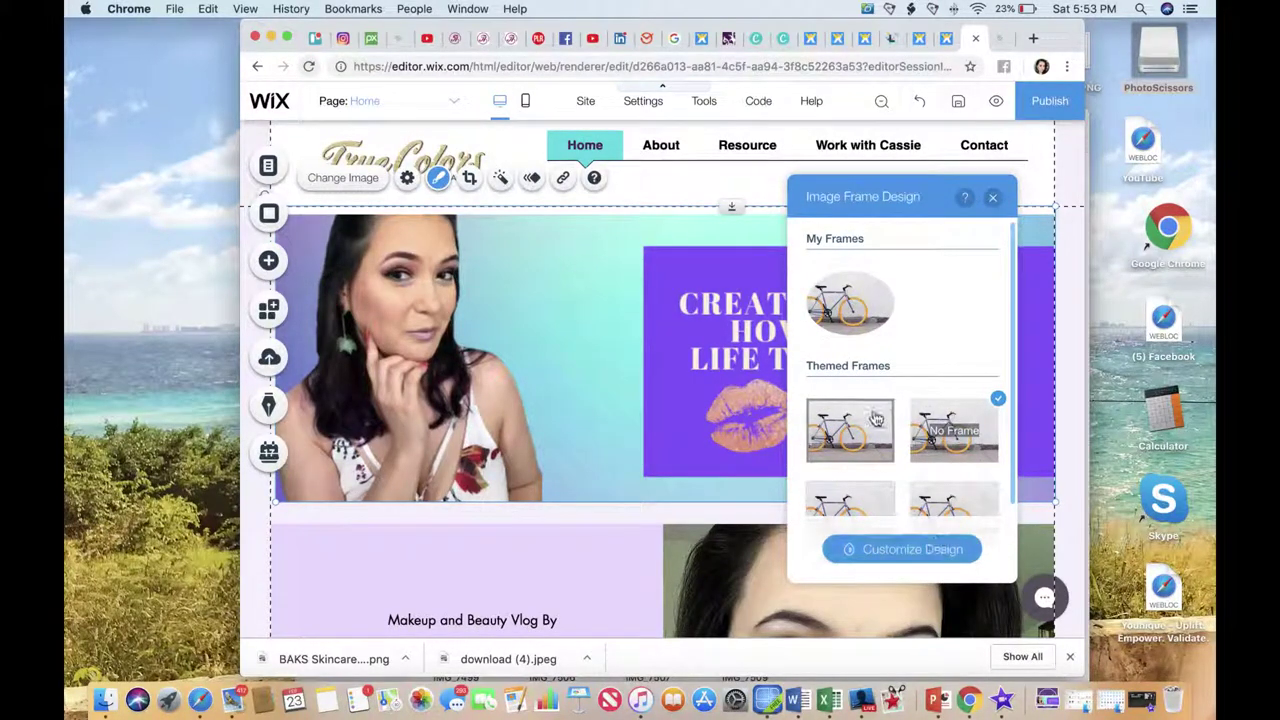
pyautogui.click(908, 552)
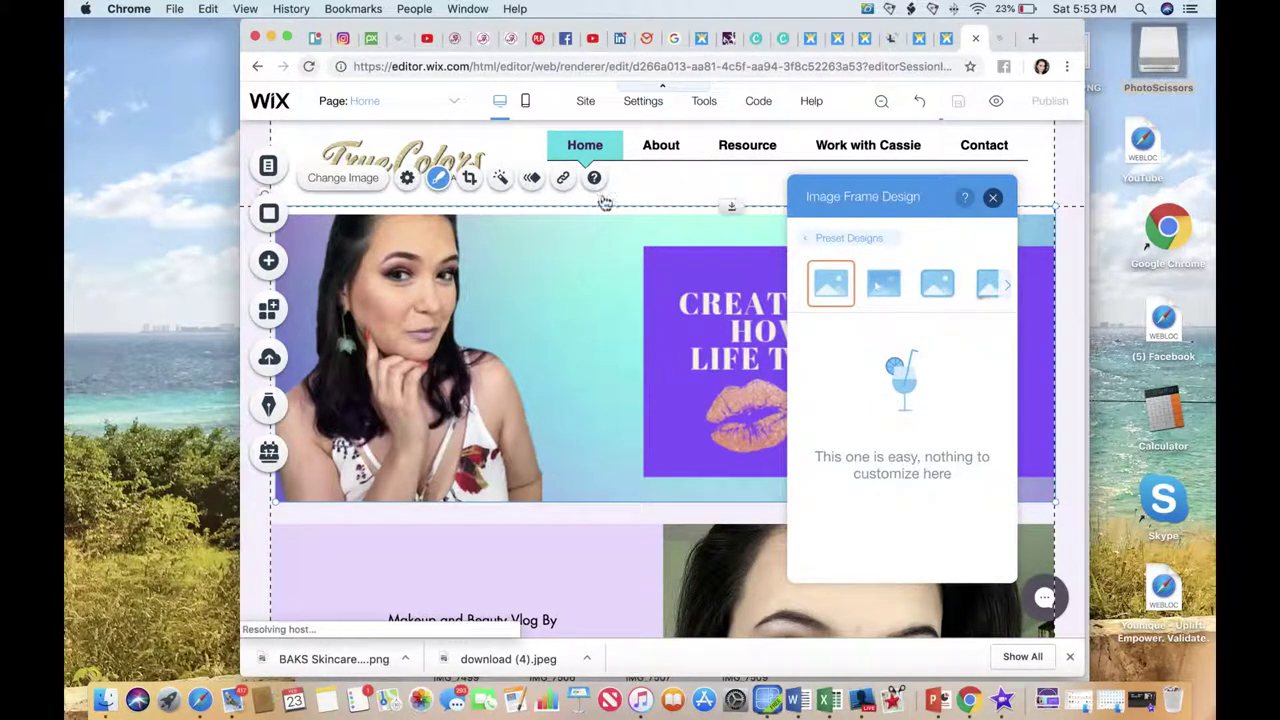
pyautogui.click(993, 197)
pyautogui.click(470, 179)
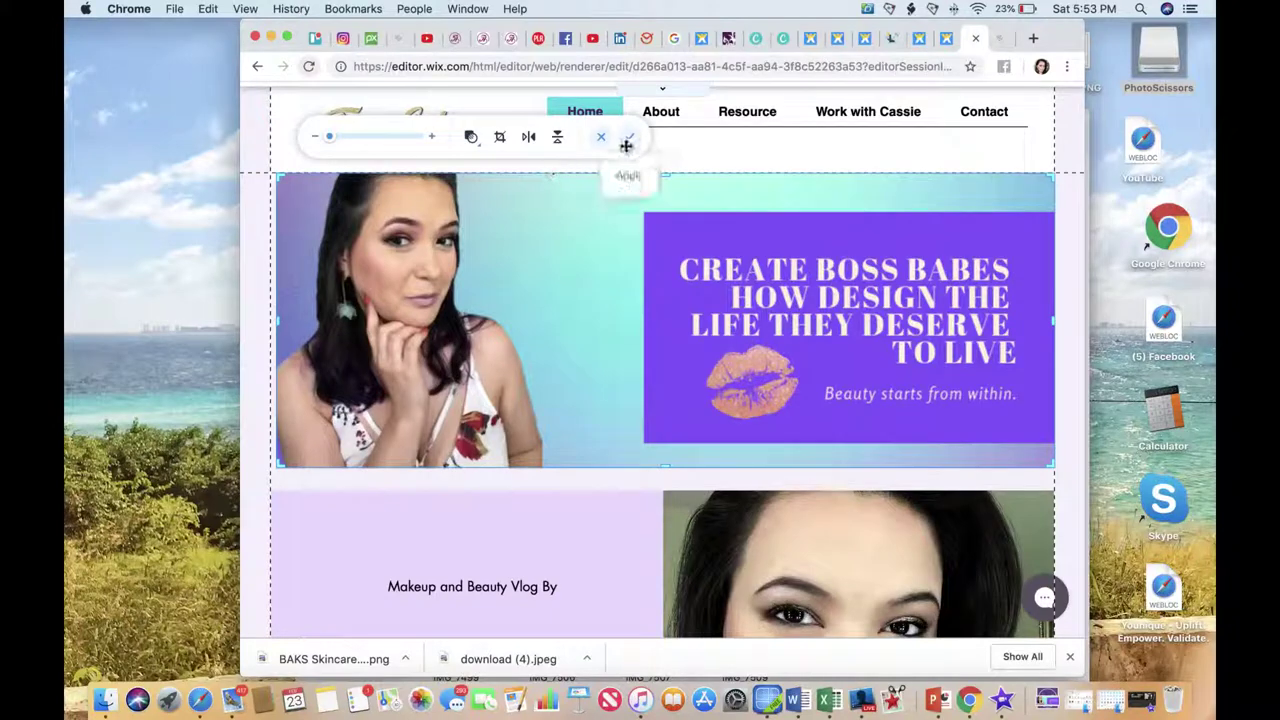
pyautogui.click(627, 137)
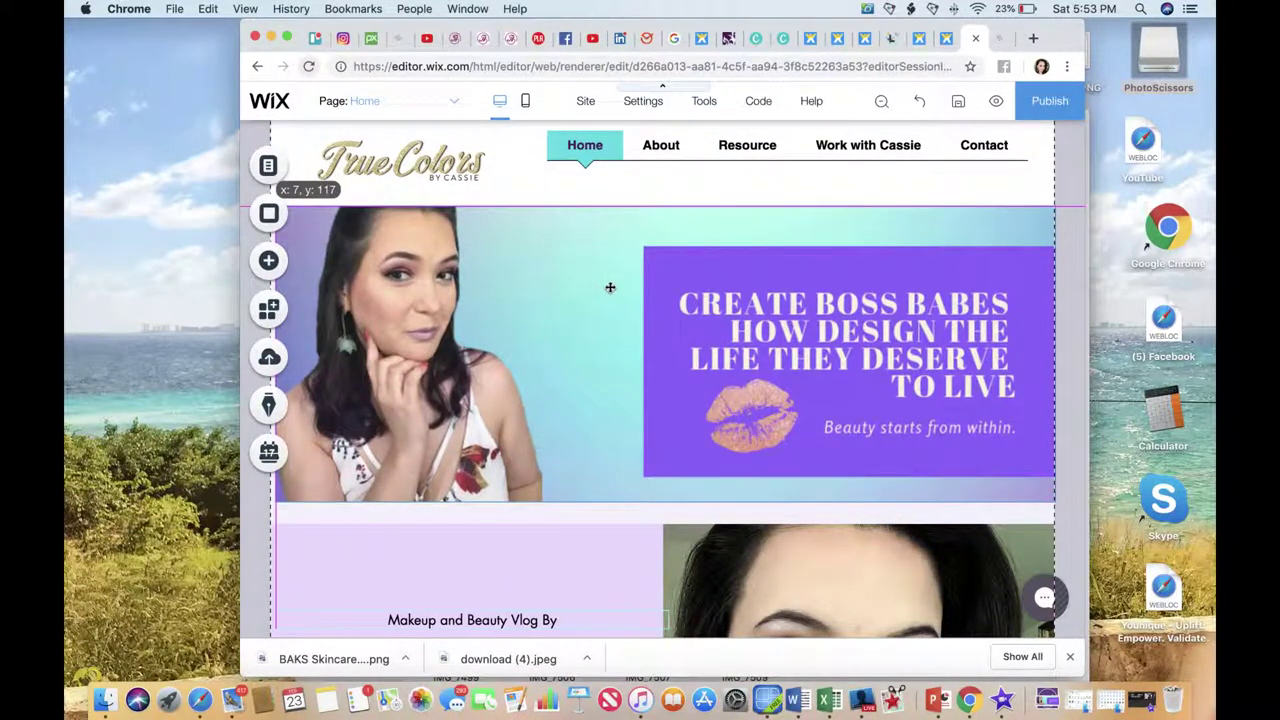
# Publish the site with the new cover banner on the Home page.
pyautogui.click(626, 406)
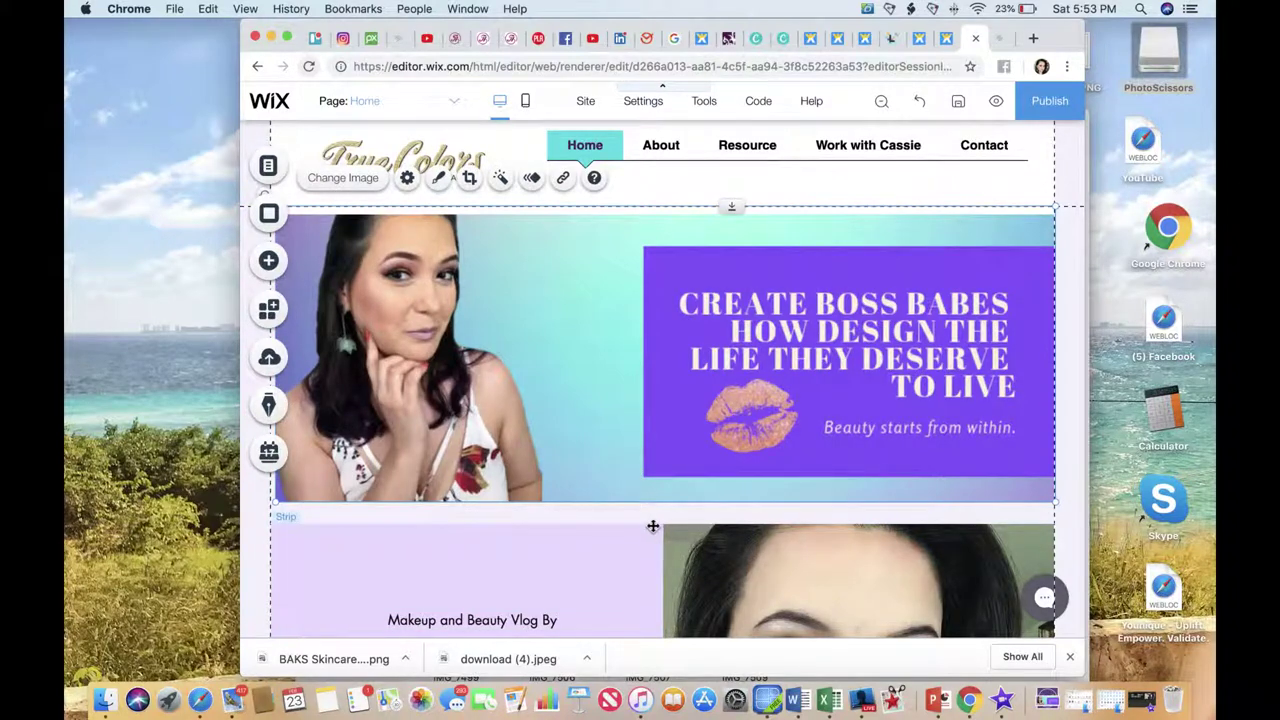
pyautogui.click(657, 531)
pyautogui.scroll(-4, 660, 540)
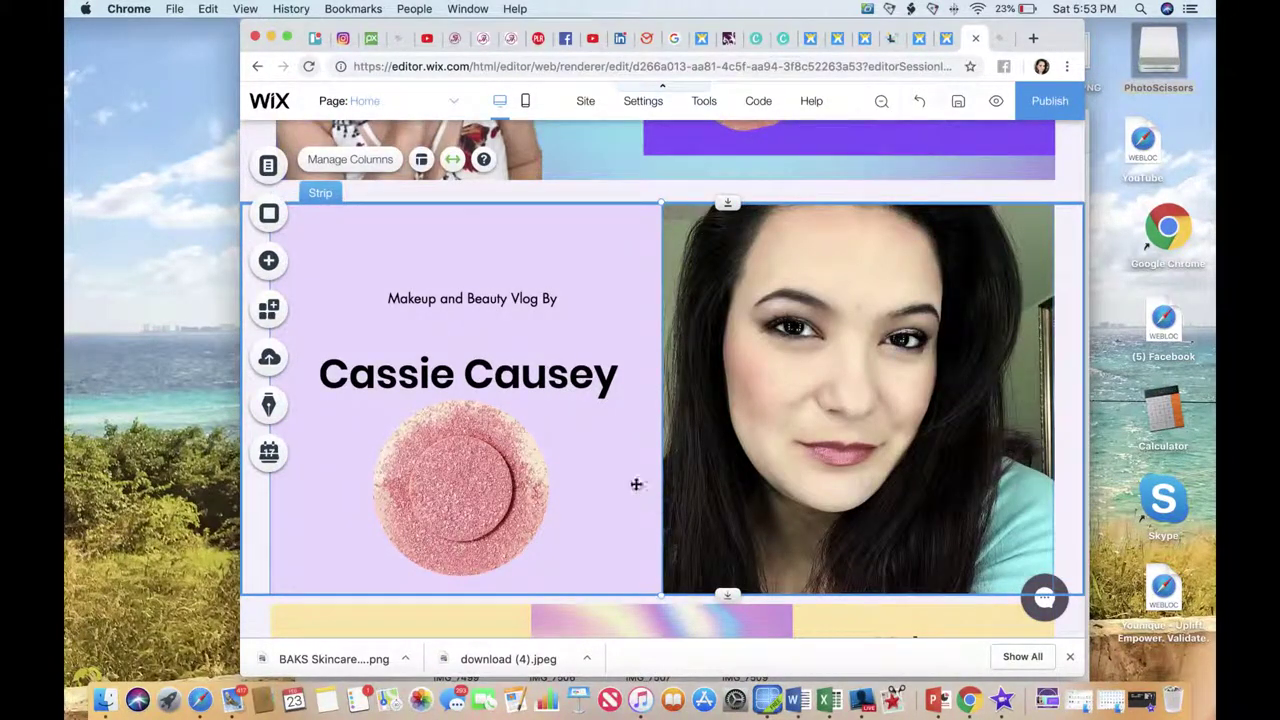
pyautogui.scroll(3, 630, 470)
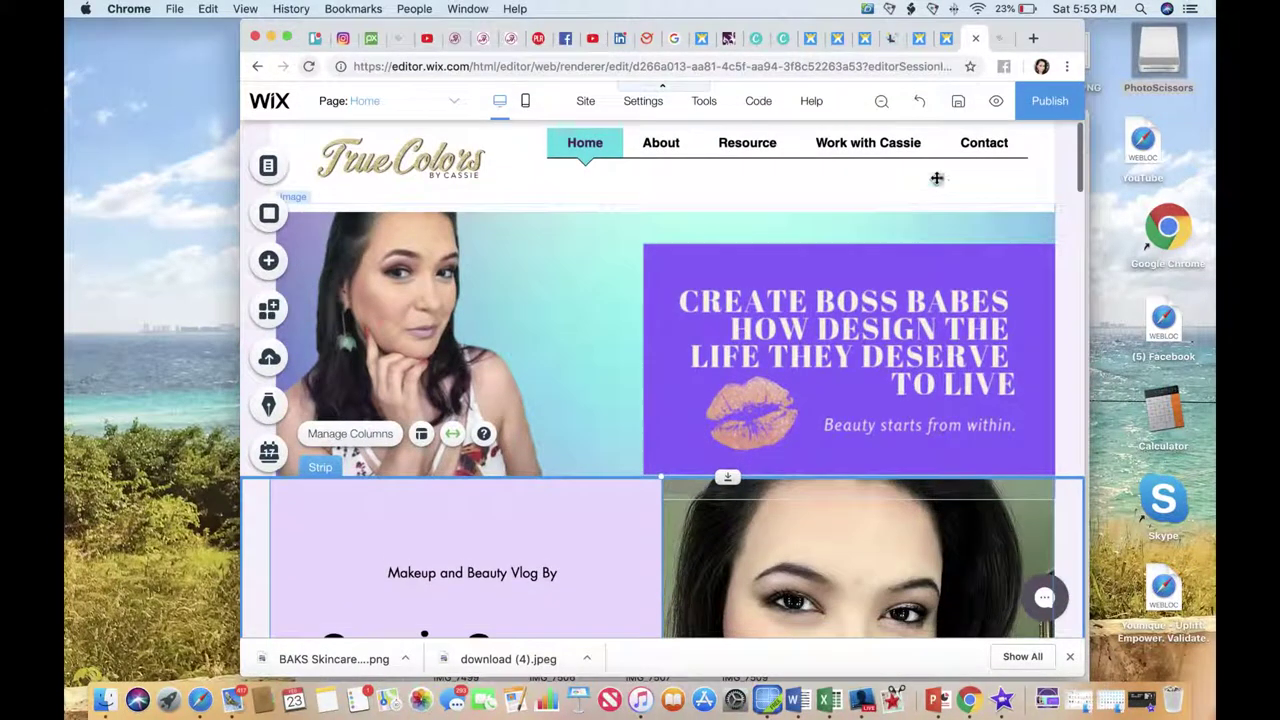
pyautogui.click(1050, 100)
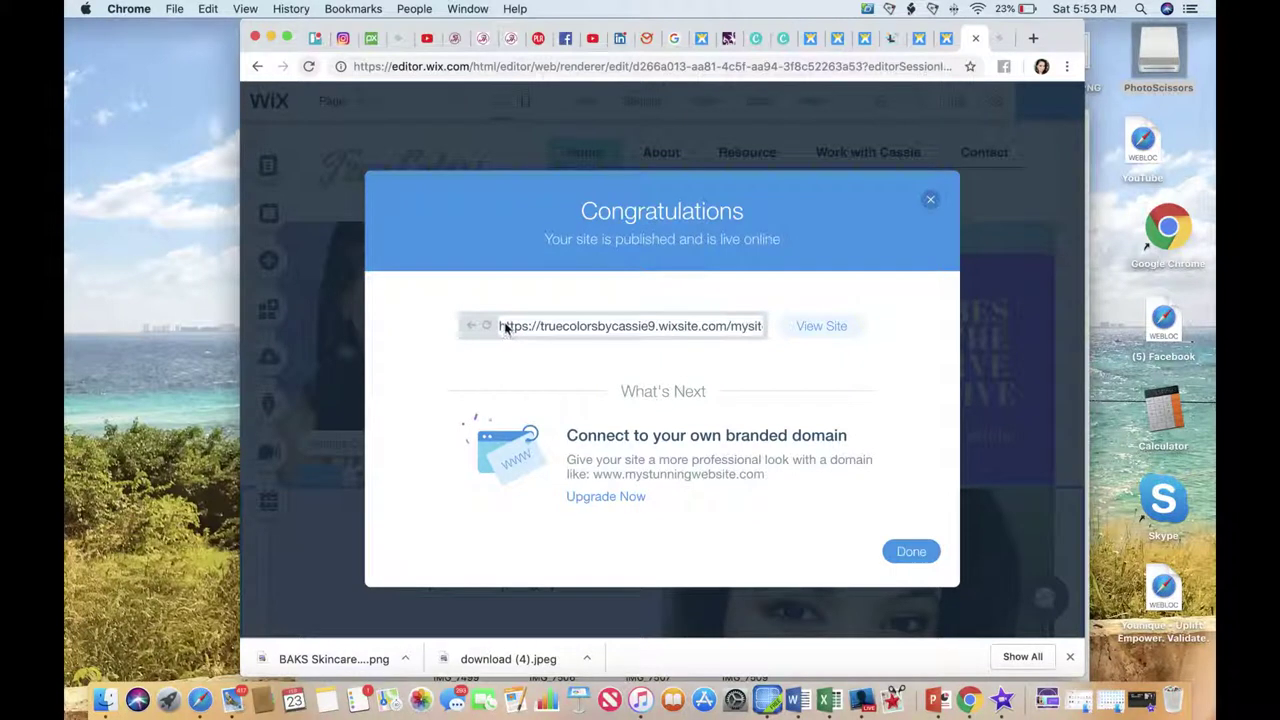
# Check the live wixsite URL in the Congratulations dialog and dismiss it with Done.
pyautogui.moveTo(674, 336); pyautogui.dragTo(757, 330)
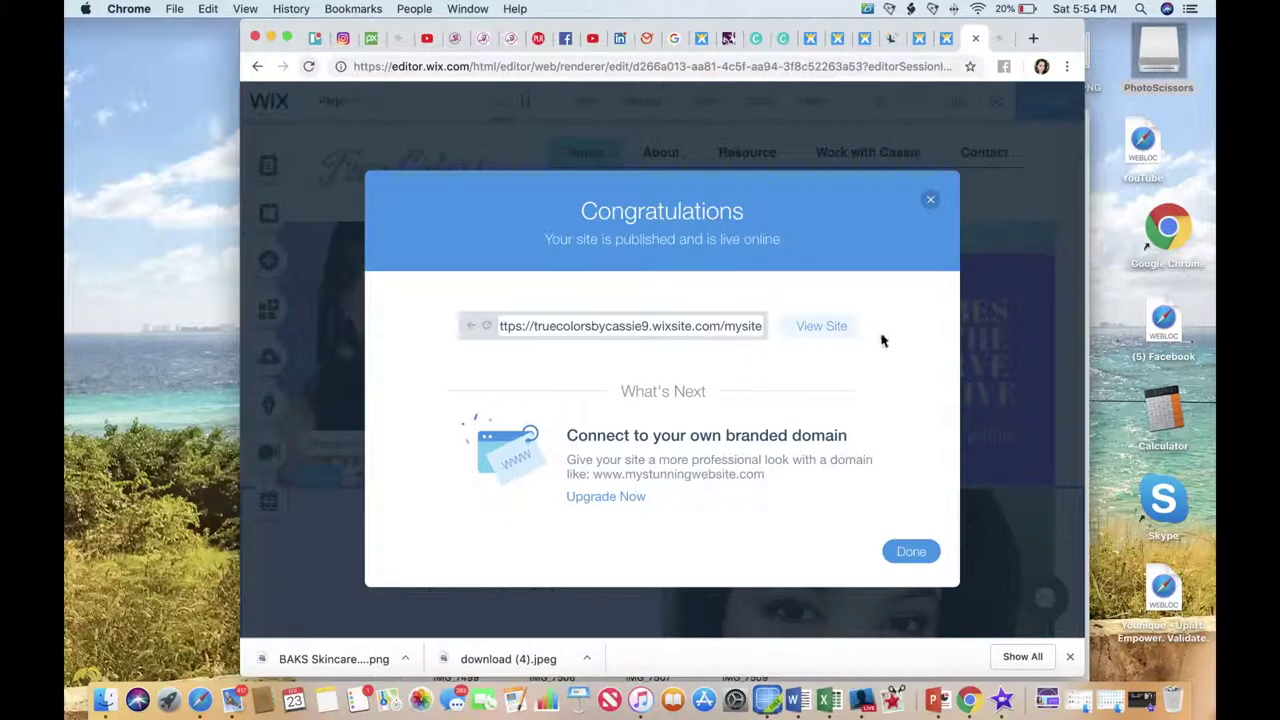
pyautogui.click(911, 556)
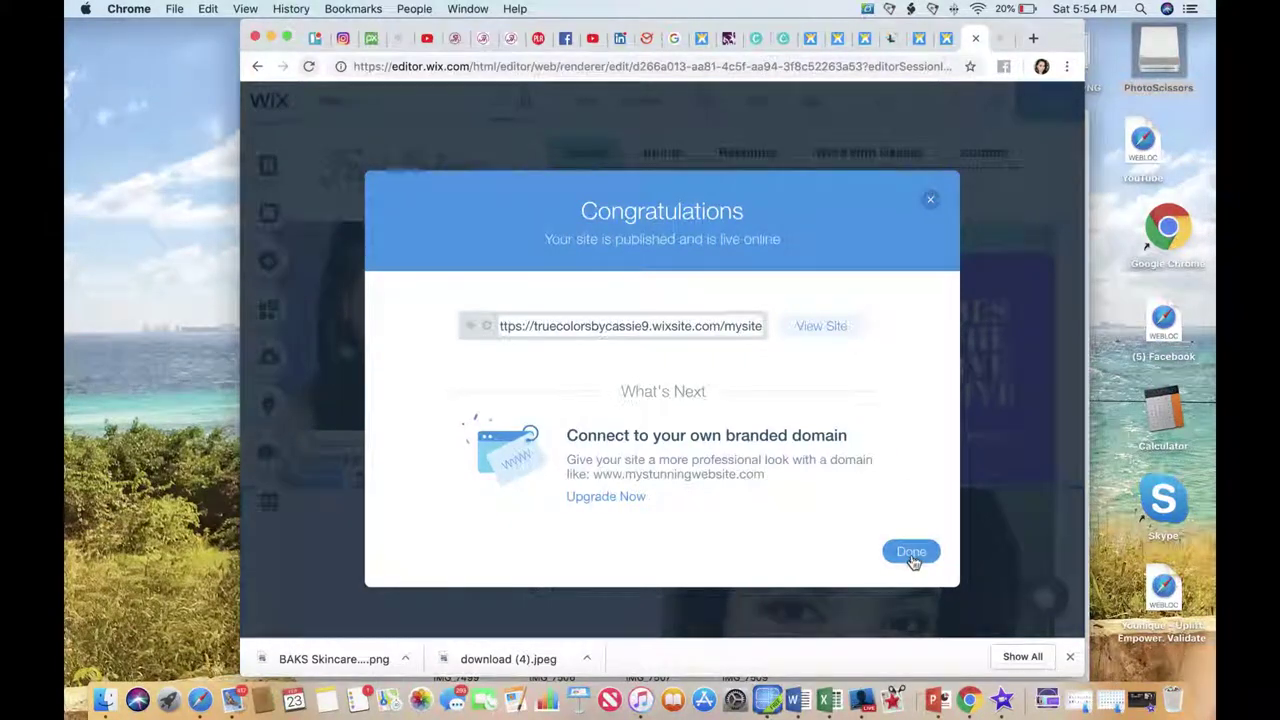